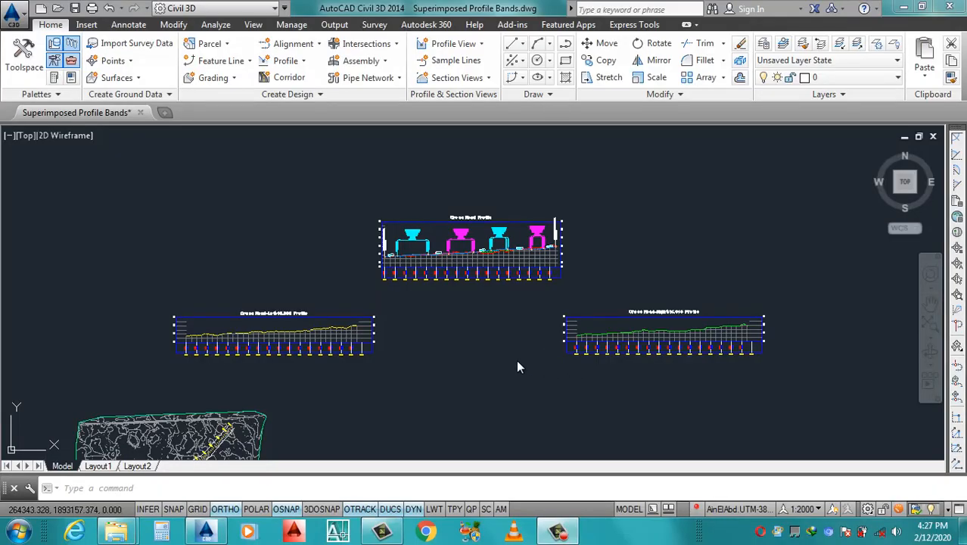
- Examine the Cross Road profile view and the left and right 15.000 offset profile views, including their bands and superimposed profiles
click(500, 363)
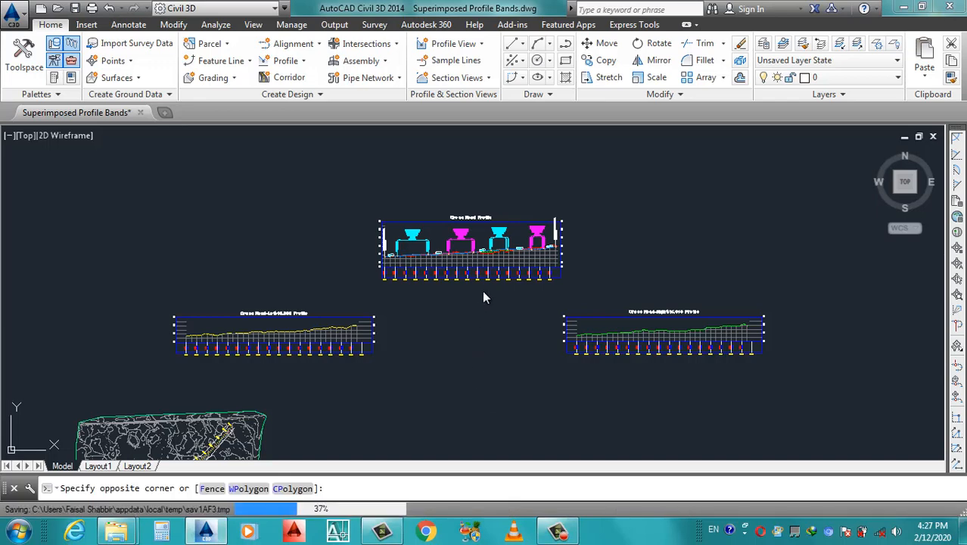
click(475, 268)
scroll(475, 265, up, 6)
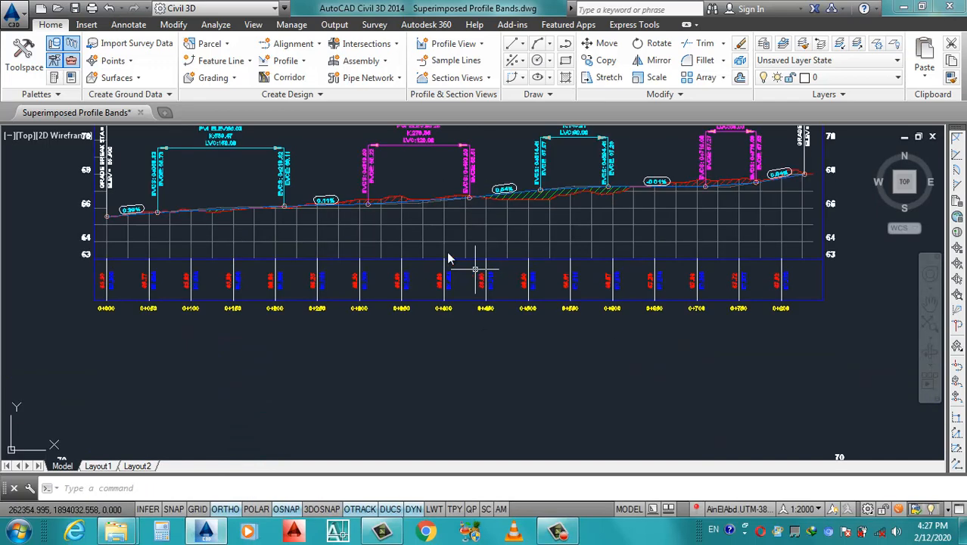
scroll(492, 269, down, 4)
scroll(443, 227, up, 4)
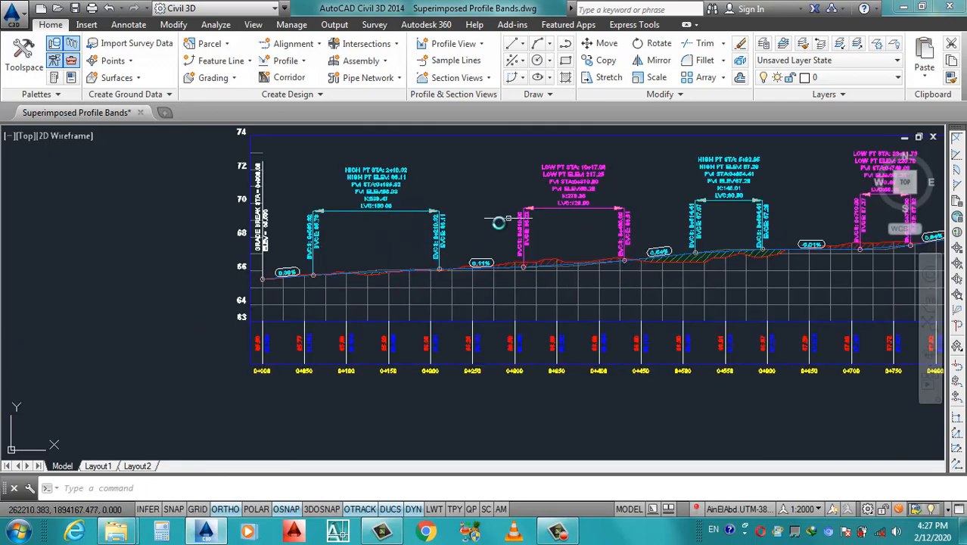
scroll(640, 203, down, 4)
scroll(640, 203, up, 2)
scroll(469, 225, down, 5)
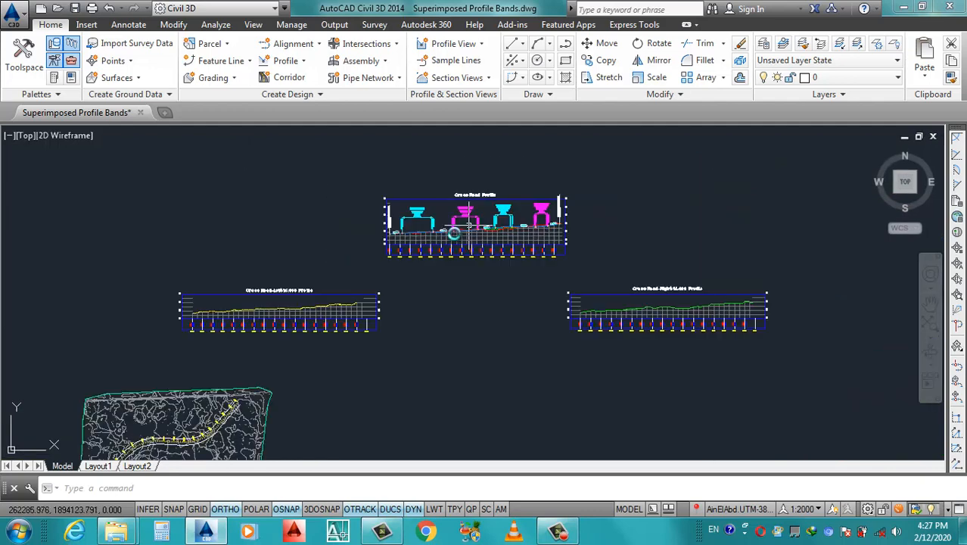
scroll(330, 293, up, 4)
scroll(281, 337, down, 2)
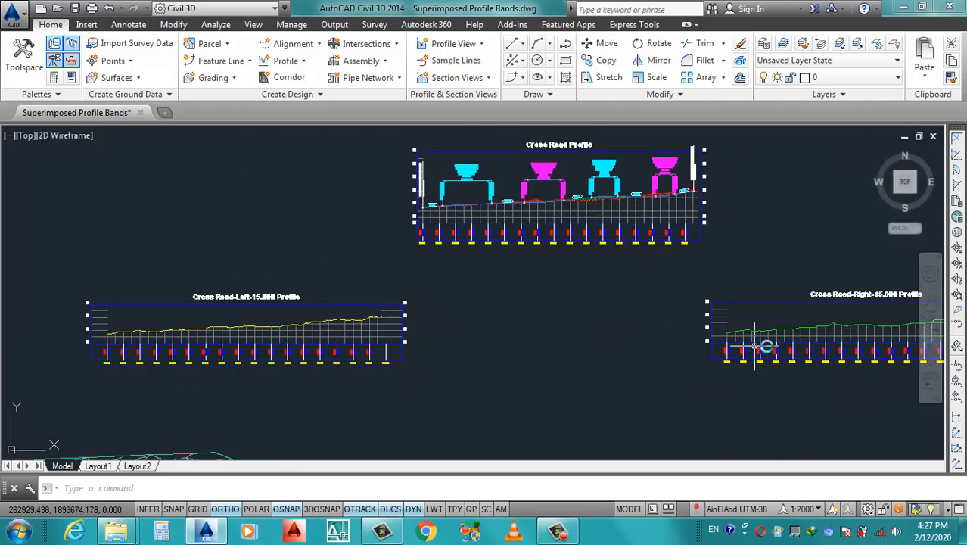
scroll(568, 327, down, 2)
scroll(488, 212, up, 2)
scroll(438, 208, up, 2)
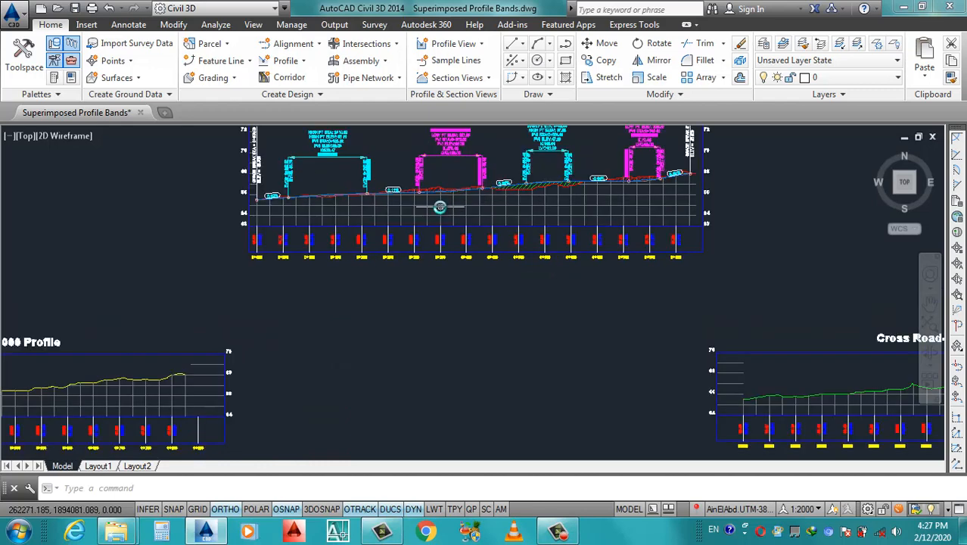
scroll(497, 159, up, 2)
scroll(497, 159, up, 1)
scroll(484, 225, down, 5)
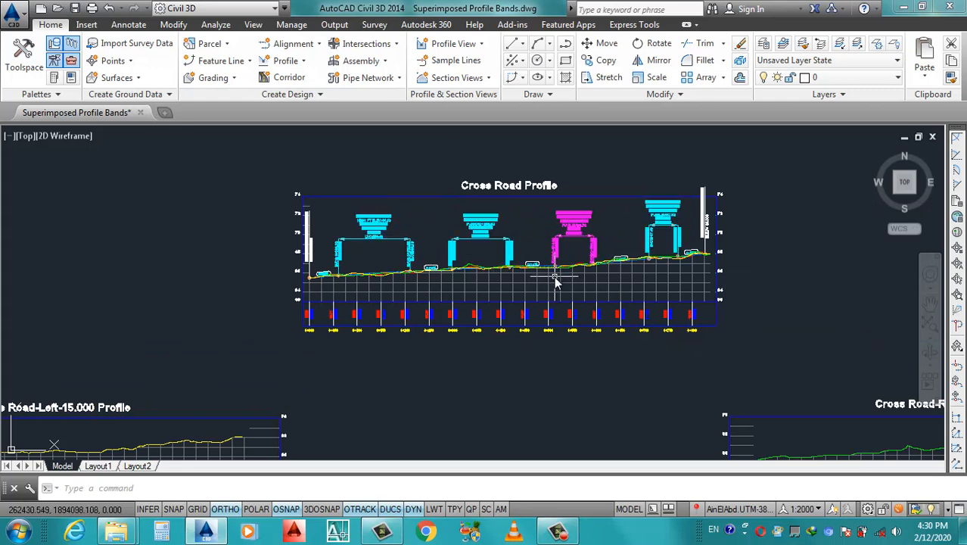
- Remove the Elevations and Stations band from the bottom of the central Cross Road profile view and apply the change
scroll(478, 282, up, 2)
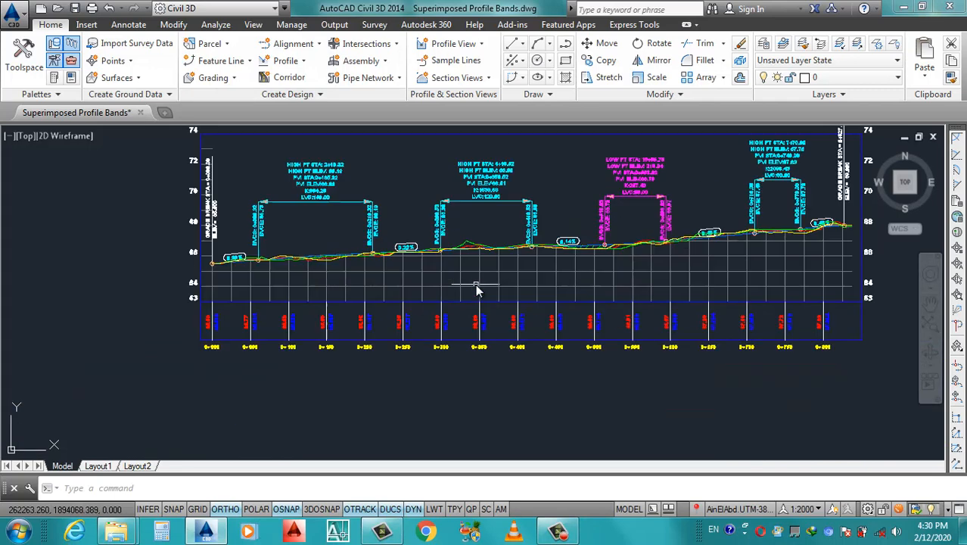
click(460, 280)
right_click(457, 281)
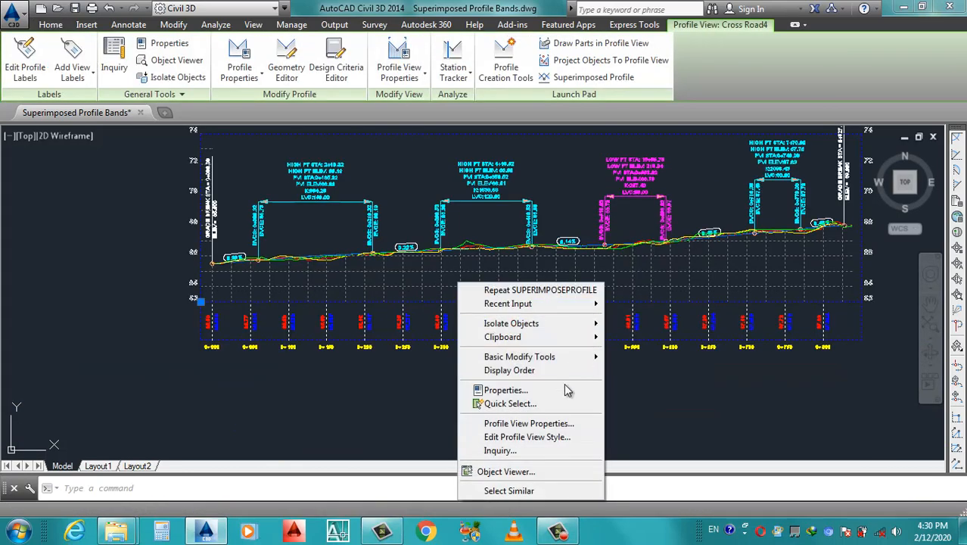
click(539, 424)
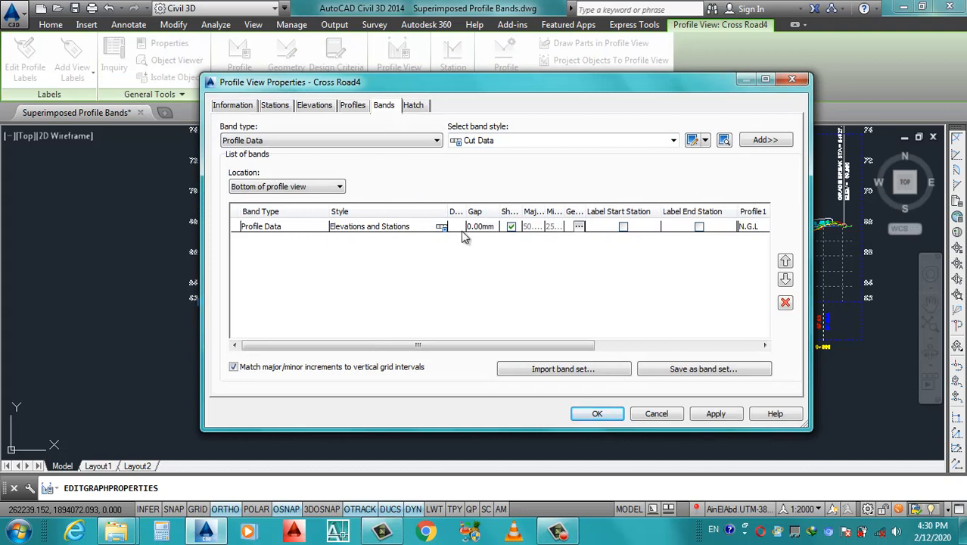
click(492, 229)
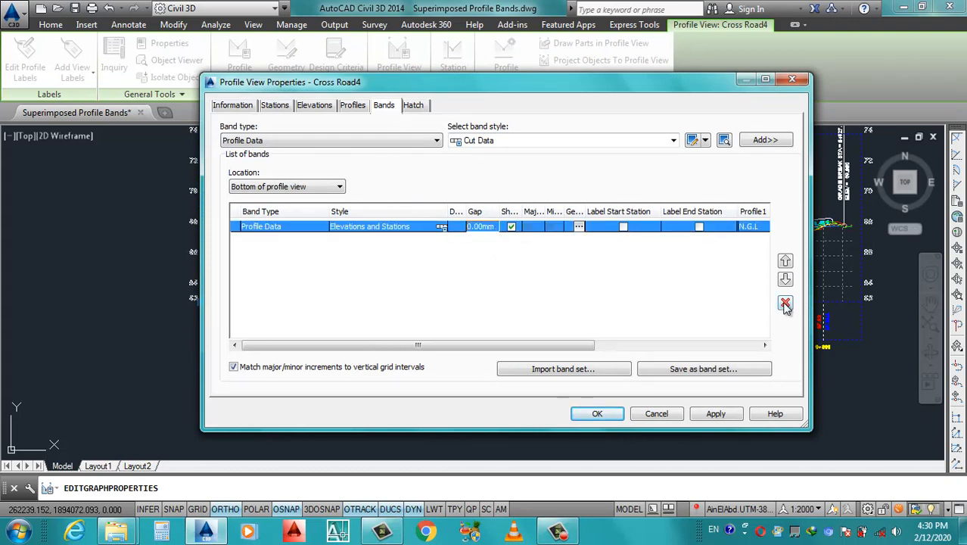
click(785, 302)
click(712, 414)
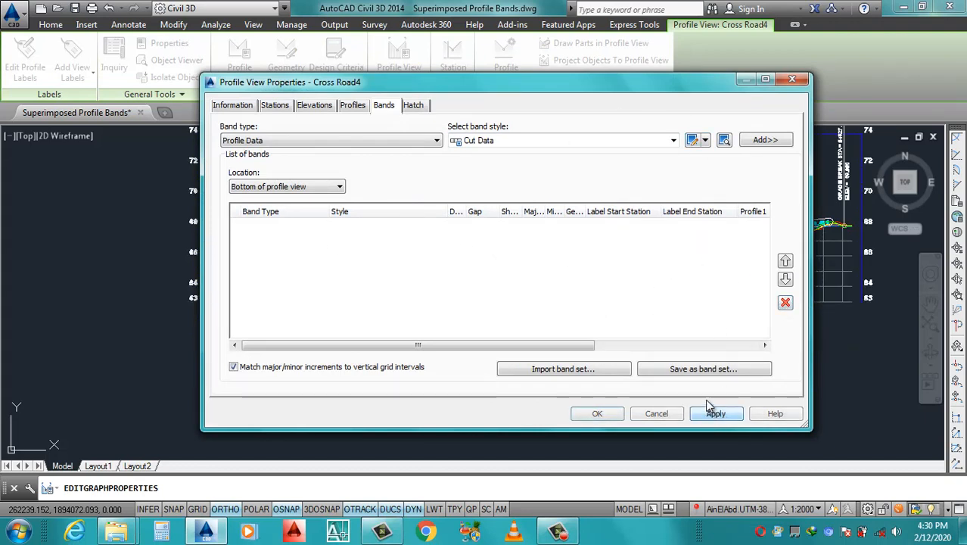
- Create a new Profile Data band style from the Cross Road profile view's band settings
drag(534, 84, 566, 102)
click(673, 166)
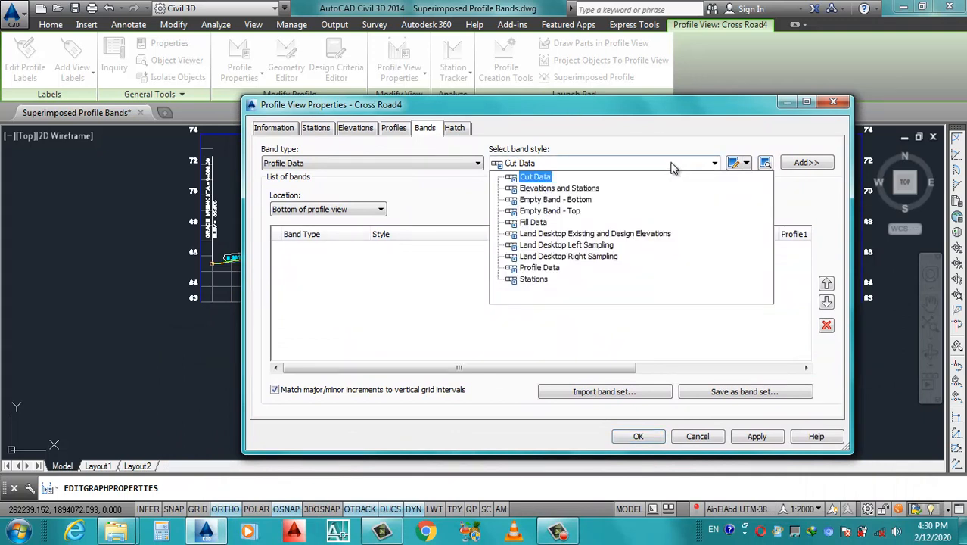
click(673, 166)
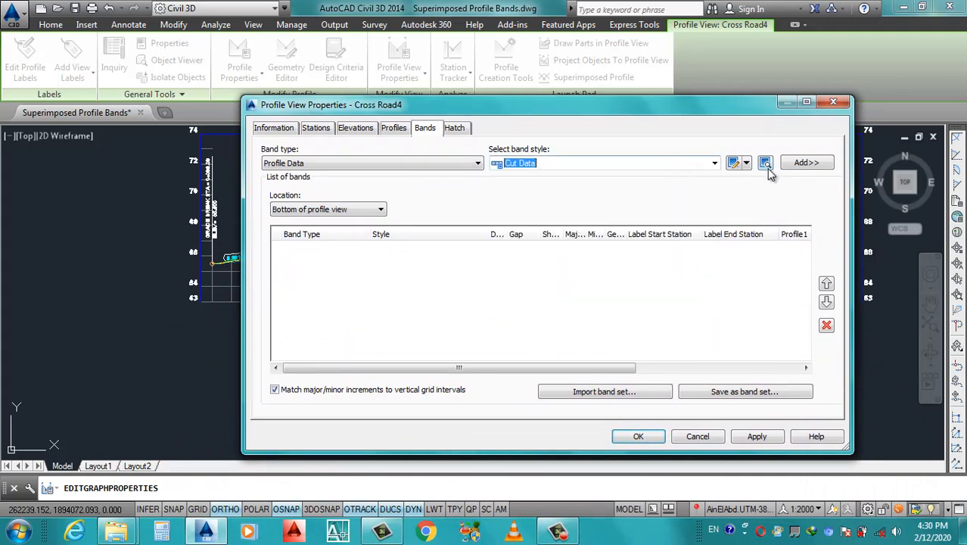
click(747, 163)
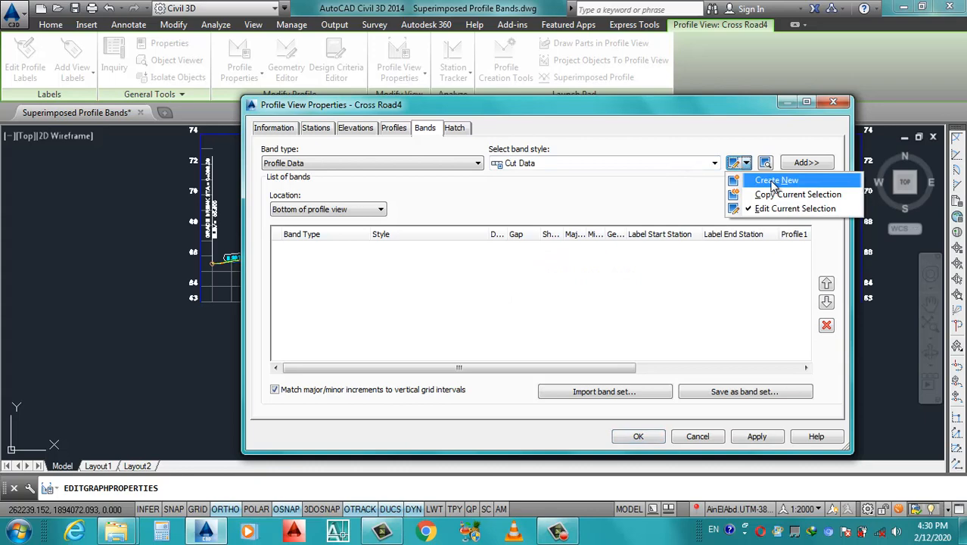
click(776, 182)
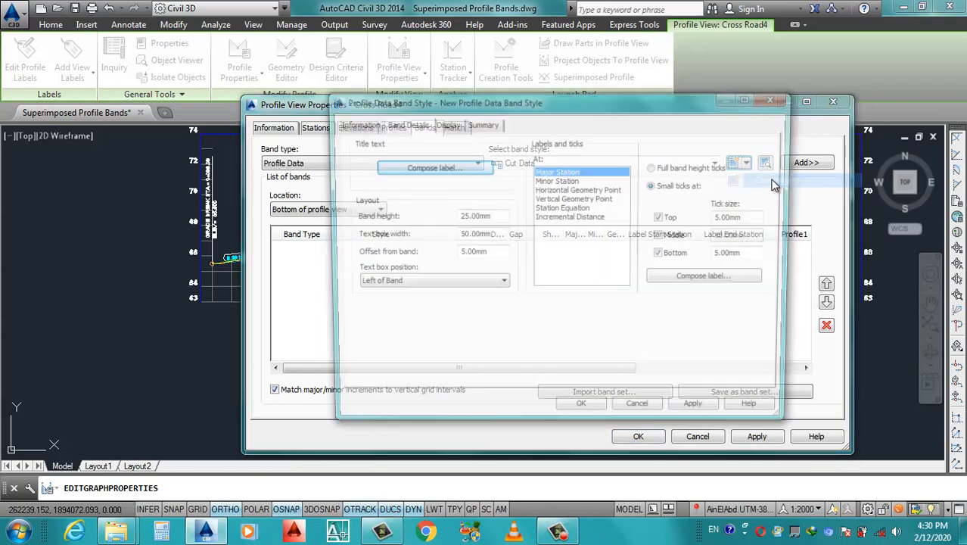
- Name the new band style STATION followed by the author's first name
click(364, 126)
drag(446, 157, 338, 183)
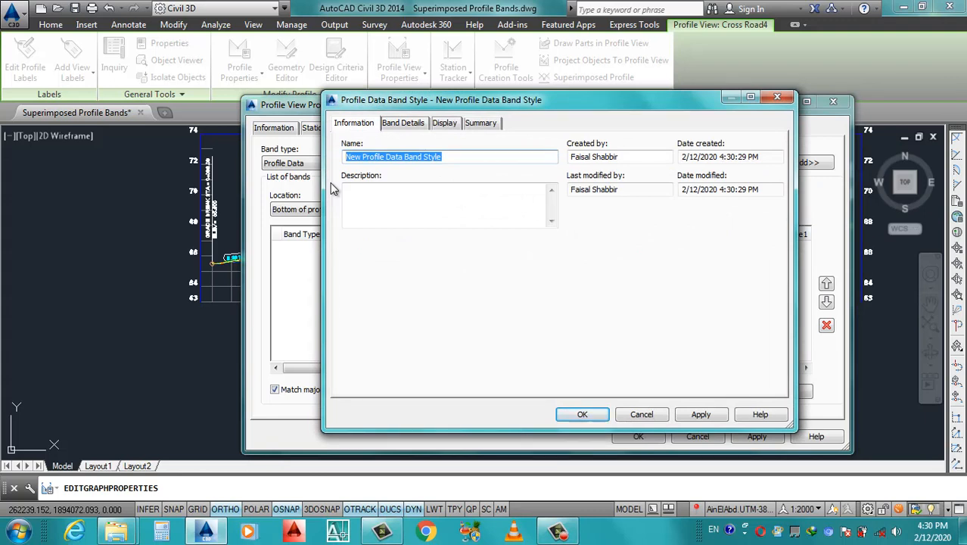
text(St)
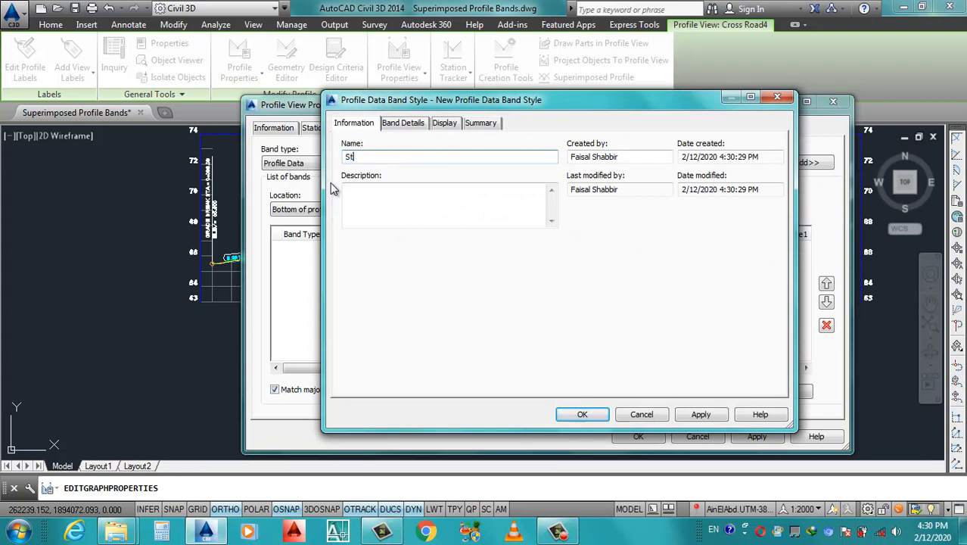
text(ation)
key(BackSpace)
key(BackSpace)
key(BackSpace)
text(TATION )
text(IN)
key(BackSpace)
key(BackSpace)
text(Faisal)
double_click(377, 157)
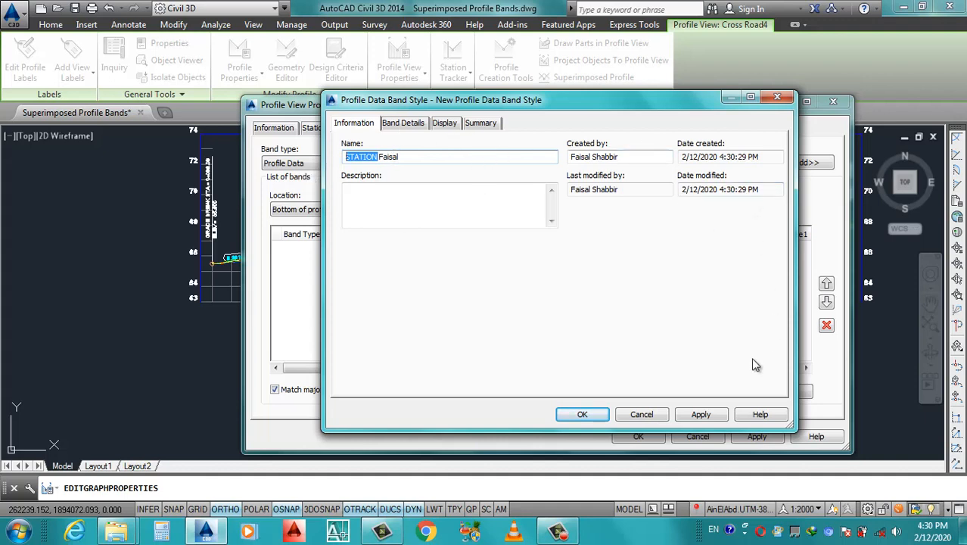
- Open the band title's label composition and rename its text component STATION
click(404, 126)
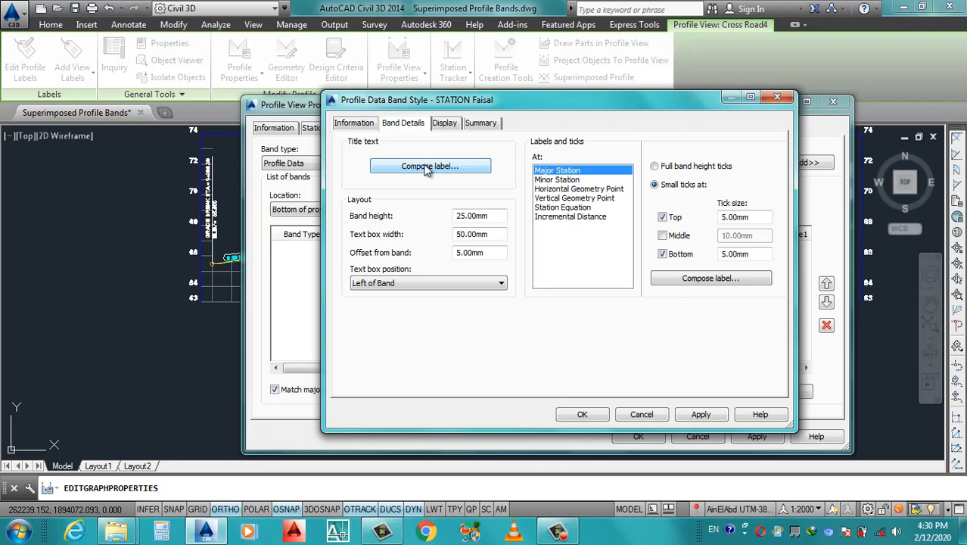
click(427, 167)
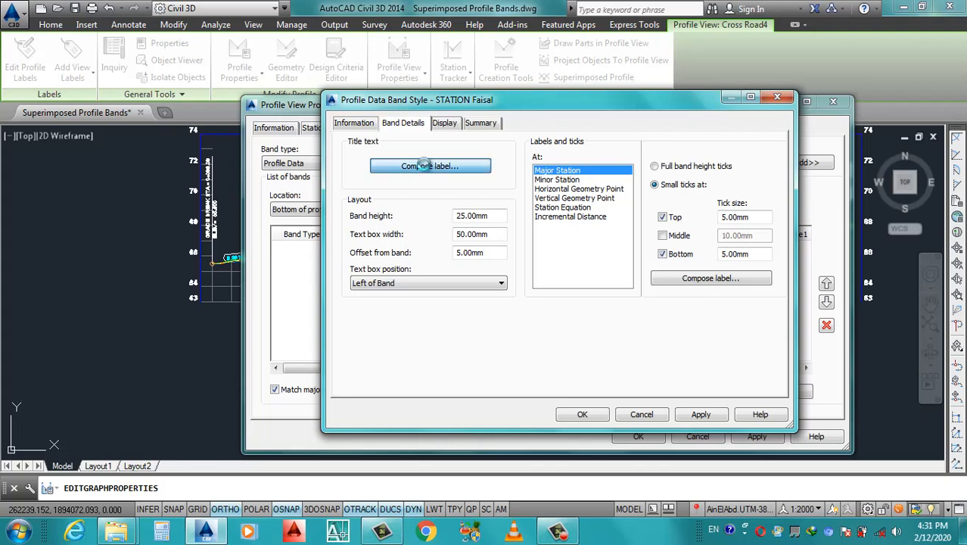
click(469, 148)
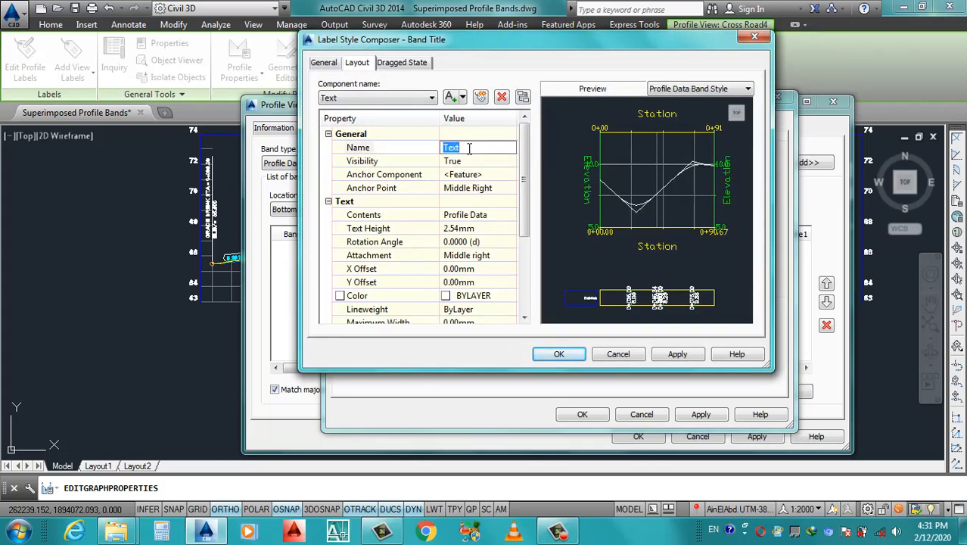
text(STATION)
click(379, 99)
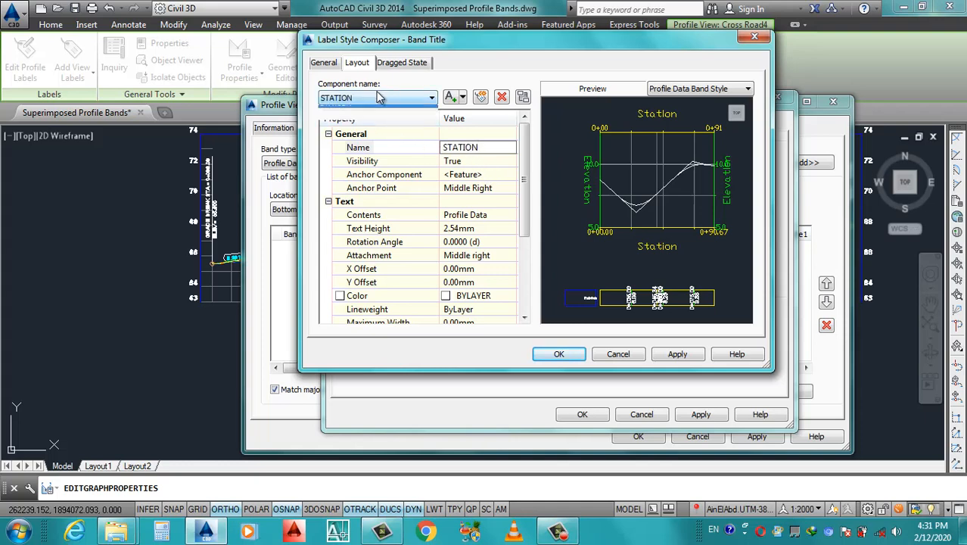
click(379, 99)
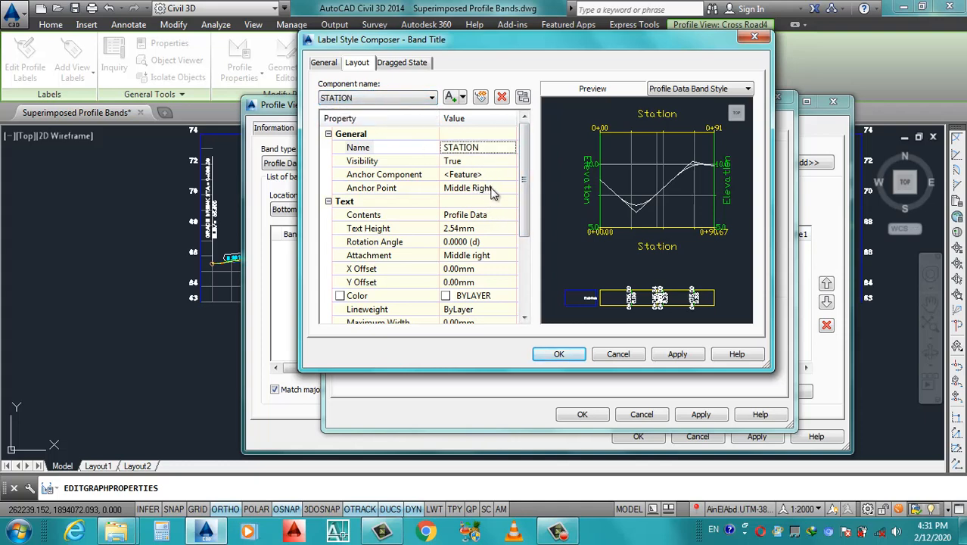
- Set the anchor point of the band title's STATION component to Middle Center
click(492, 190)
click(492, 189)
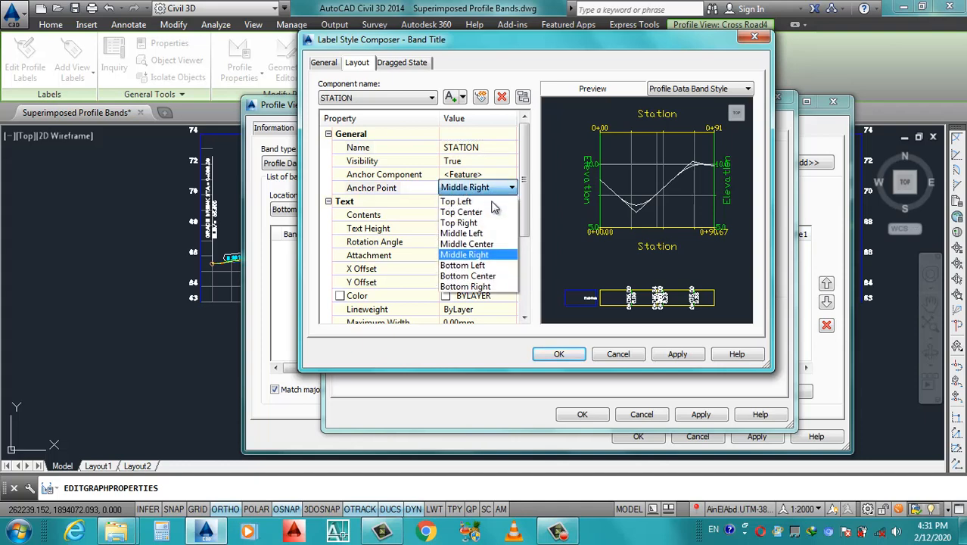
click(477, 244)
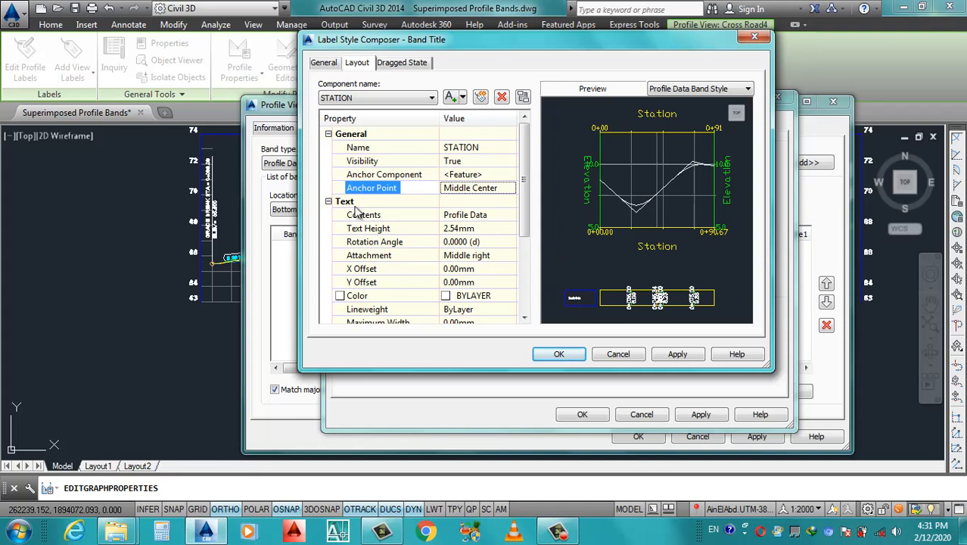
- Replace the Profile Data text in the band title's contents with STATION
click(509, 216)
click(510, 217)
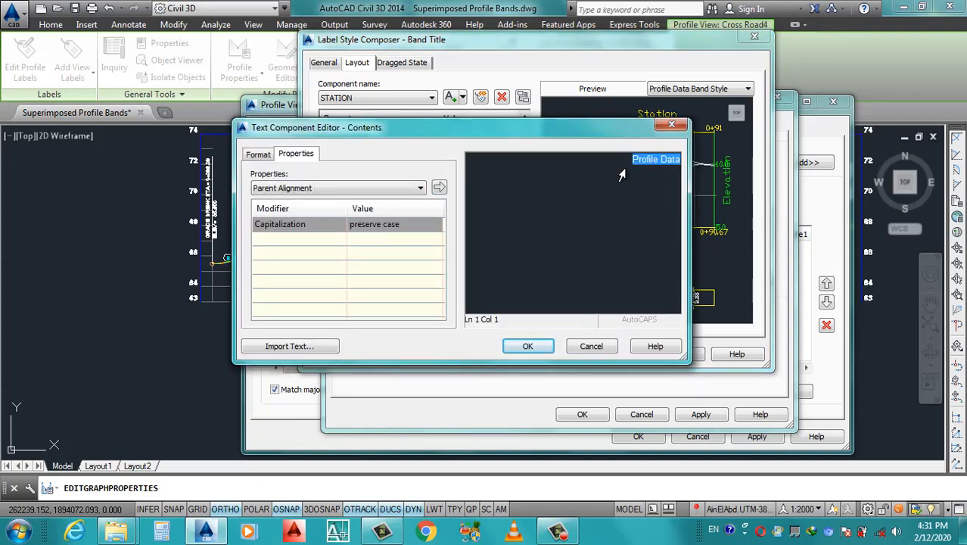
key(Delete)
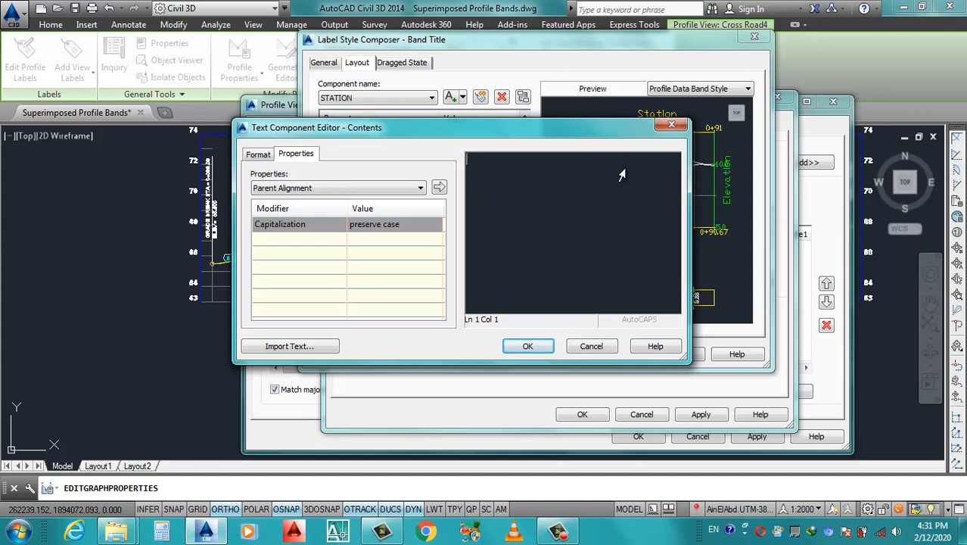
text(STATION)
- Format the STATION title text as bold with the color White and accept the contents
drag(526, 167, 430, 162)
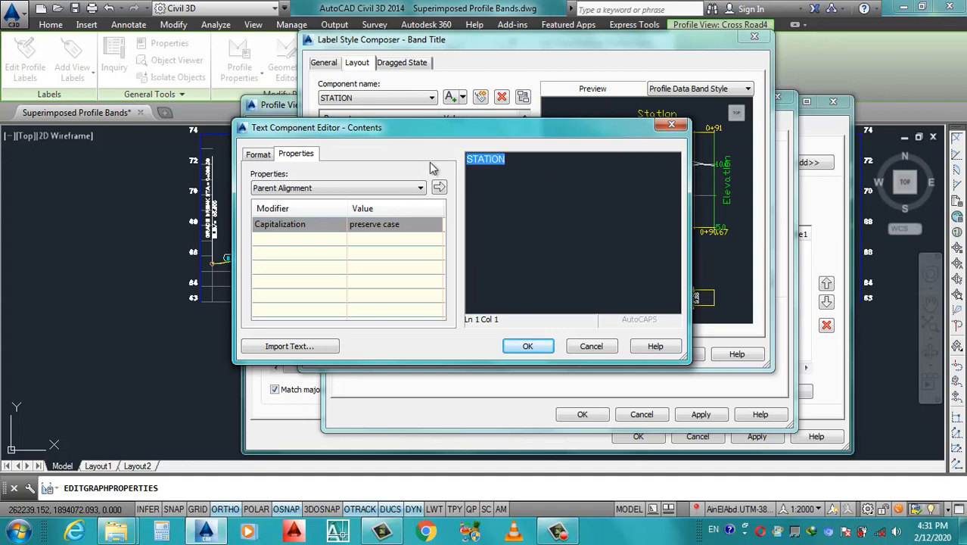
click(257, 156)
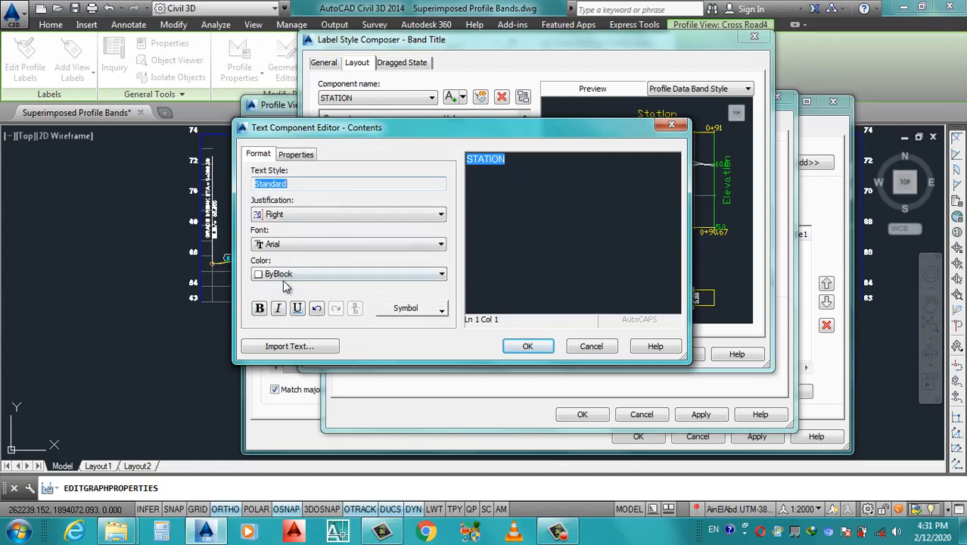
click(258, 308)
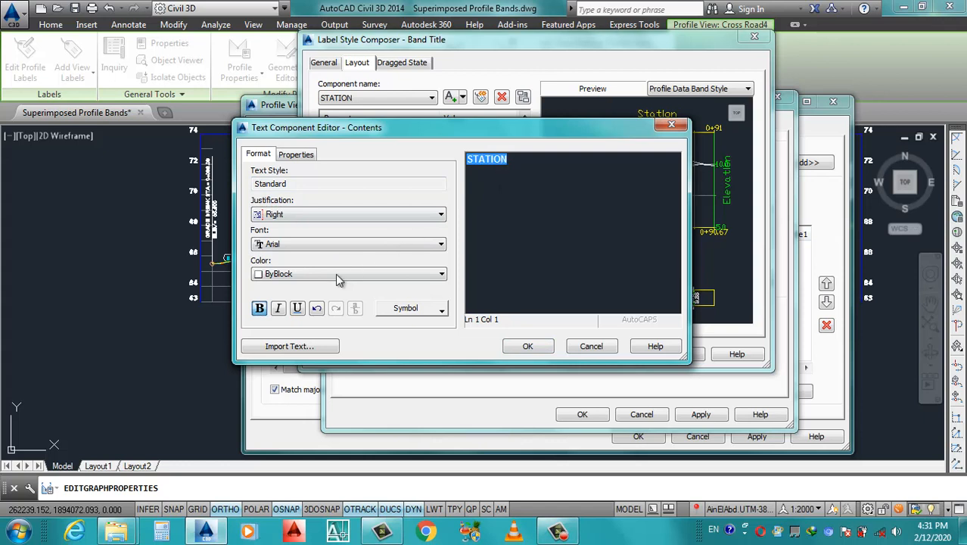
click(314, 277)
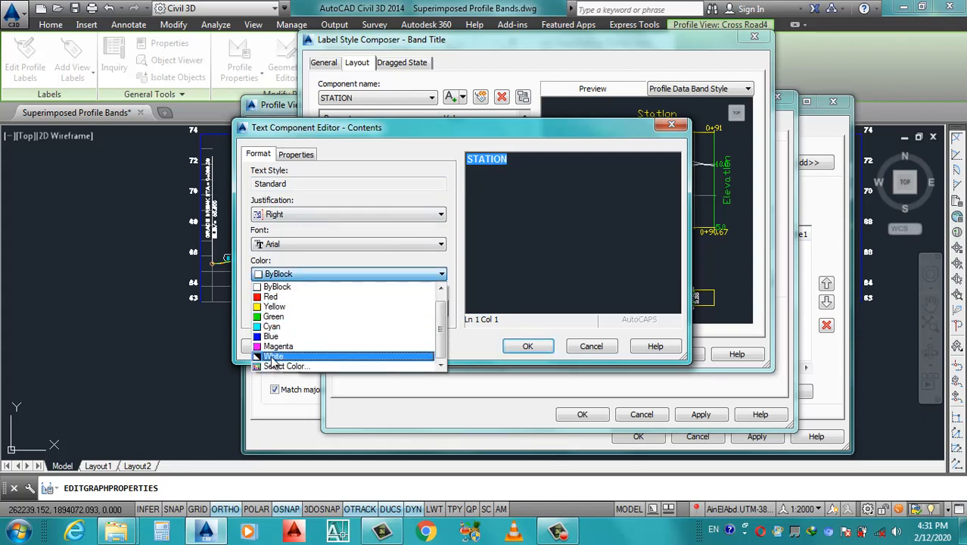
click(302, 356)
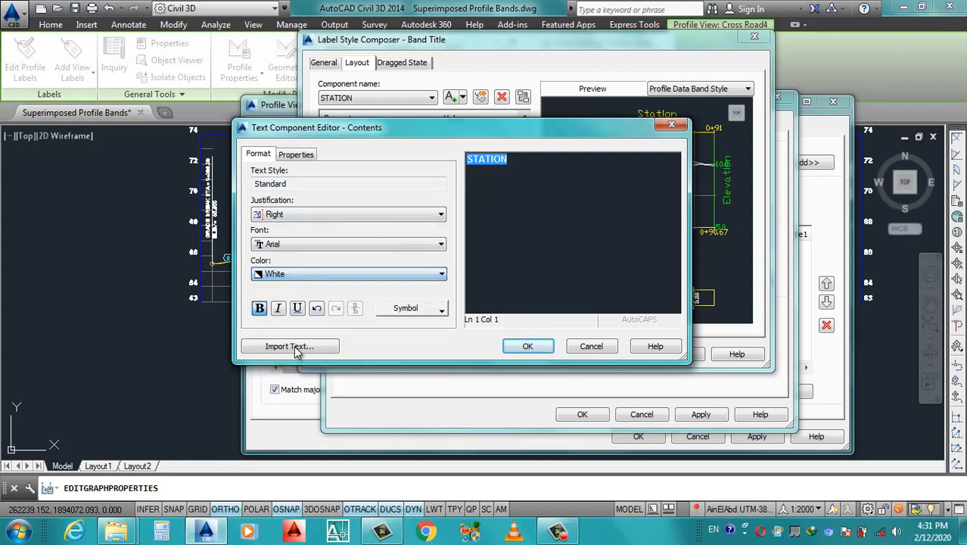
click(528, 347)
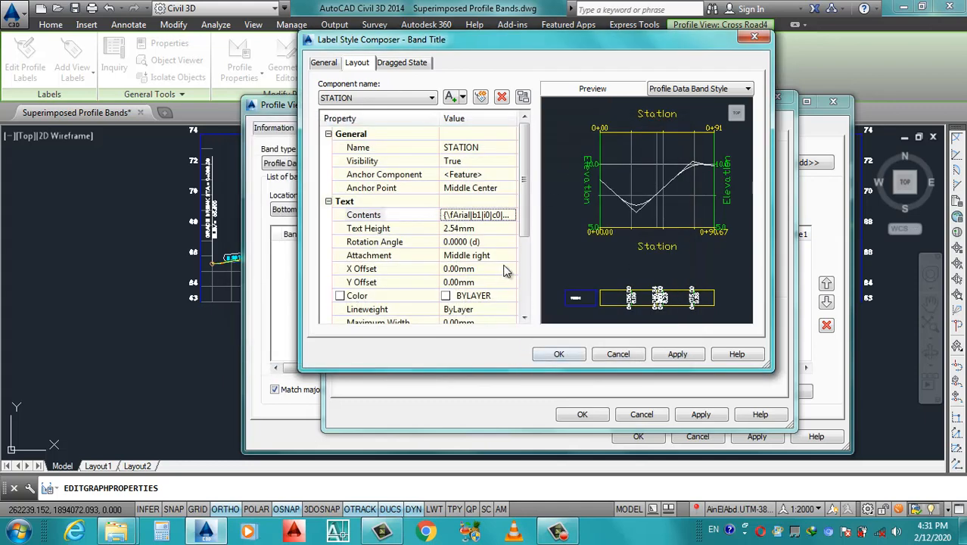
- Set the band title's STATION text height to 5.50 mm and its attachment to Middle center
click(486, 228)
text(5.)
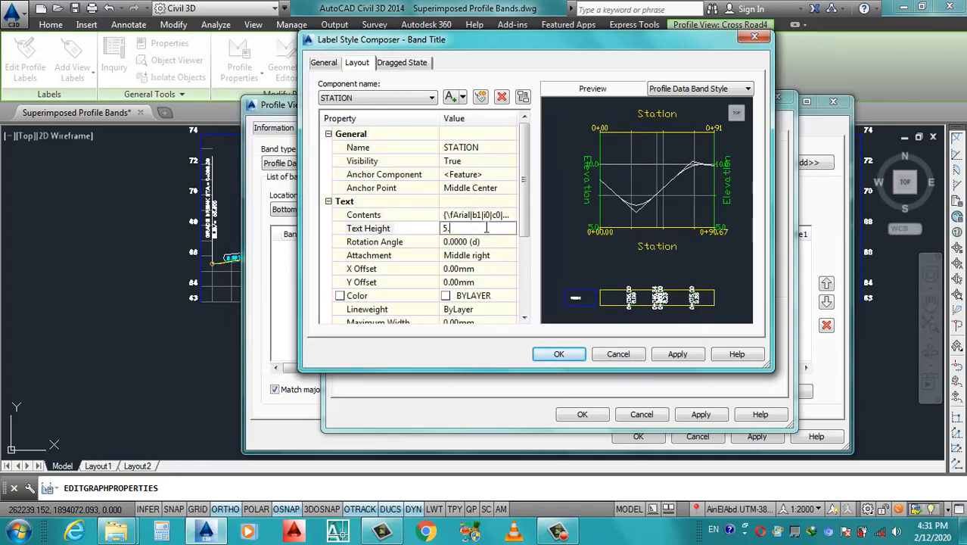
text(50)
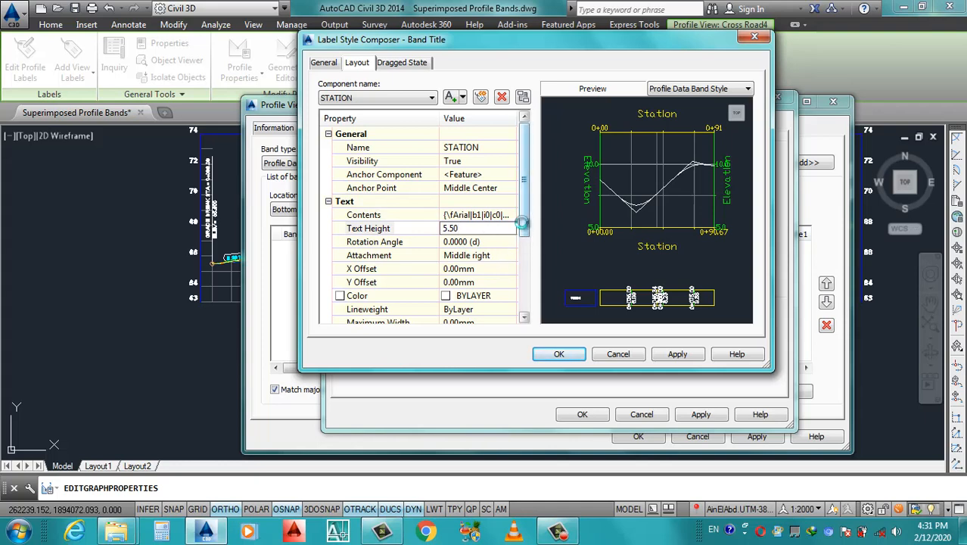
key(Return)
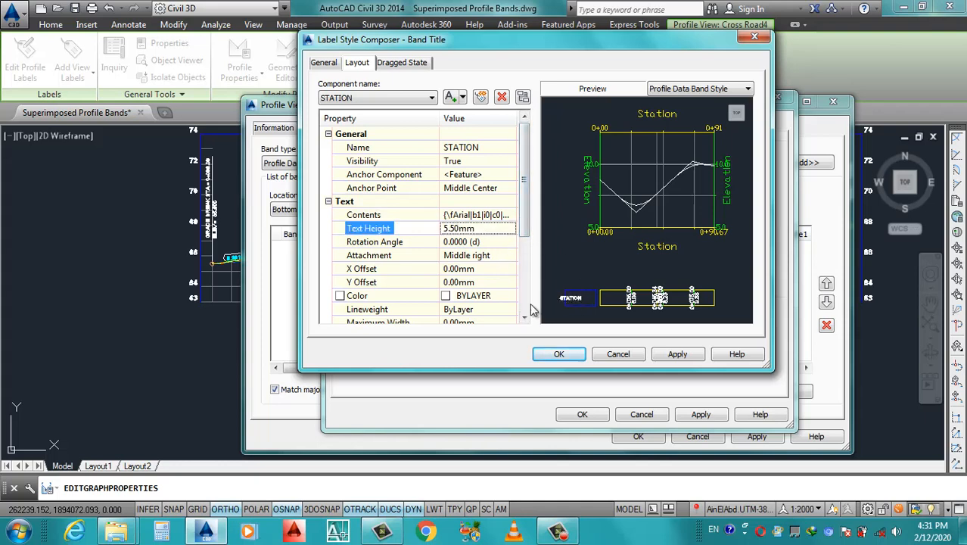
click(485, 256)
click(491, 255)
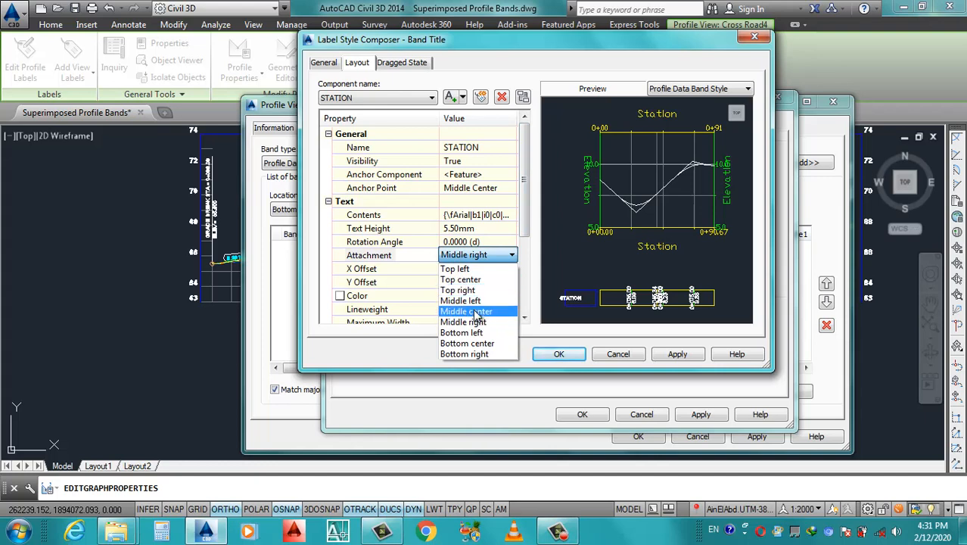
click(475, 312)
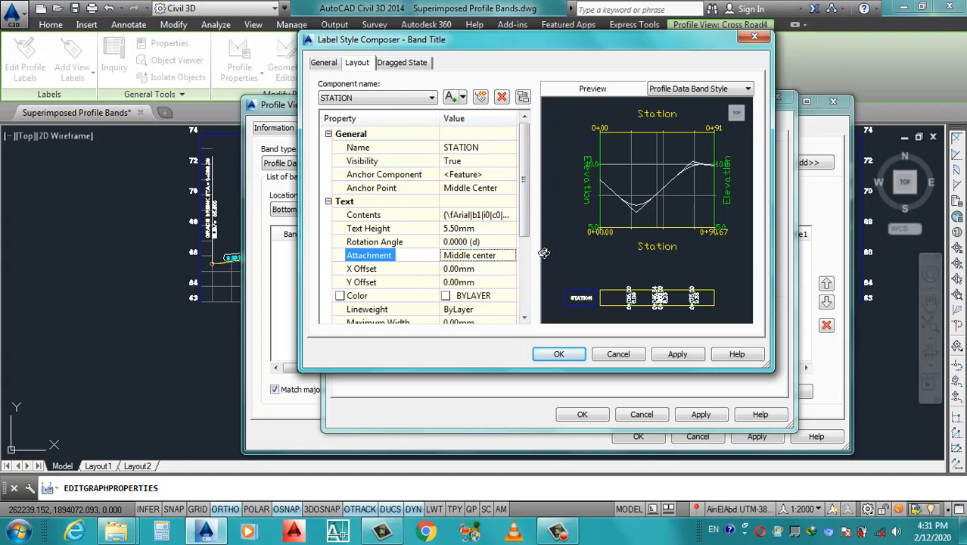
- Set the color of the band title's STATION component to white, then apply and accept the title label
scroll(527, 233, down, 1)
click(477, 268)
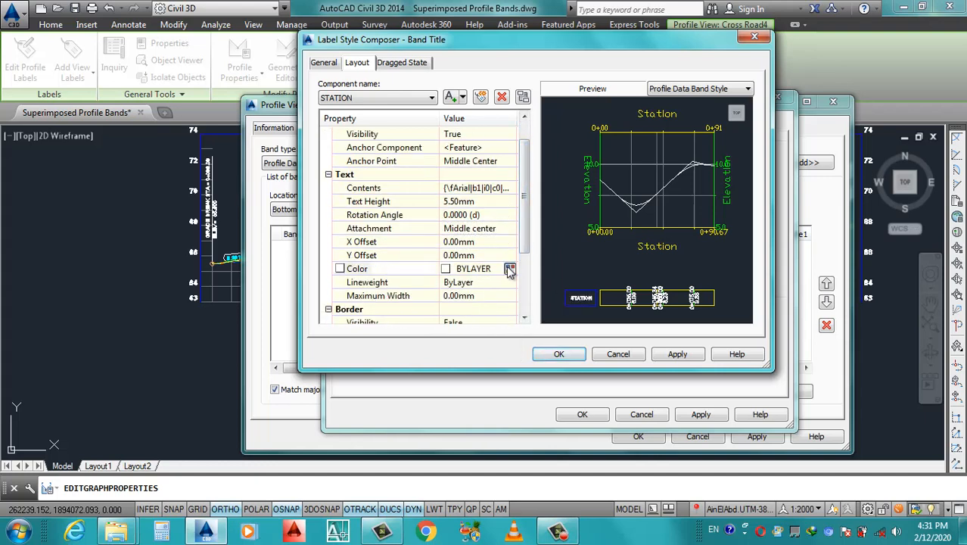
click(510, 268)
click(308, 308)
click(322, 388)
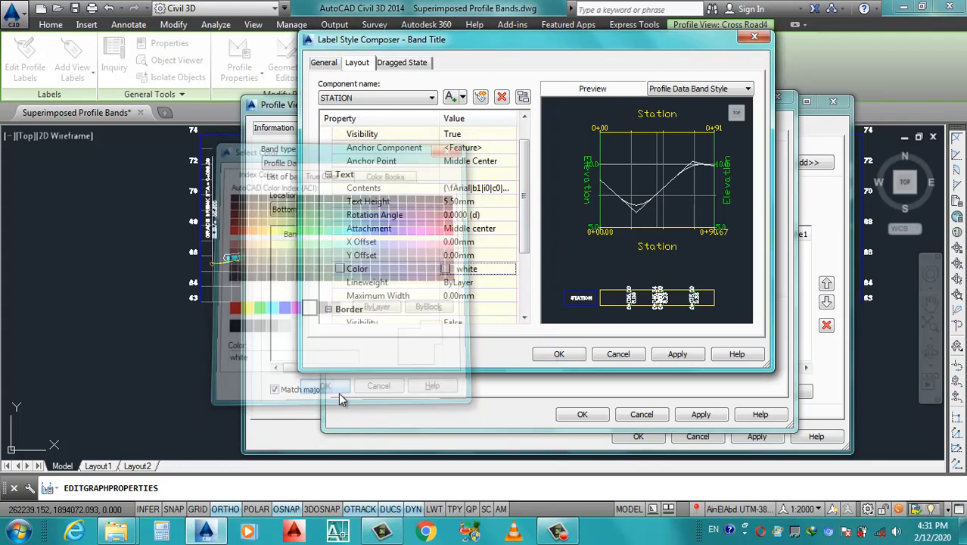
click(679, 356)
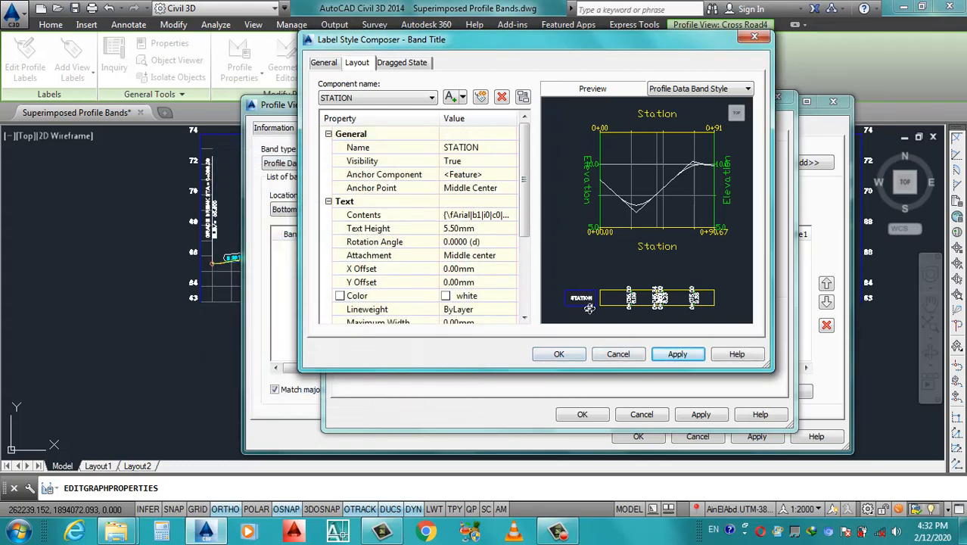
click(559, 355)
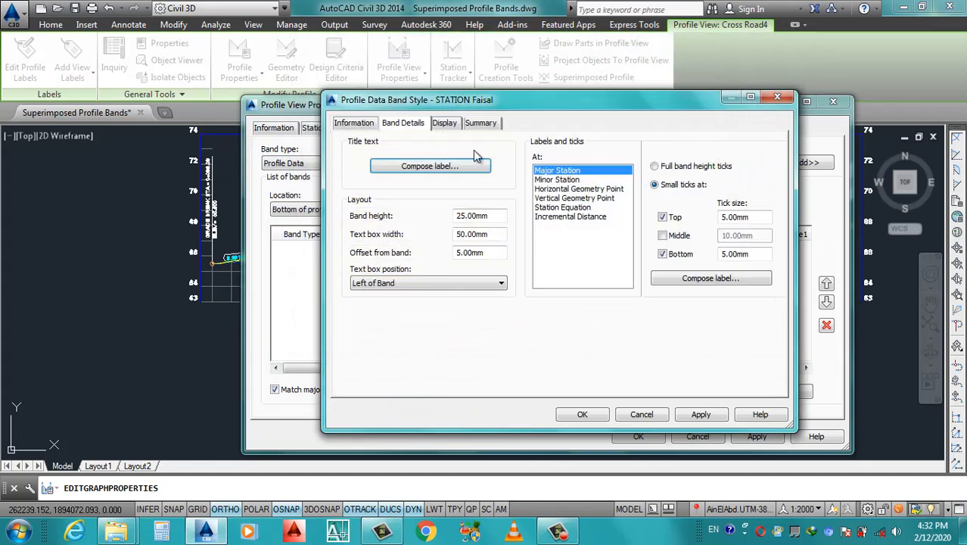
- Set the display color of the Band Border and the Band Title Box to white
click(446, 124)
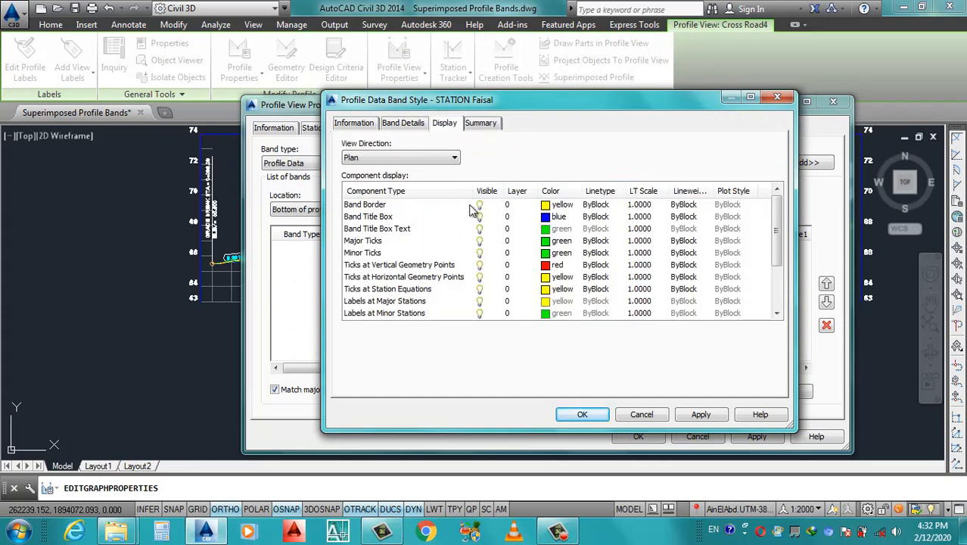
click(547, 205)
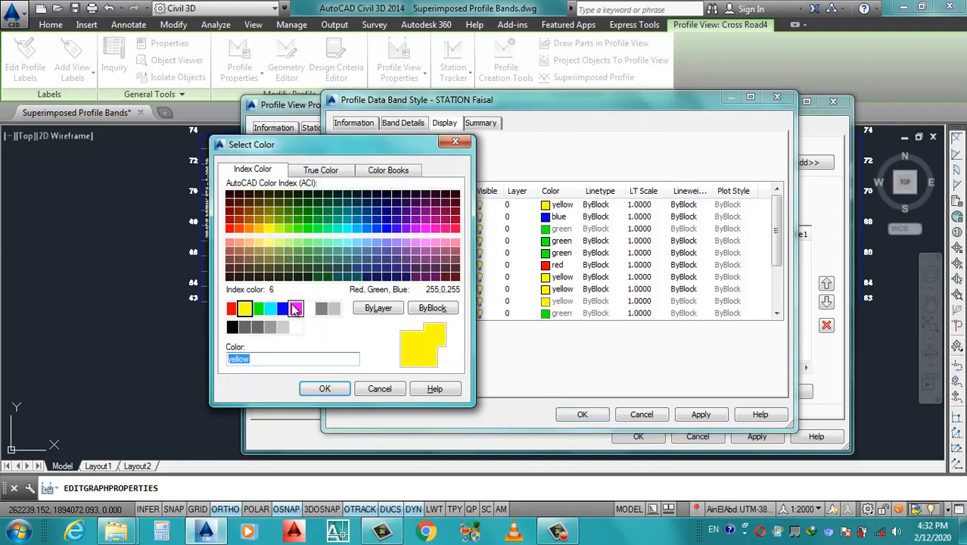
click(308, 308)
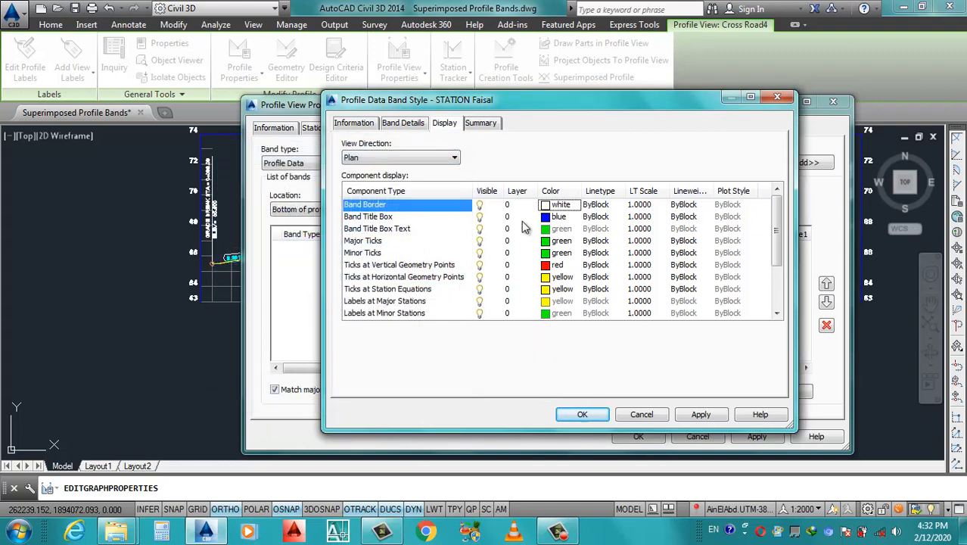
click(546, 218)
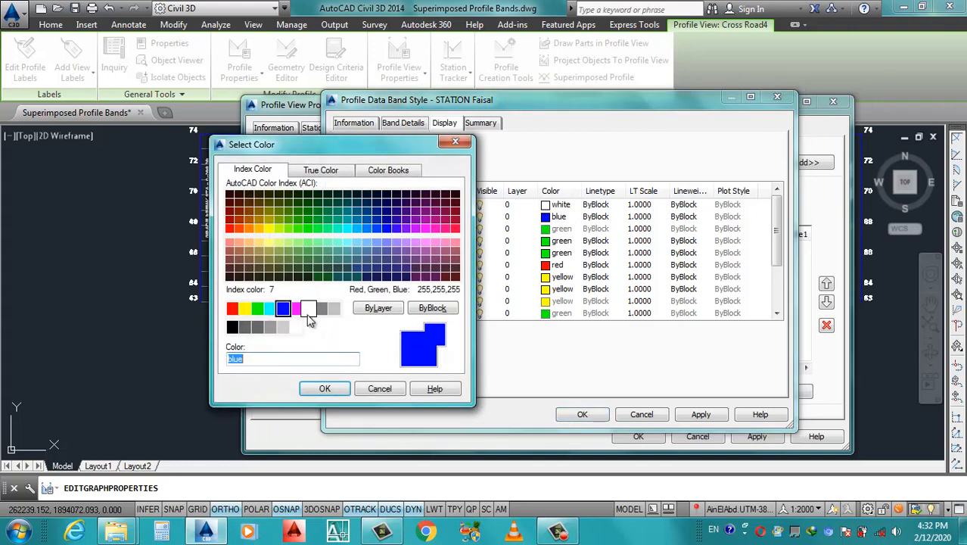
click(308, 309)
click(325, 388)
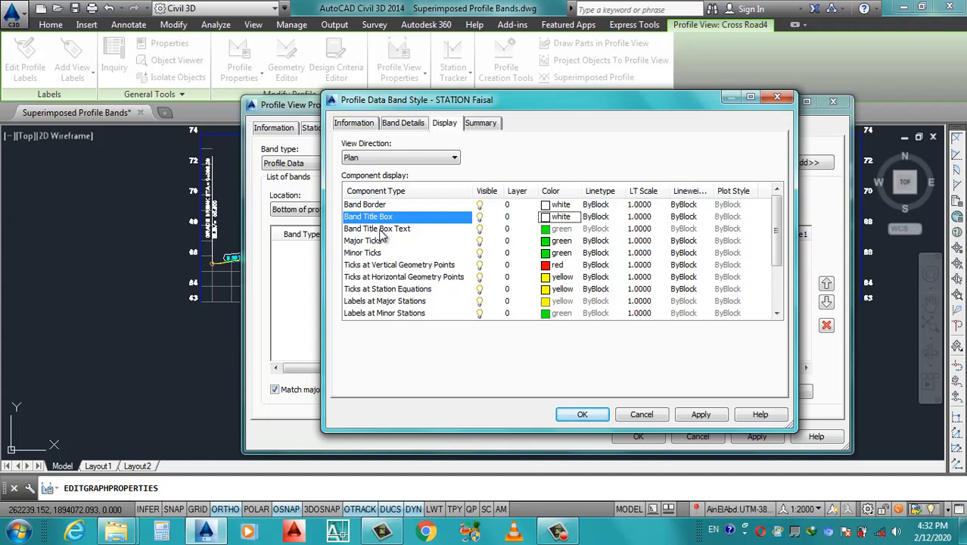
- Set the display color of the band style's Major Ticks to white
click(548, 229)
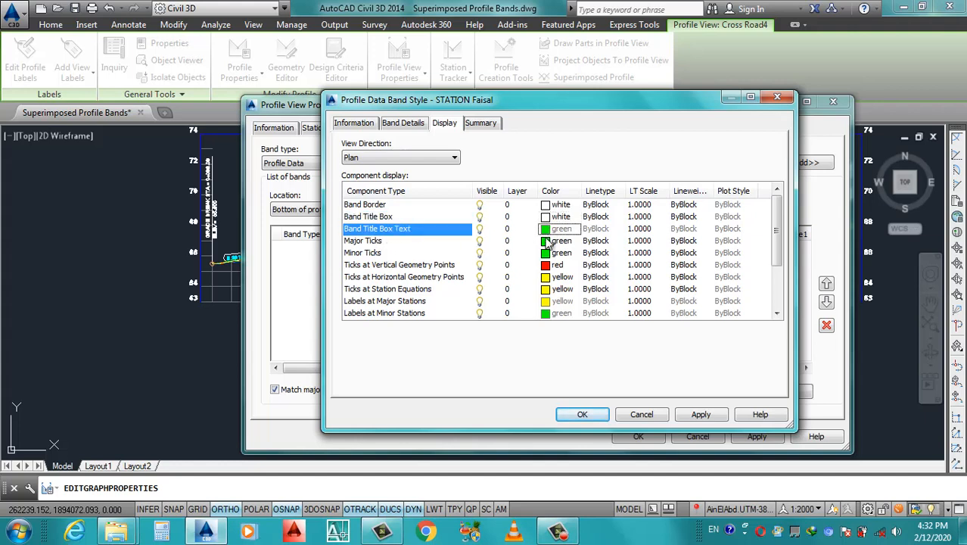
click(548, 241)
click(548, 242)
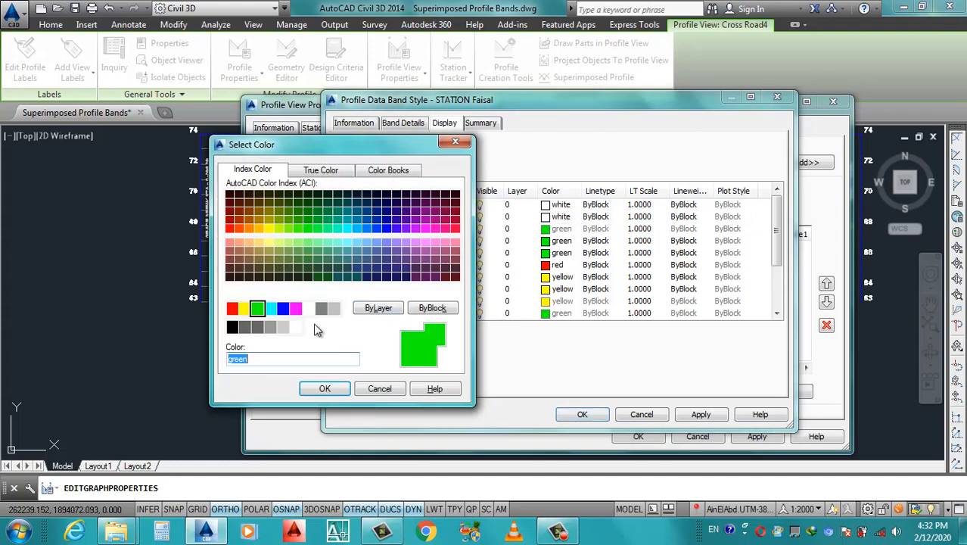
click(309, 310)
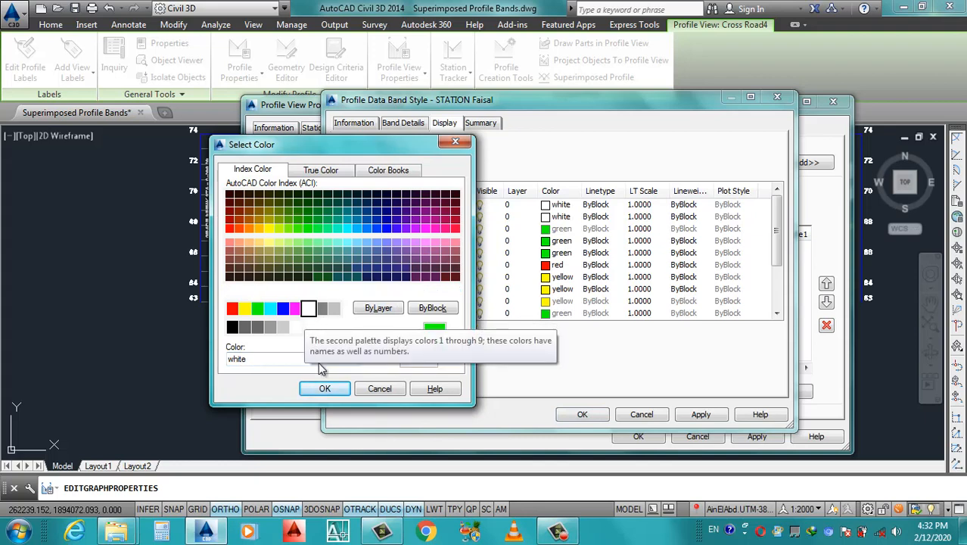
click(325, 388)
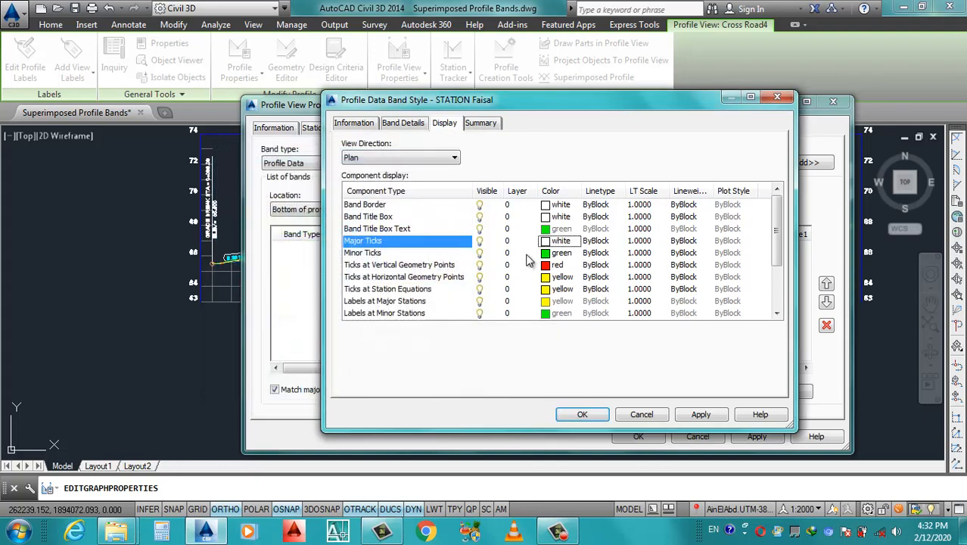
- Turn off the visibility of minor ticks and of ticks at vertical geometry points, horizontal geometry points and station equations
click(479, 256)
click(479, 265)
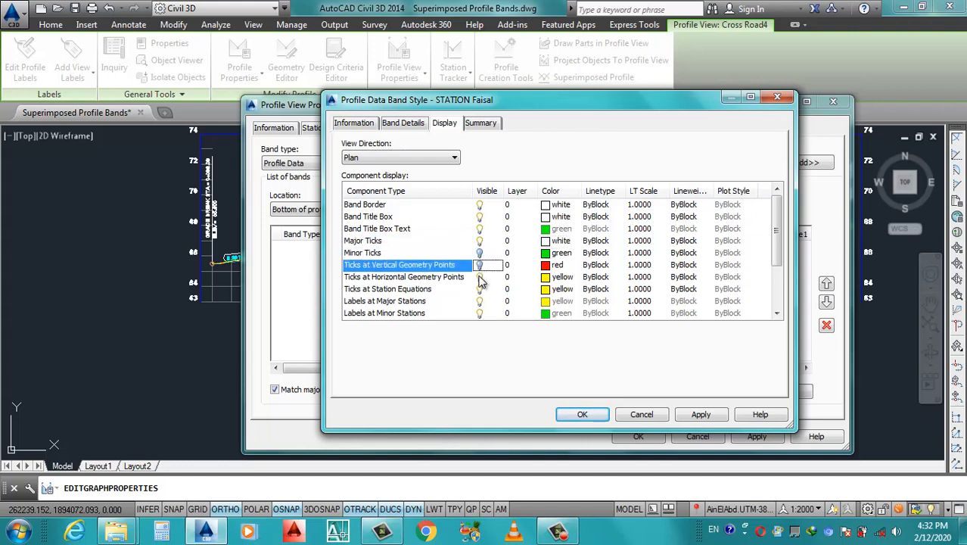
click(479, 277)
click(479, 289)
- Hide the labels at station equations, horizontal and vertical geometry points, and minor stations, and apply the band style changes
scroll(482, 292, down, 2)
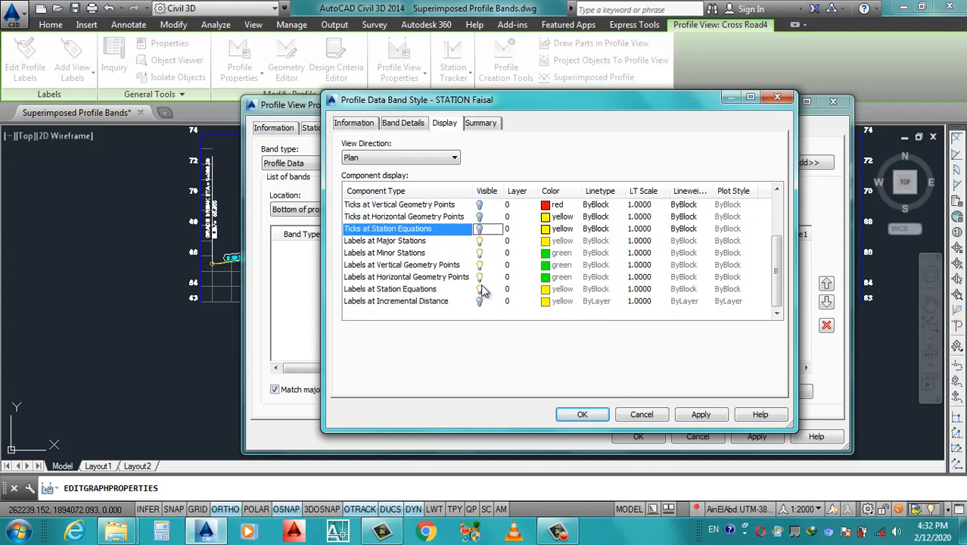
click(480, 290)
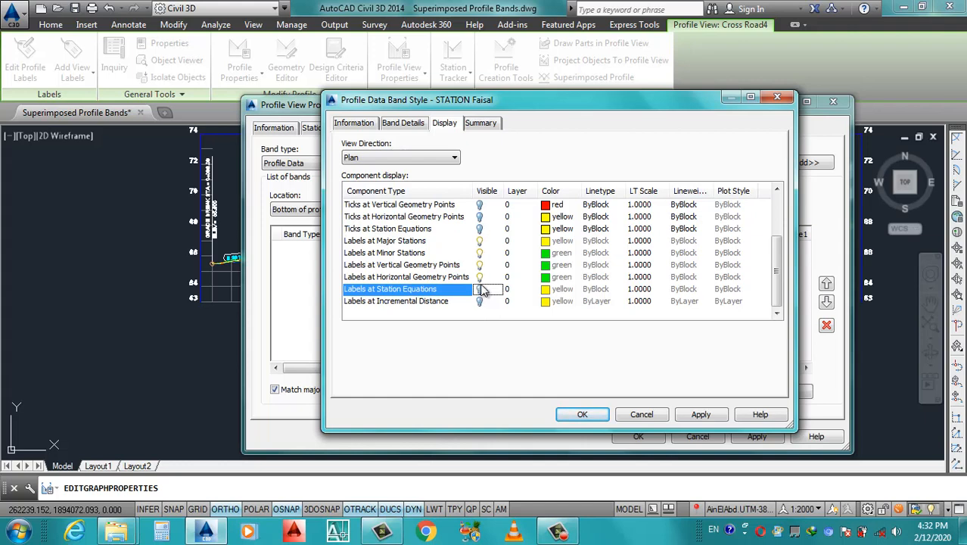
click(480, 277)
click(479, 265)
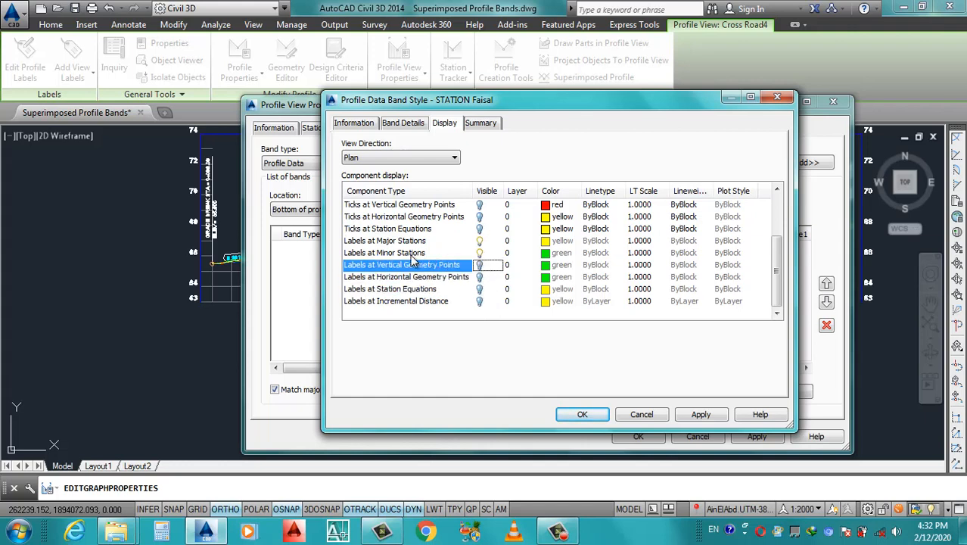
click(478, 253)
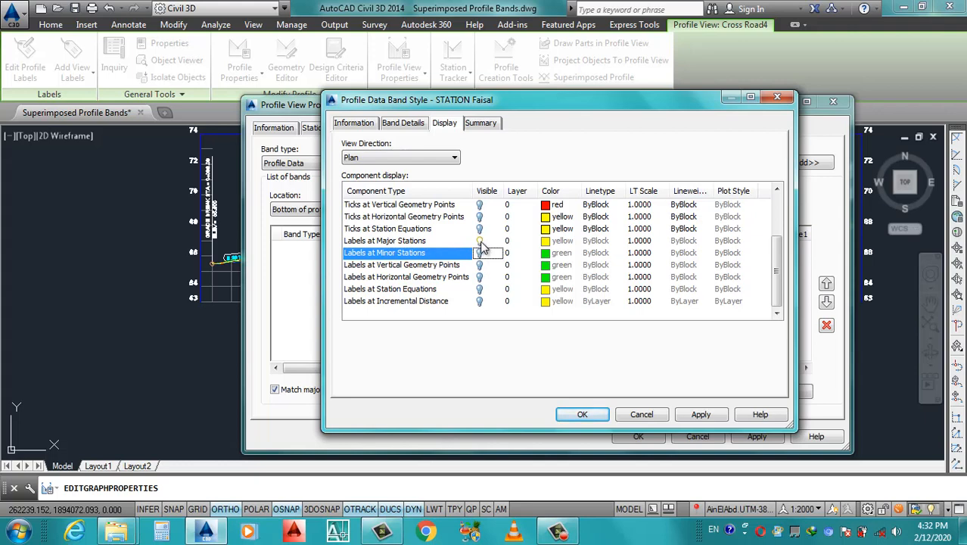
scroll(479, 246, up, 2)
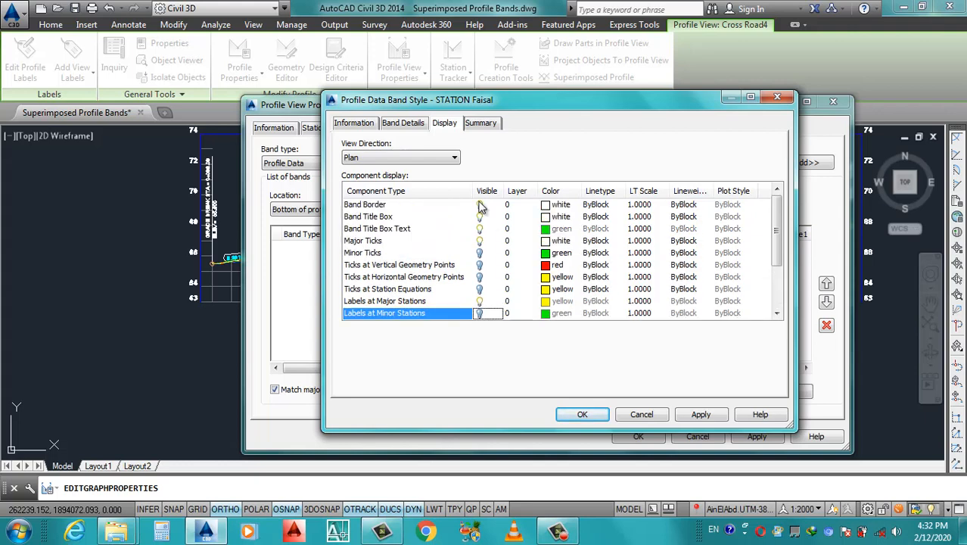
scroll(489, 258, down, 2)
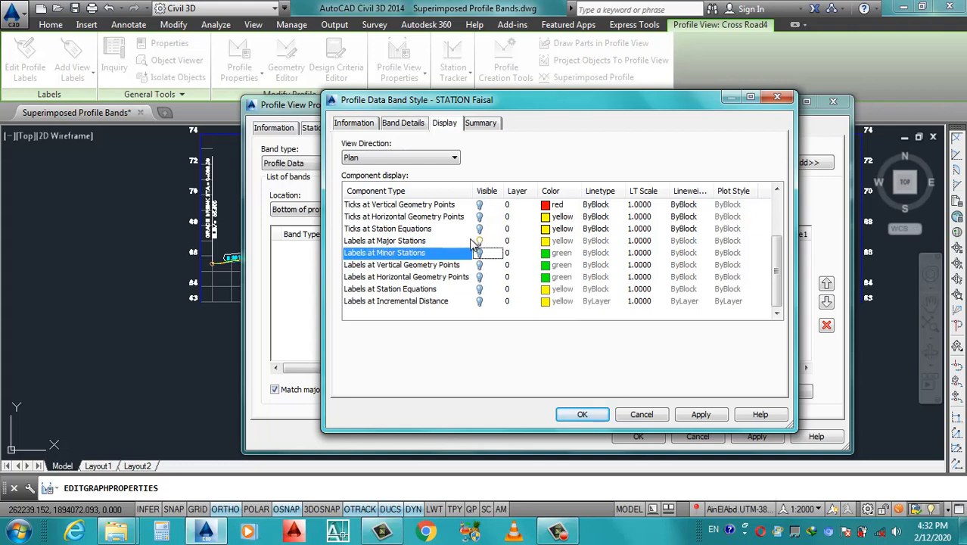
click(479, 240)
click(704, 415)
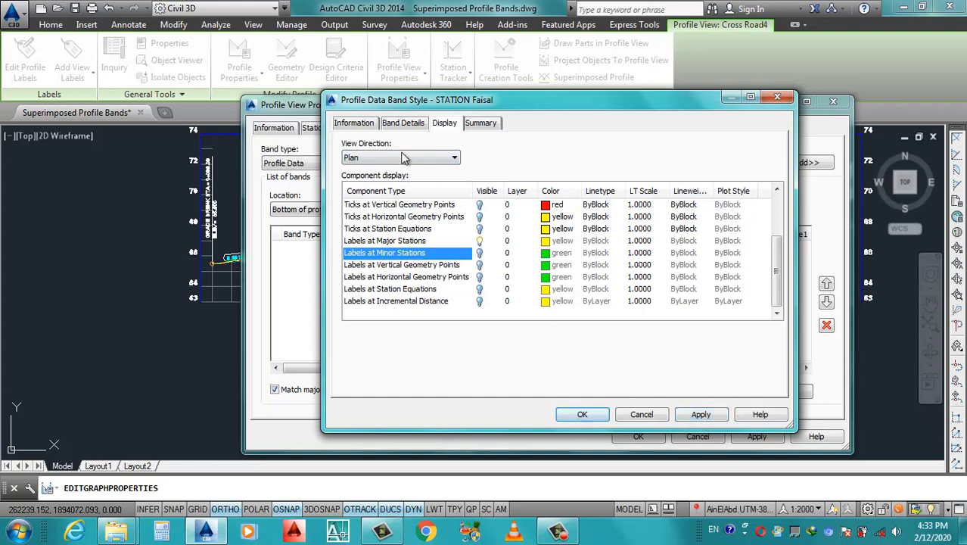
- Open the Major Station label composition and delete its Profile1 Elevation component
click(403, 123)
click(435, 125)
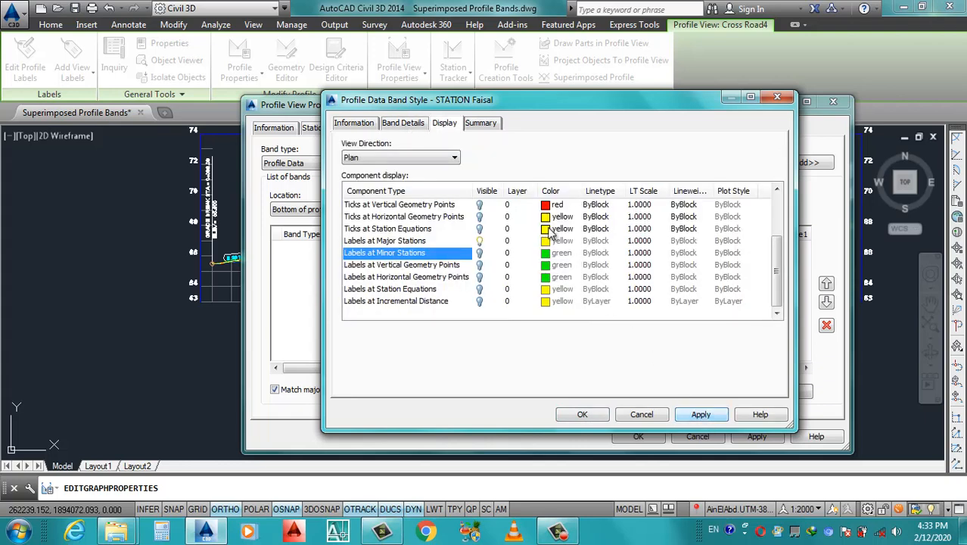
click(404, 123)
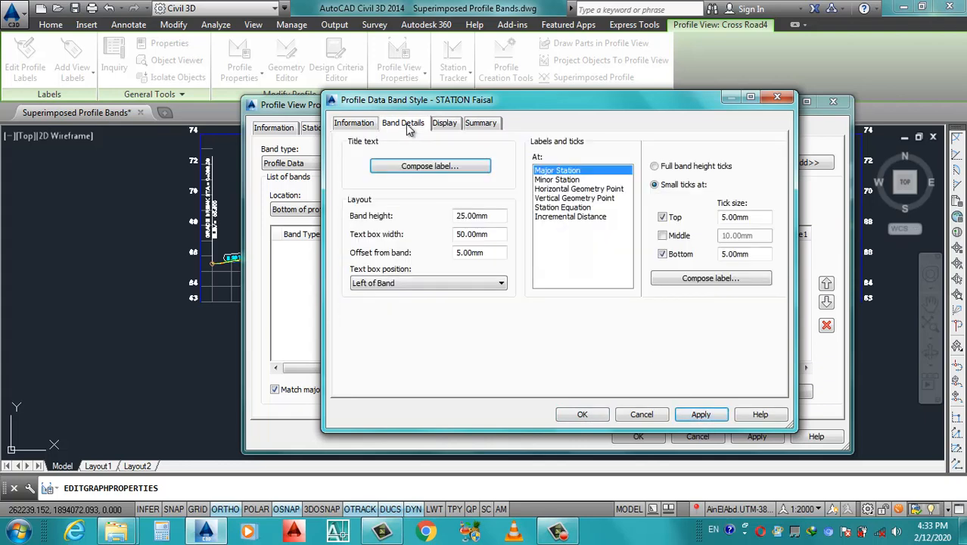
click(695, 279)
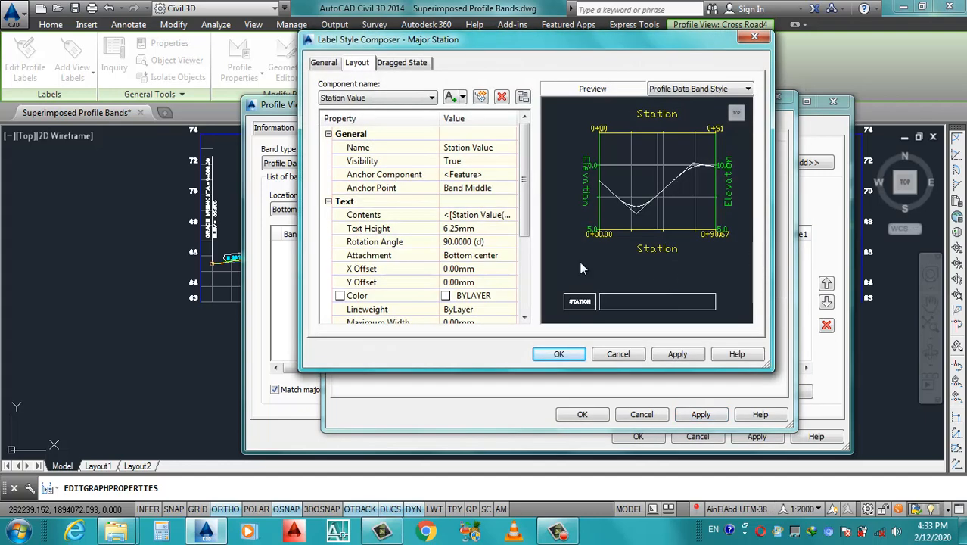
click(384, 97)
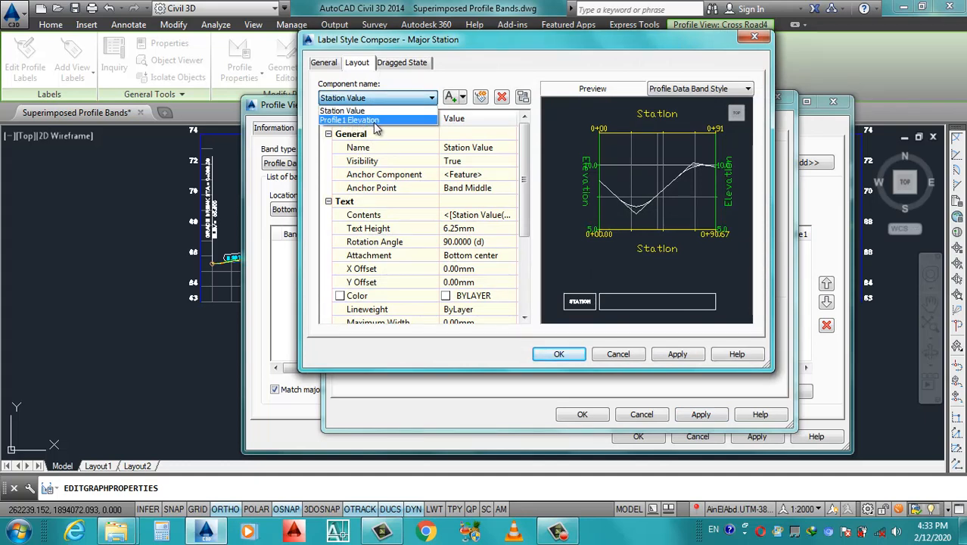
click(379, 121)
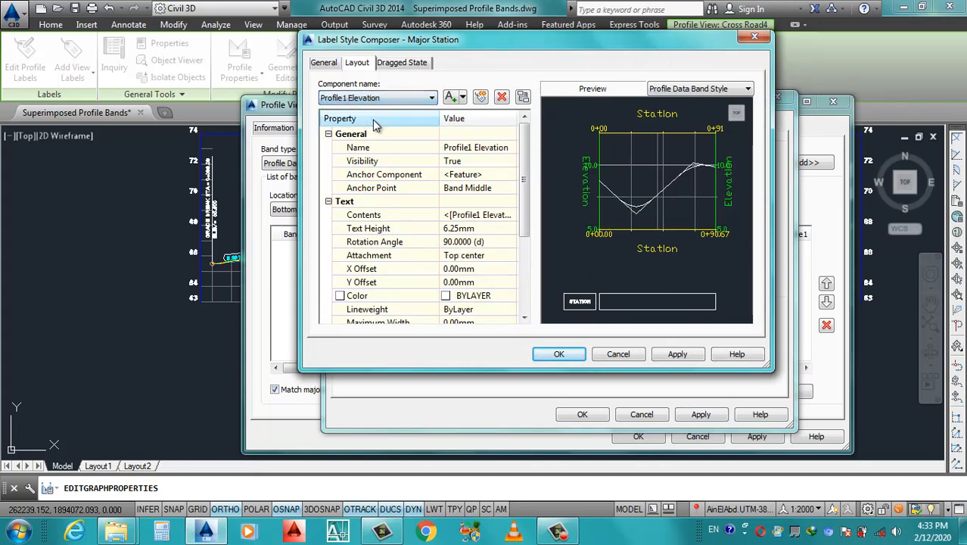
click(501, 96)
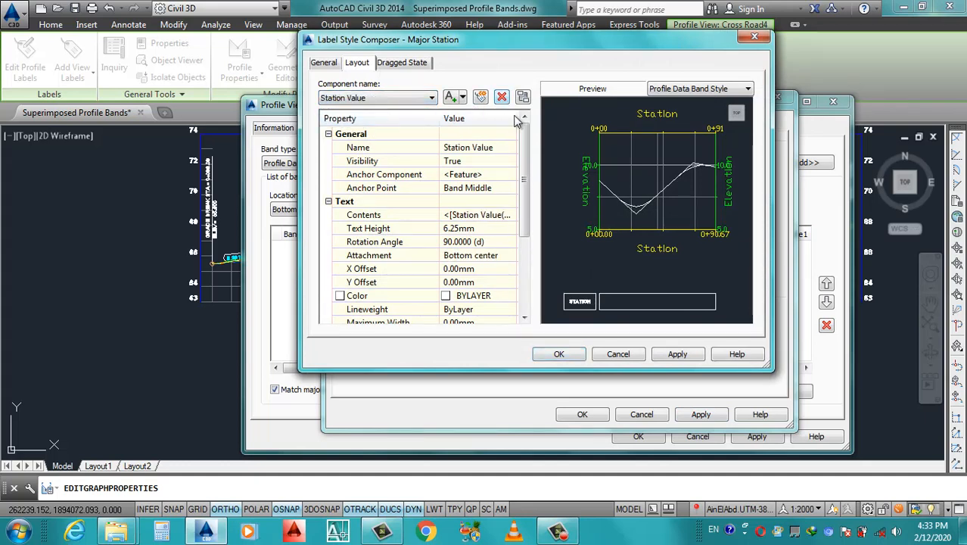
- Rename the Major Station label's Station Value component STATION
click(362, 103)
click(368, 110)
click(469, 149)
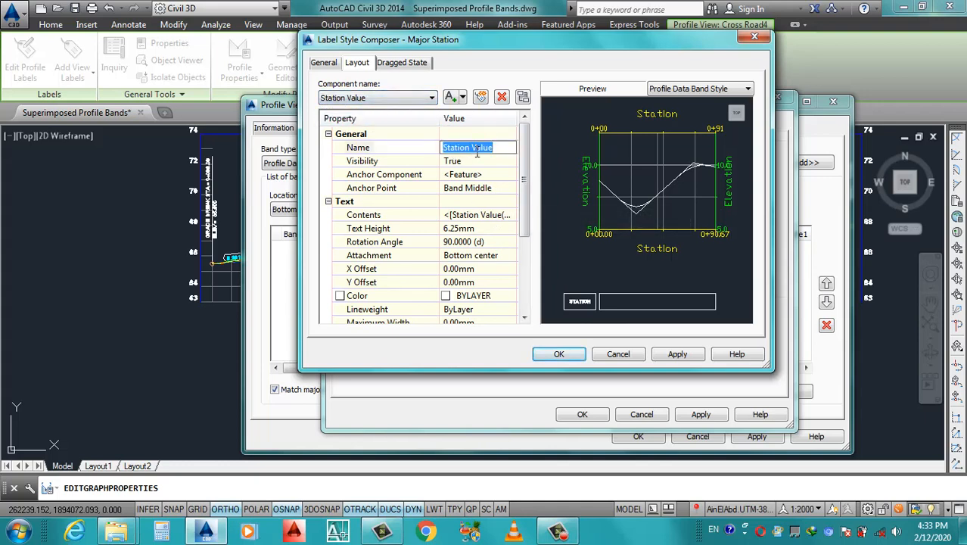
text(STATION)
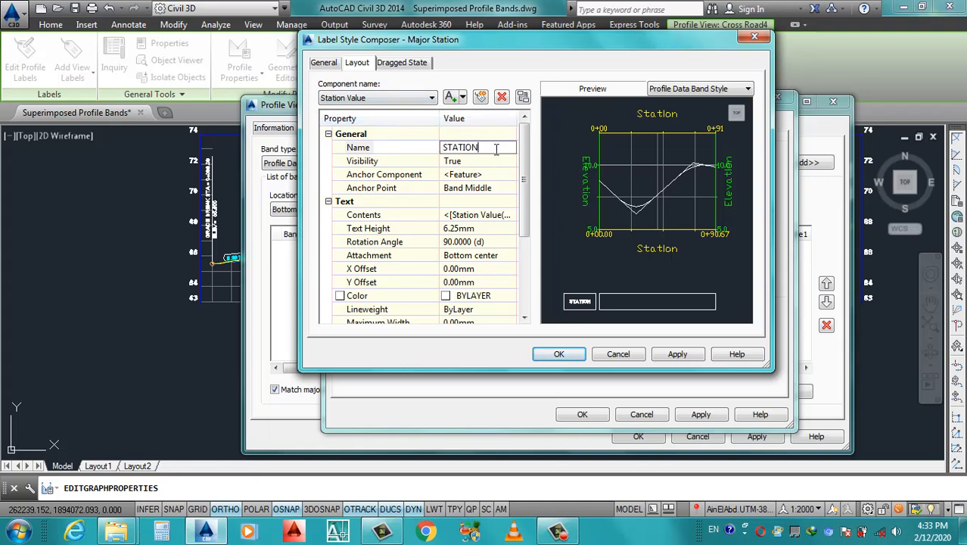
- Choose Band Middle as the anchor point of the STATION text component
click(492, 190)
click(501, 188)
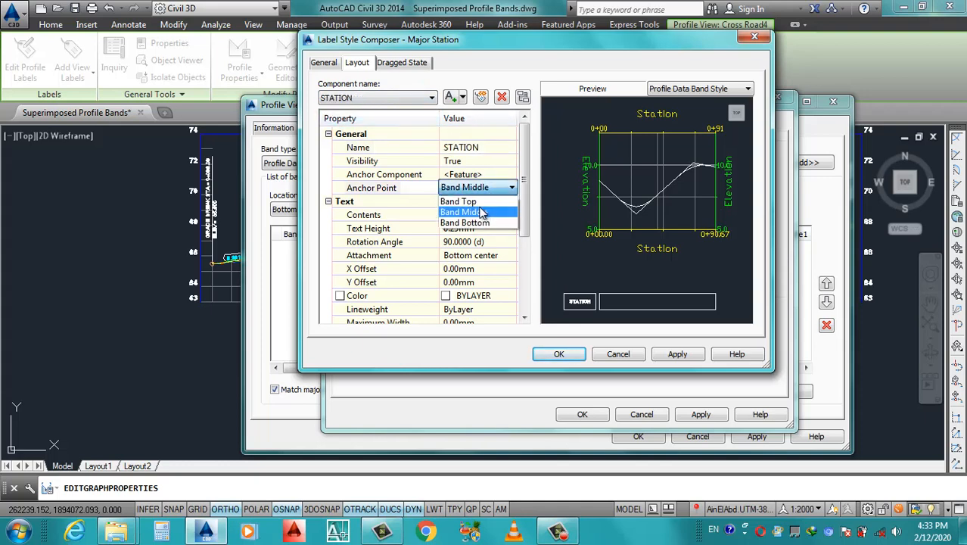
click(482, 212)
- Edit the STATION component's contents and update its Station Value expression to a precision of 1
click(476, 215)
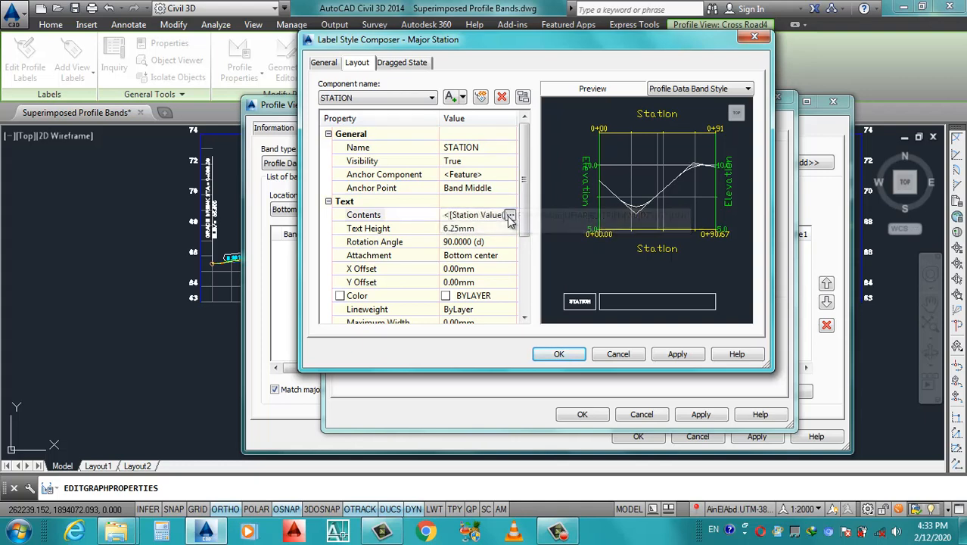
click(510, 215)
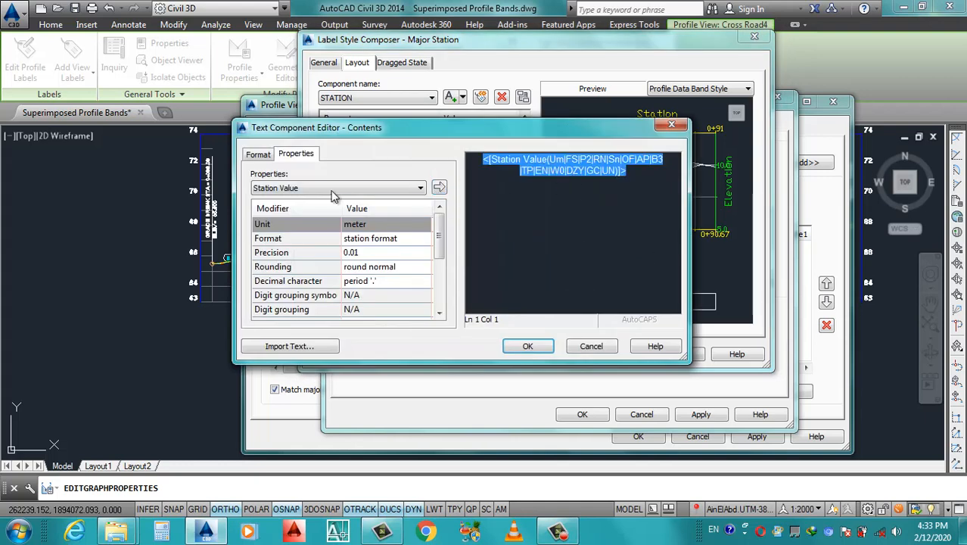
click(315, 189)
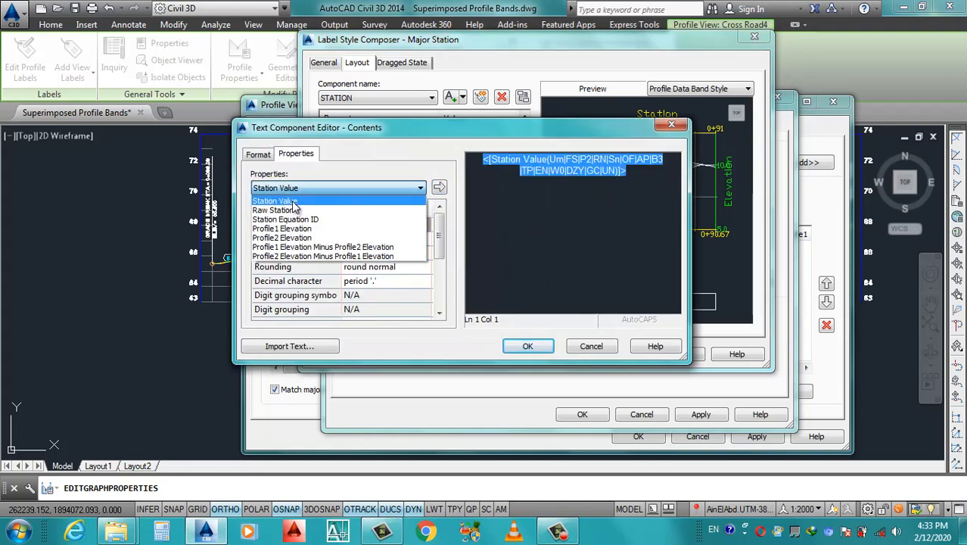
click(293, 201)
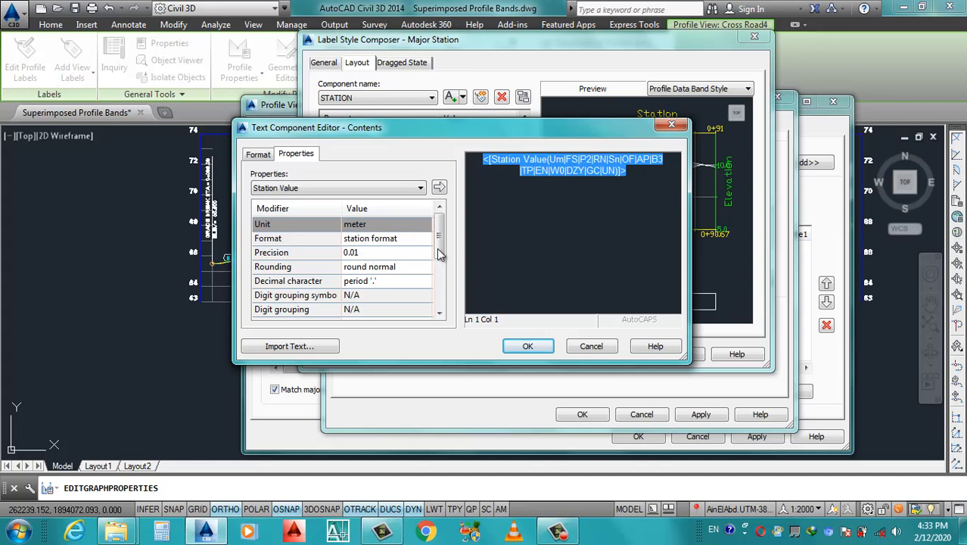
click(401, 258)
click(400, 255)
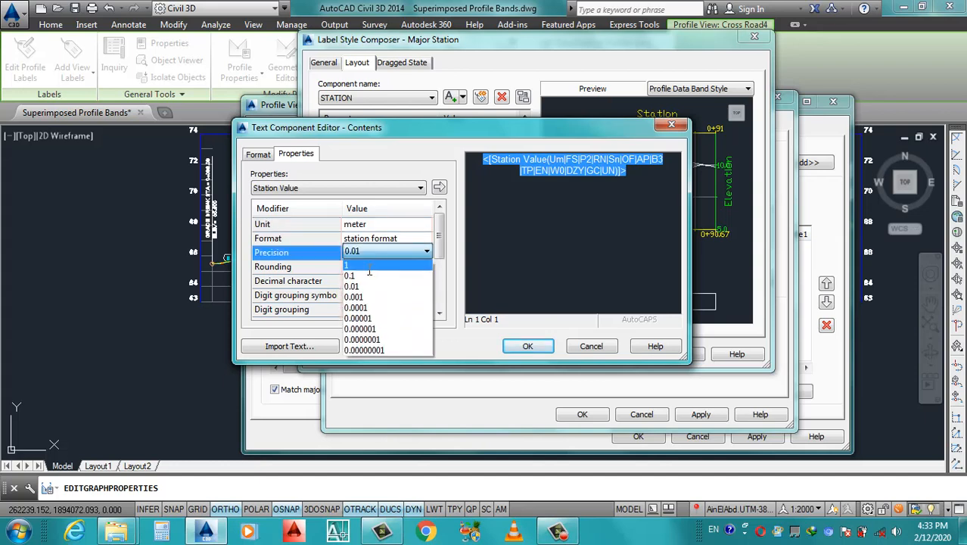
click(362, 265)
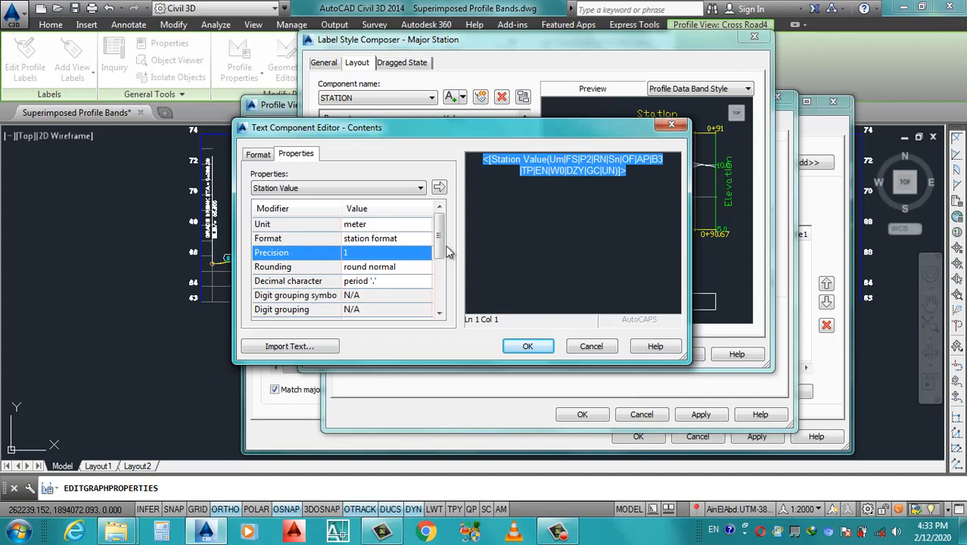
drag(444, 249, 453, 206)
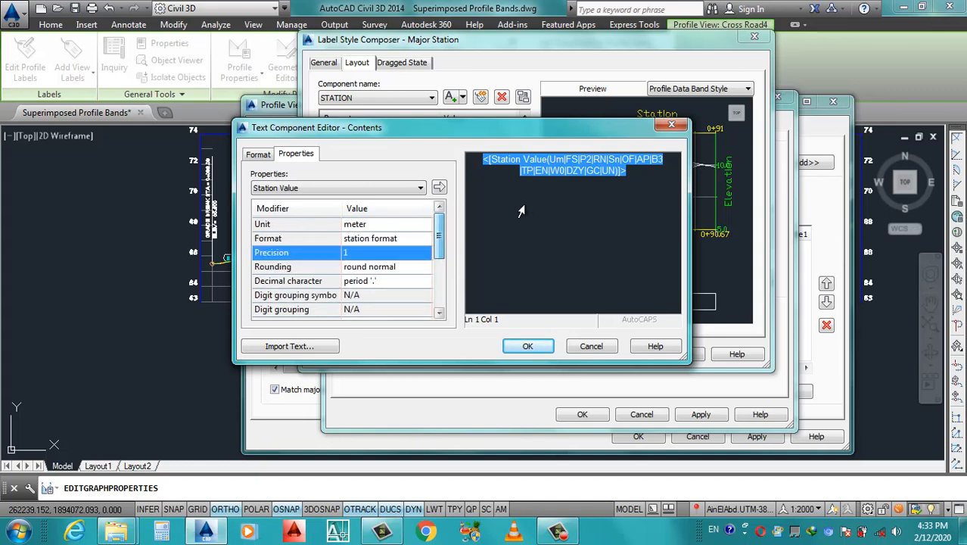
click(440, 188)
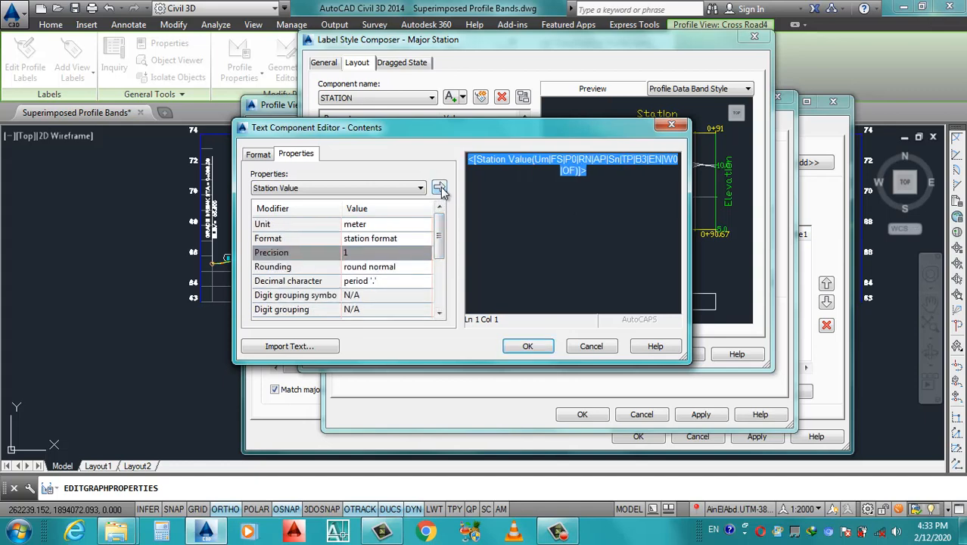
- Format the Station Value text as white and bold, and accept the contents
click(259, 155)
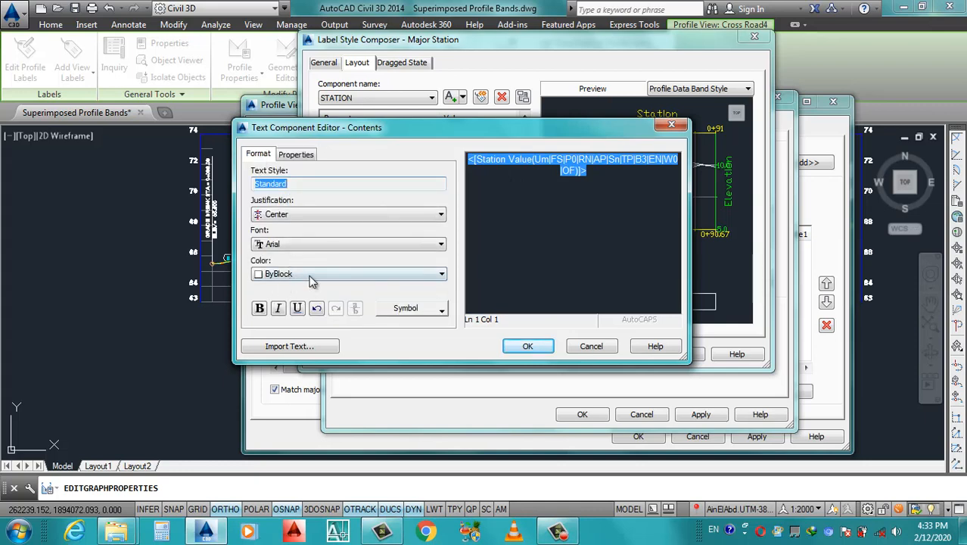
click(313, 277)
click(271, 359)
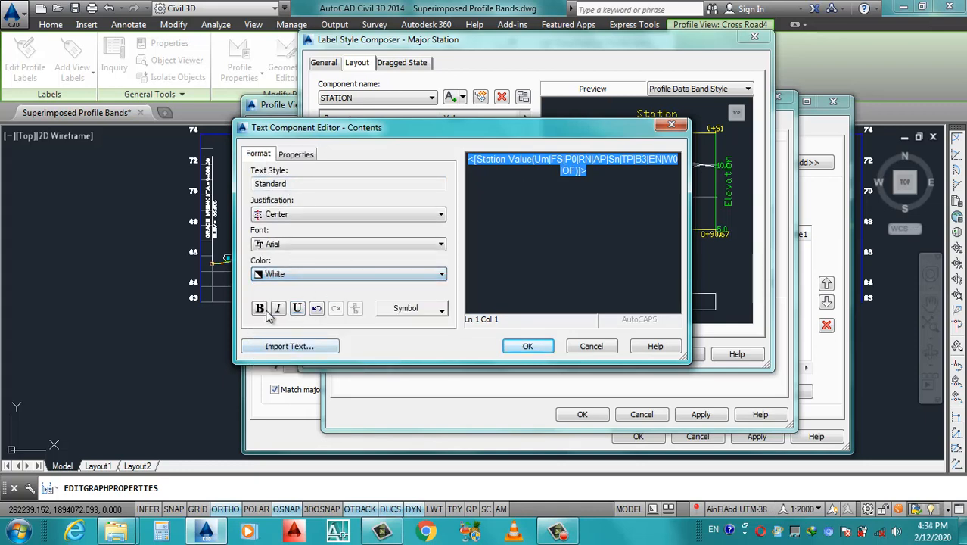
click(260, 308)
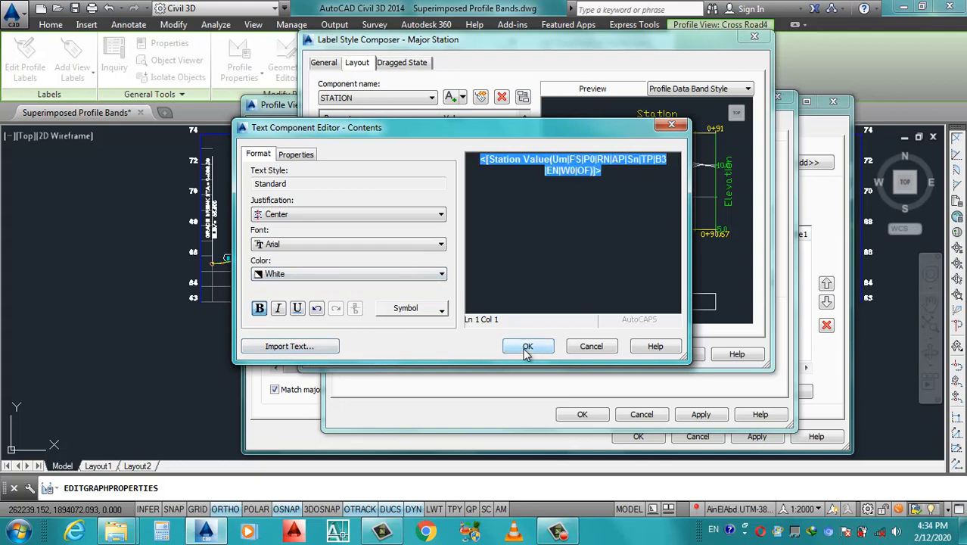
click(528, 347)
scroll(514, 283, down, 3)
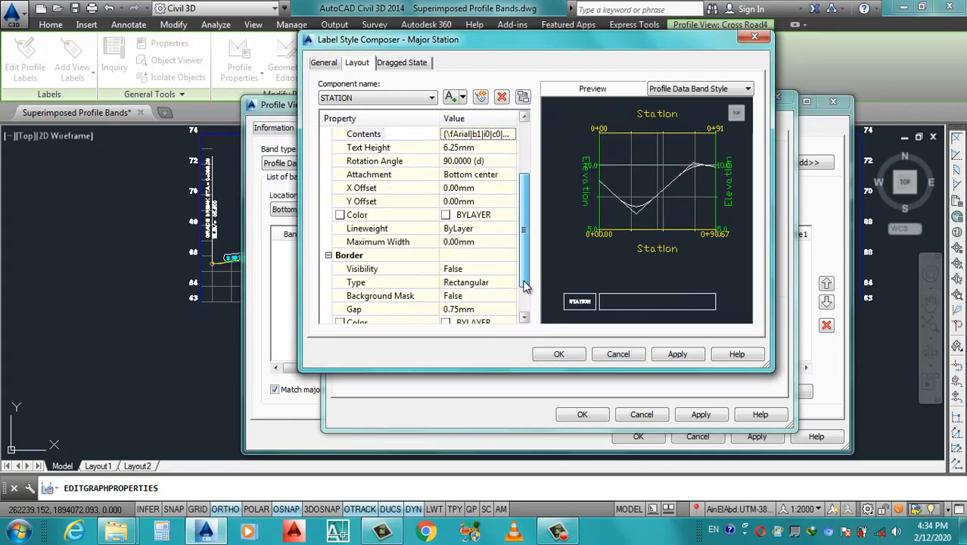
click(517, 282)
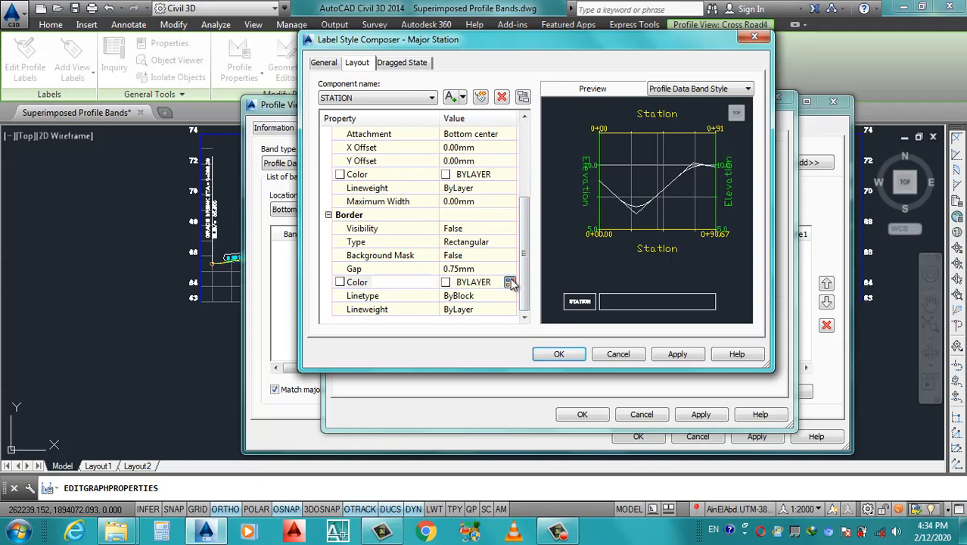
click(517, 282)
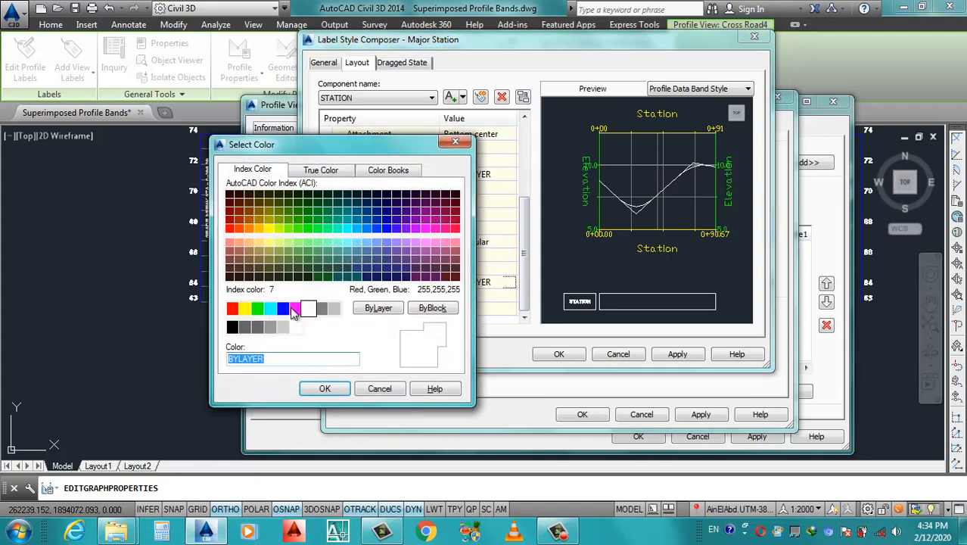
click(455, 141)
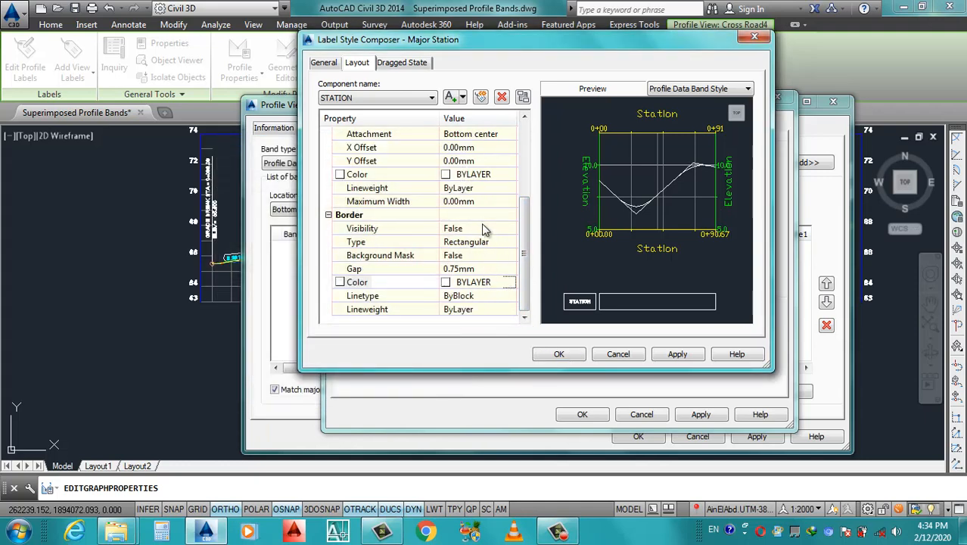
- Apply and close the Major Station label composition, and save the STATION band style
click(678, 354)
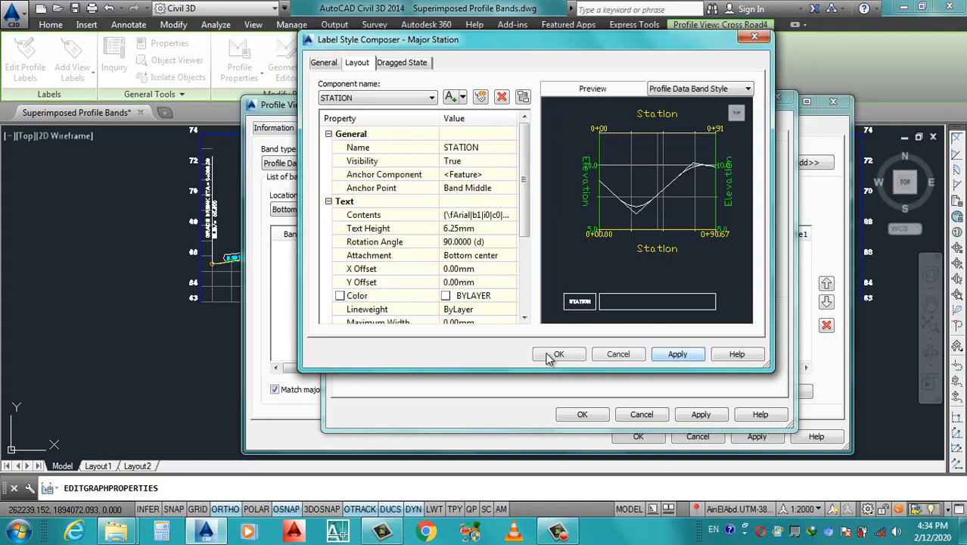
click(558, 354)
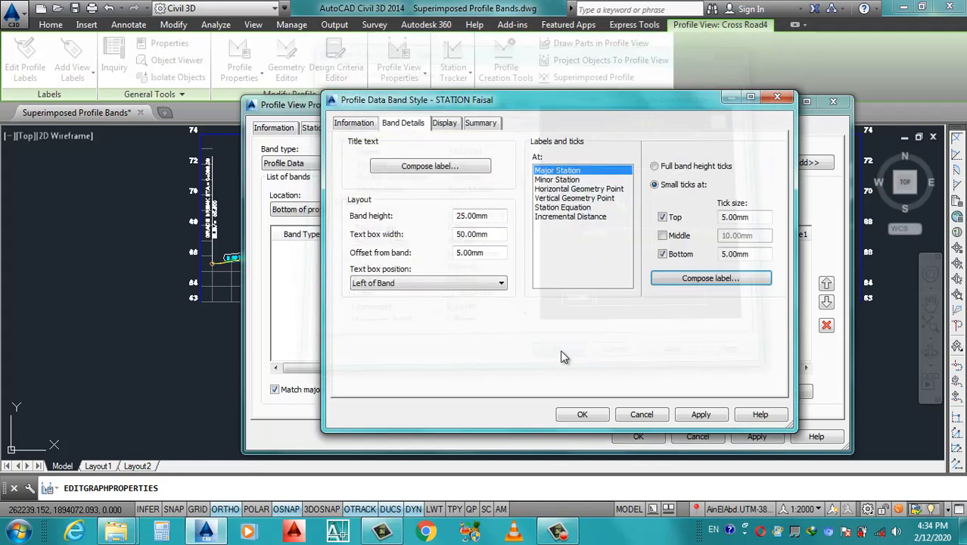
click(701, 414)
click(587, 414)
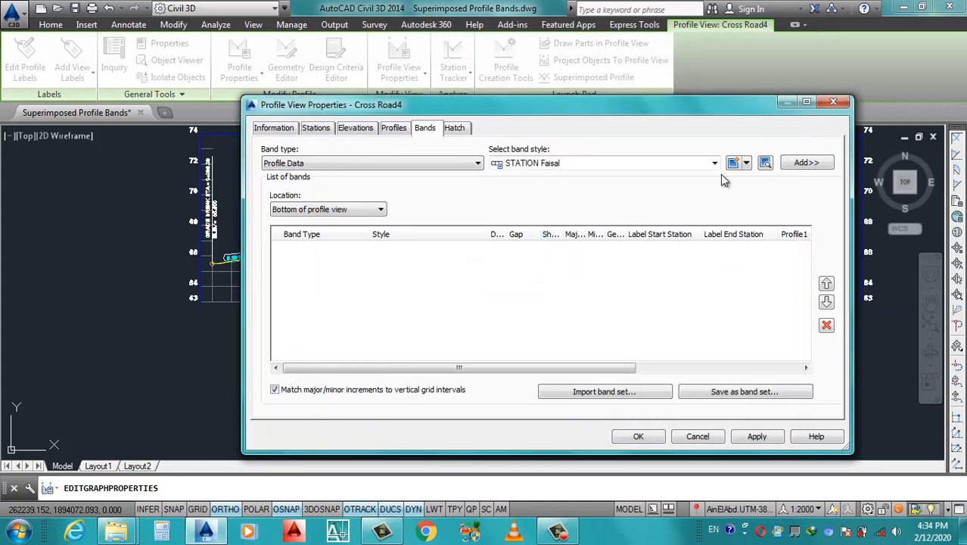
- Add the STATION profile data band below the profile view with N.G.L as Profile 1
click(806, 162)
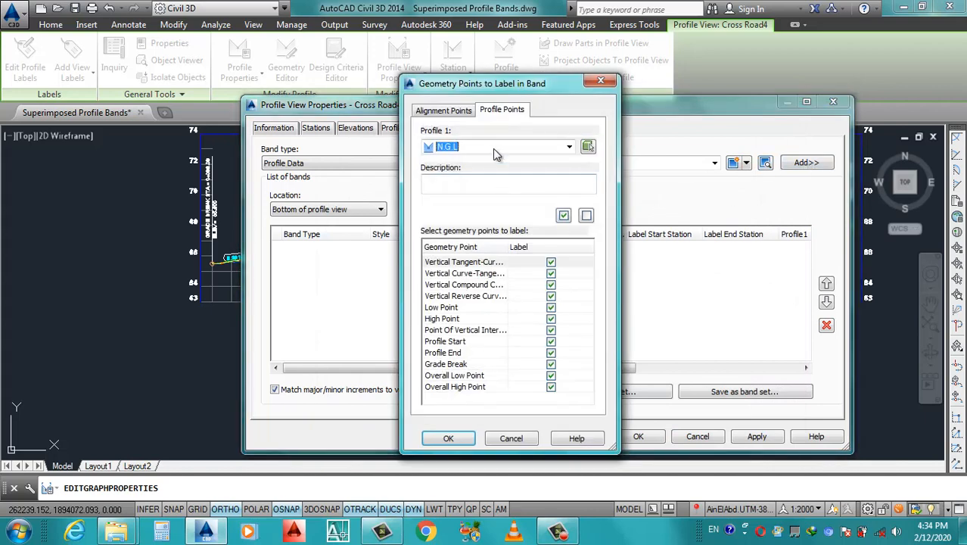
click(493, 146)
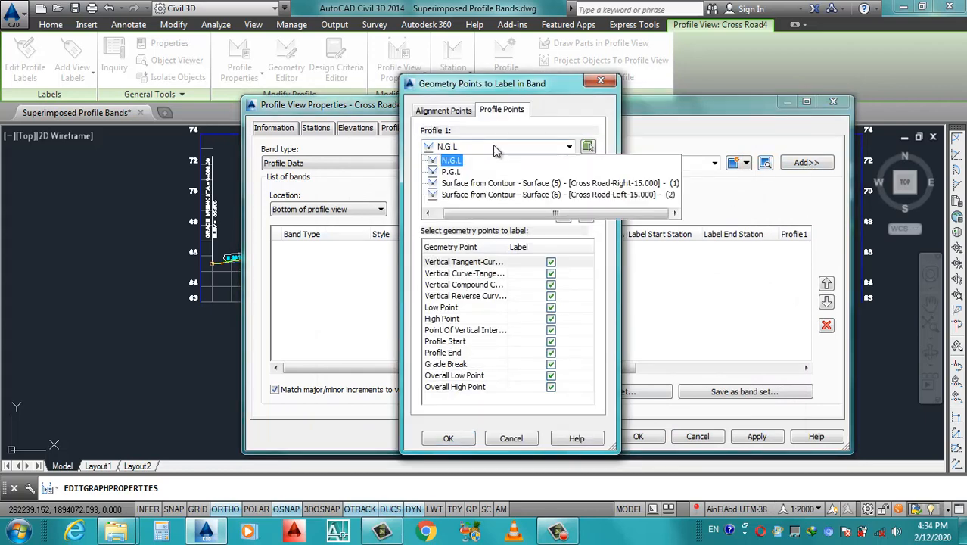
click(453, 162)
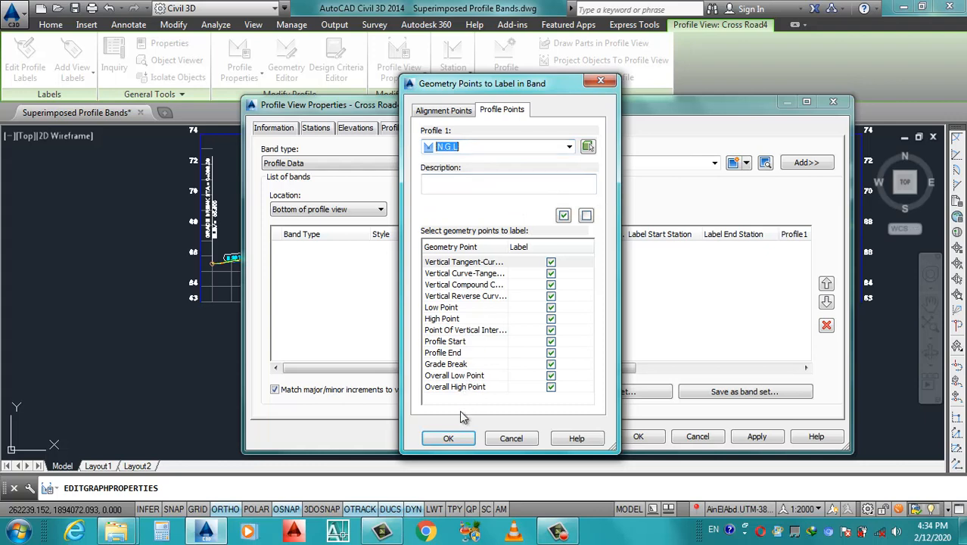
click(452, 438)
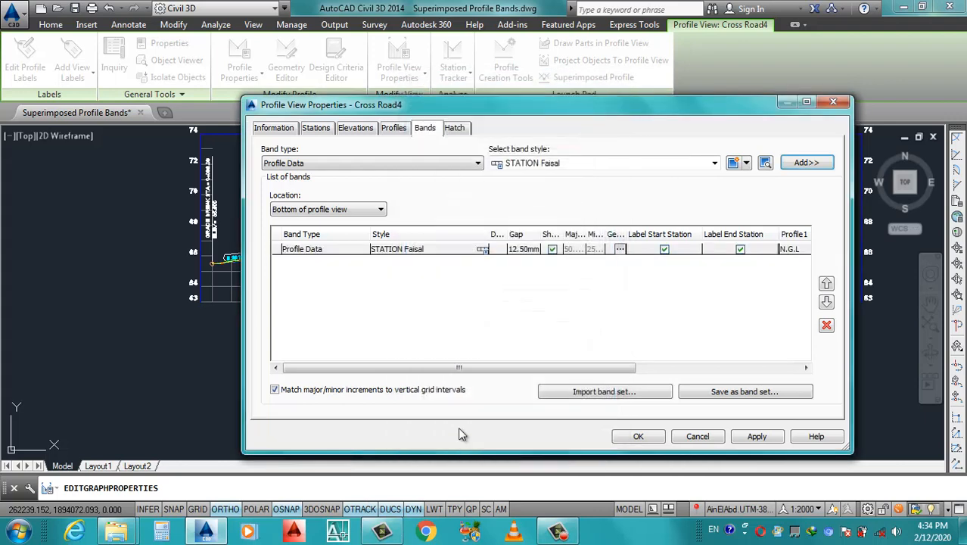
- Set the STATION band's gap to 4 mm and apply the profile view properties
click(520, 249)
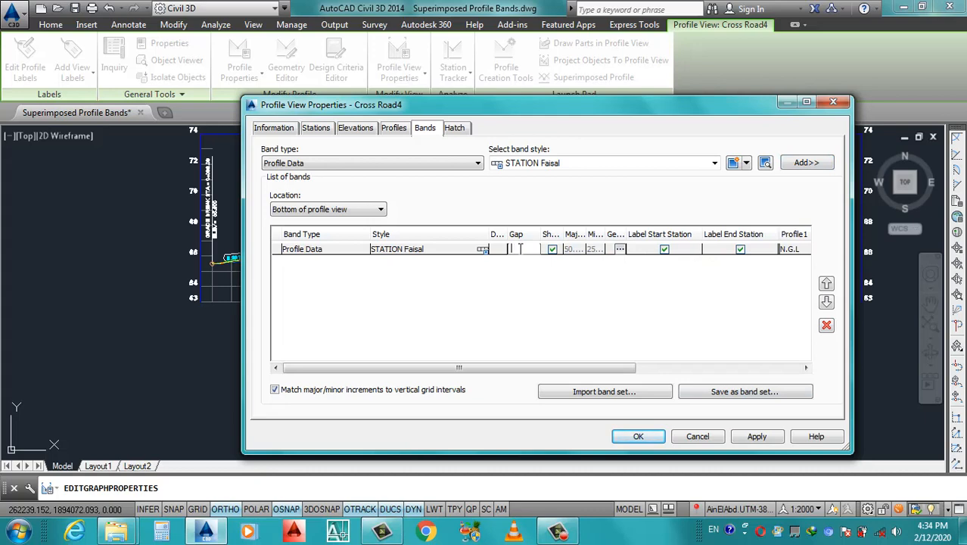
drag(583, 368, 791, 368)
click(763, 439)
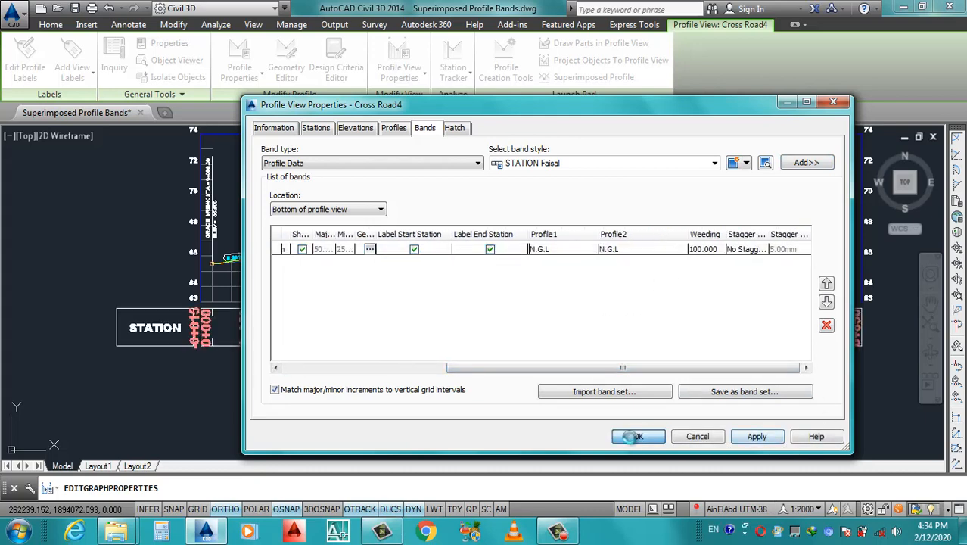
click(636, 436)
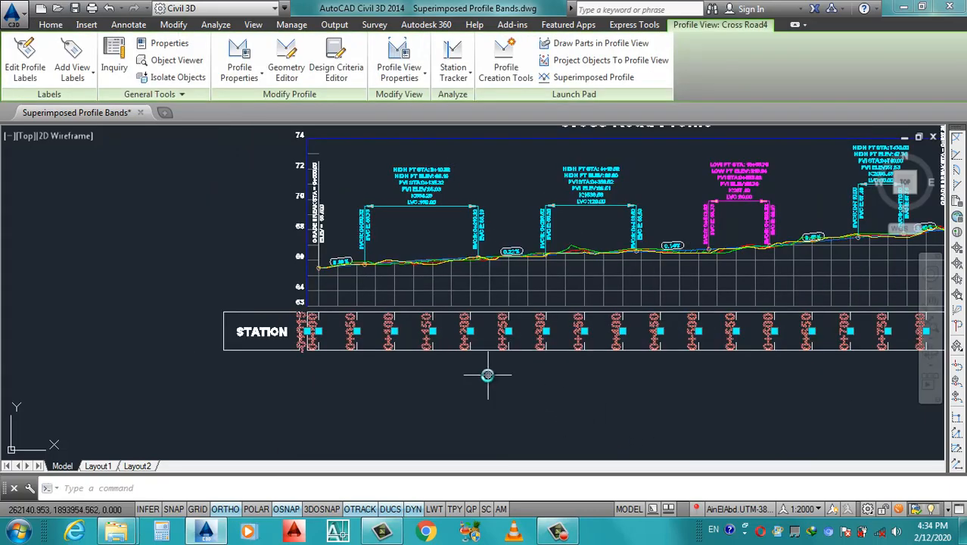
- Inspect the station labels in the new band and reopen the properties of the Cross Road profile view
scroll(488, 373, up, 2)
scroll(462, 317, down, 1)
scroll(233, 290, up, 2)
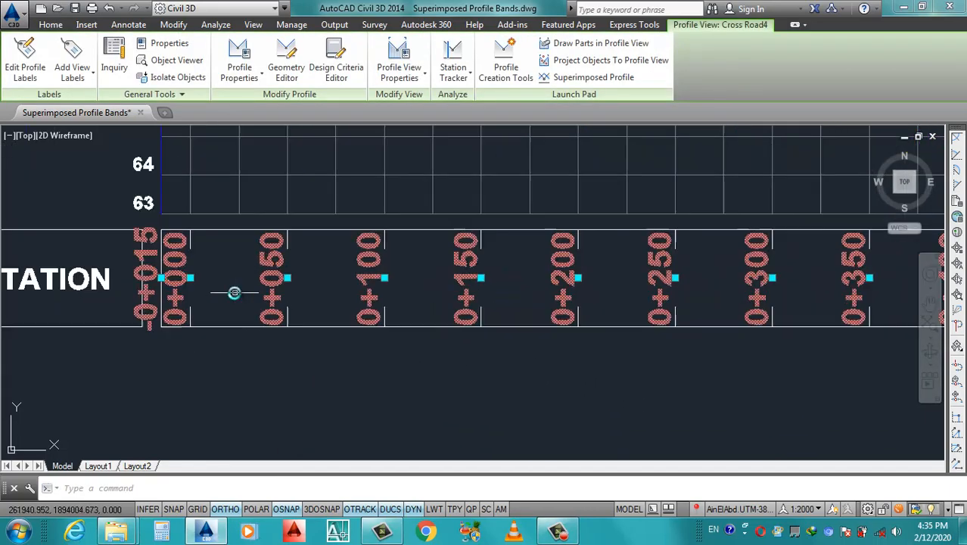
scroll(316, 299, down, 4)
scroll(316, 299, up, 2)
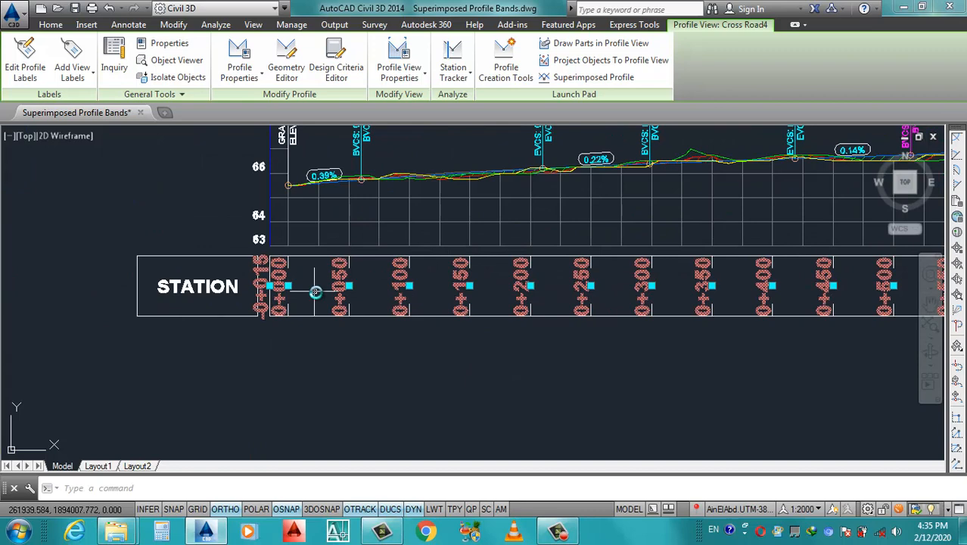
key(Escape)
click(379, 230)
right_click(379, 230)
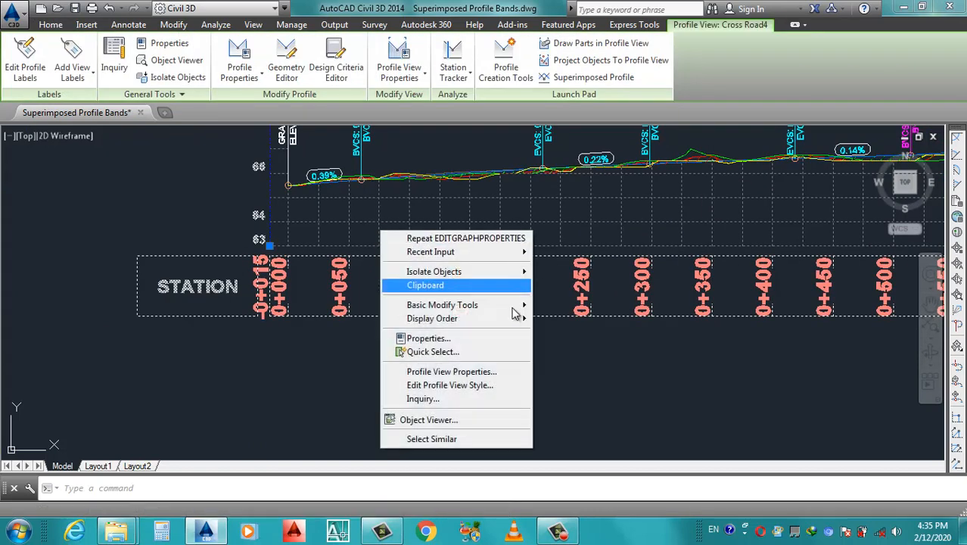
click(469, 371)
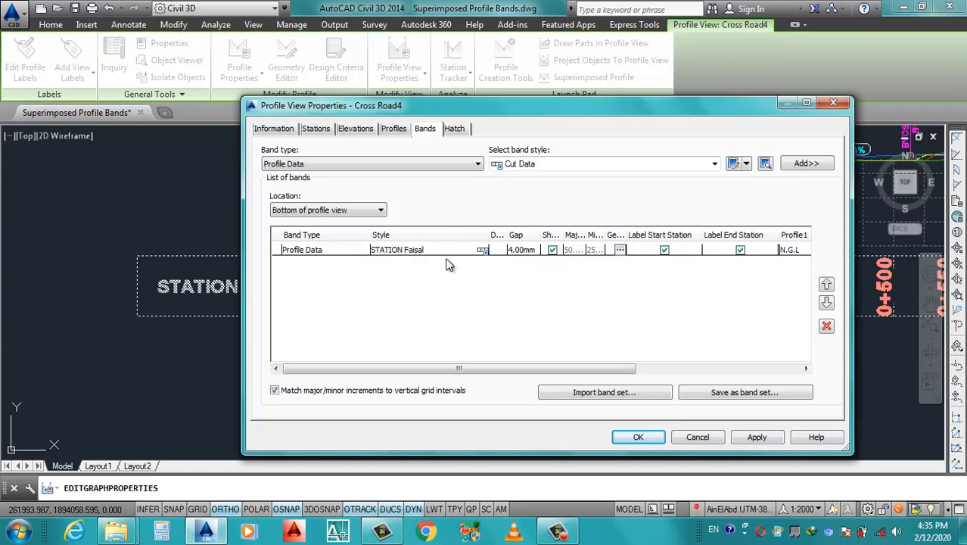
- Open the STATION band style for editing and bring up its Major Station label composition
click(484, 252)
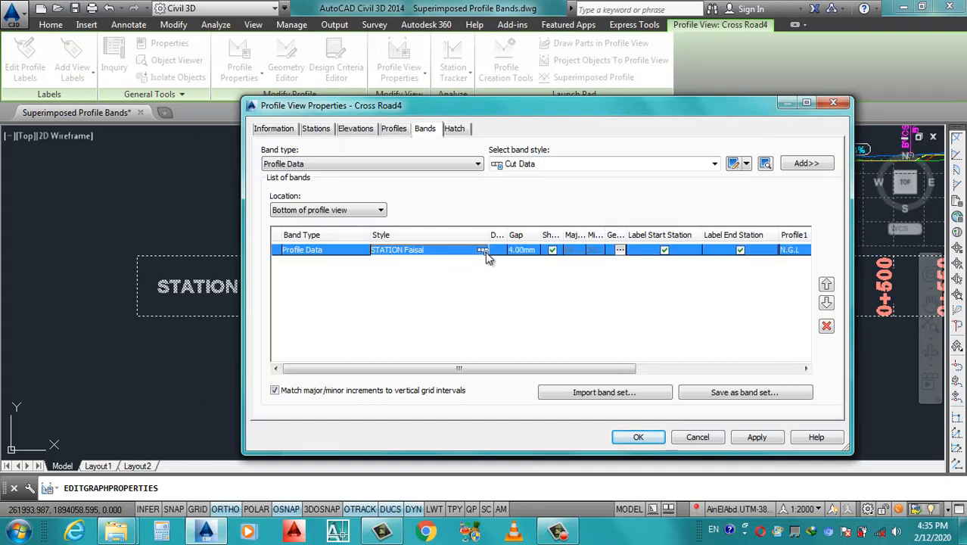
click(545, 190)
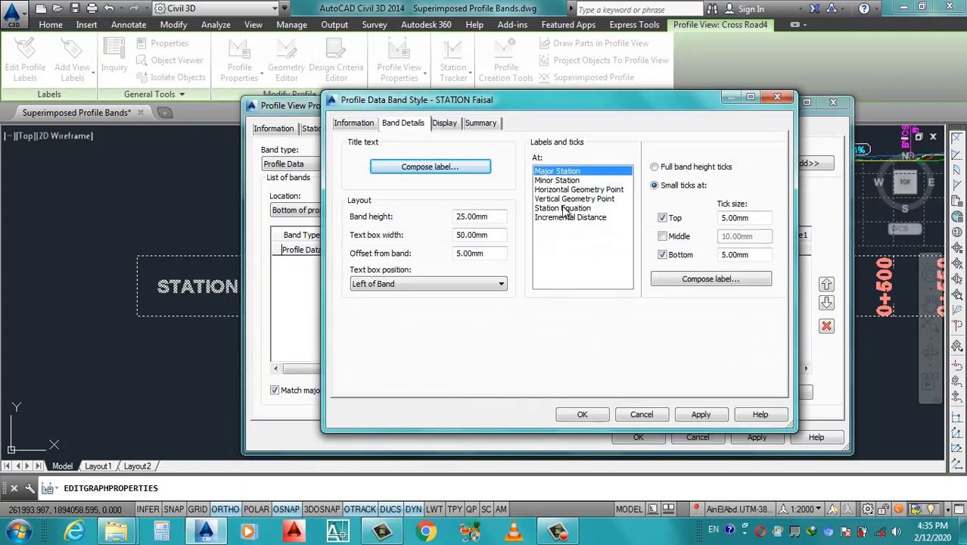
click(692, 280)
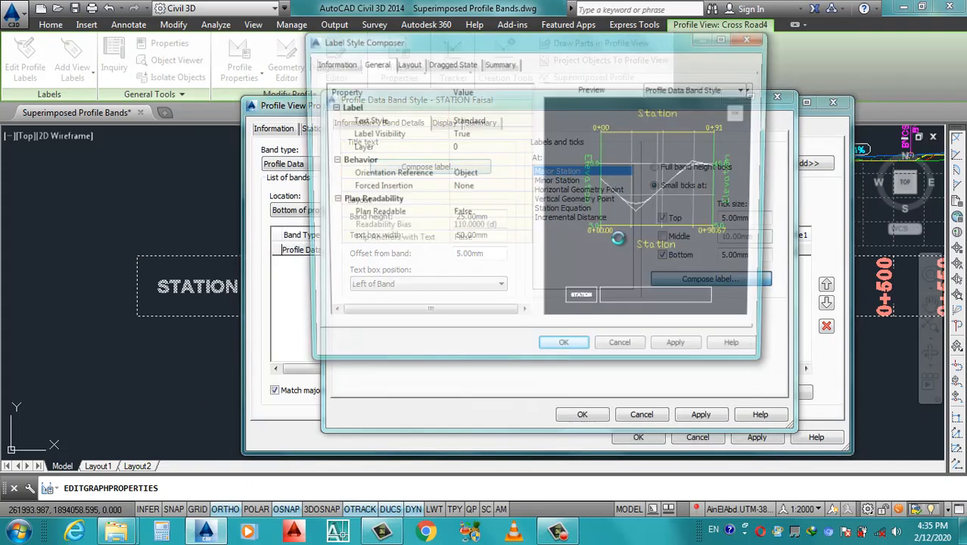
- Reselect Band Middle as the anchor point in the reopened Major Station label
click(490, 190)
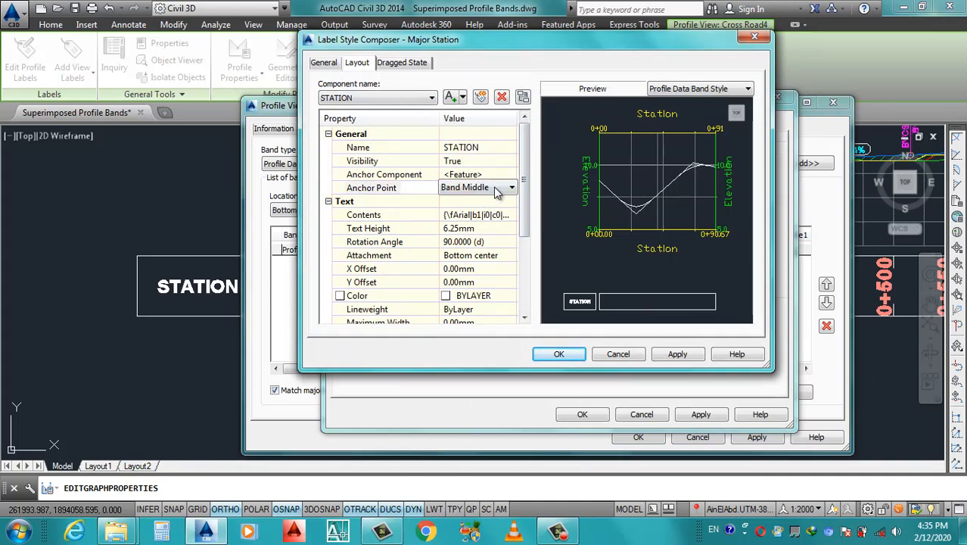
click(511, 188)
click(485, 211)
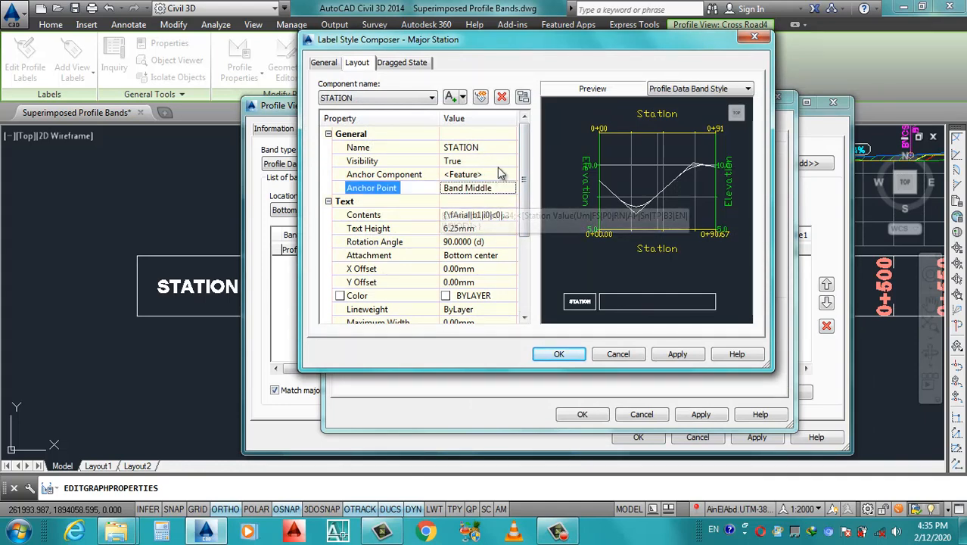
- Set the Major Station label's text height to 3.5 mm and its attachment to Middle center
click(485, 228)
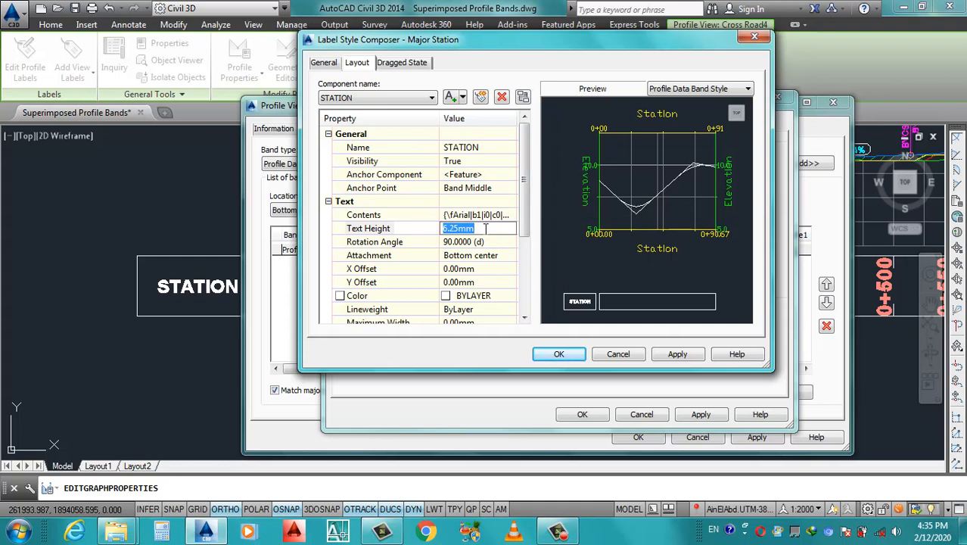
text(3.5)
drag(524, 221, 523, 236)
click(507, 228)
click(512, 228)
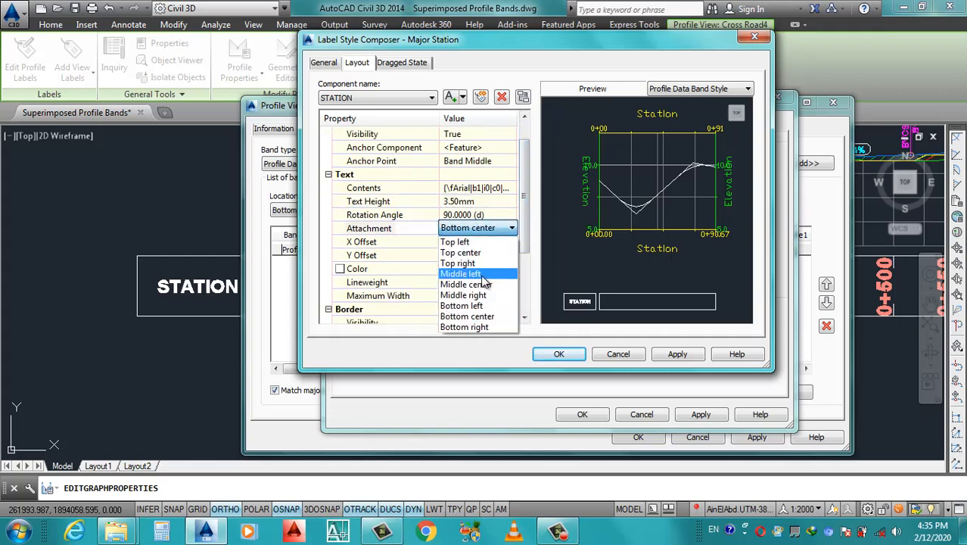
click(482, 285)
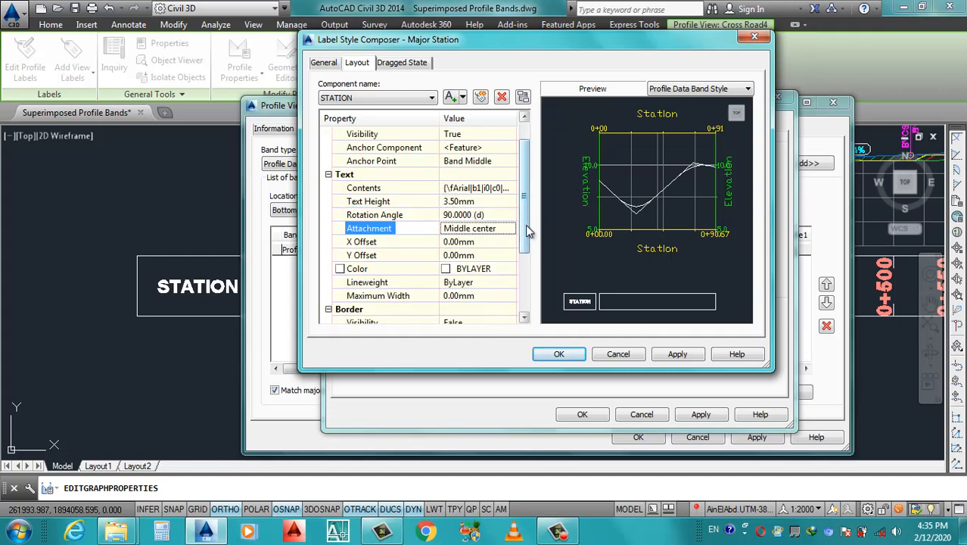
- Set the Major Station label's text color to white and accept the label composition
scroll(525, 224, down, 3)
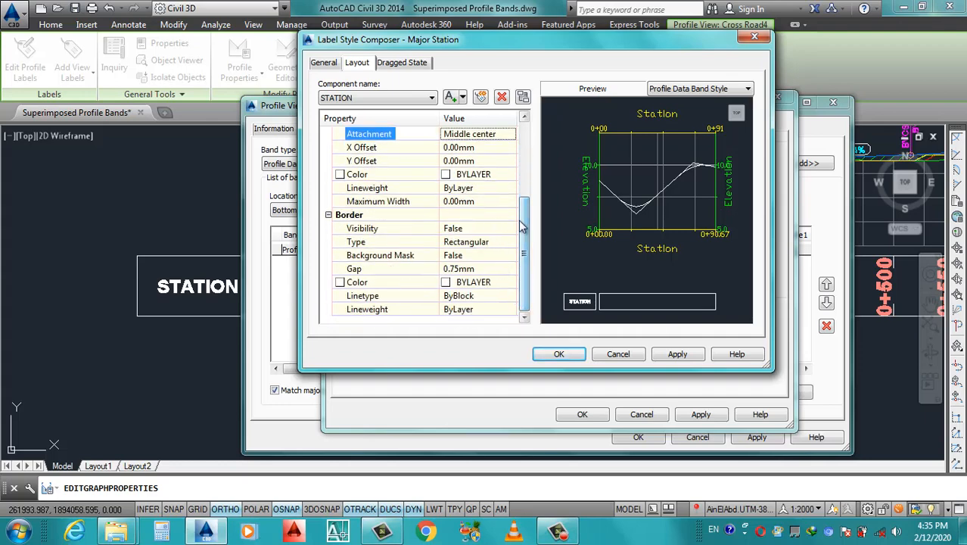
click(497, 174)
click(512, 175)
click(308, 308)
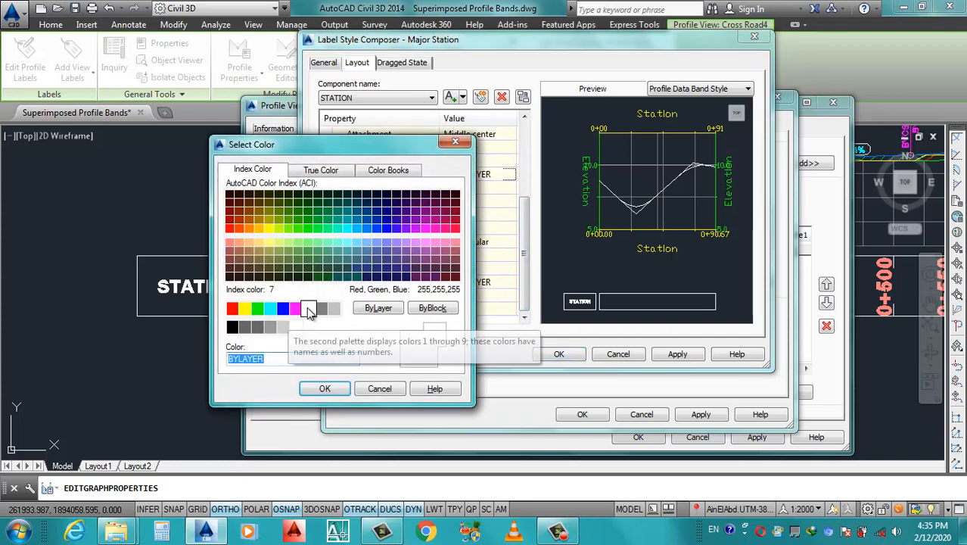
click(324, 388)
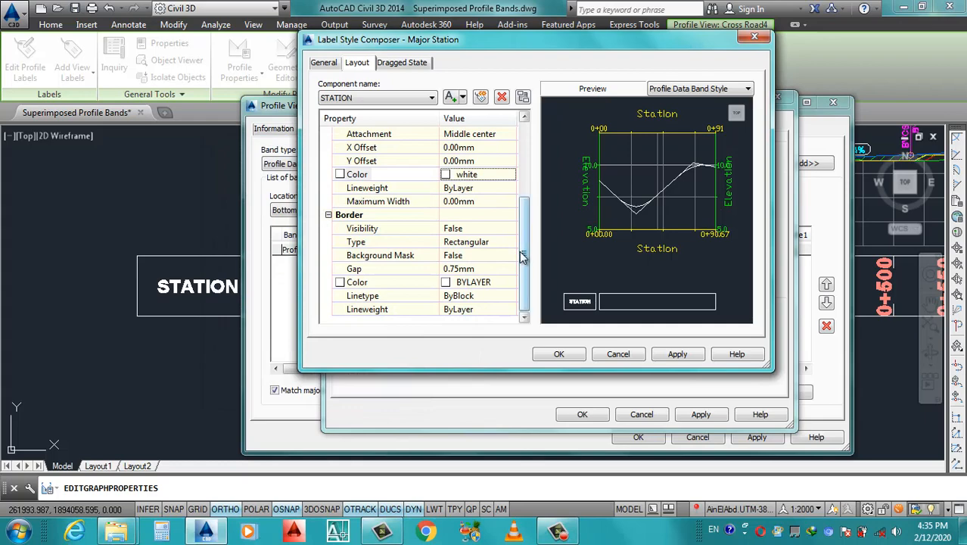
drag(520, 255, 522, 277)
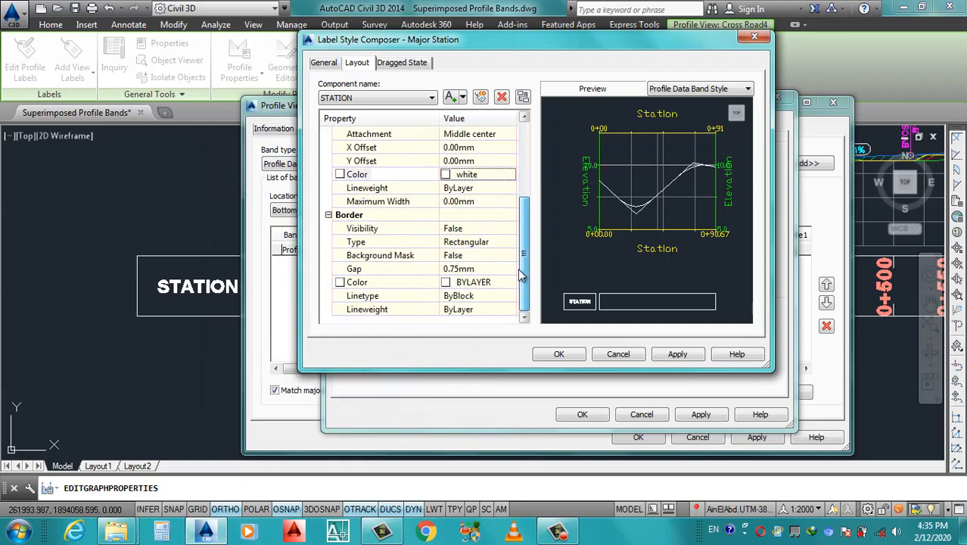
click(677, 353)
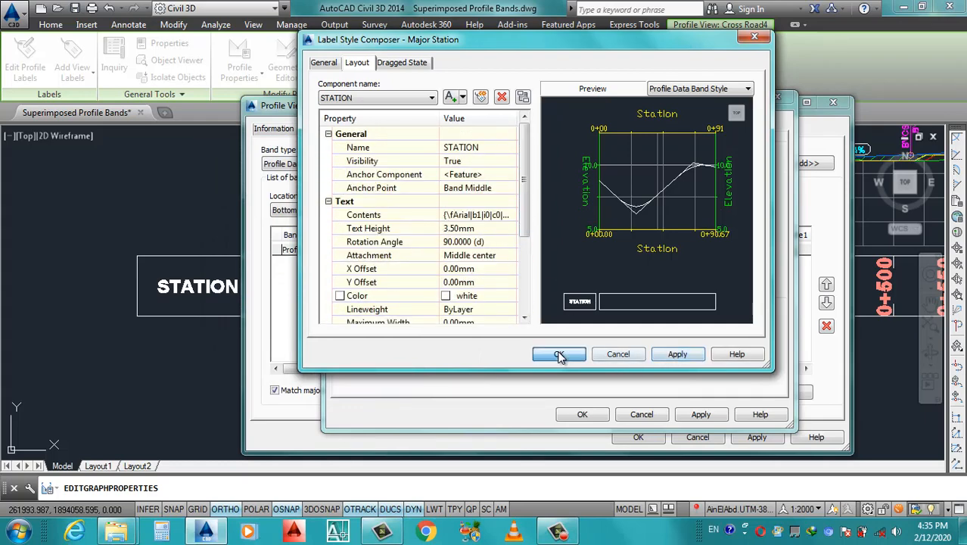
click(558, 353)
- Apply the STATION band style and the profile view properties, and check the station labels in the drawing
click(701, 415)
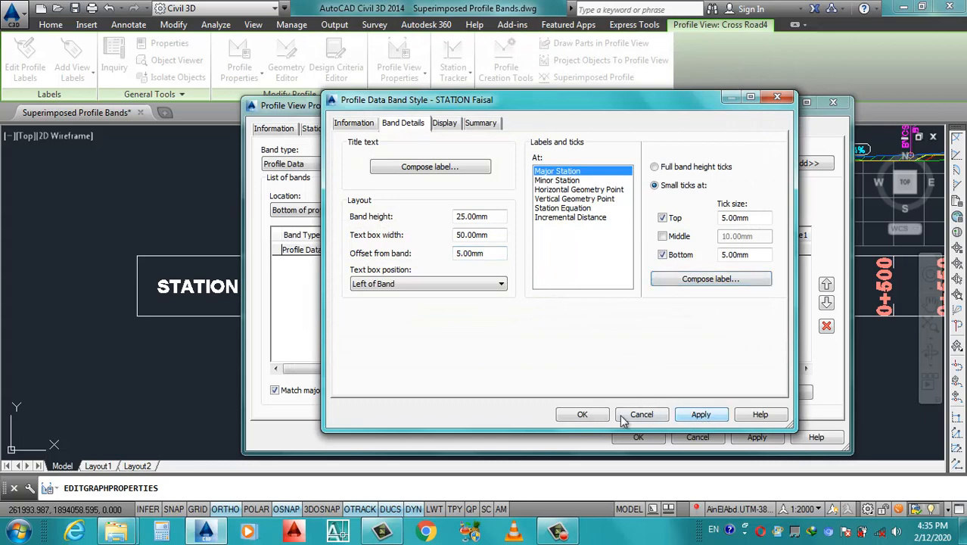
click(582, 414)
click(438, 217)
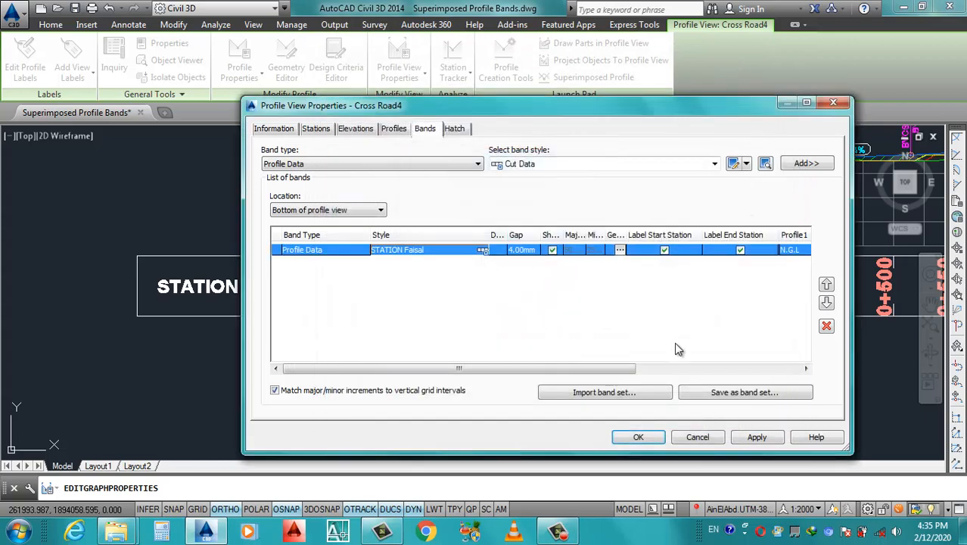
click(753, 437)
click(638, 437)
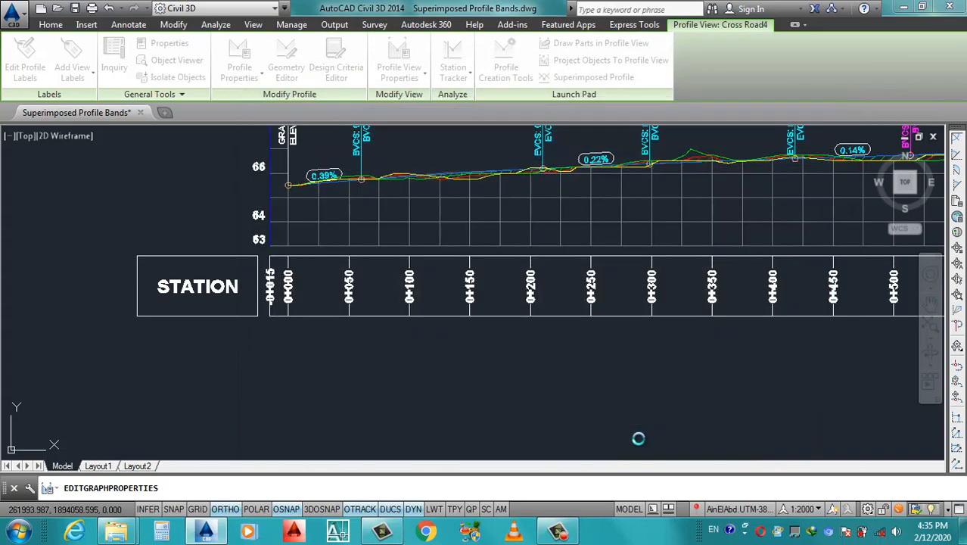
scroll(495, 367, down, 5)
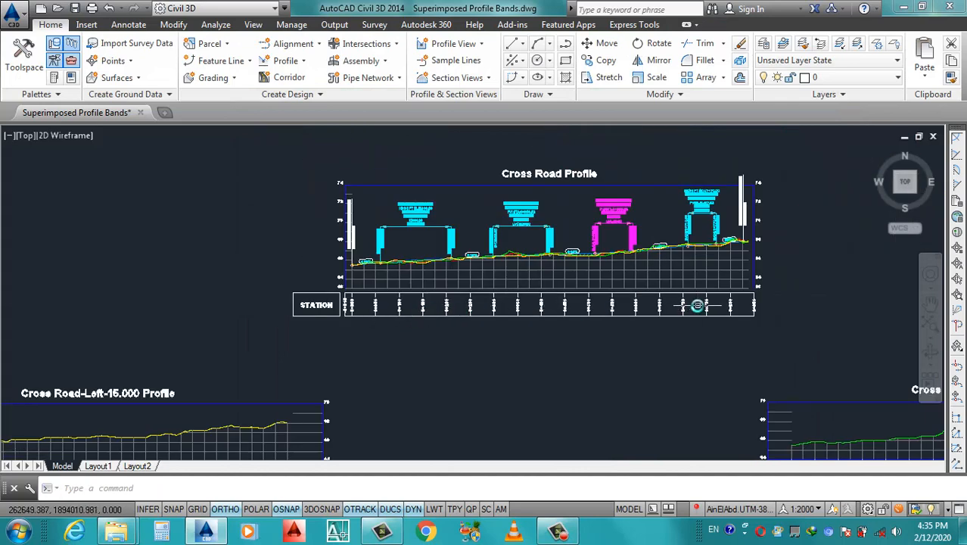
scroll(362, 362, up, 8)
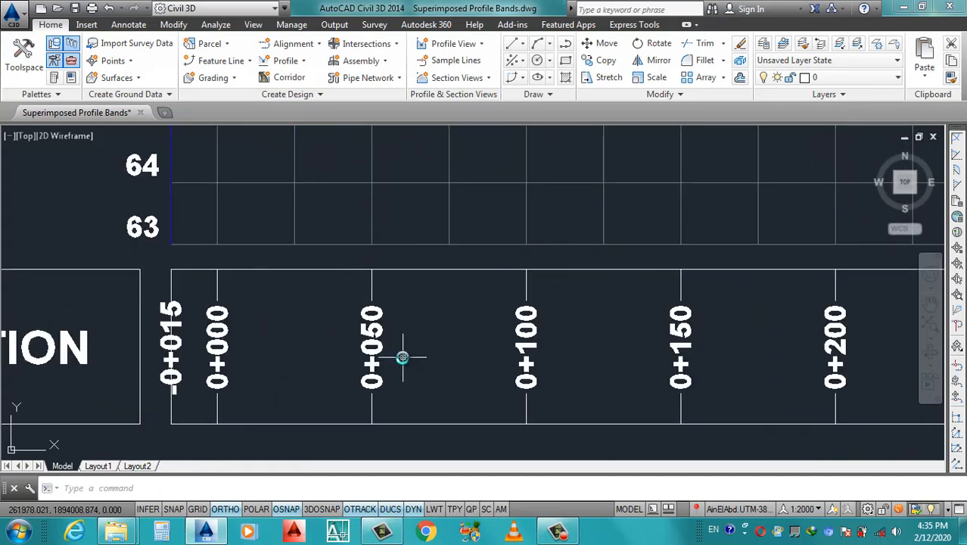
scroll(386, 333, down, 3)
scroll(374, 339, up, 2)
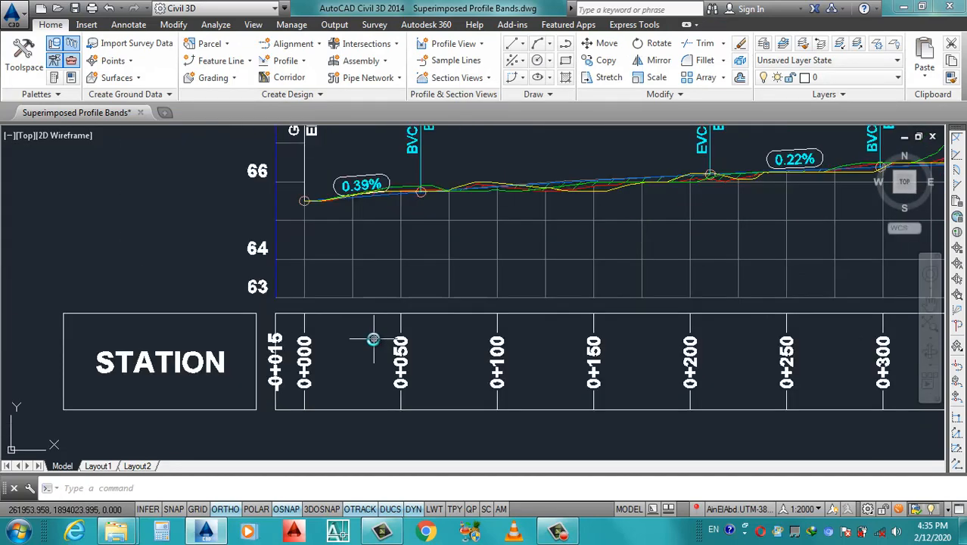
click(367, 296)
right_click(368, 299)
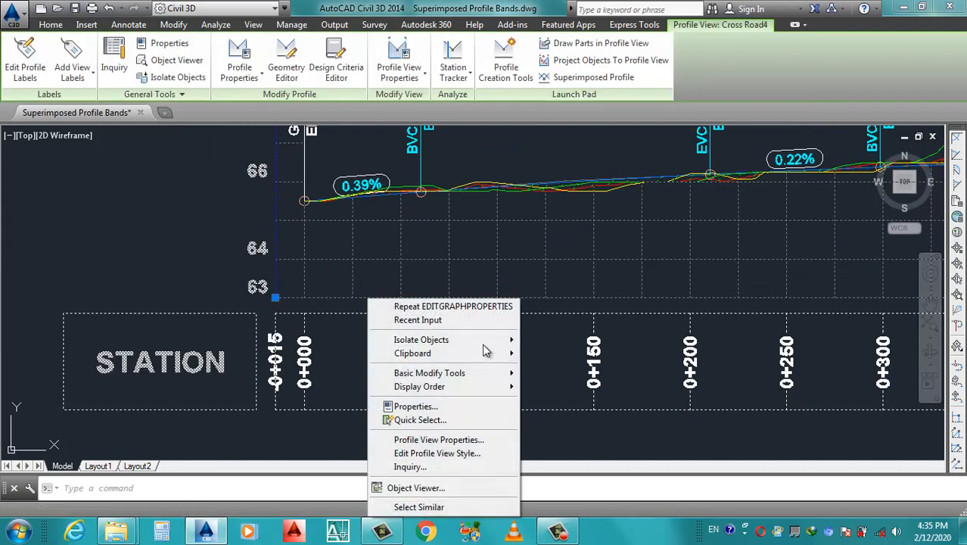
click(455, 441)
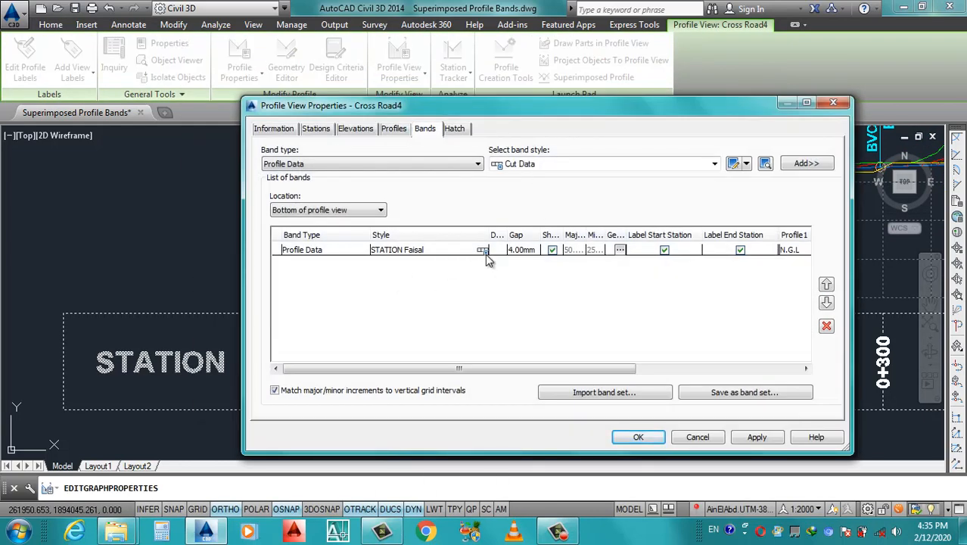
click(833, 102)
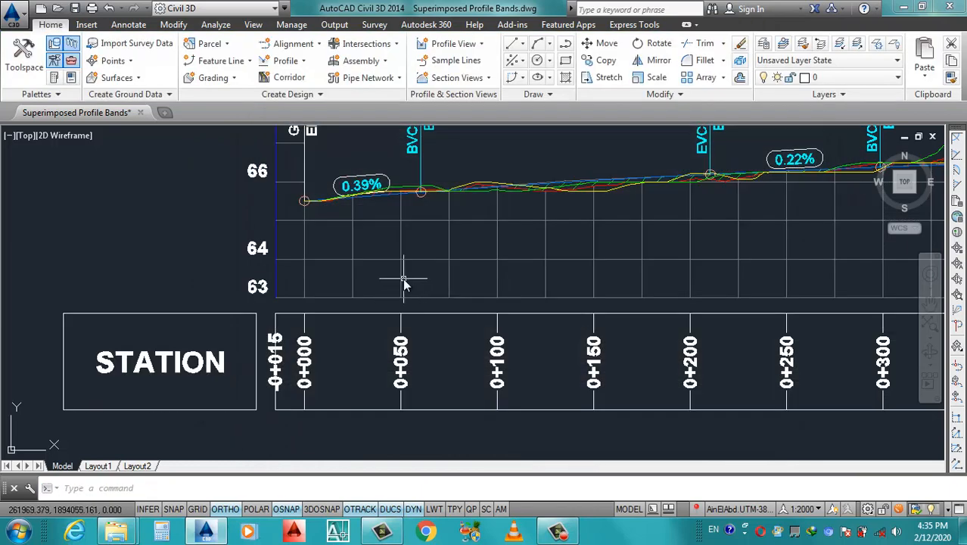
- Edit the Cross Road profile view style, setting the bottom horizontal axis major tick interval to 25 m
click(401, 281)
click(389, 270)
right_click(389, 271)
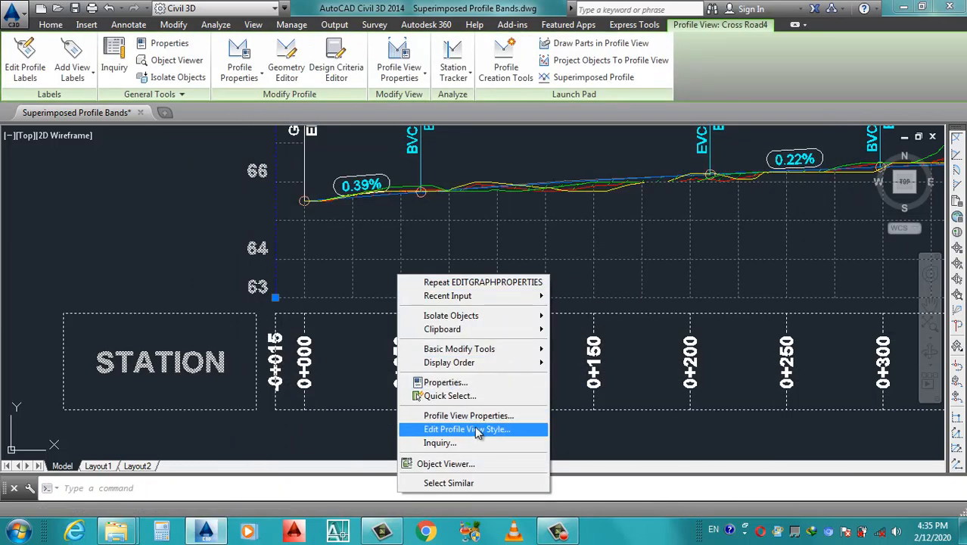
click(485, 429)
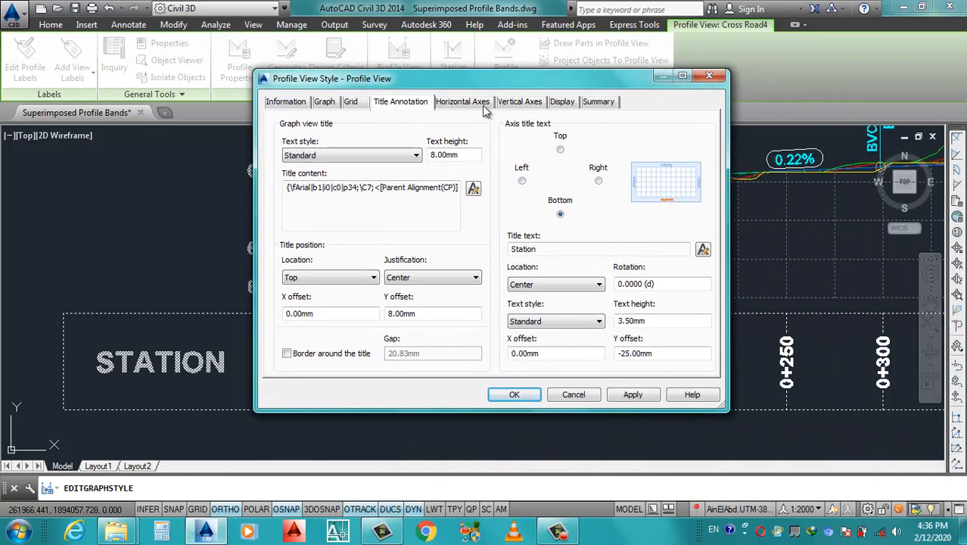
click(463, 102)
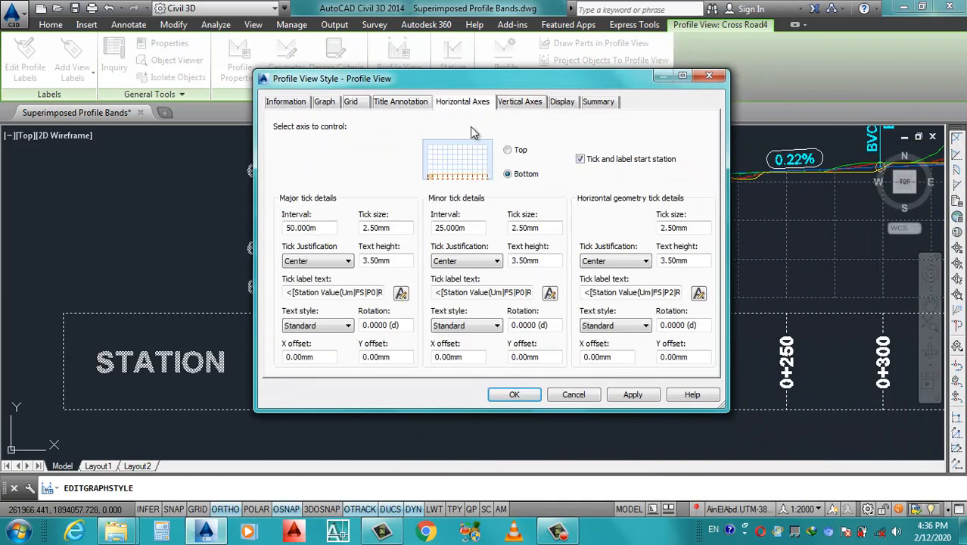
drag(320, 231, 240, 241)
text(25)
click(632, 395)
click(514, 394)
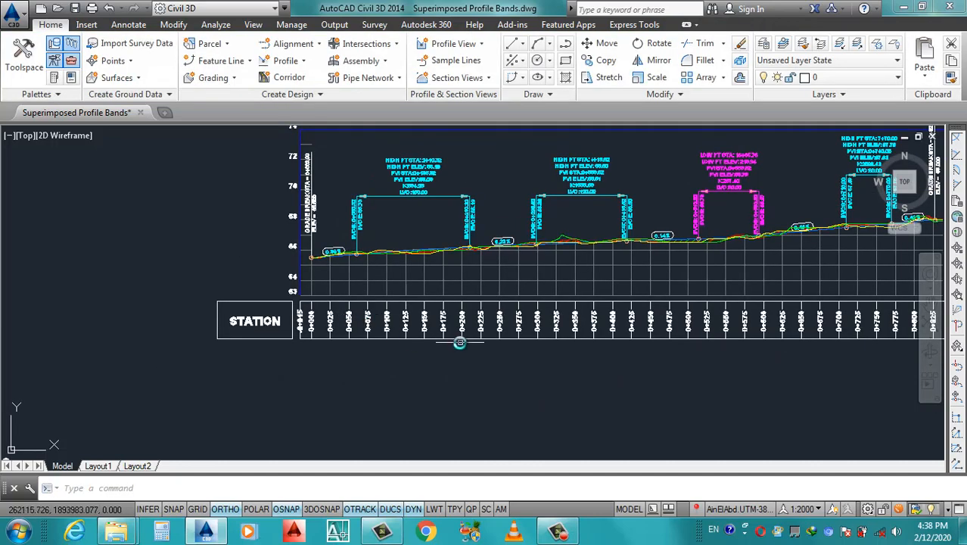
- Examine the spacing of the station labels along the STATION band, especially at its start and end
scroll(387, 335, down, 3)
scroll(460, 339, up, 4)
scroll(174, 310, up, 4)
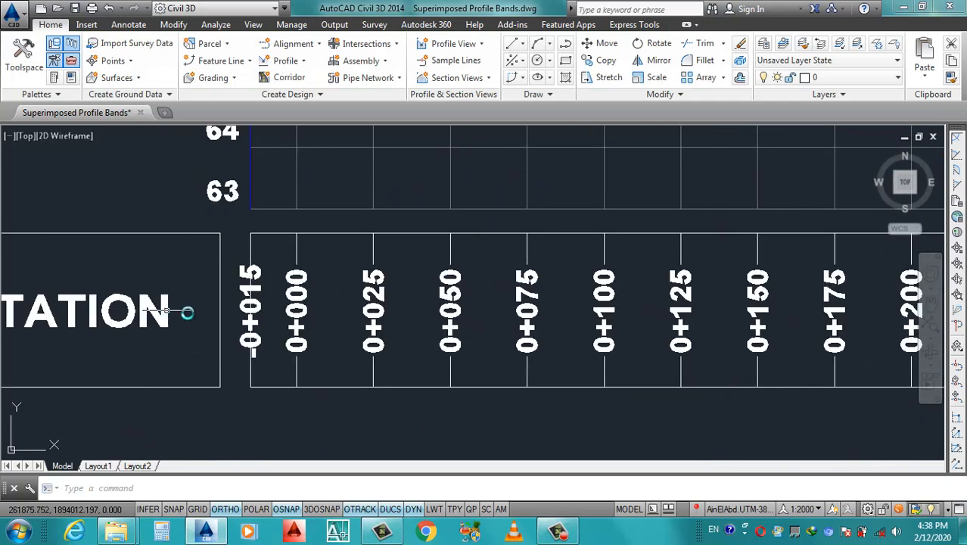
scroll(287, 318, down, 5)
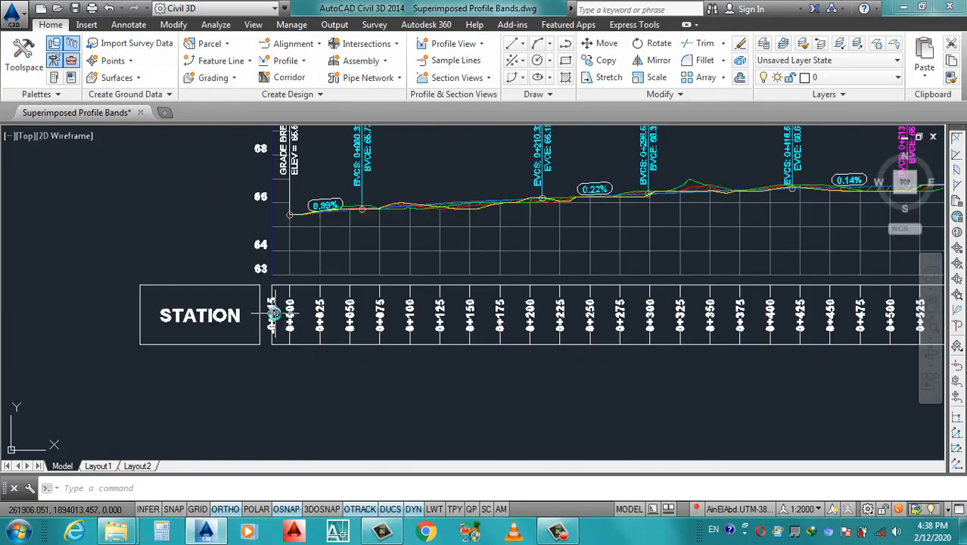
scroll(293, 266, up, 5)
scroll(411, 290, down, 6)
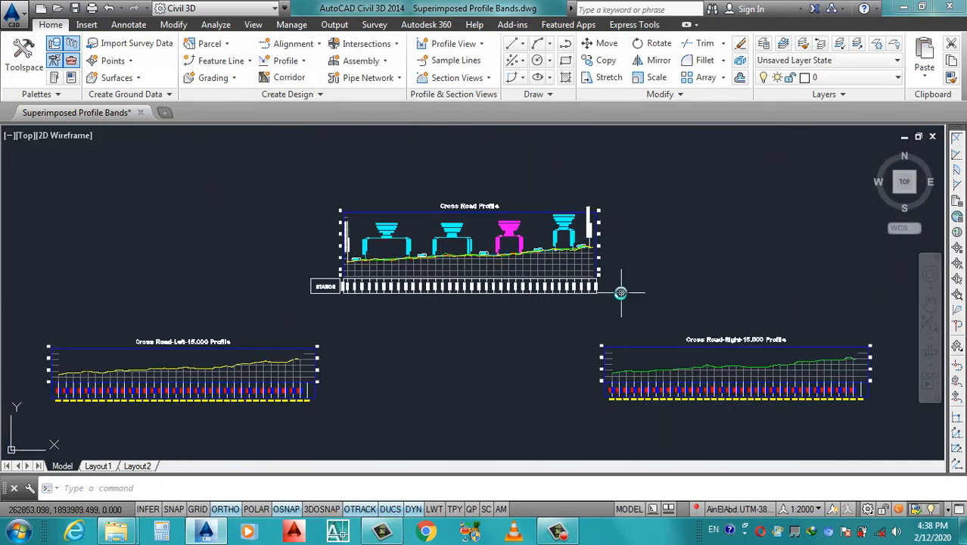
scroll(598, 293, up, 4)
scroll(598, 293, up, 3)
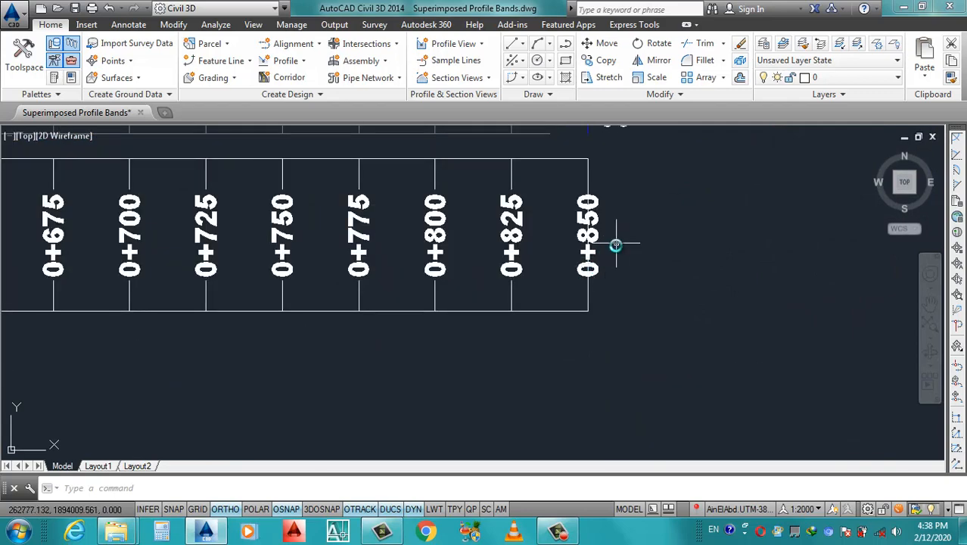
scroll(617, 257, down, 2)
scroll(618, 266, down, 4)
scroll(615, 268, up, 4)
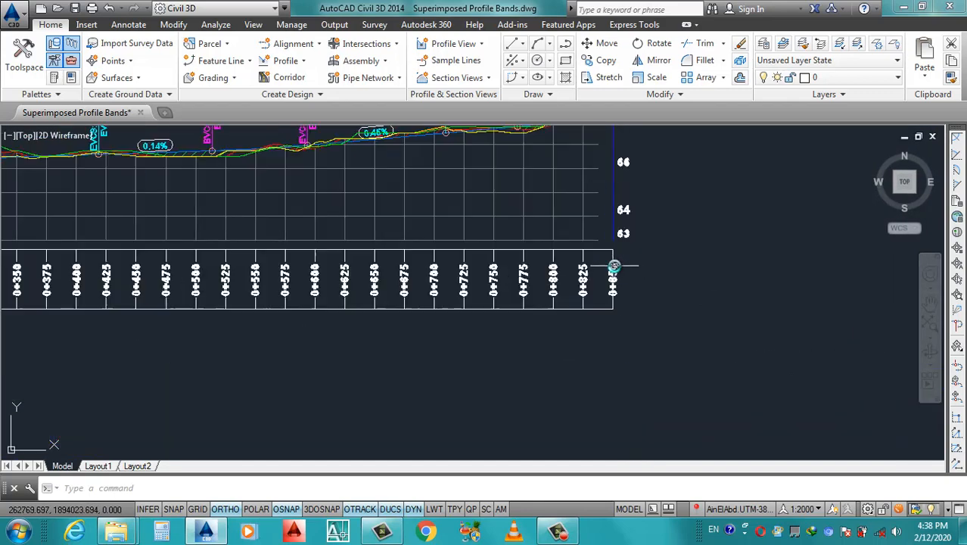
scroll(367, 296, down, 4)
scroll(403, 255, up, 4)
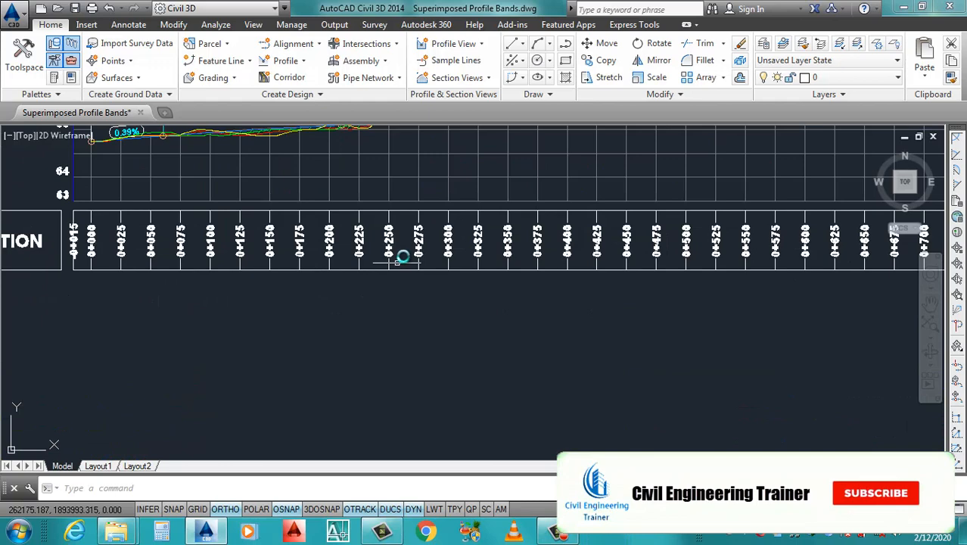
- Turn off the start and end station labels for the STATION band in the Cross Road profile view properties and apply
click(427, 213)
right_click(427, 213)
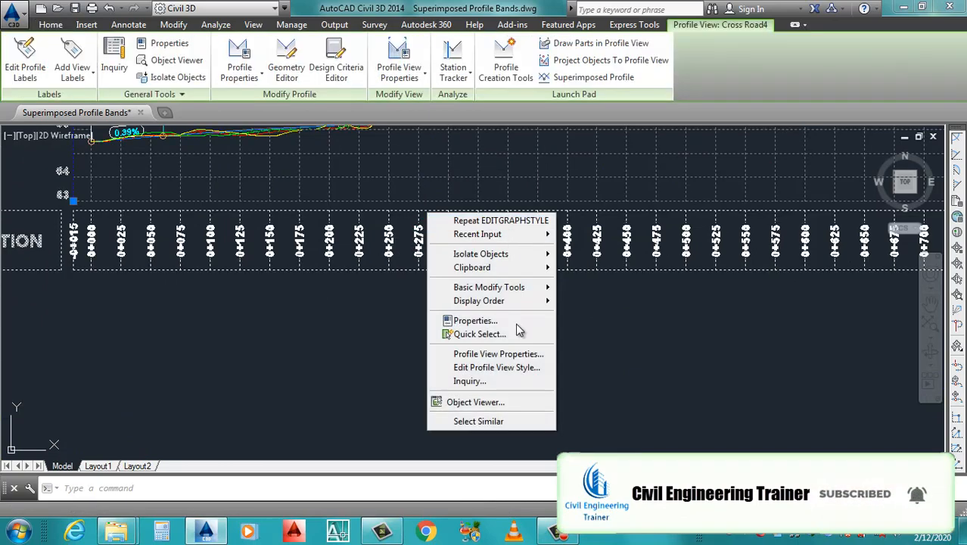
click(502, 355)
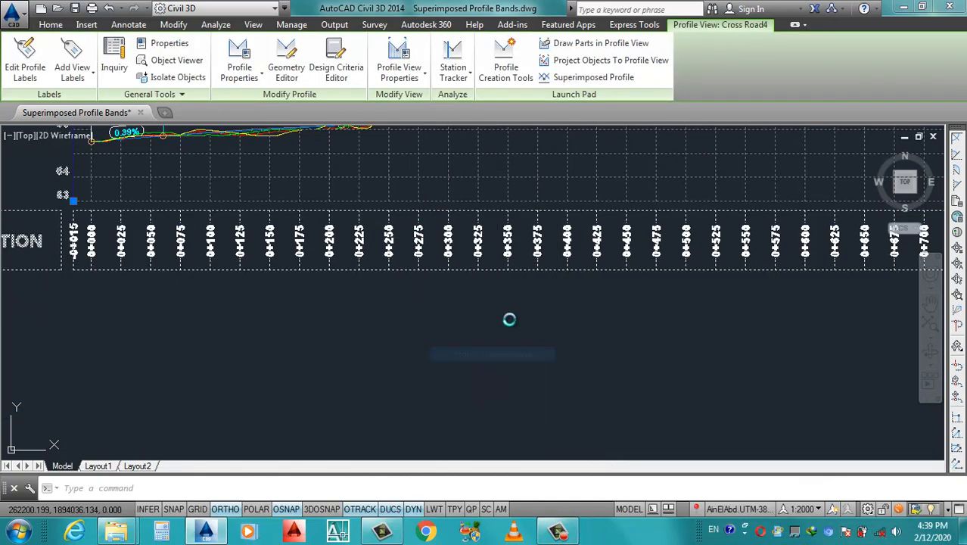
drag(483, 371, 643, 358)
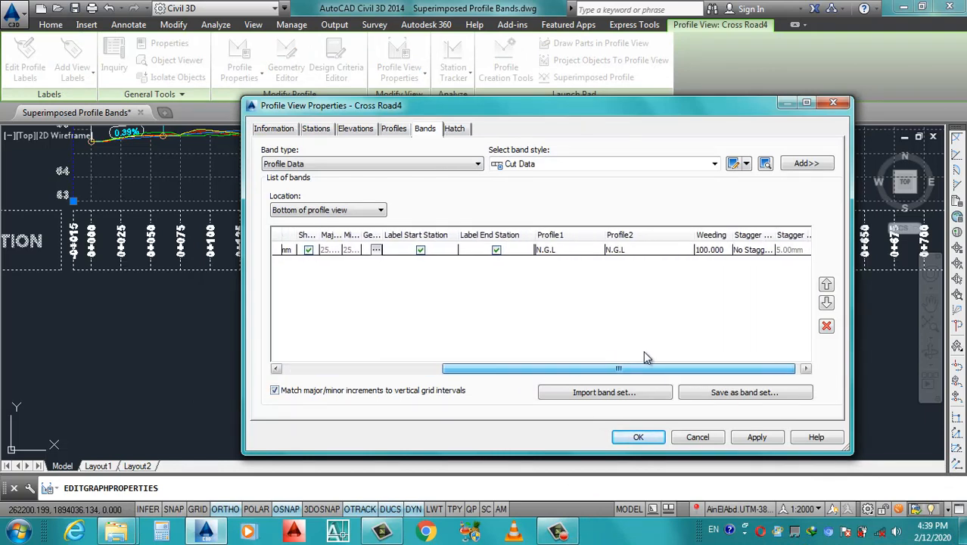
click(422, 251)
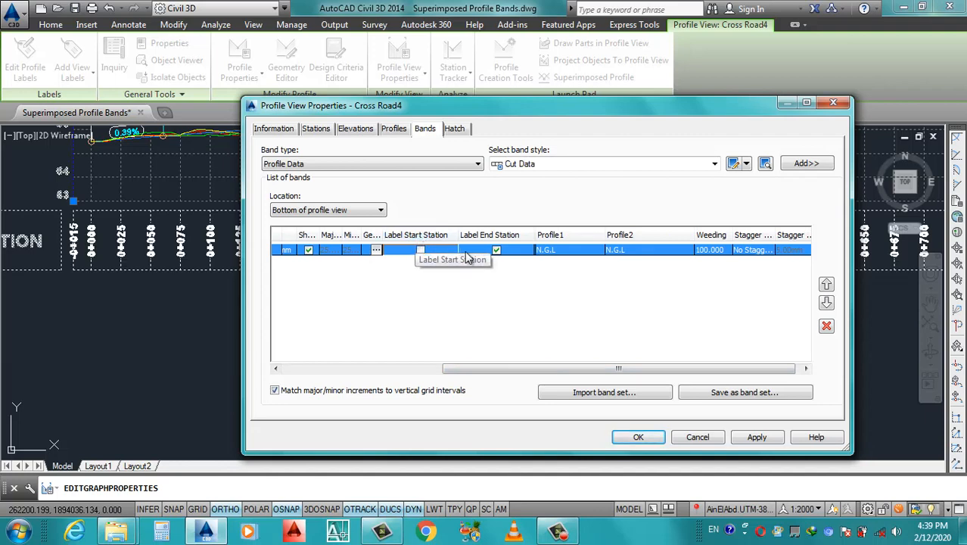
click(496, 251)
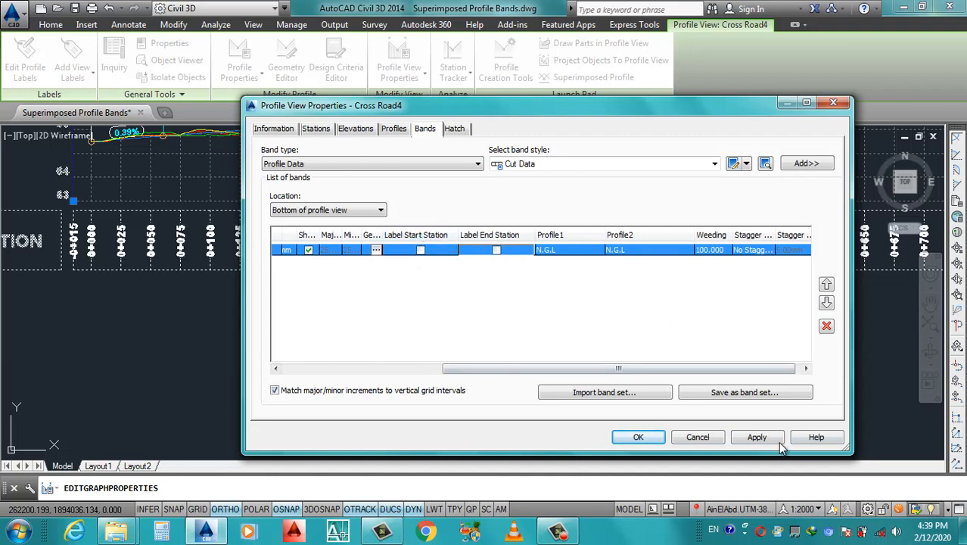
click(757, 438)
click(638, 438)
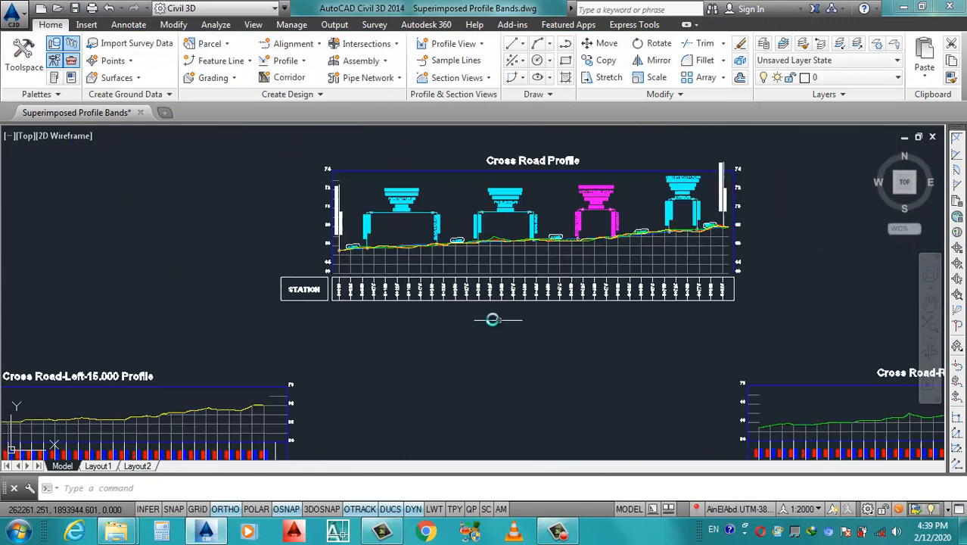
scroll(356, 295, up, 6)
scroll(428, 265, down, 6)
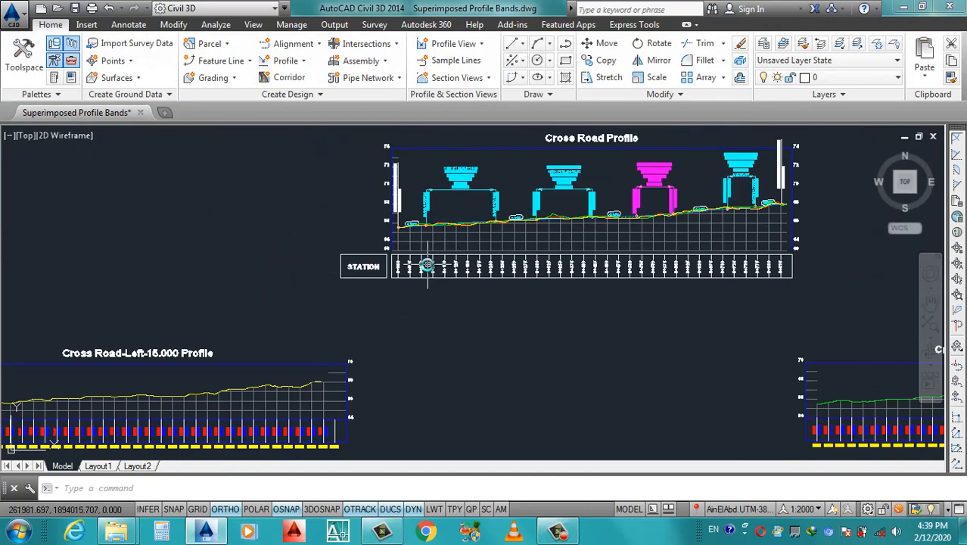
scroll(447, 269, down, 3)
scroll(393, 274, up, 6)
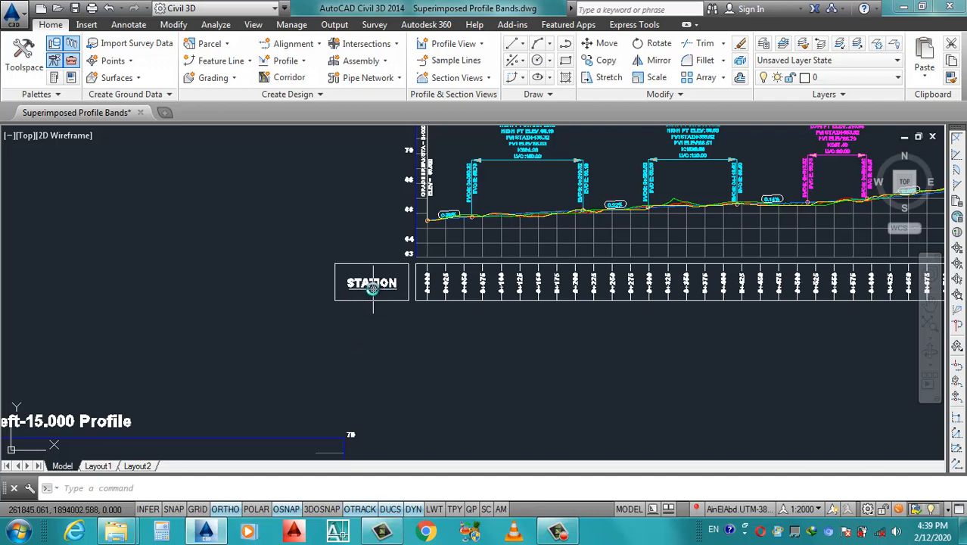
- Reopen the Cross Road profile view's band properties and create a copy of the custom STATION profile data band style
scroll(407, 267, down, 4)
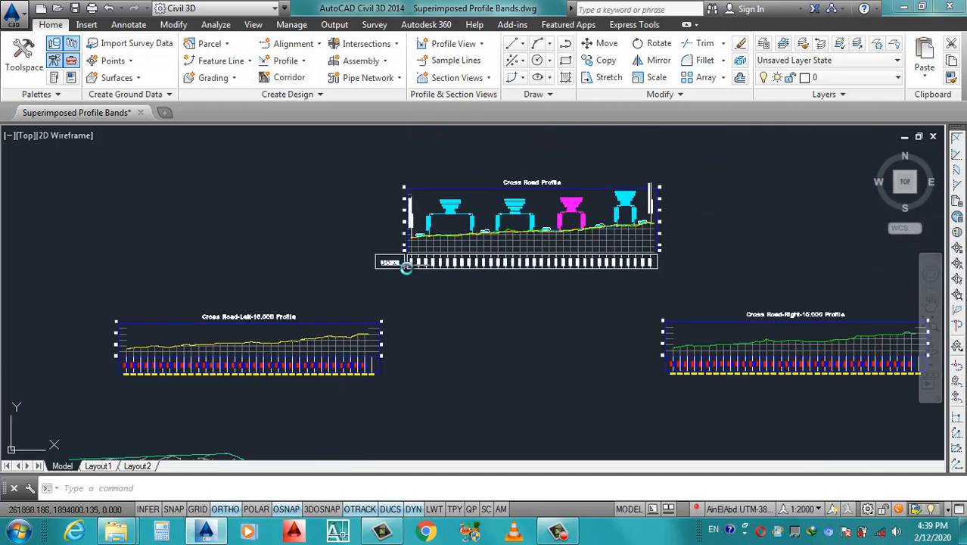
scroll(451, 271, up, 4)
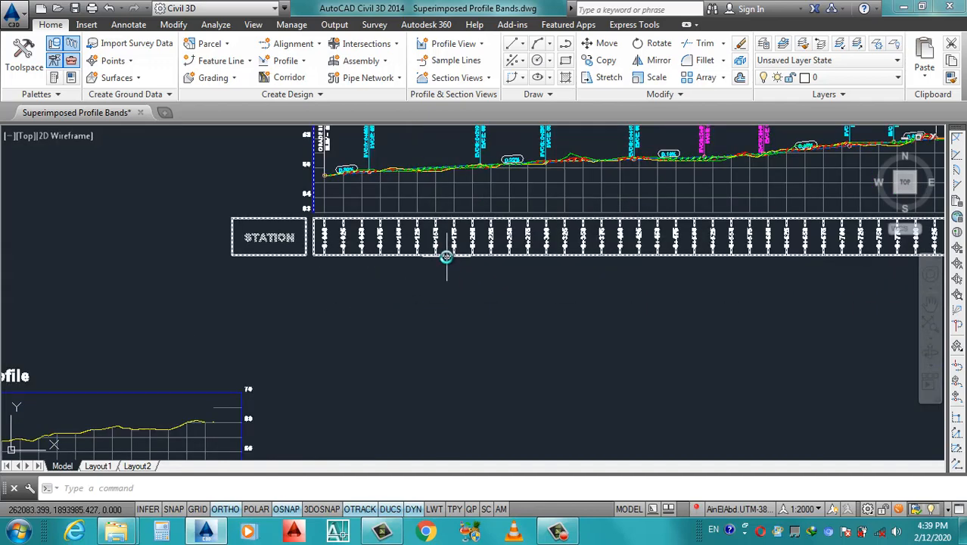
click(447, 257)
right_click(447, 257)
click(528, 398)
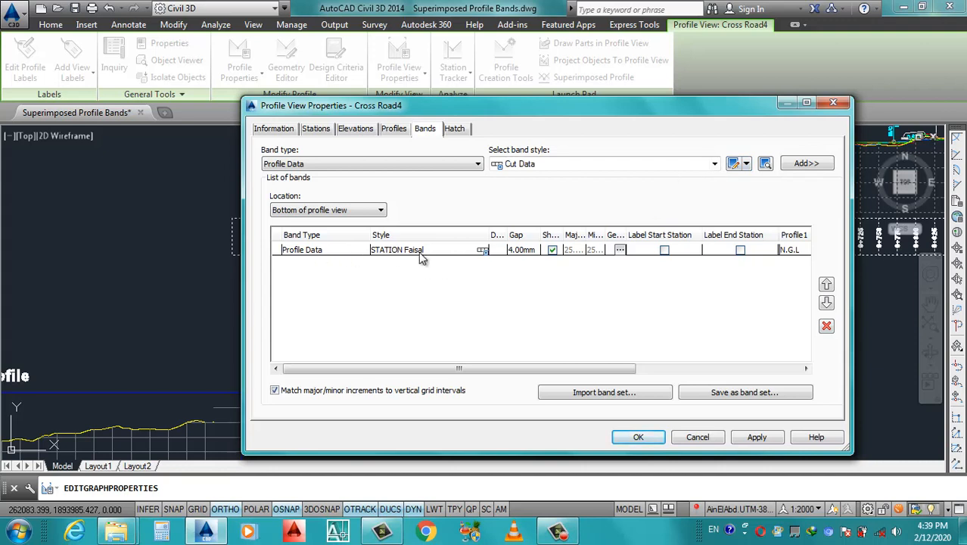
click(677, 164)
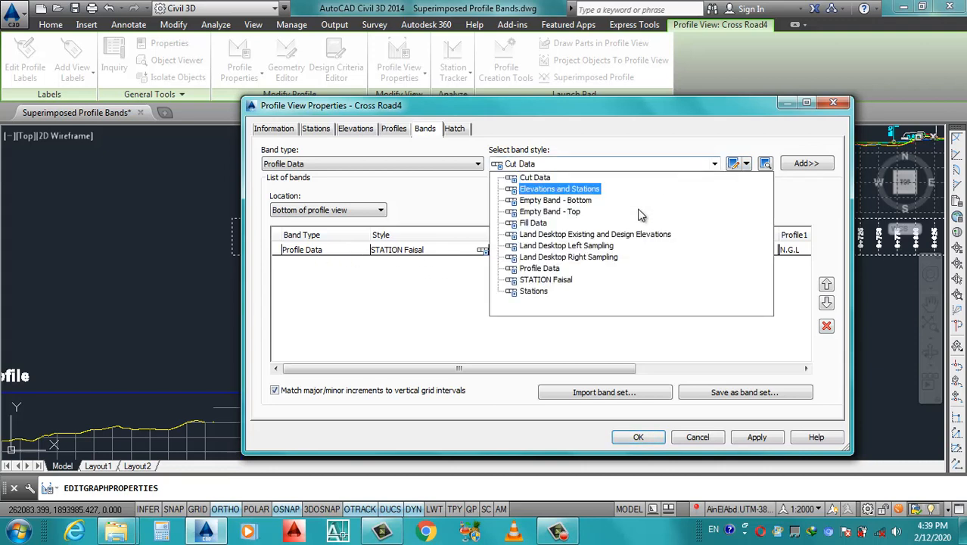
click(571, 274)
click(745, 163)
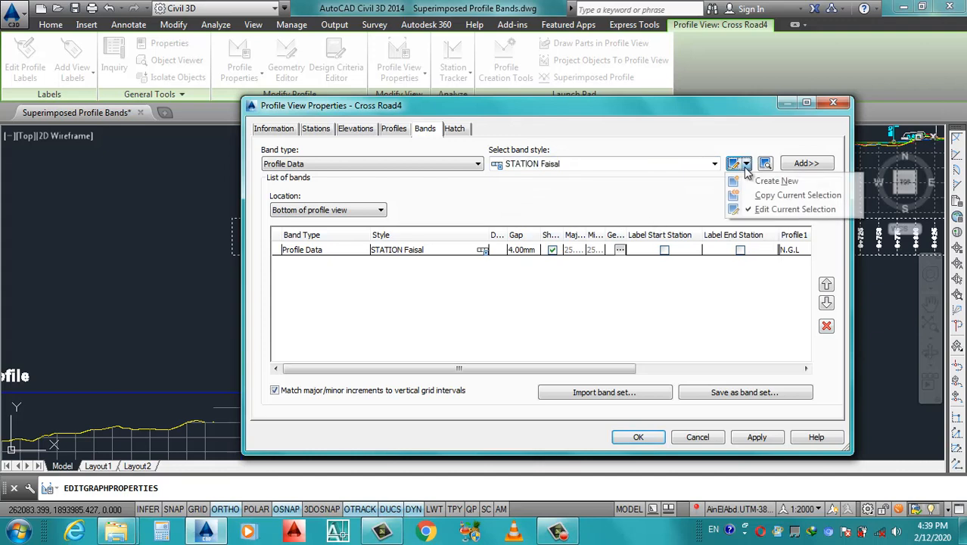
click(779, 198)
- Rename the copied band style by replacing STATION with N.G.L and removing the [Copy] suffix
click(353, 123)
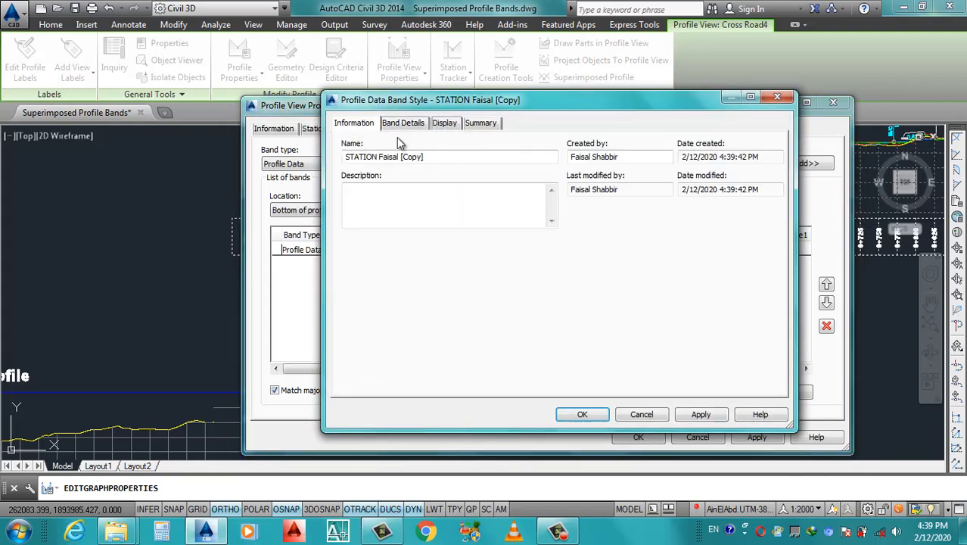
drag(425, 157, 404, 157)
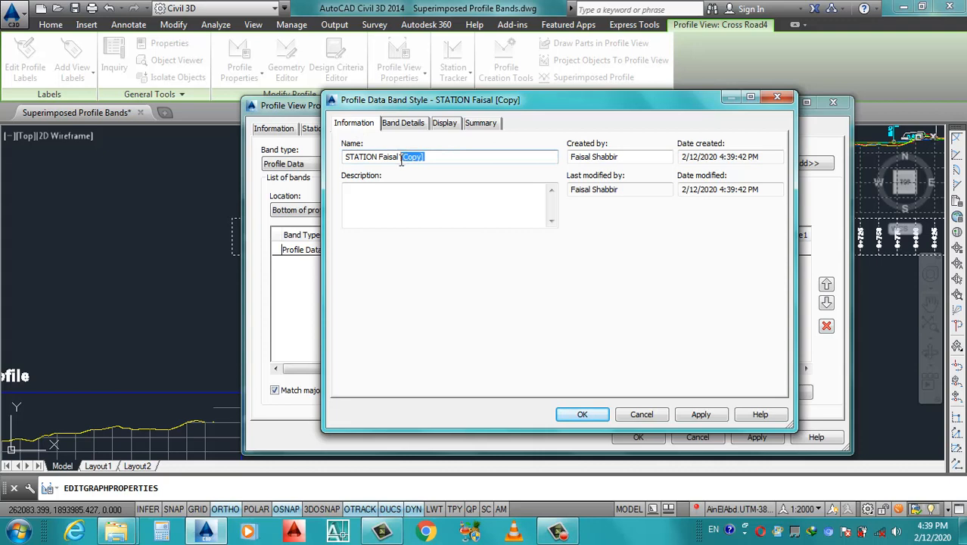
key(BackSpace)
drag(378, 156, 308, 173)
text(n)
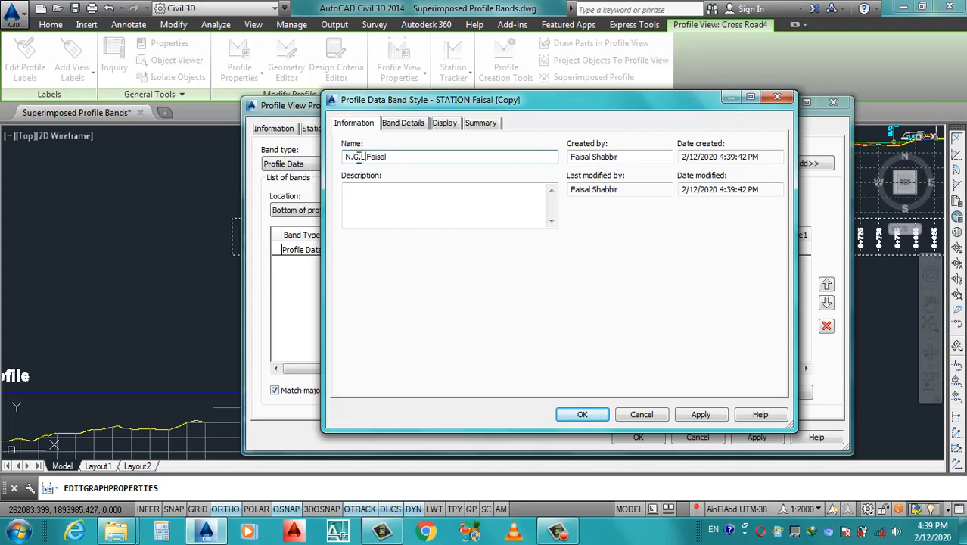
drag(361, 157, 314, 162)
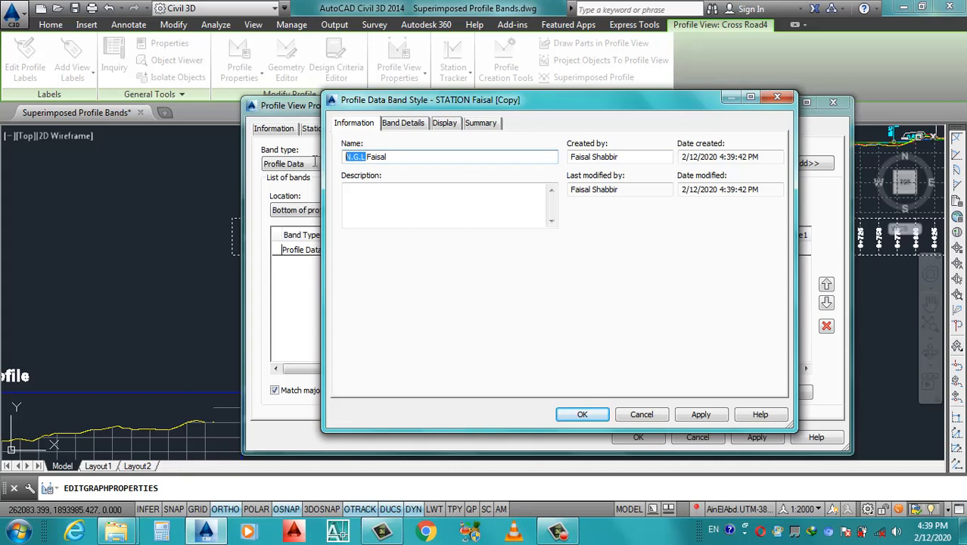
- Rename the text component of the new band style's title label to N.G.L
click(405, 123)
click(421, 166)
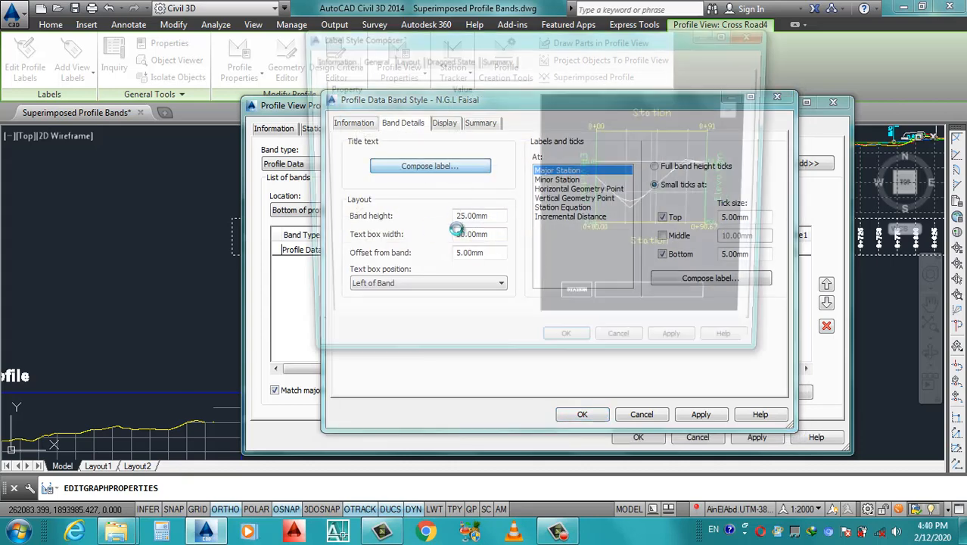
click(489, 148)
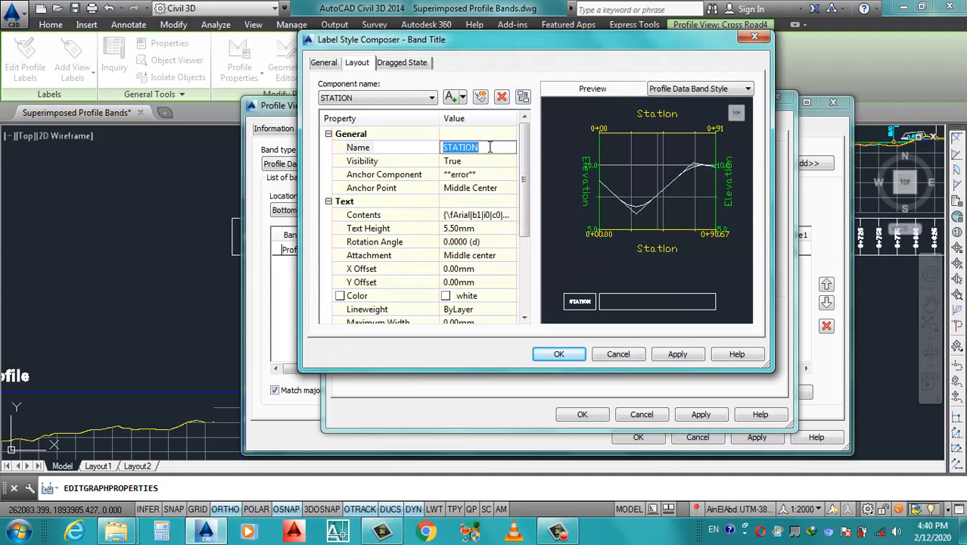
text(N.G.L)
click(514, 189)
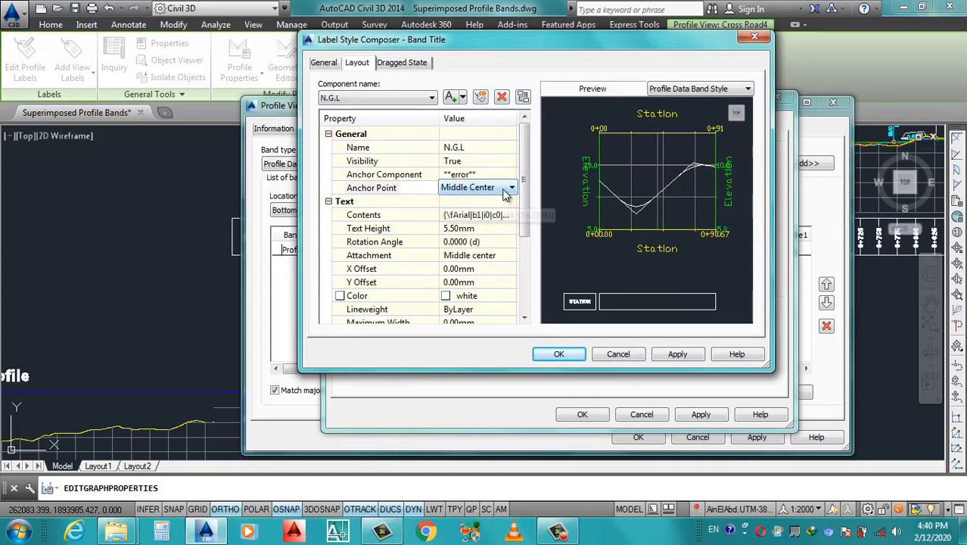
- Replace the band title's text contents with N.G.L, formatted bold and red
click(509, 217)
click(509, 217)
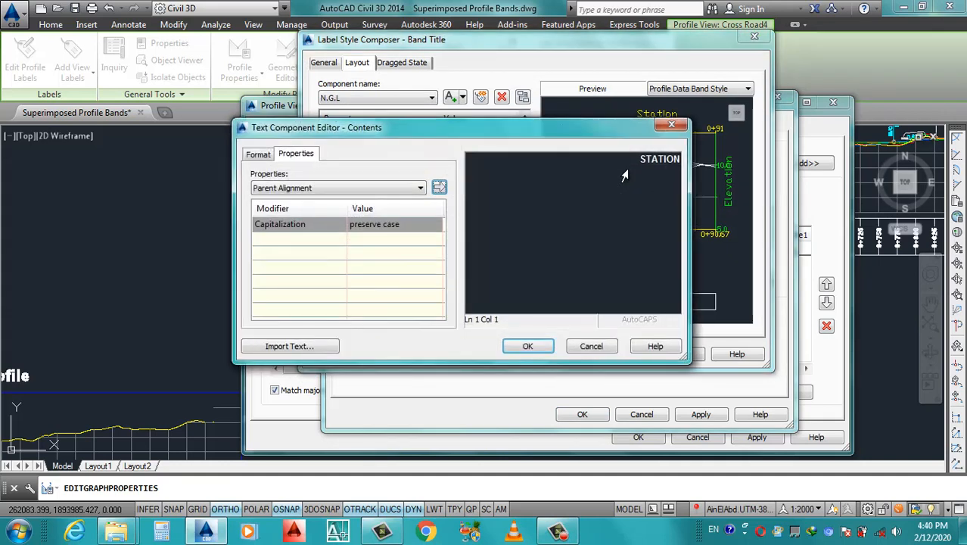
double_click(624, 171)
text(N.G.L)
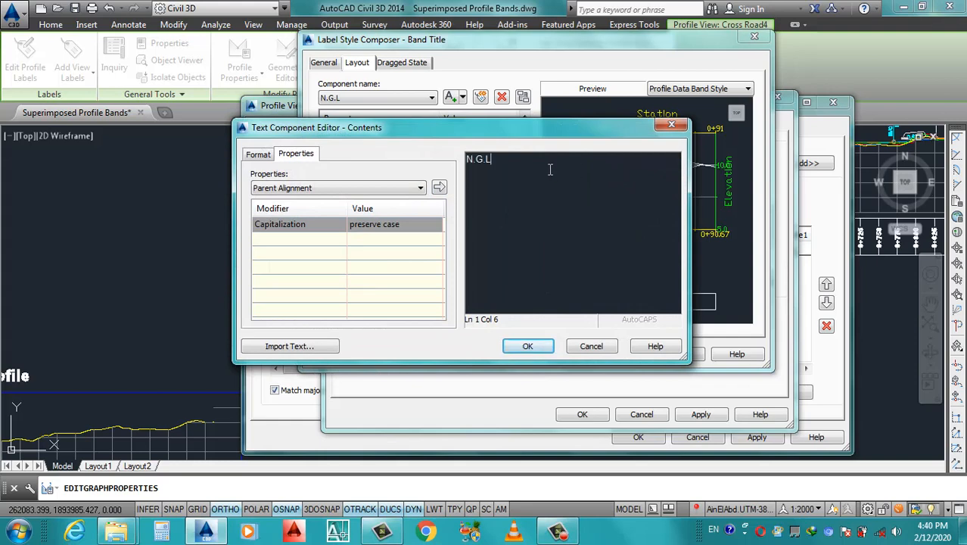
drag(550, 169, 306, 193)
click(258, 155)
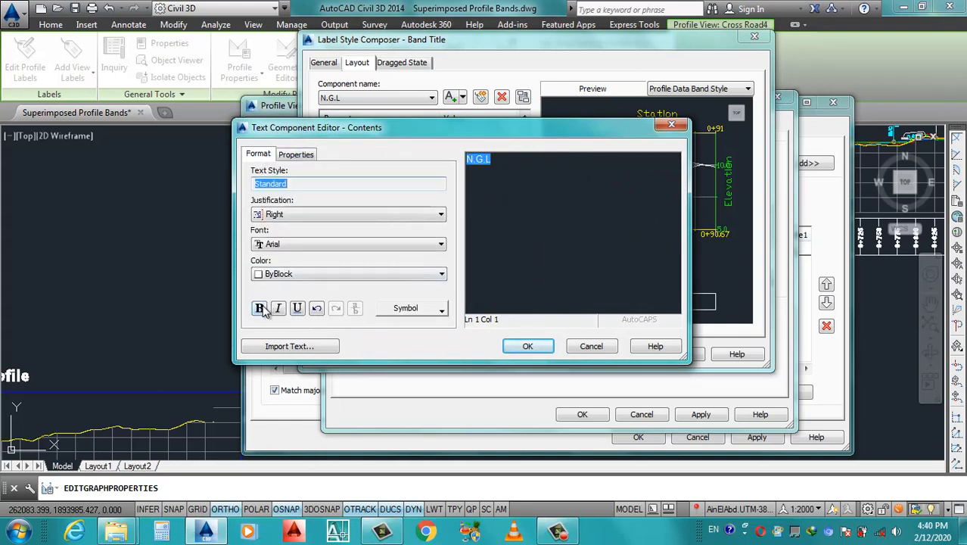
click(324, 274)
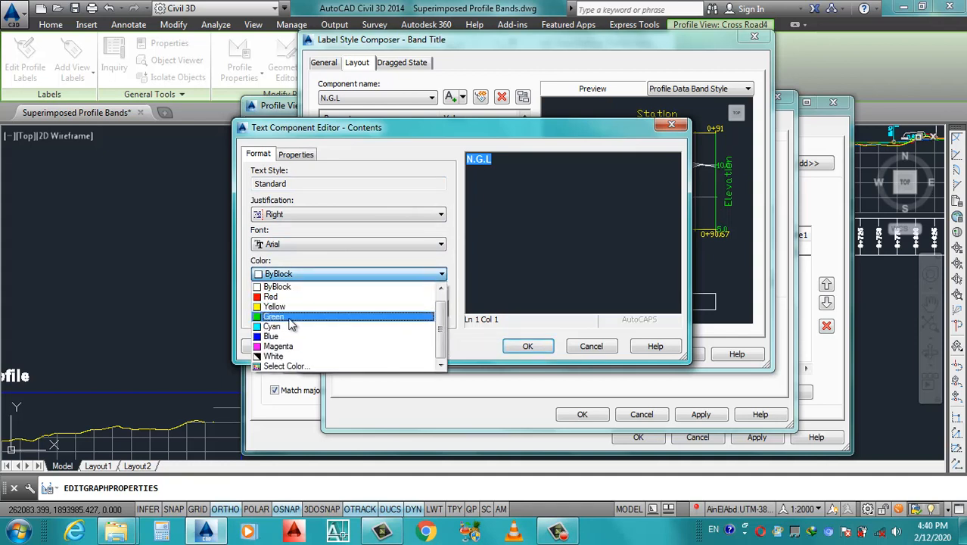
click(282, 300)
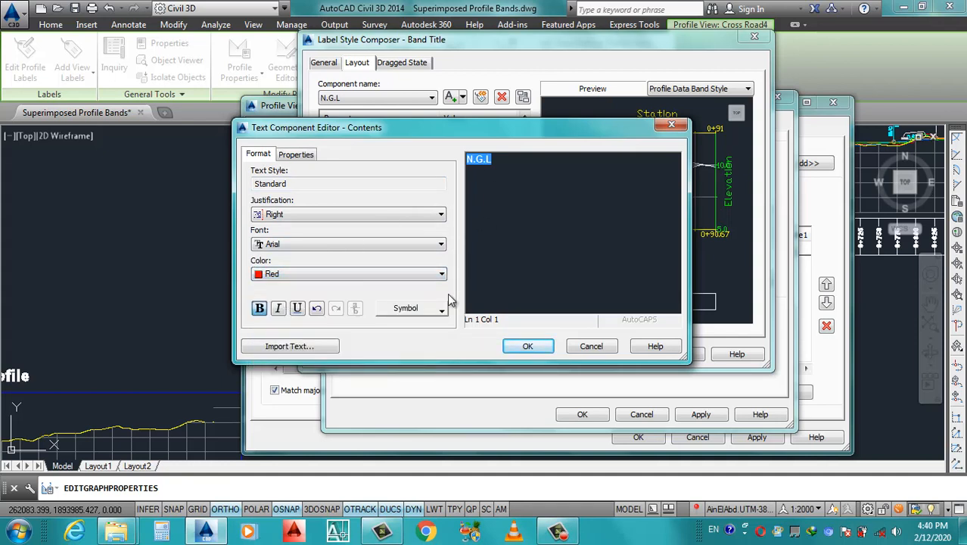
click(515, 352)
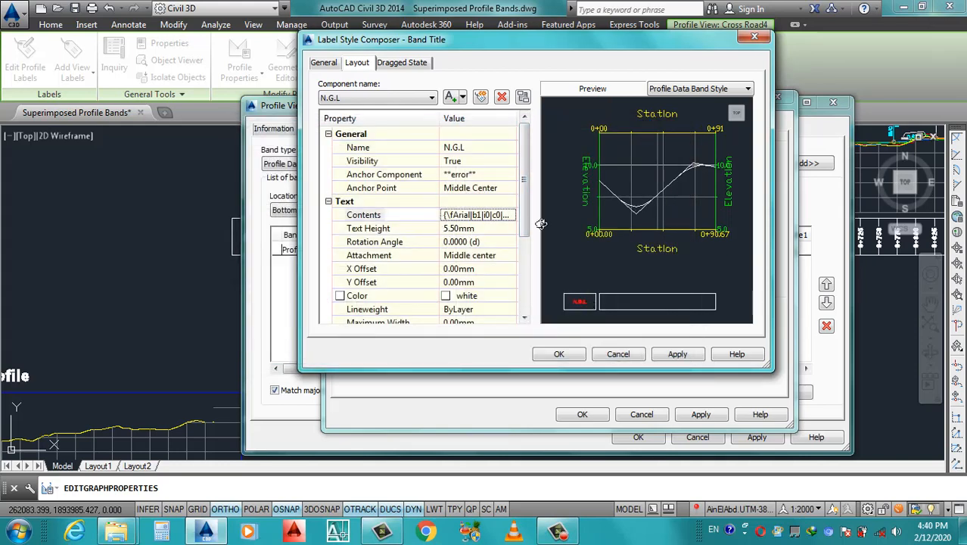
- Set the band title text component's color property to red, then apply and accept the title label style
scroll(527, 218, down, 2)
click(498, 268)
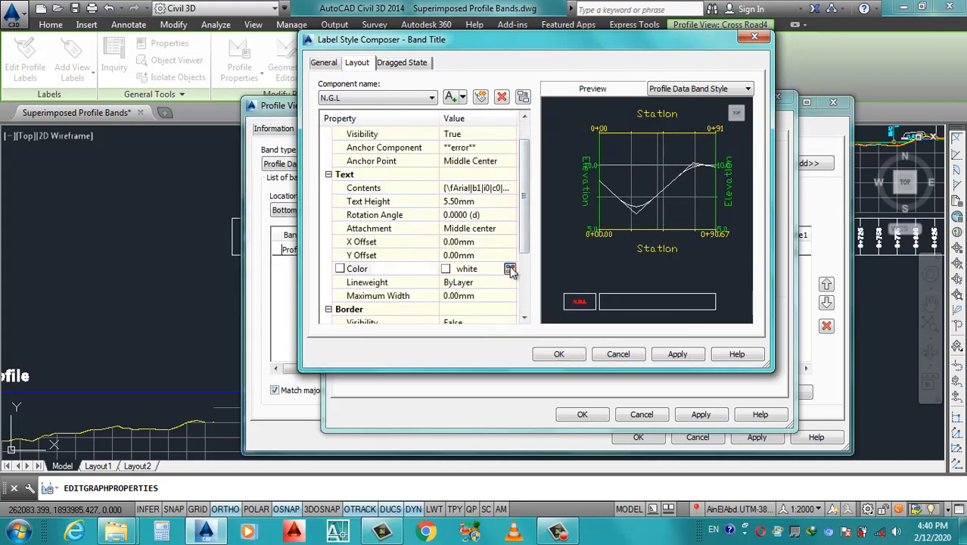
click(510, 269)
click(232, 309)
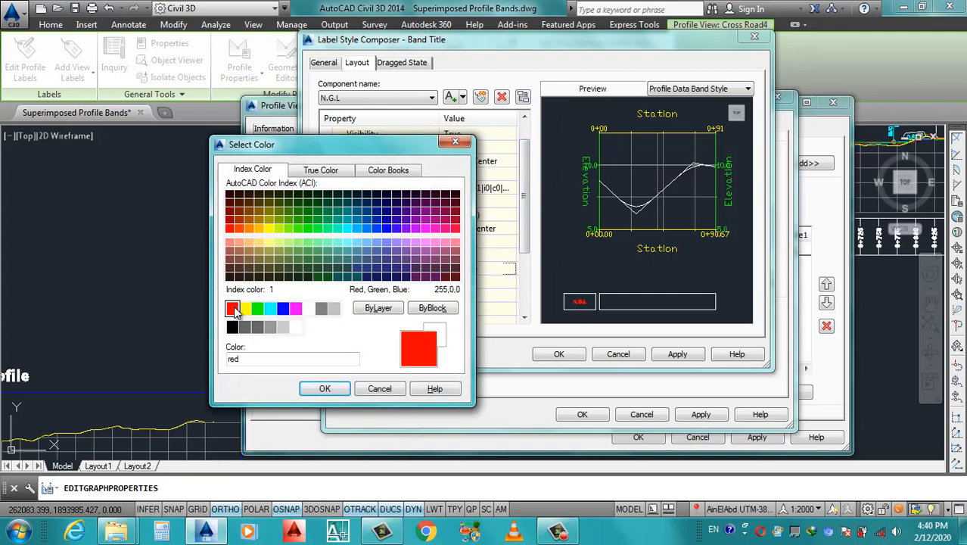
click(325, 388)
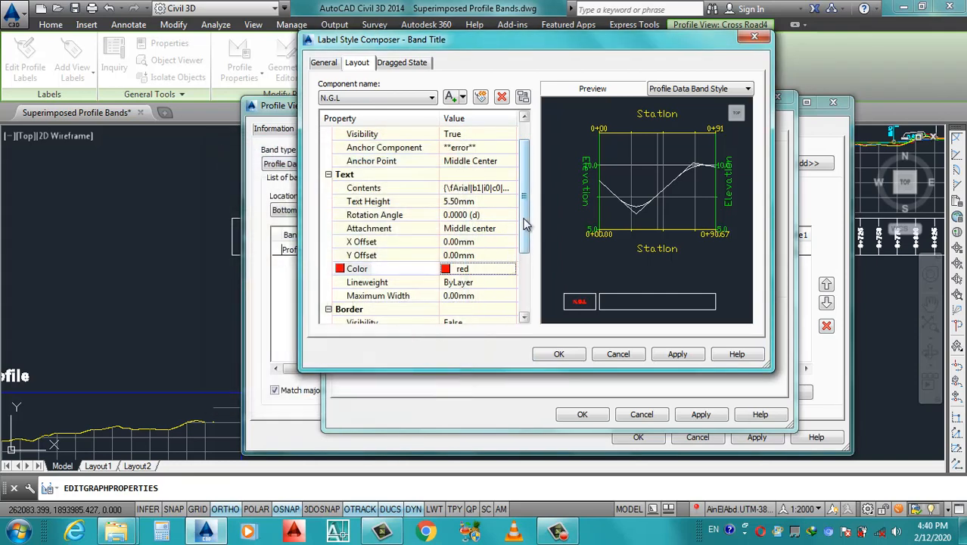
scroll(510, 225, down, 2)
scroll(528, 227, down, 3)
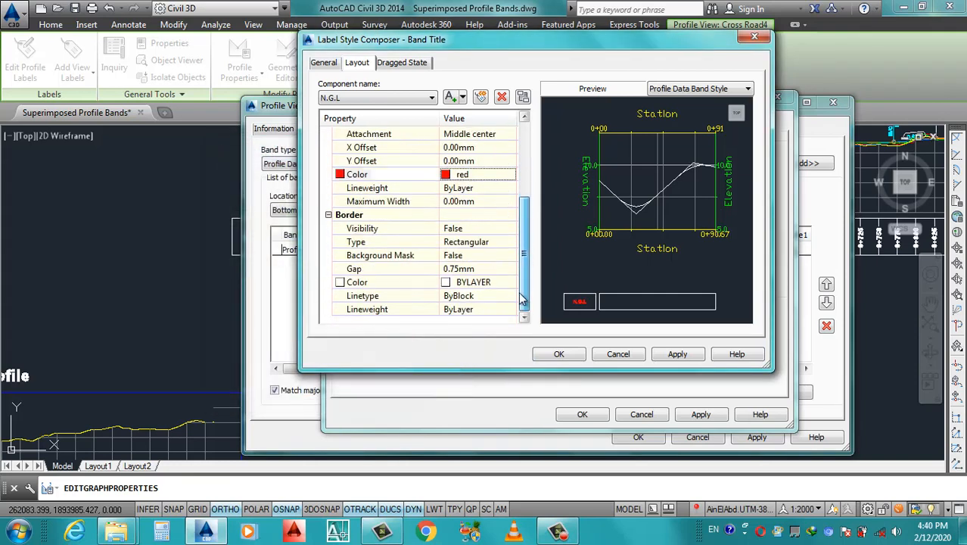
click(677, 354)
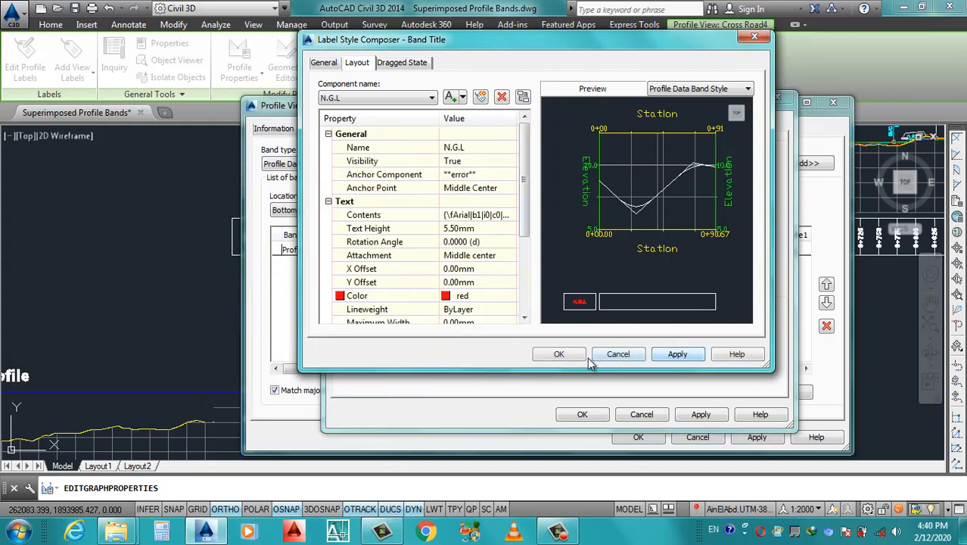
click(558, 354)
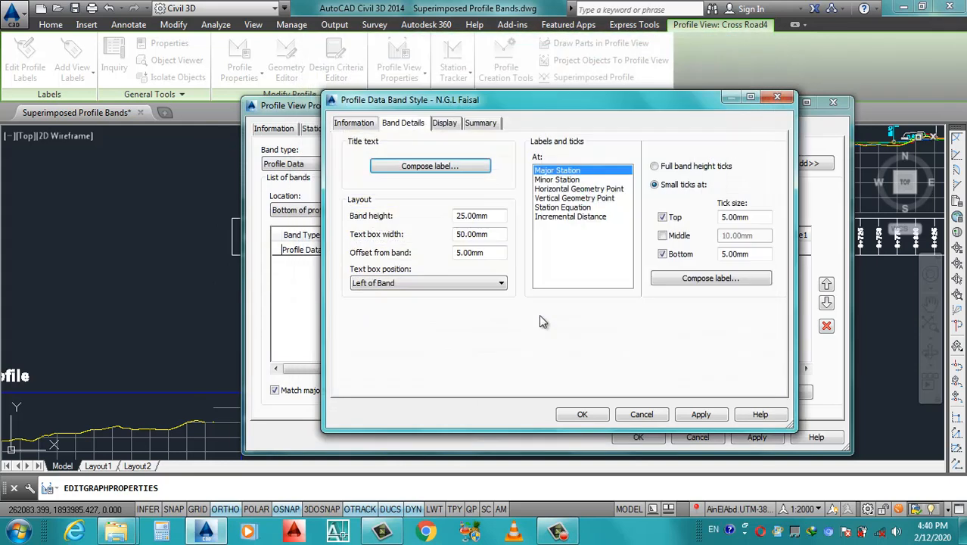
- Set the display color of the N.G.L band's border, title box and major ticks to red and apply
click(447, 124)
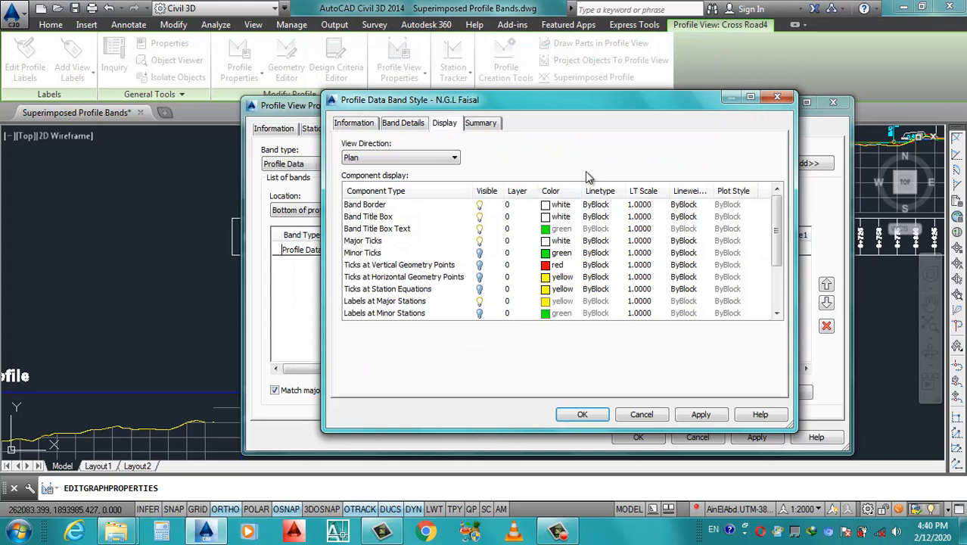
click(548, 206)
click(232, 308)
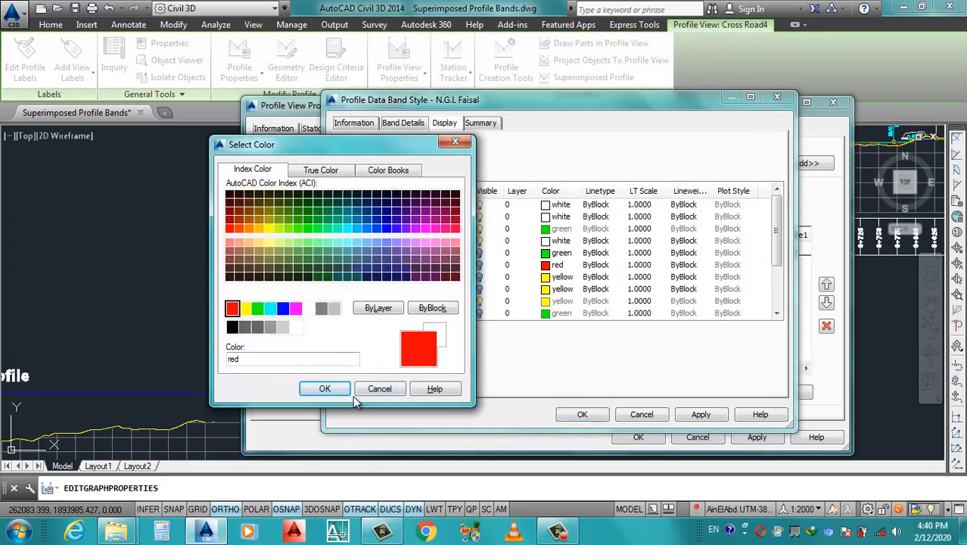
click(325, 389)
click(548, 217)
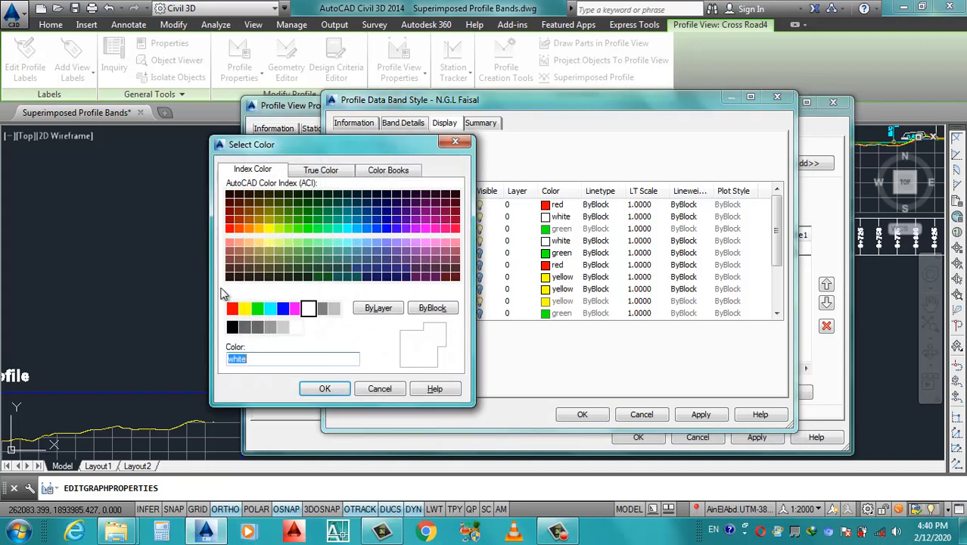
click(233, 308)
click(325, 388)
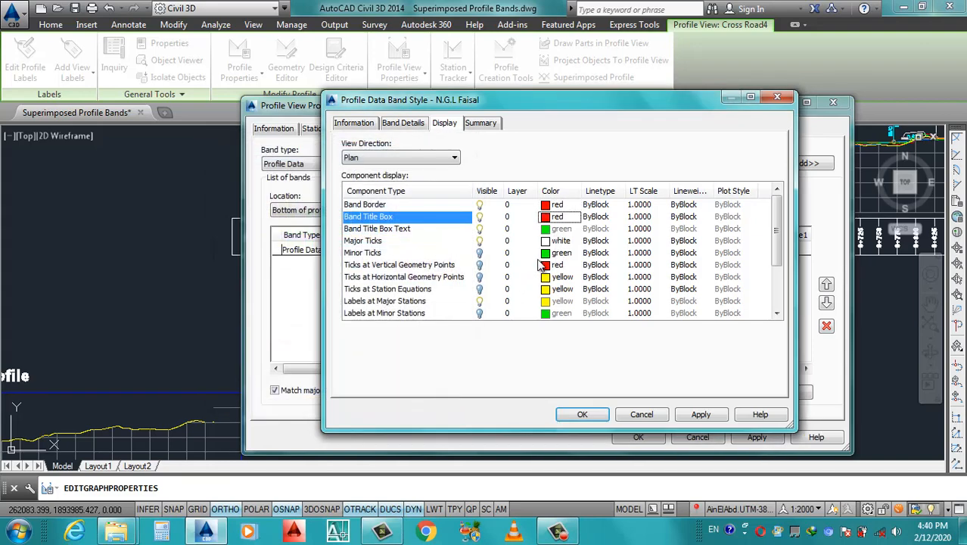
click(547, 240)
click(233, 308)
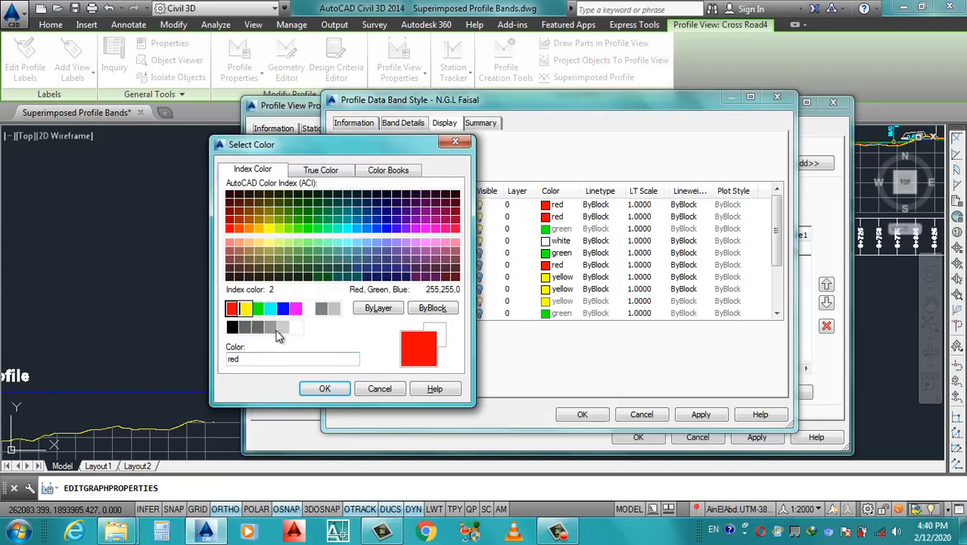
click(325, 388)
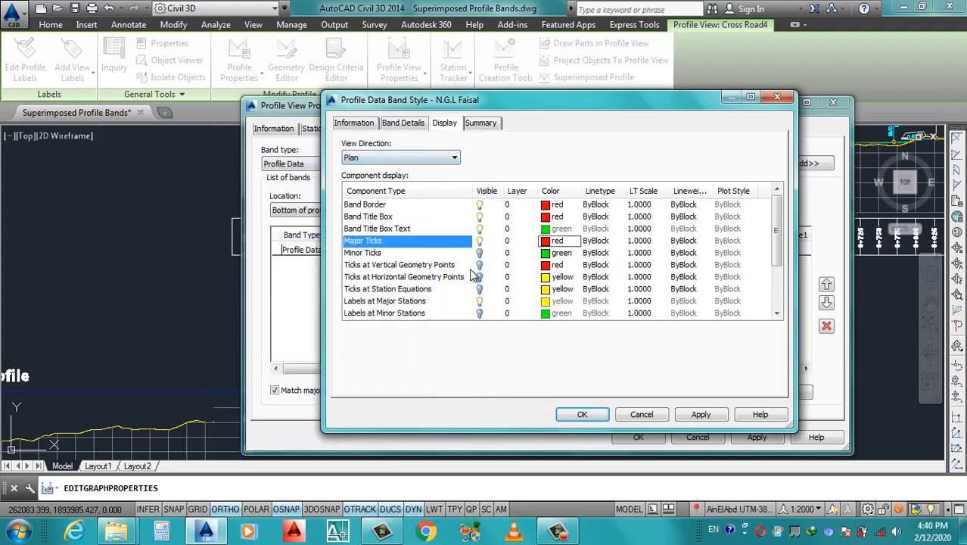
click(697, 415)
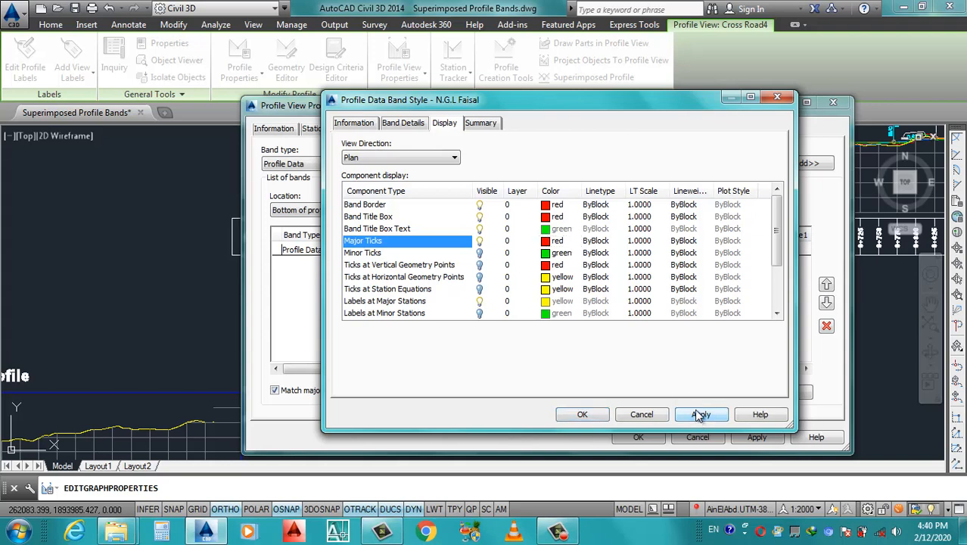
- Rename the text component of the N.G.L band's major station label to N.G.L
click(407, 125)
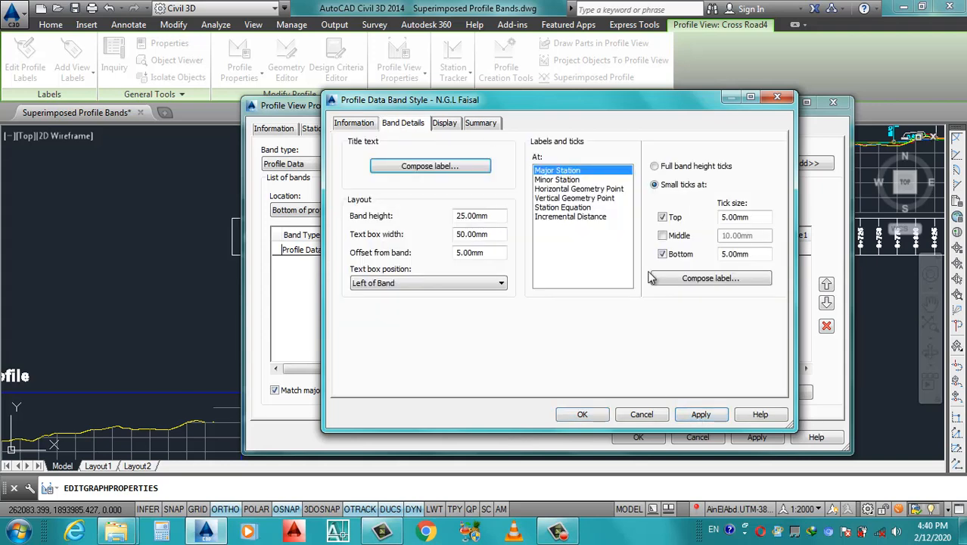
click(704, 279)
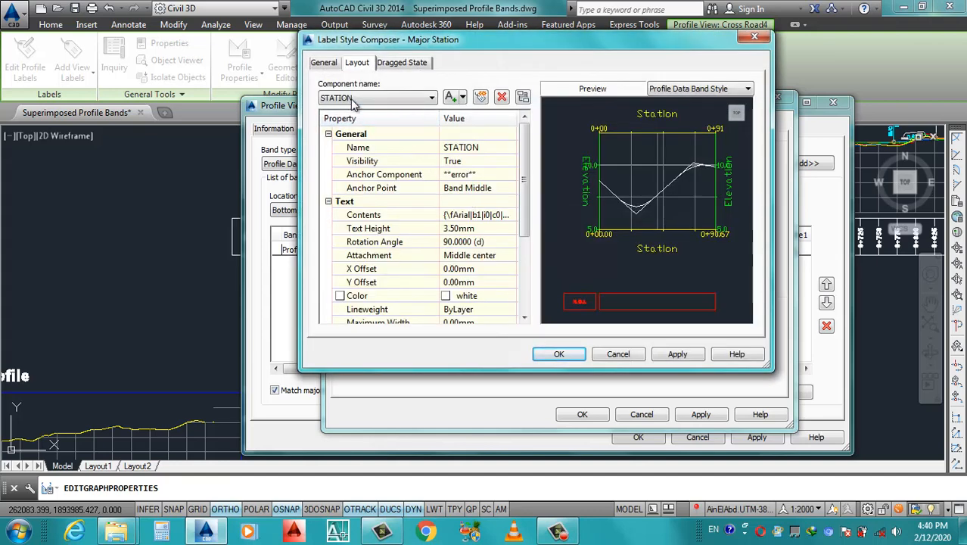
click(353, 103)
click(483, 147)
click(483, 147)
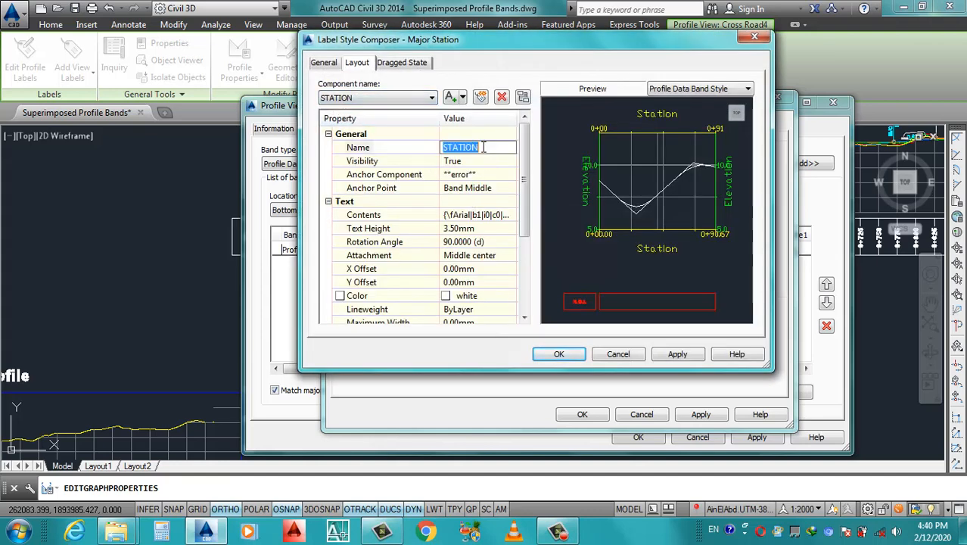
text(N.G.L)
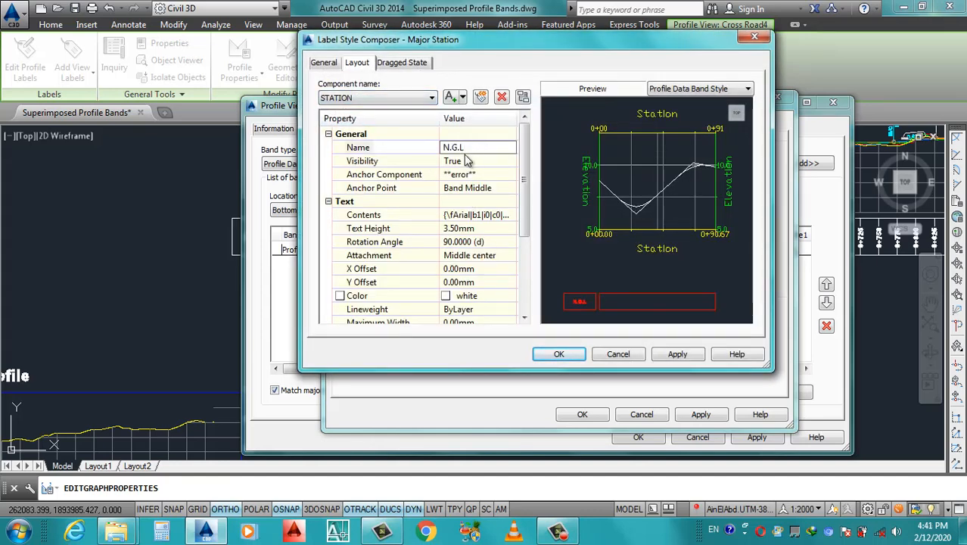
- Set the anchor point of the major station label's N.G.L component to Band Middle
click(497, 189)
click(497, 189)
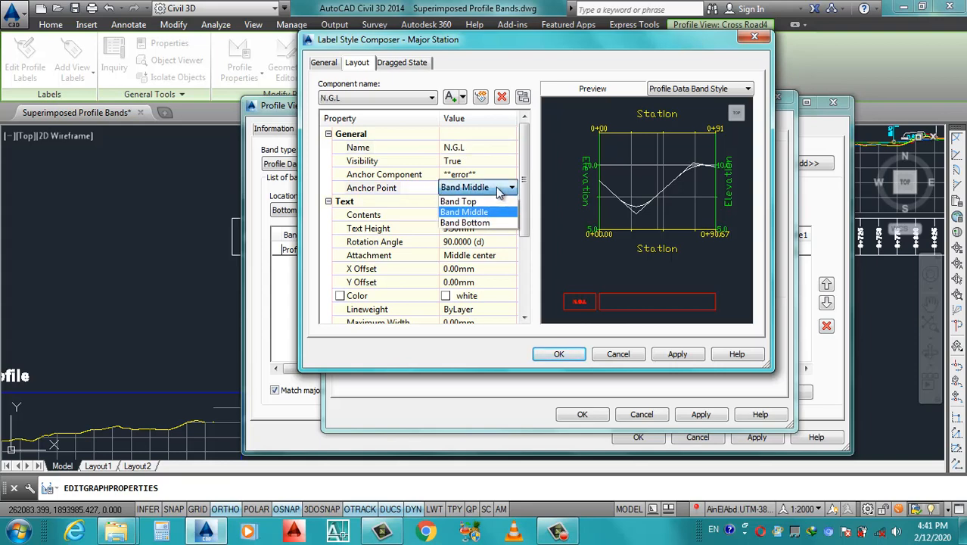
click(480, 215)
- Replace the station value in the N.G.L component's contents with Profile1 Elevation at 0.001 precision
click(477, 215)
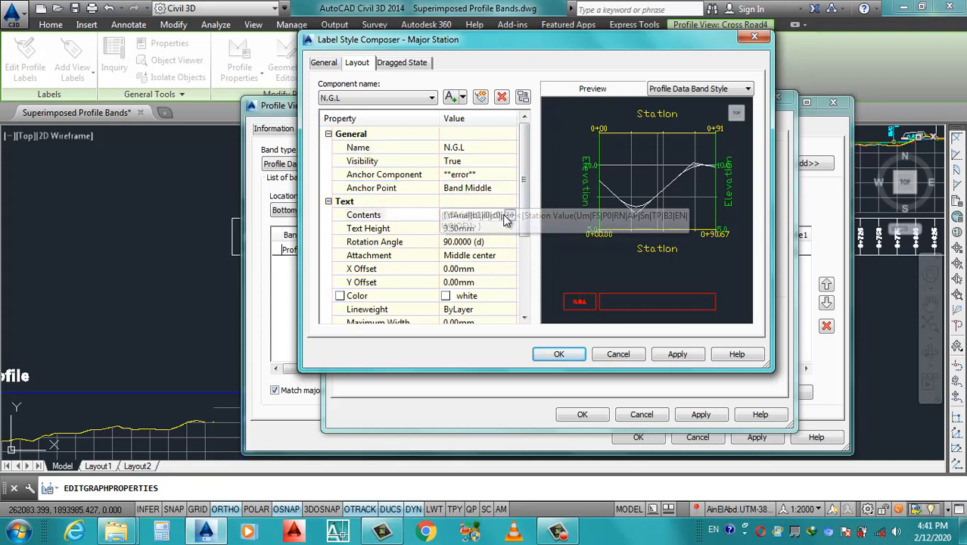
click(587, 171)
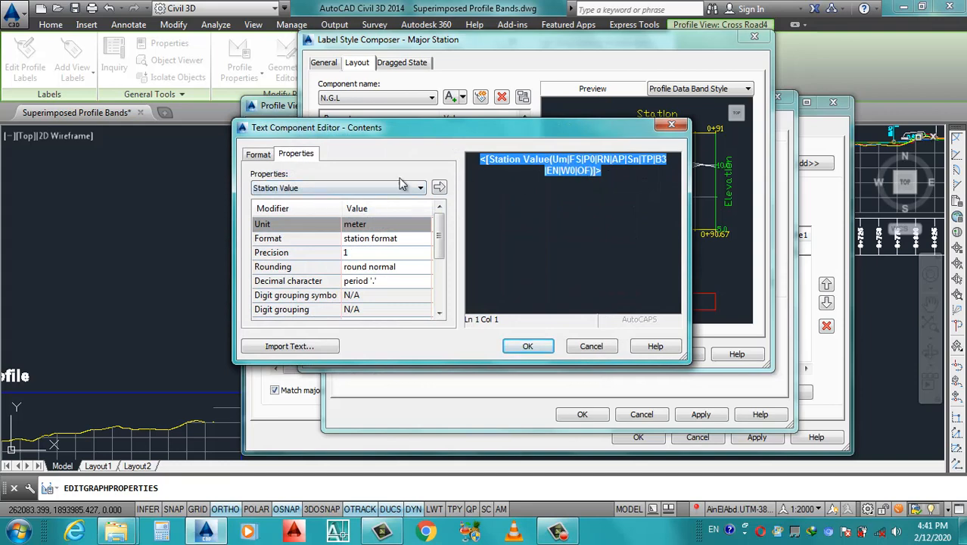
click(337, 188)
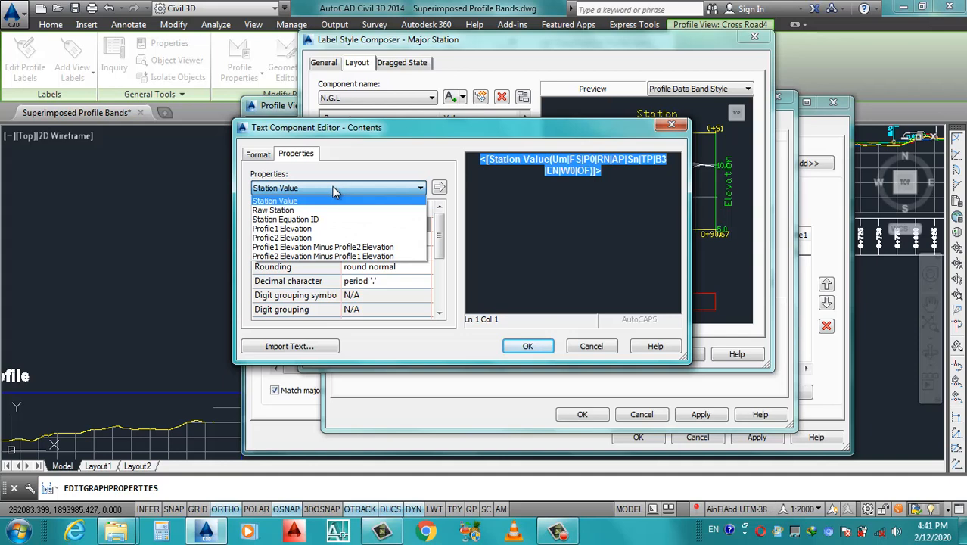
click(302, 228)
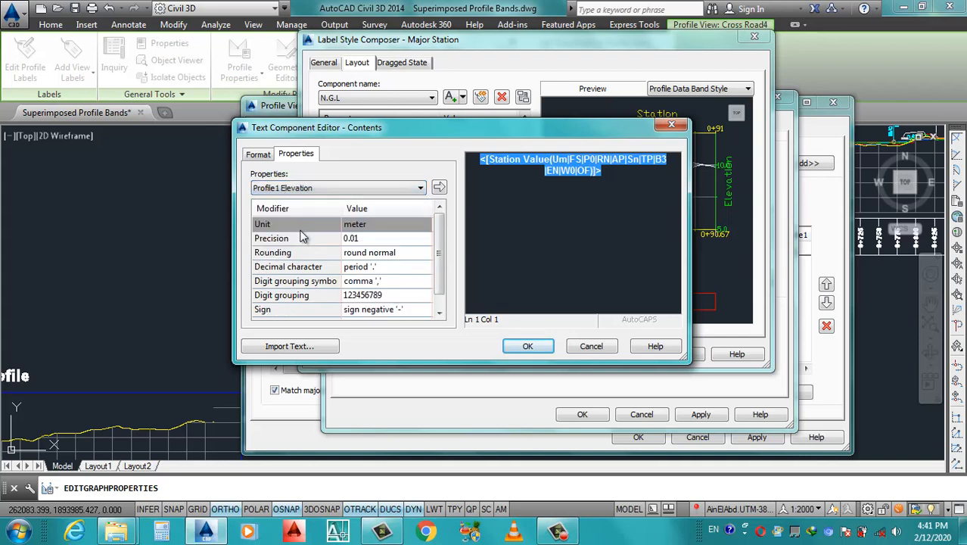
click(371, 239)
click(371, 239)
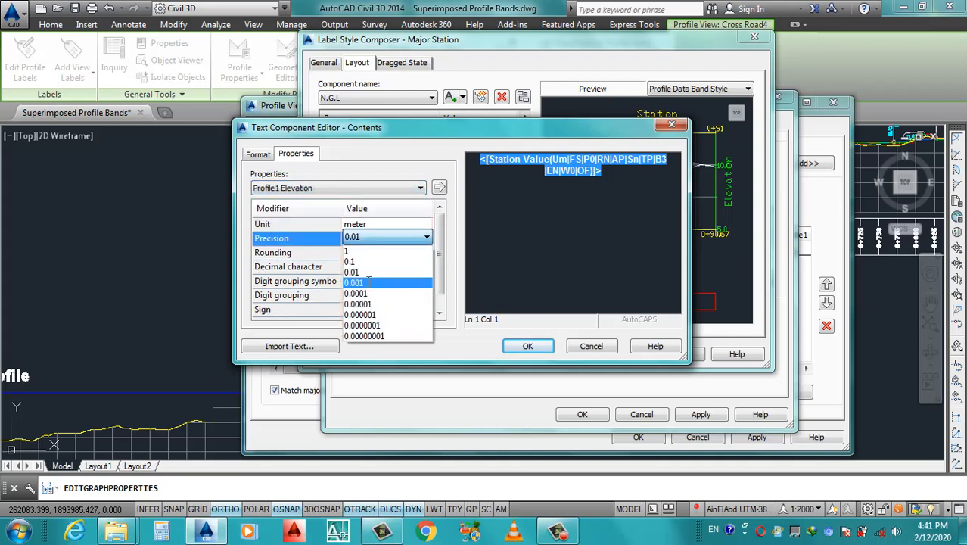
click(363, 282)
scroll(441, 251, down, 1)
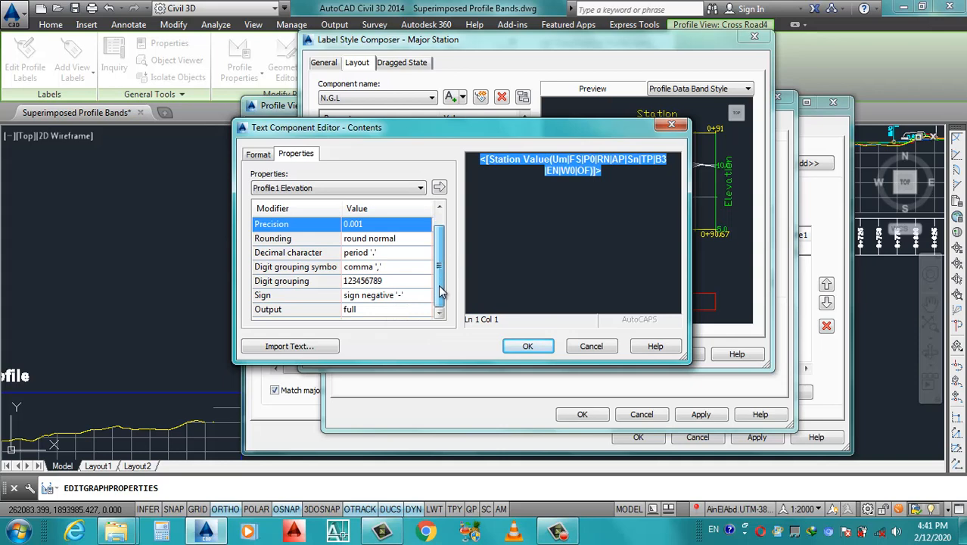
drag(440, 279, 451, 205)
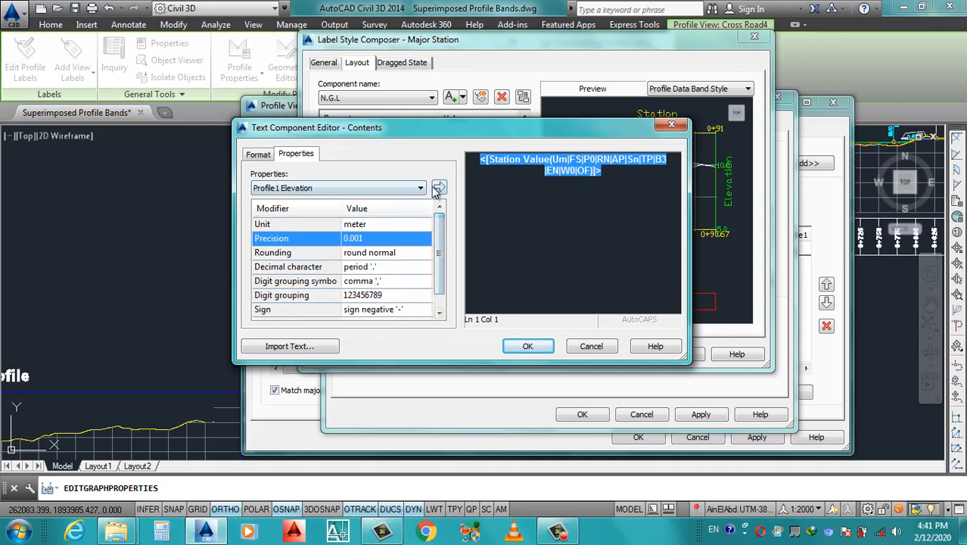
click(439, 189)
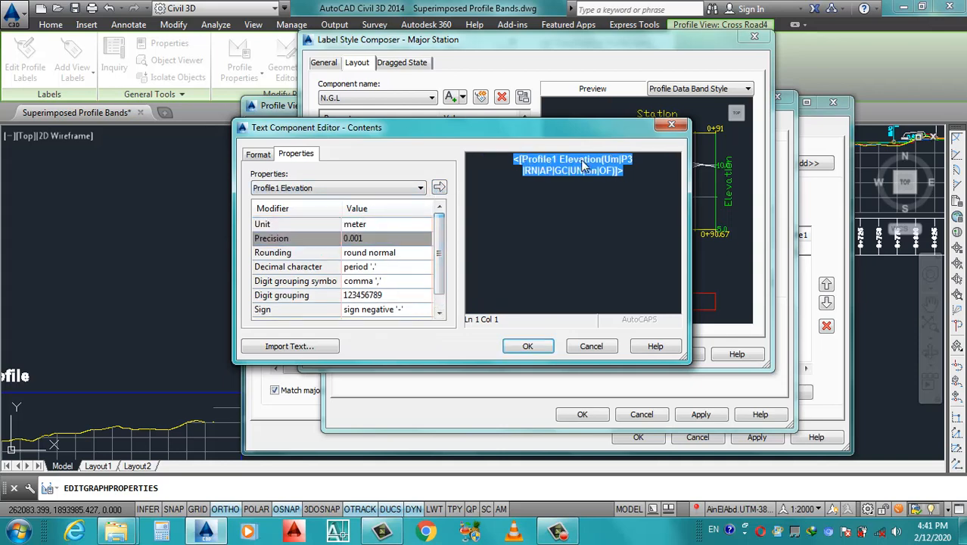
- Format the Profile1 Elevation label text in red and bold, and accept the contents
click(258, 154)
click(302, 274)
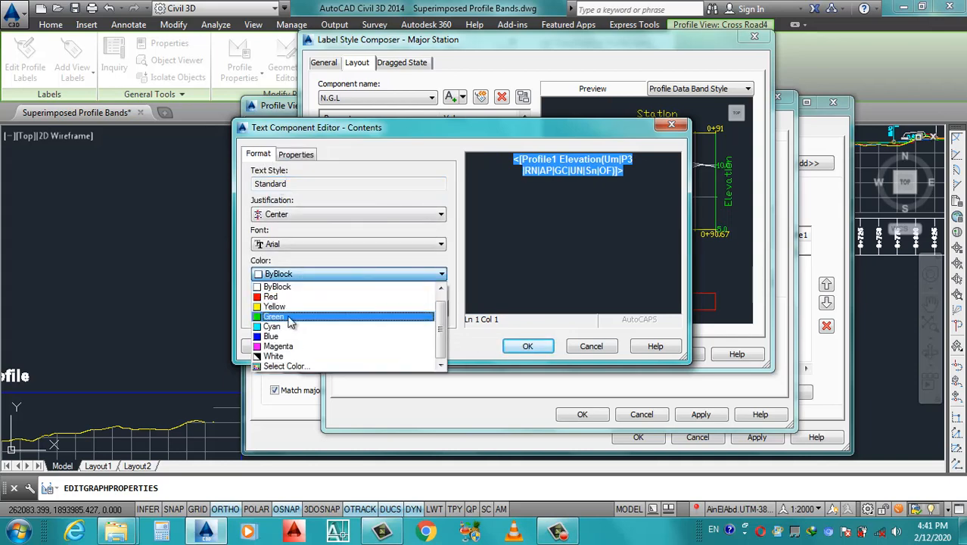
click(286, 304)
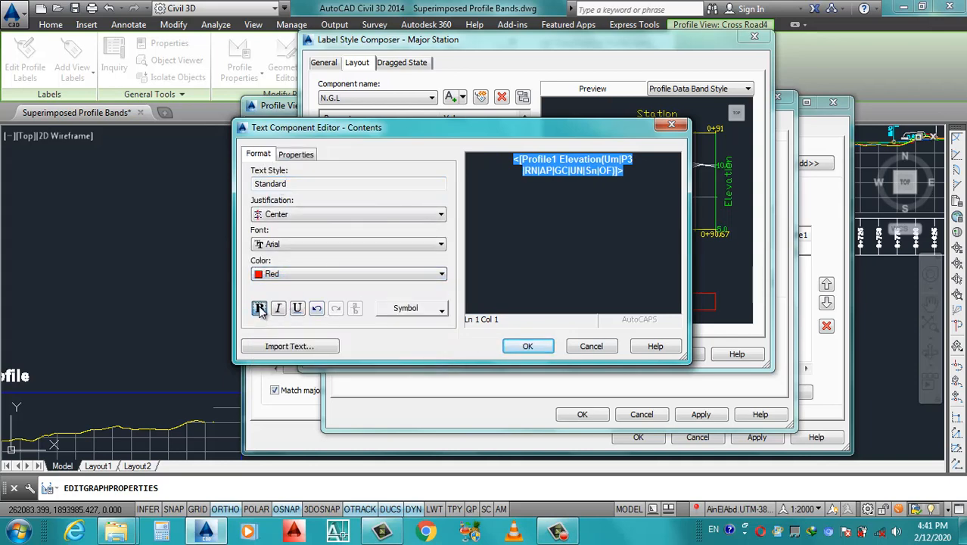
click(259, 309)
click(259, 309)
click(521, 346)
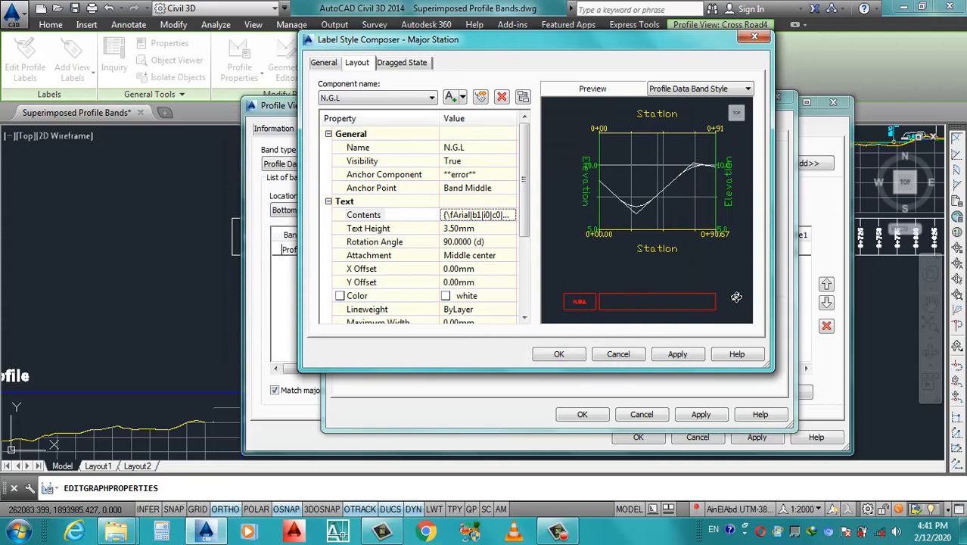
- Set the N.G.L component's text attachment to Middle center and its color property to red
click(494, 257)
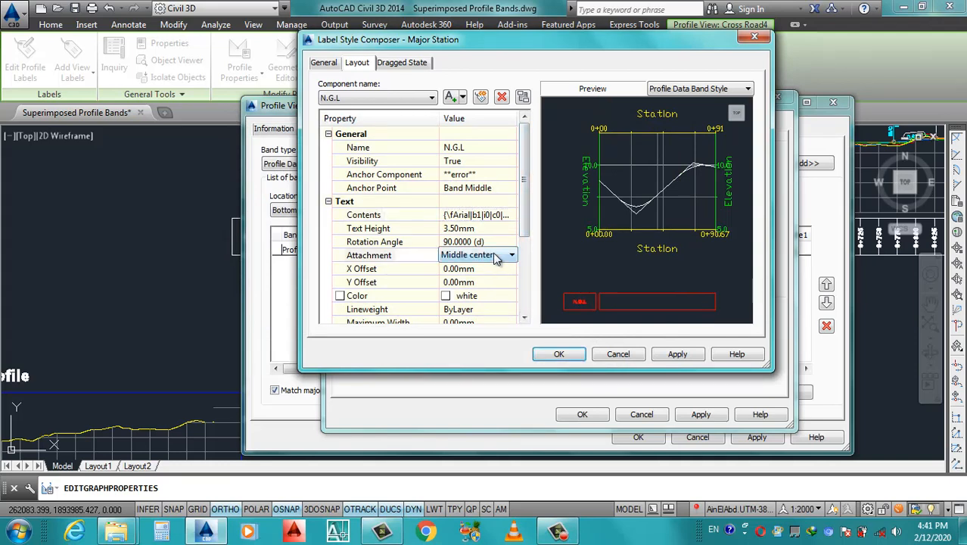
click(496, 258)
click(489, 311)
click(508, 296)
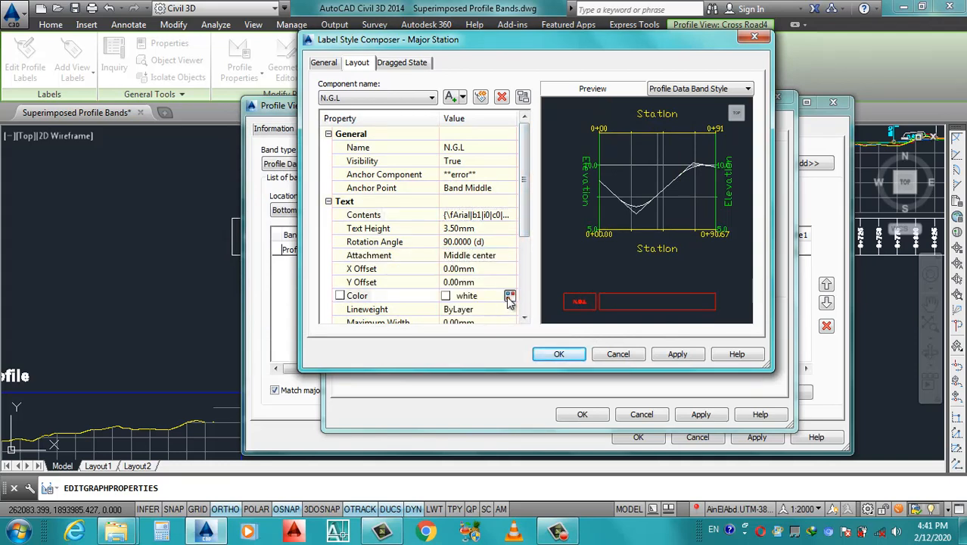
click(508, 295)
click(236, 306)
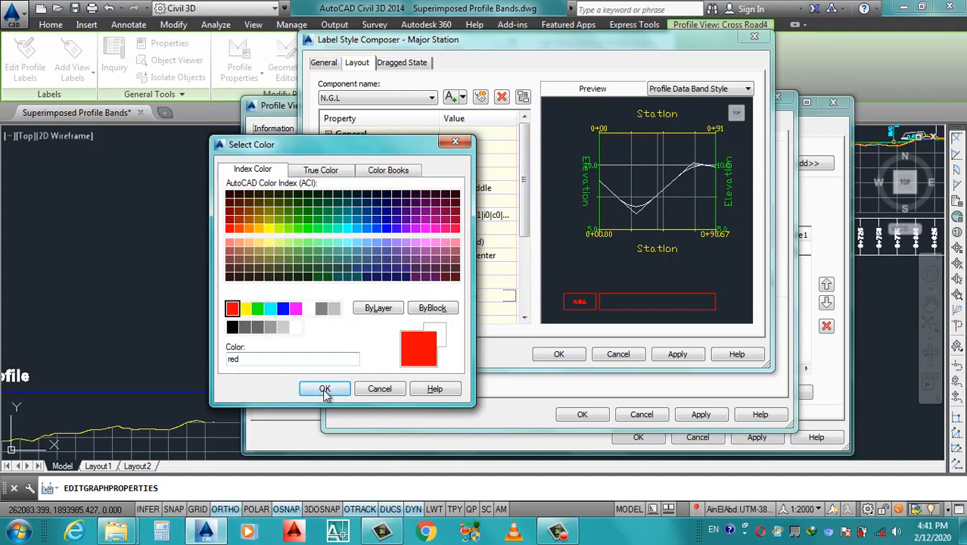
click(324, 389)
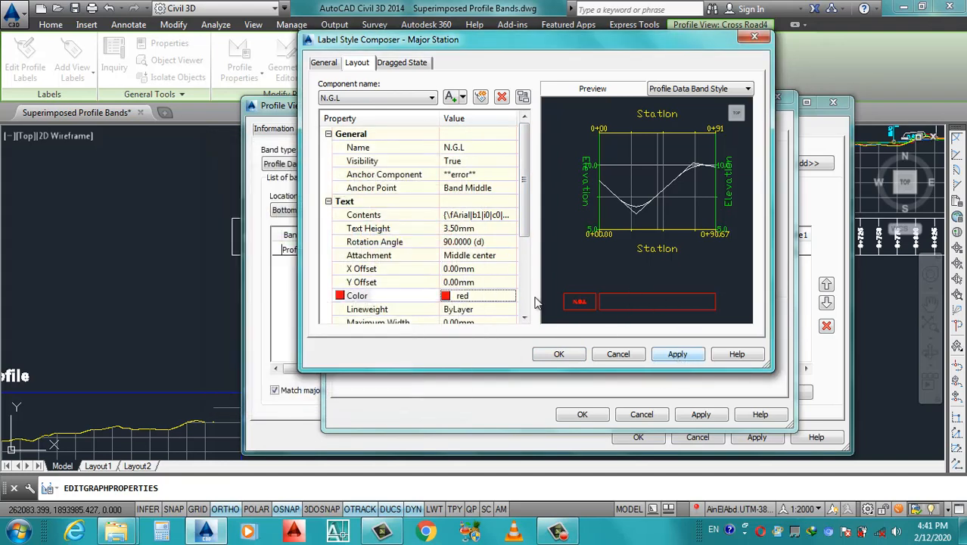
- Apply and accept the major station label, and accept the N.G.L band style
scroll(528, 298, down, 3)
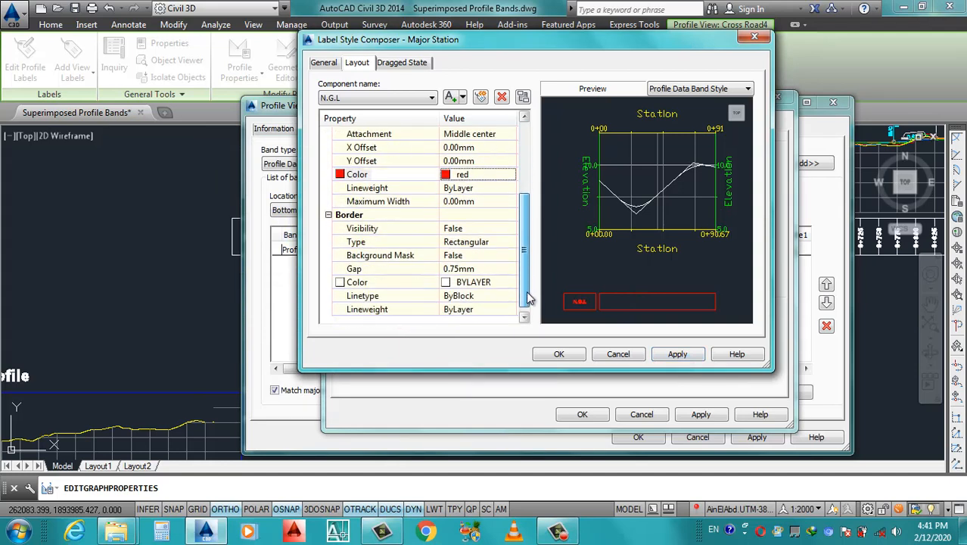
scroll(528, 298, up, 5)
click(677, 355)
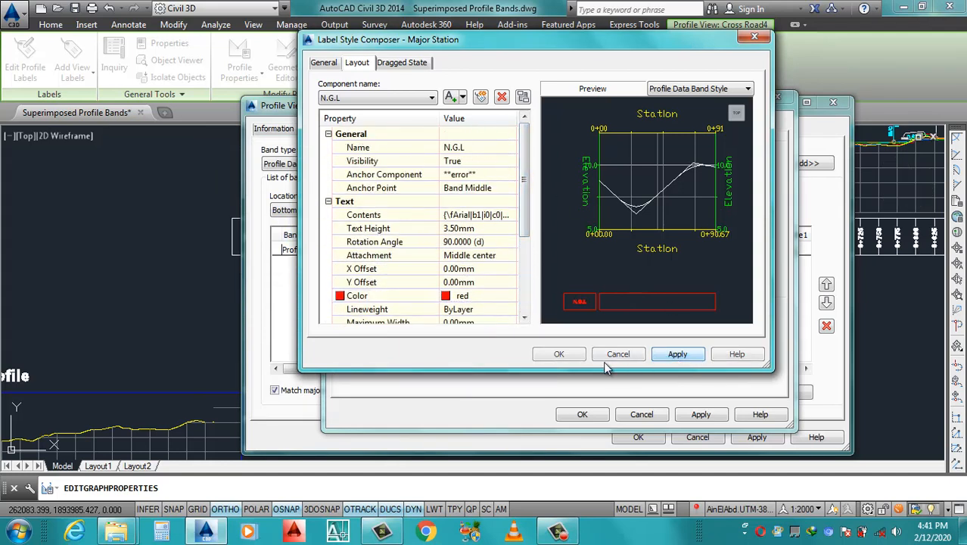
click(558, 354)
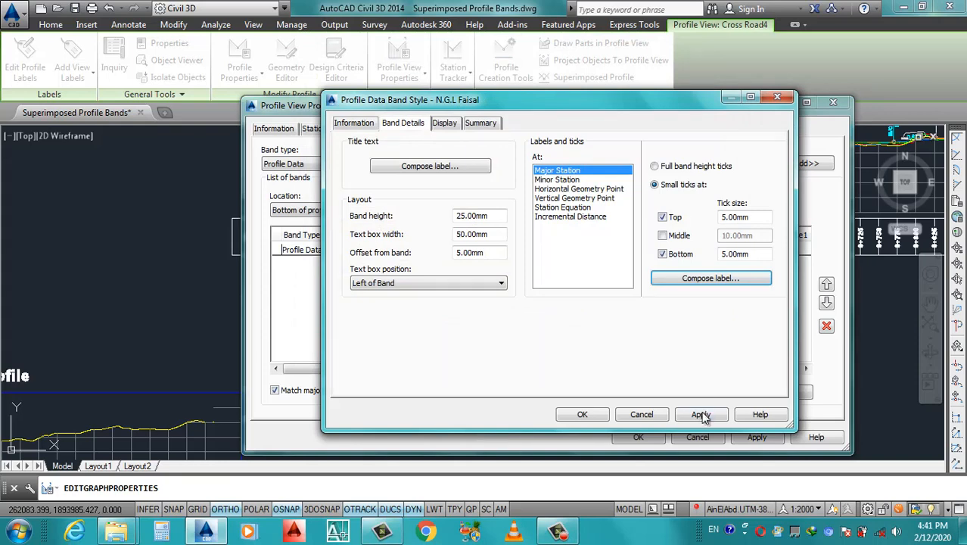
click(582, 414)
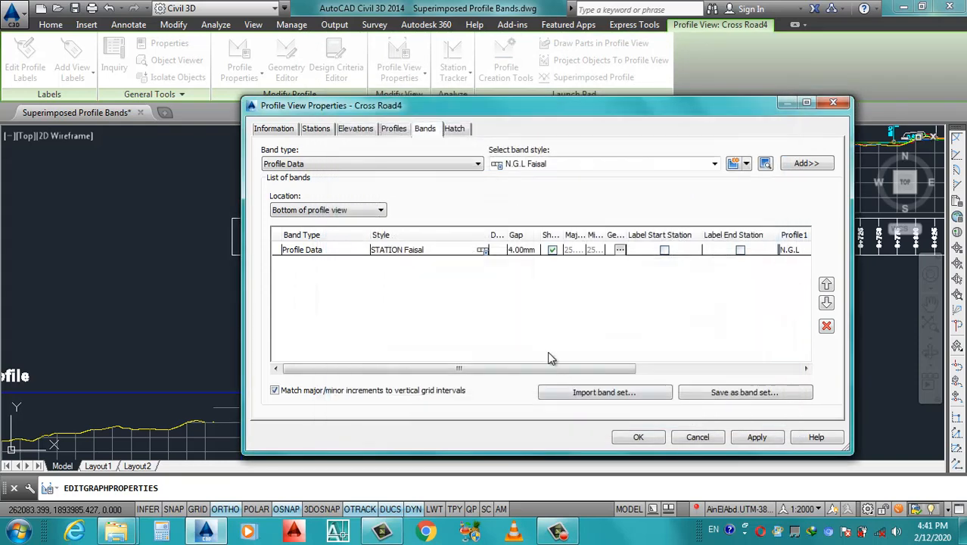
- Add the N.G.L band below the profile view with profile N.G.L and a 4 mm gap, then apply and accept the properties
click(802, 165)
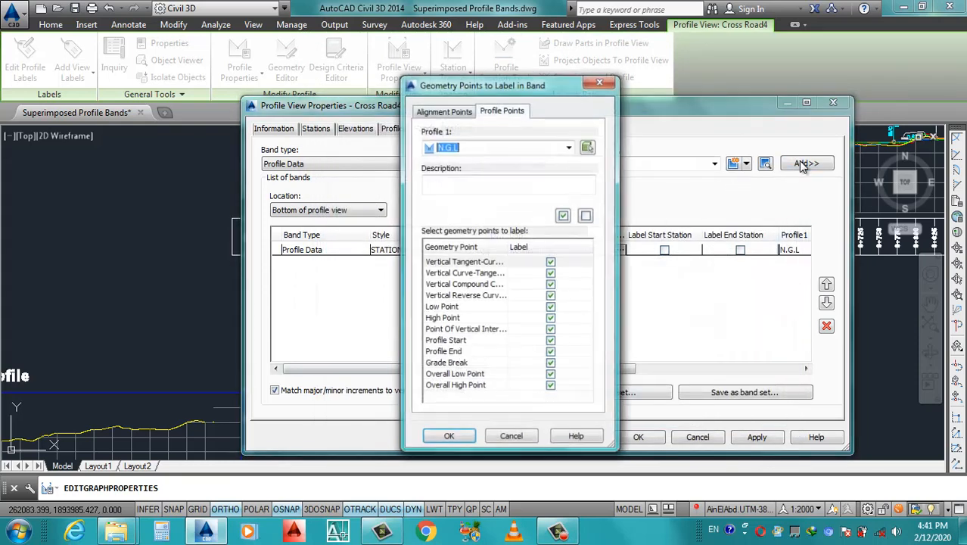
click(448, 438)
click(519, 265)
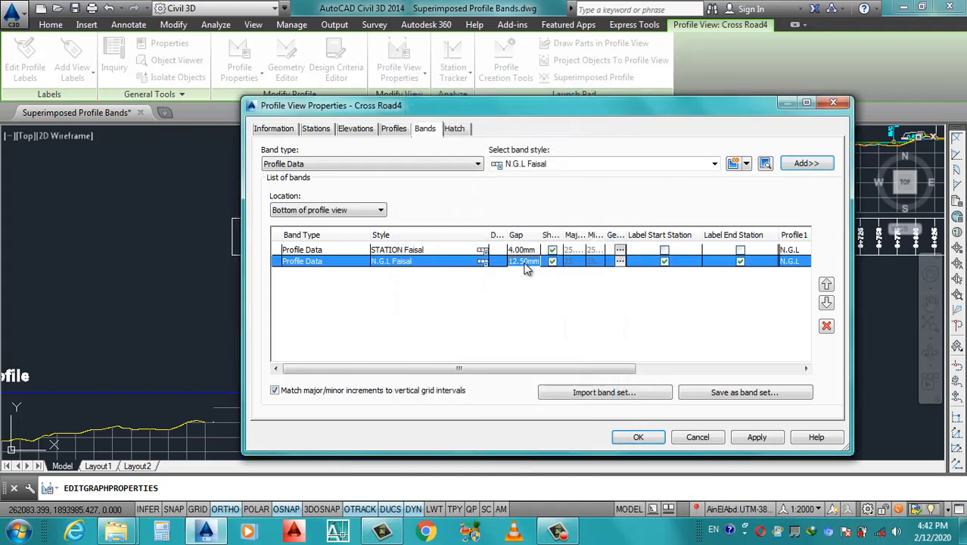
click(524, 264)
text(4)
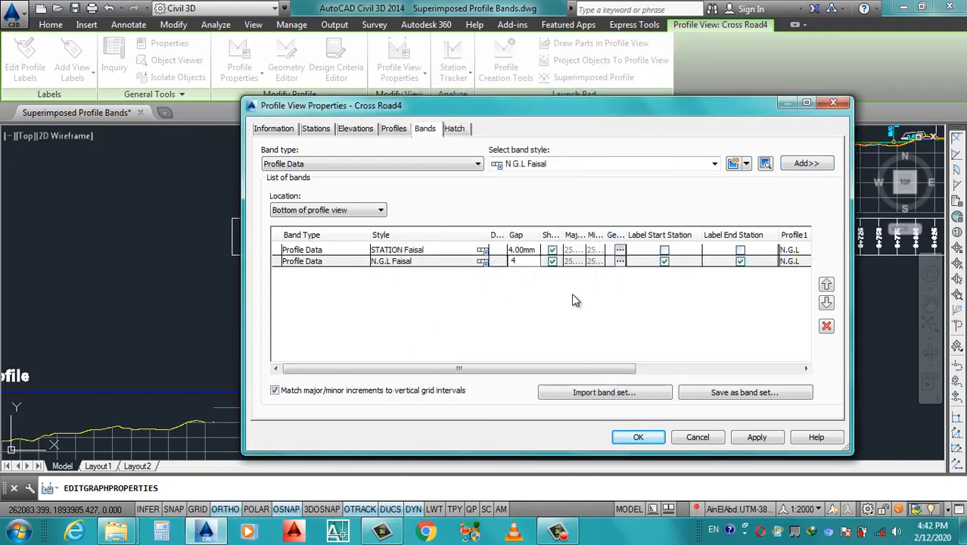
key(Return)
drag(556, 369, 802, 354)
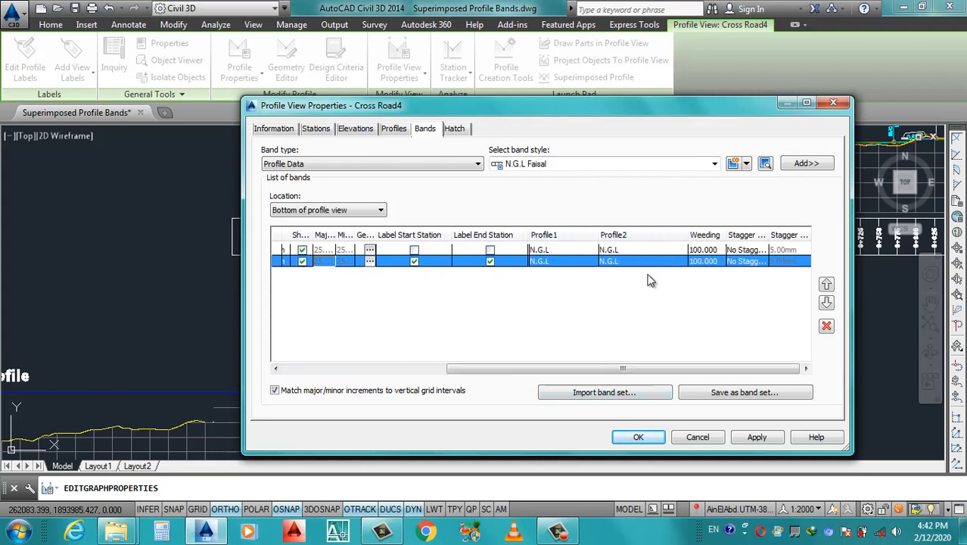
click(757, 437)
click(638, 438)
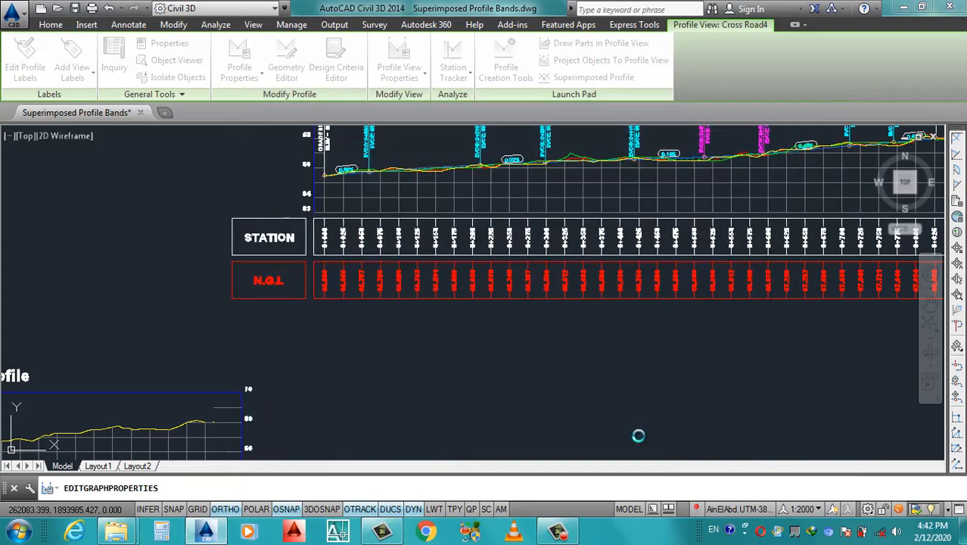
- Examine the red N.G.L band's title, ticks and elevation labels along the full length of the profile view
scroll(314, 284, up, 6)
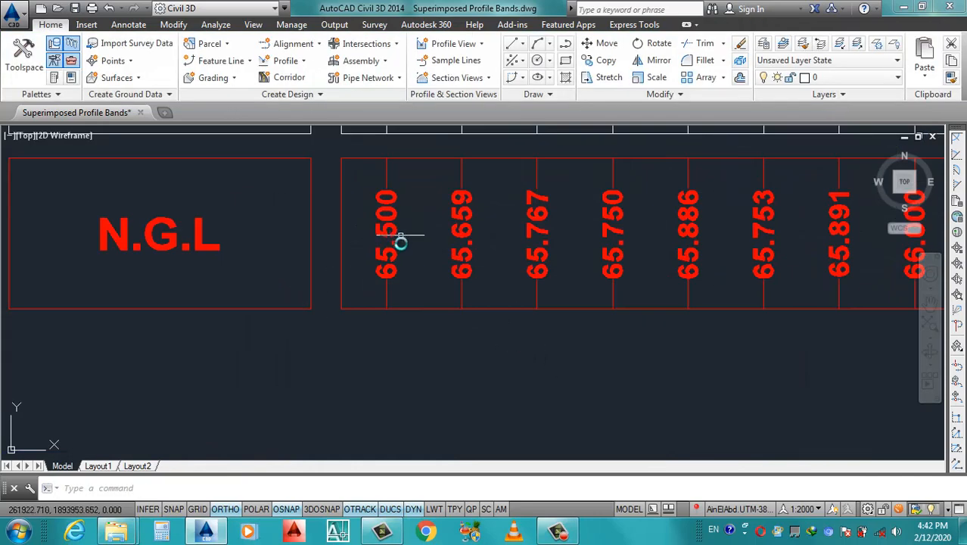
scroll(405, 264, down, 10)
scroll(663, 270, up, 6)
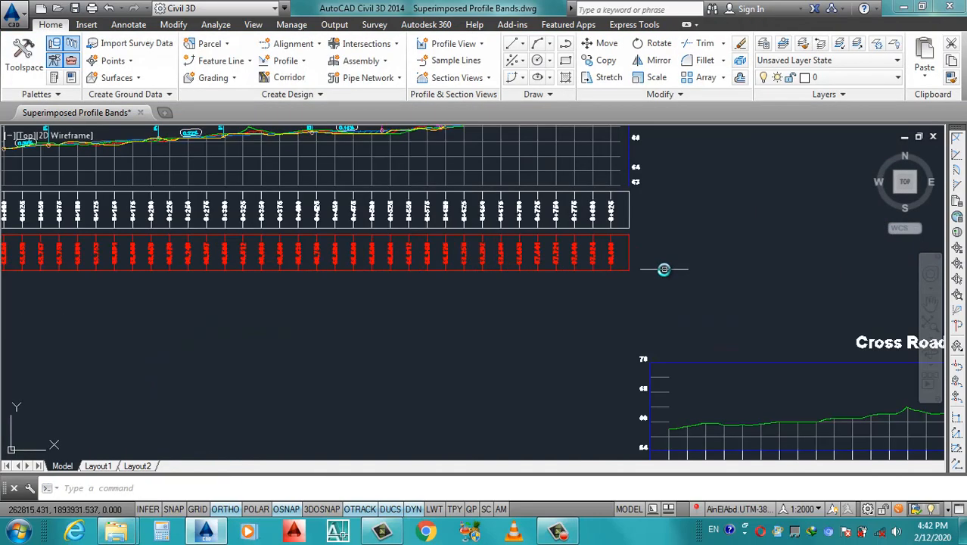
scroll(594, 258, down, 6)
scroll(494, 251, up, 6)
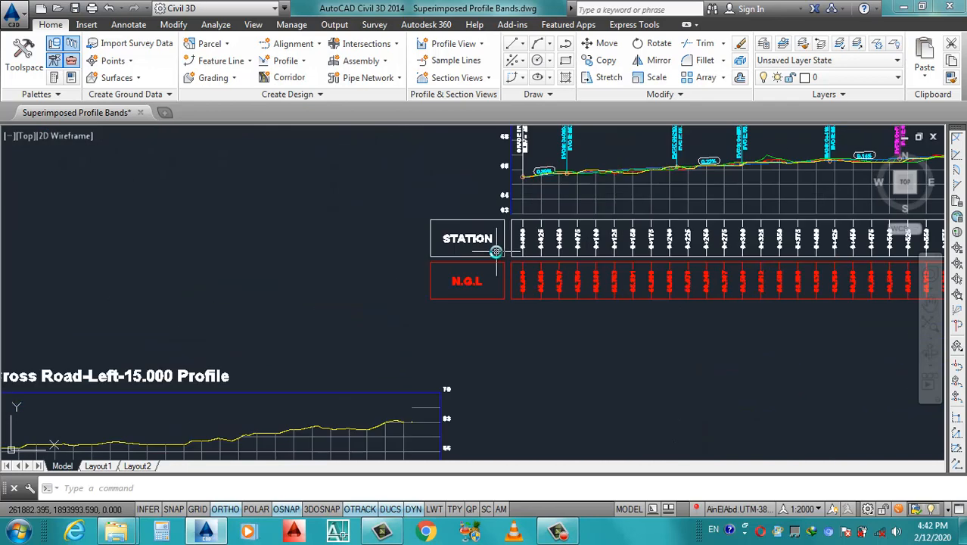
scroll(477, 279, down, 5)
scroll(484, 283, up, 6)
- Open the Cross Road profile view's band properties and create a copy of the N.G.L profile data band style
click(481, 286)
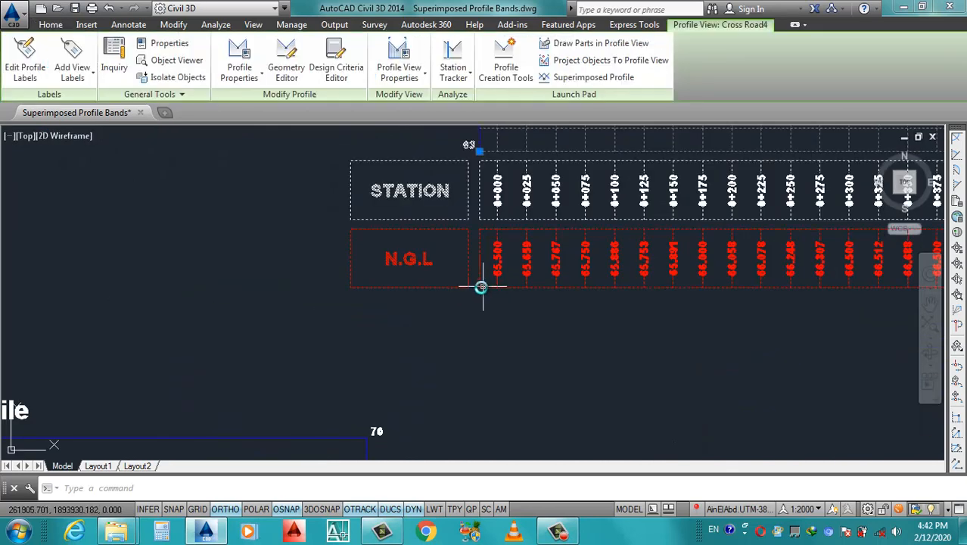
right_click(480, 286)
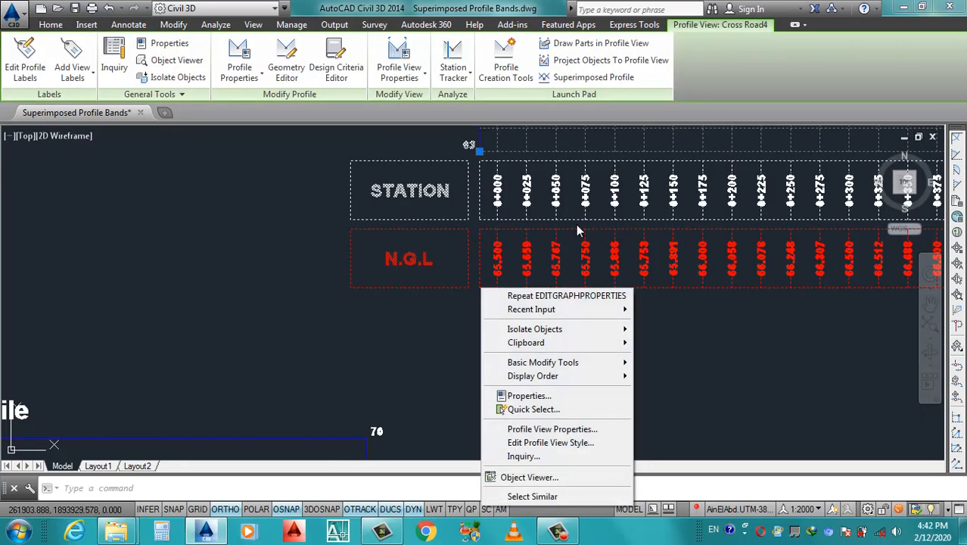
click(555, 428)
click(447, 264)
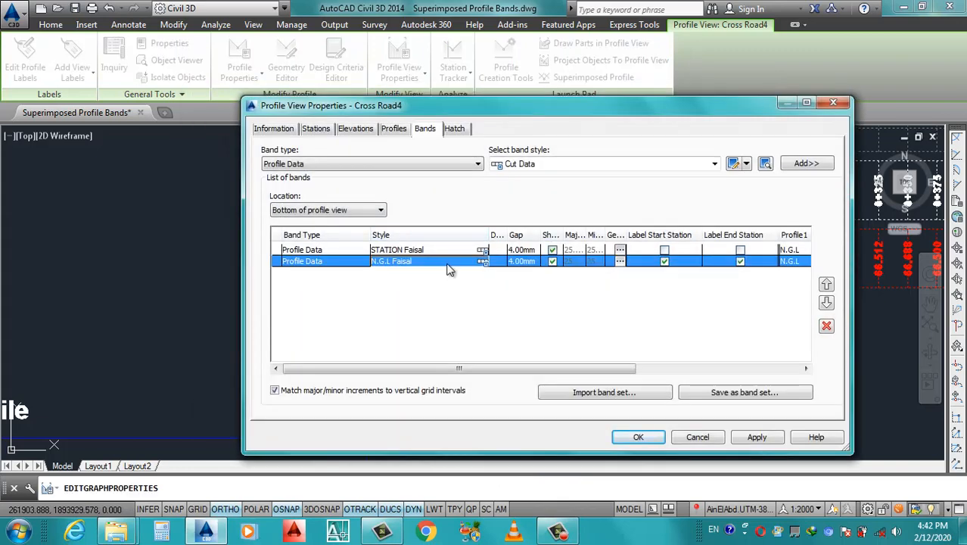
click(715, 166)
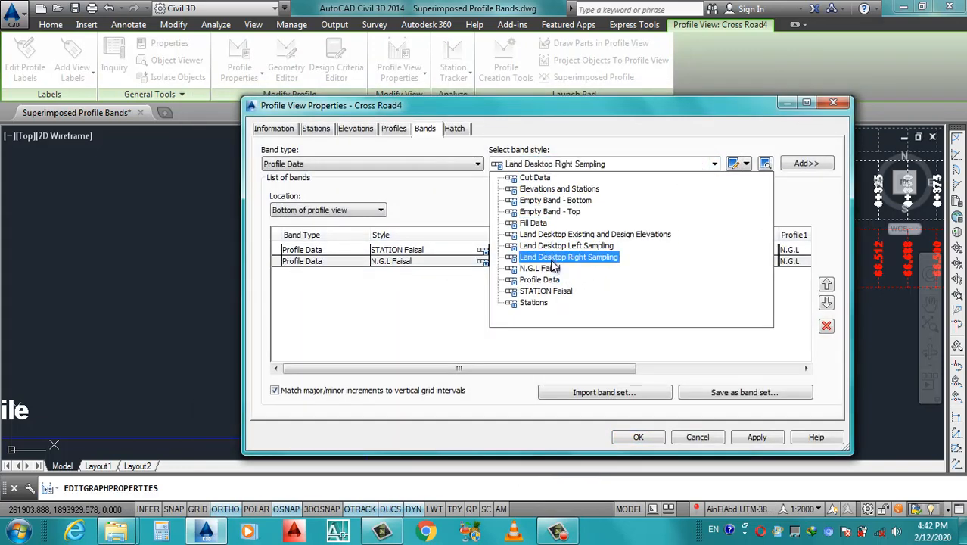
click(554, 271)
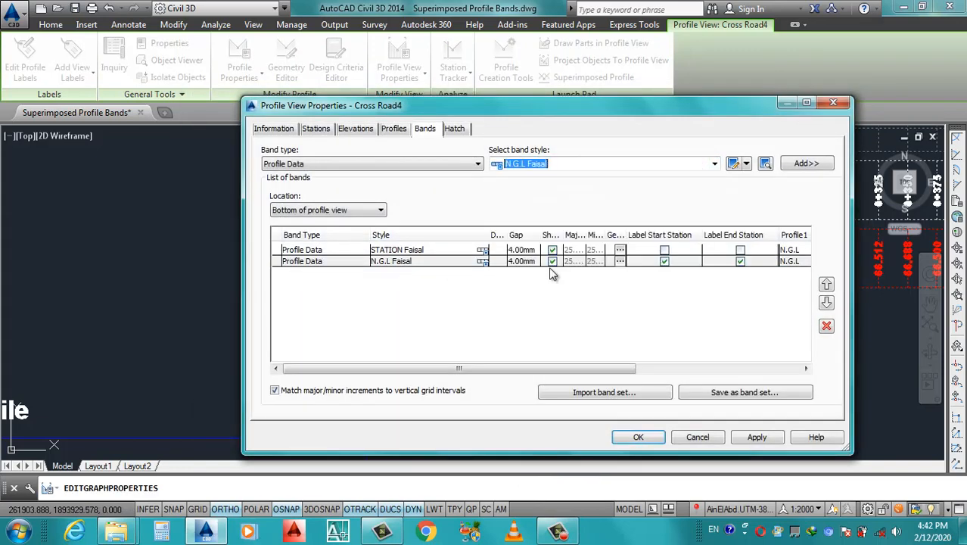
click(747, 163)
click(780, 195)
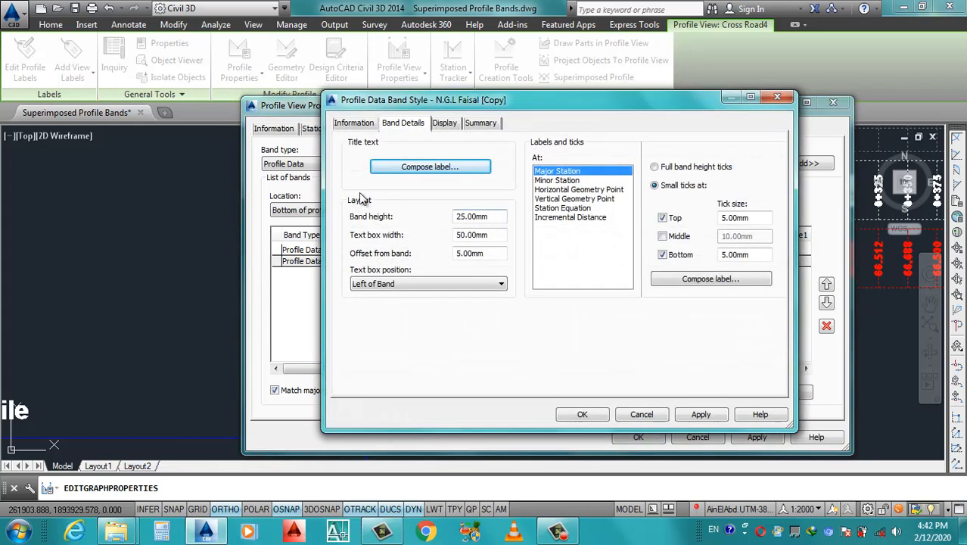
- Rename the copied band style, replacing the N.G.L prefix with P.G.L and removing the [Copy] suffix
click(359, 124)
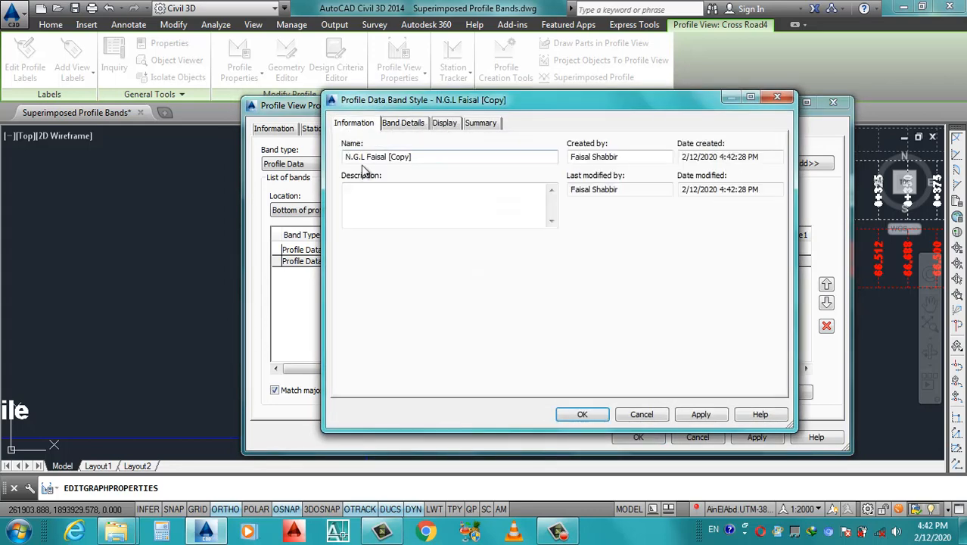
click(350, 158)
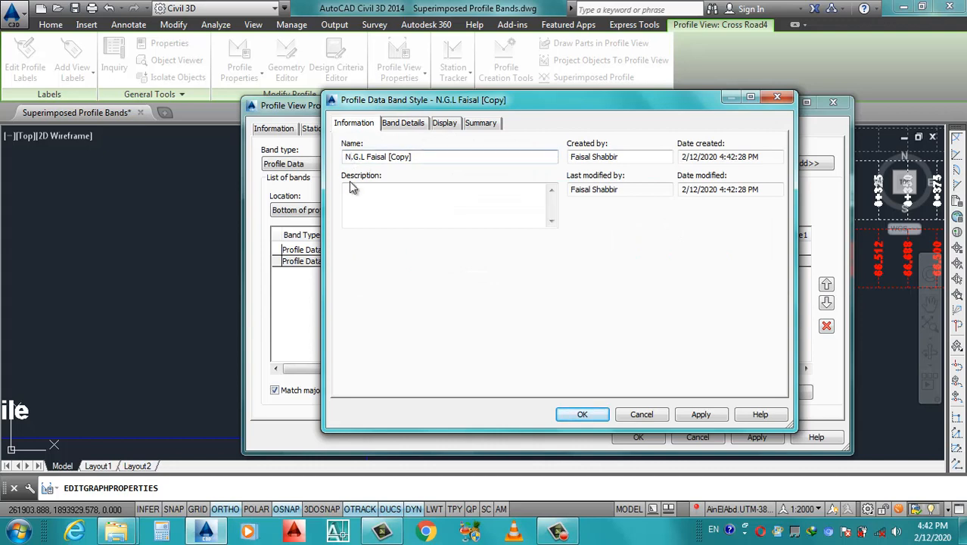
key(BackSpace)
text(p)
key(BackSpace)
text(P)
drag(365, 157, 310, 164)
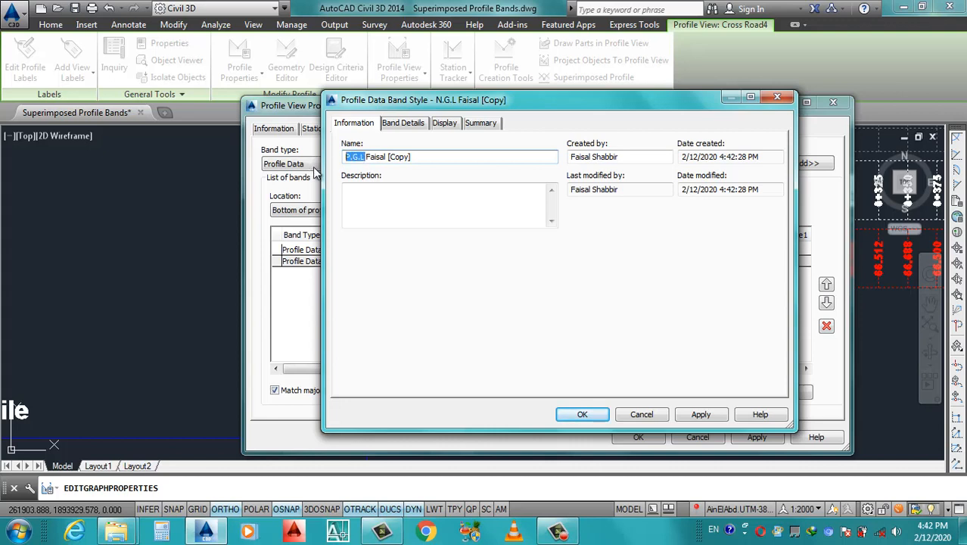
click(422, 157)
- In the band title label, rename the N.G.L text component to P.G.L and replace its contents with P.G.L
click(409, 125)
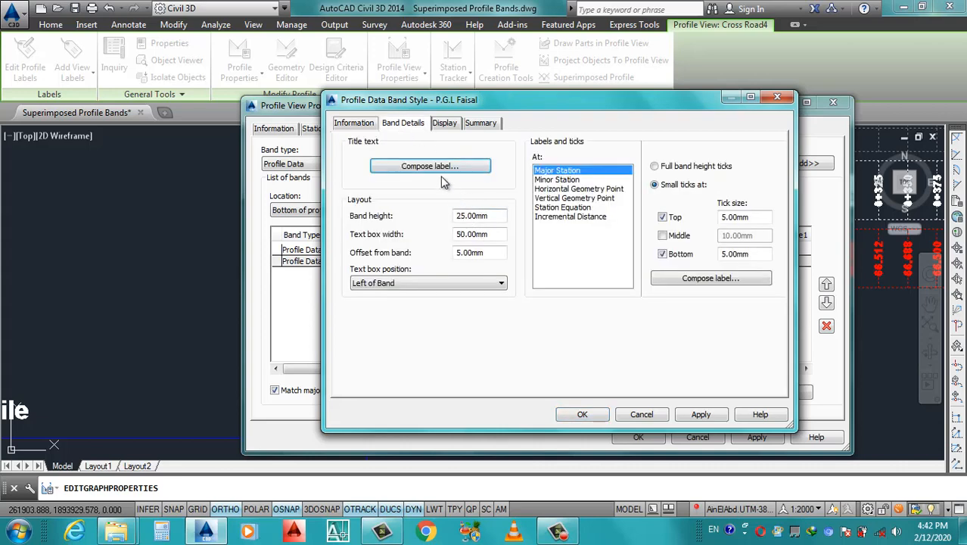
click(429, 166)
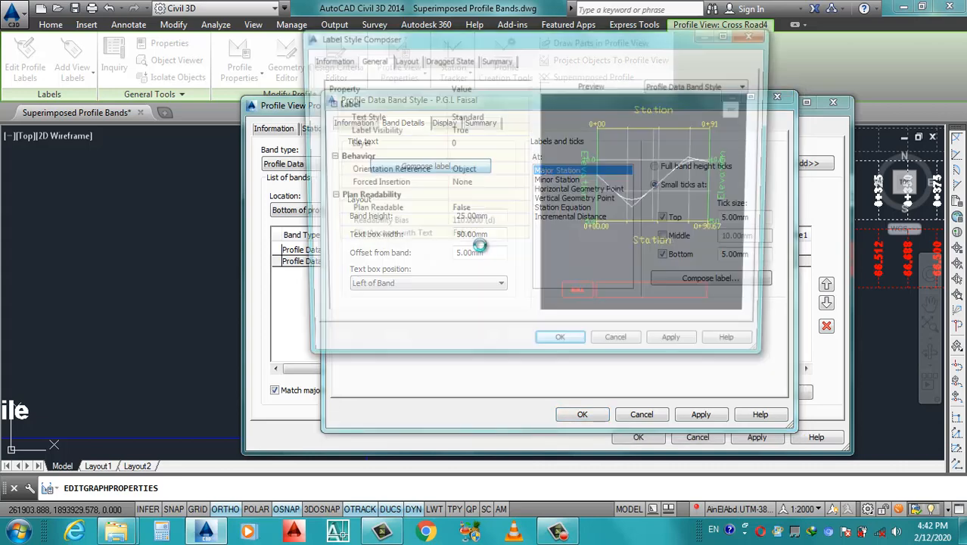
click(475, 146)
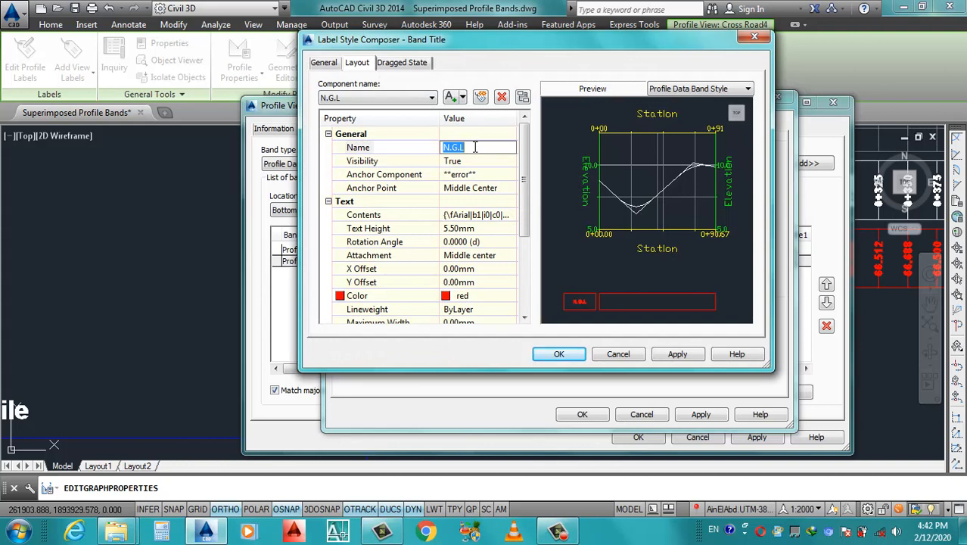
key(Return)
click(517, 218)
click(513, 215)
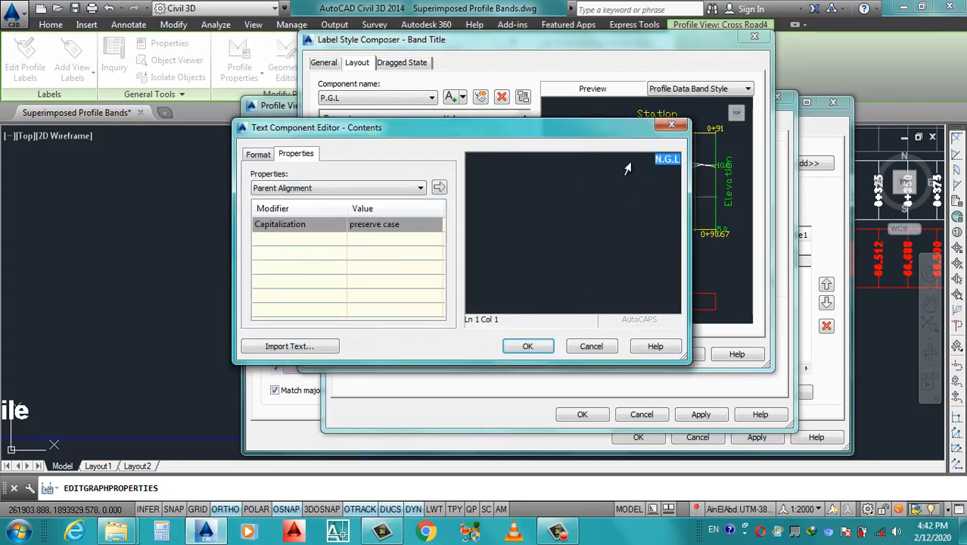
text(P.G.L)
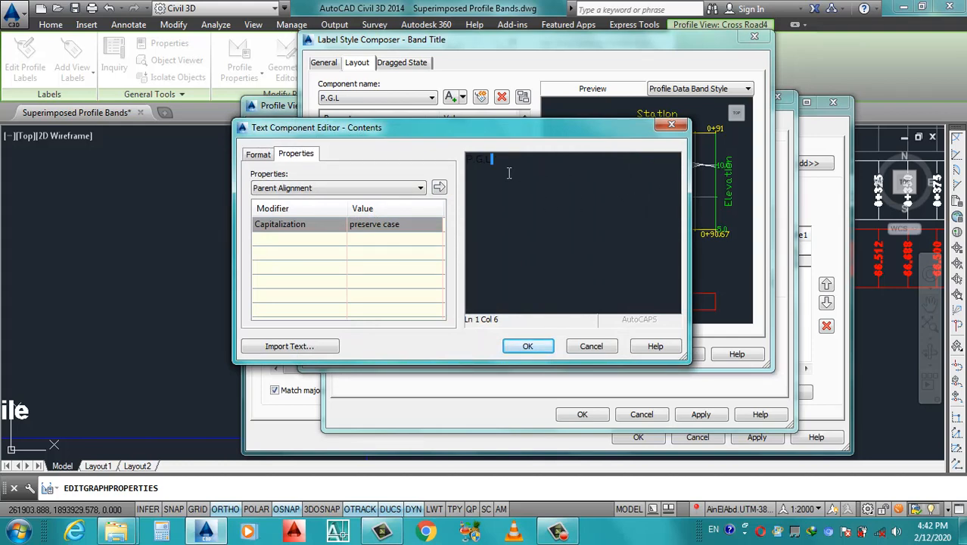
- Format the whole P.G.L title text in blue and bold, and accept the contents
key(ctrl+a)
click(258, 155)
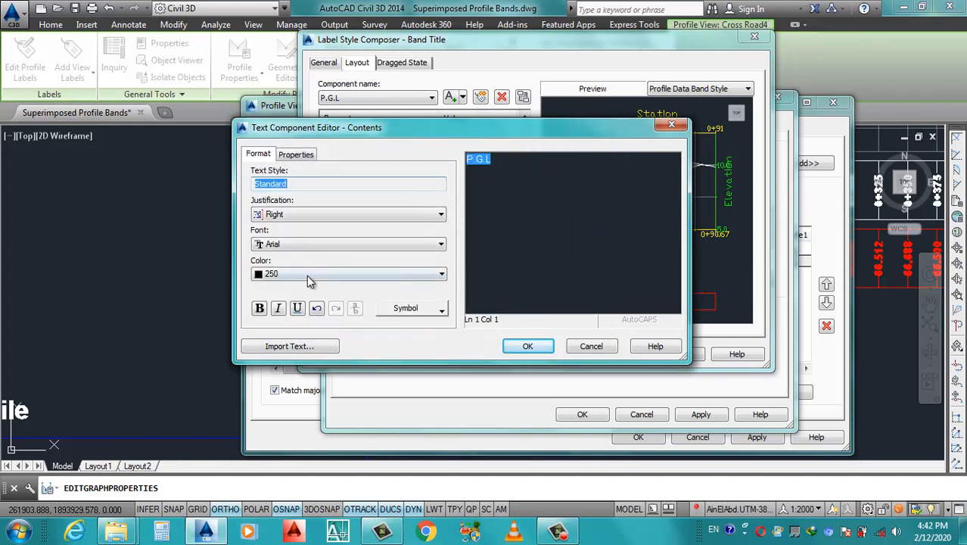
click(307, 275)
click(289, 327)
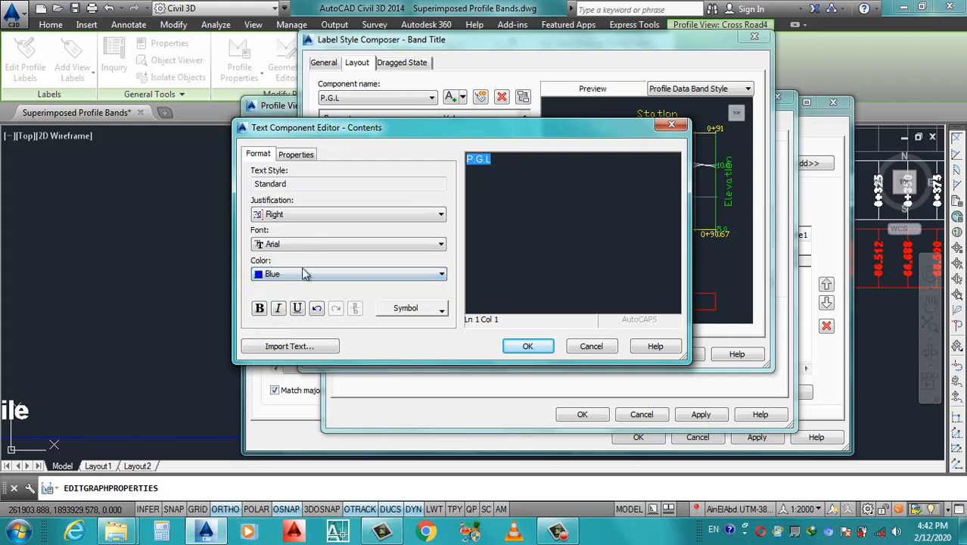
click(260, 309)
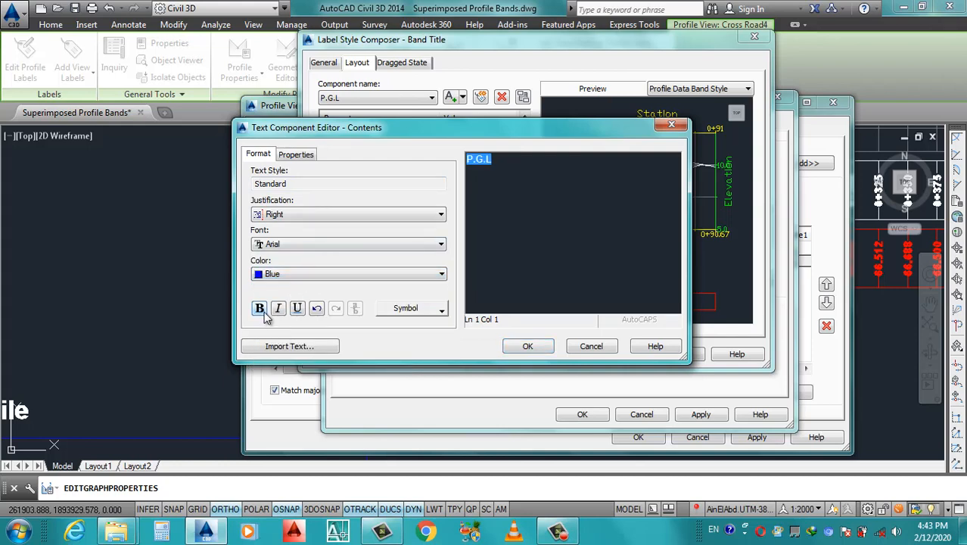
click(527, 346)
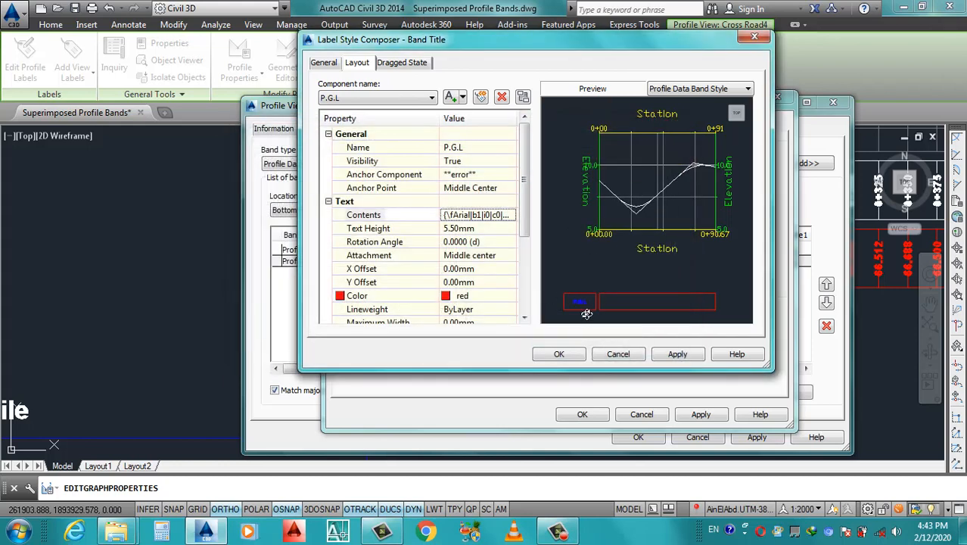
- Set the P.G.L title component's text color property to blue, then apply and accept the title label
scroll(524, 231, down, 2)
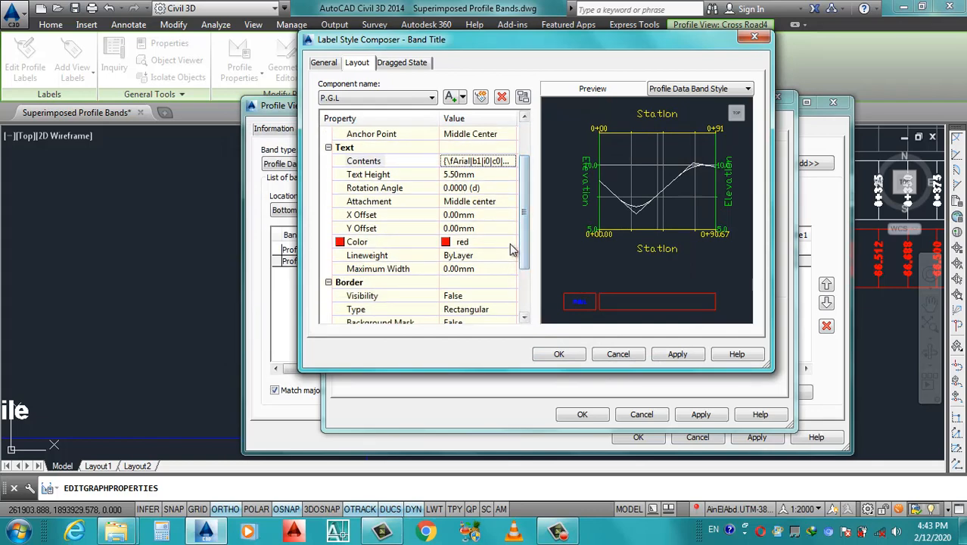
click(510, 242)
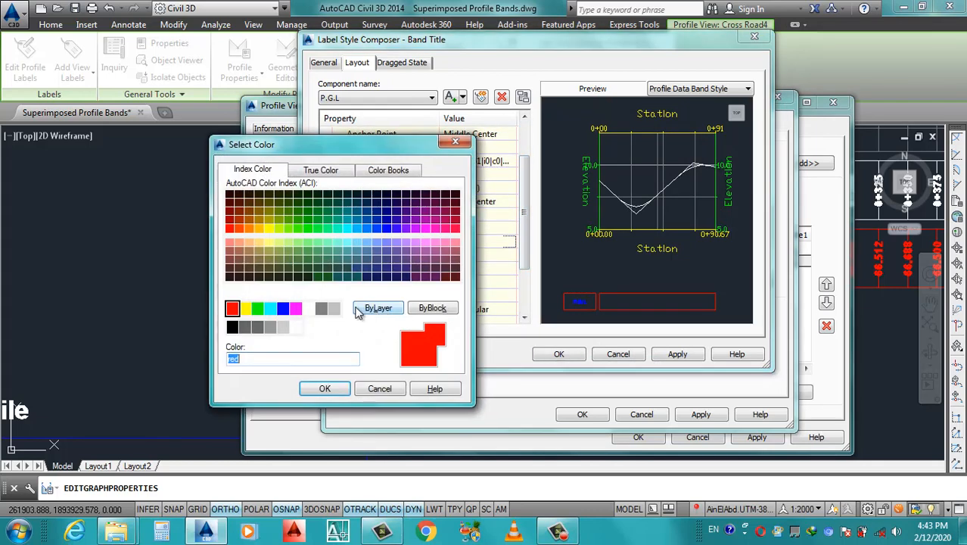
click(283, 308)
click(325, 388)
scroll(525, 317, down, 2)
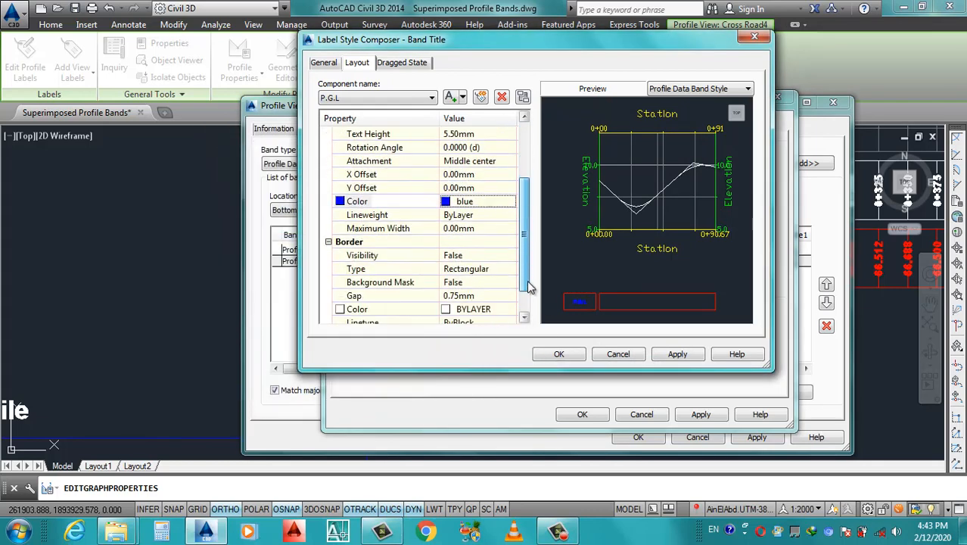
drag(527, 295, 526, 208)
drag(524, 129, 526, 299)
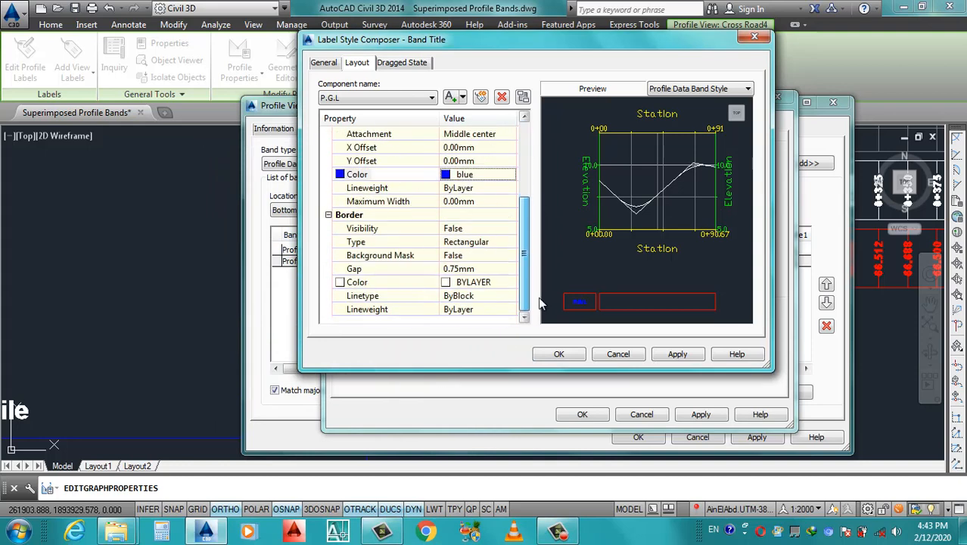
click(677, 354)
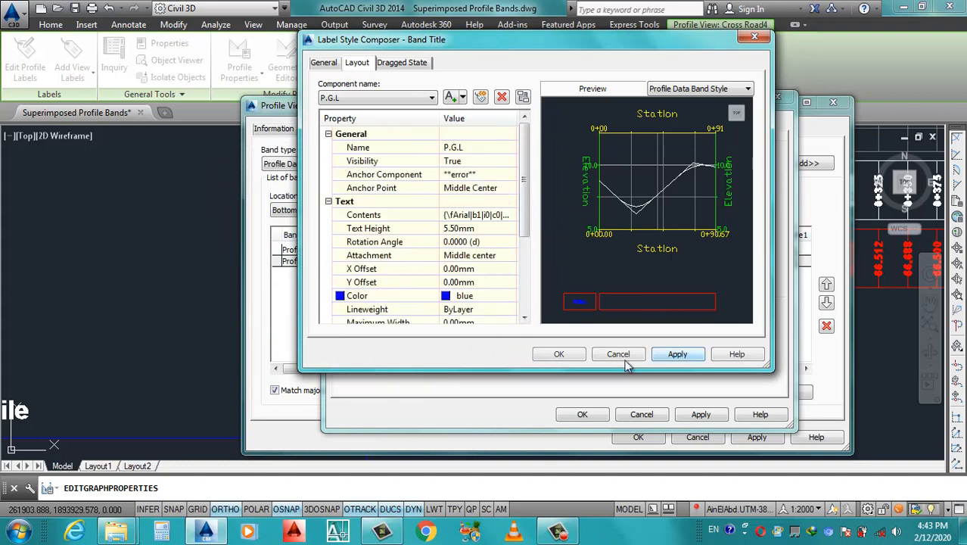
click(558, 355)
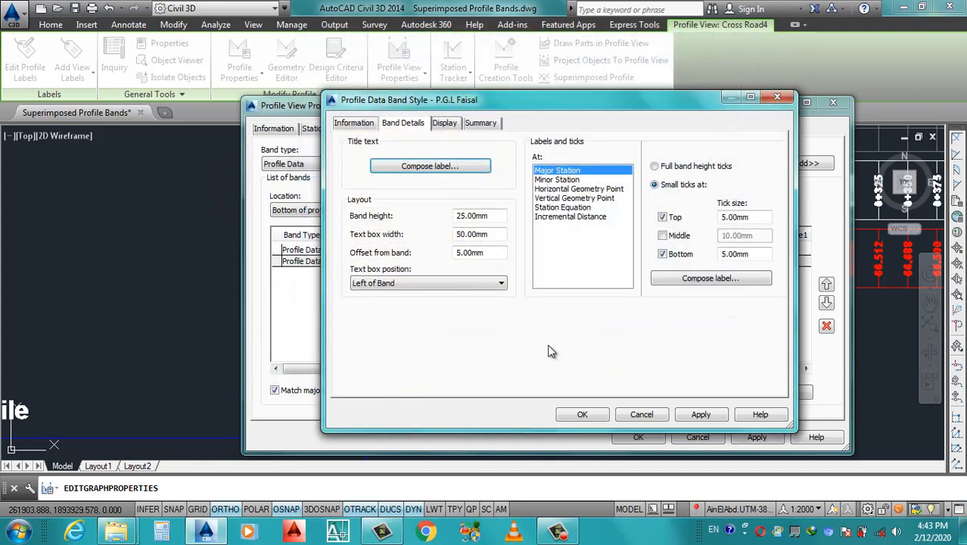
- Set the display color of the P.G.L style's Band Border and Band Title Box to blue
click(447, 123)
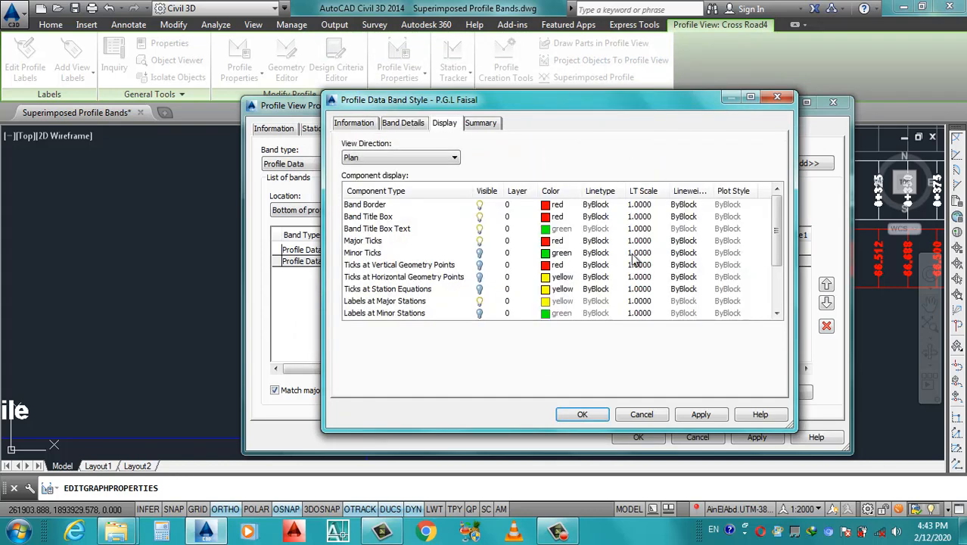
click(550, 210)
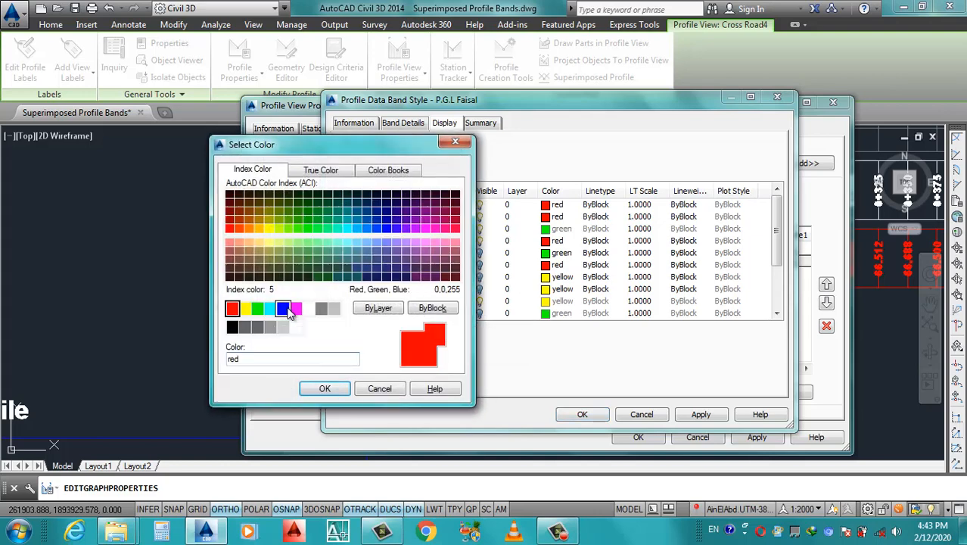
click(283, 309)
click(325, 388)
click(550, 218)
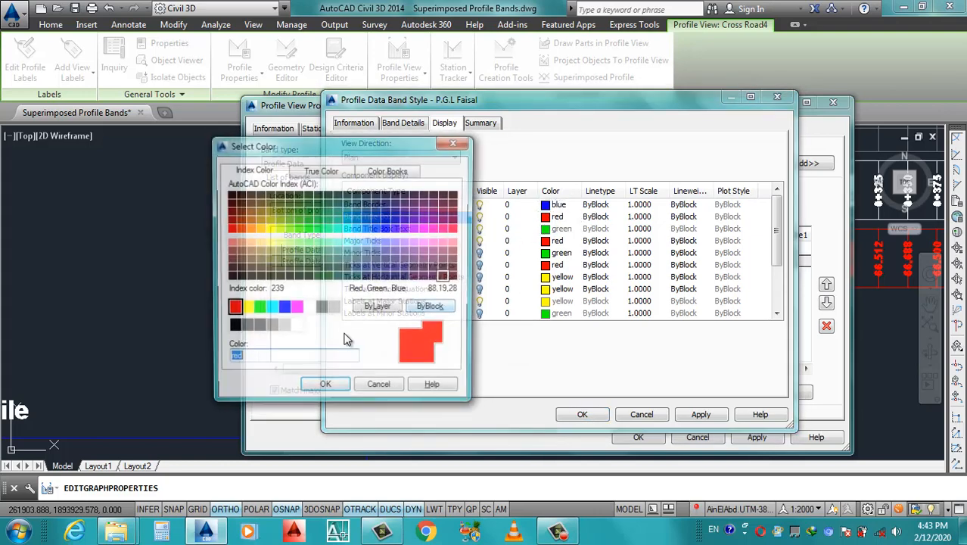
click(282, 309)
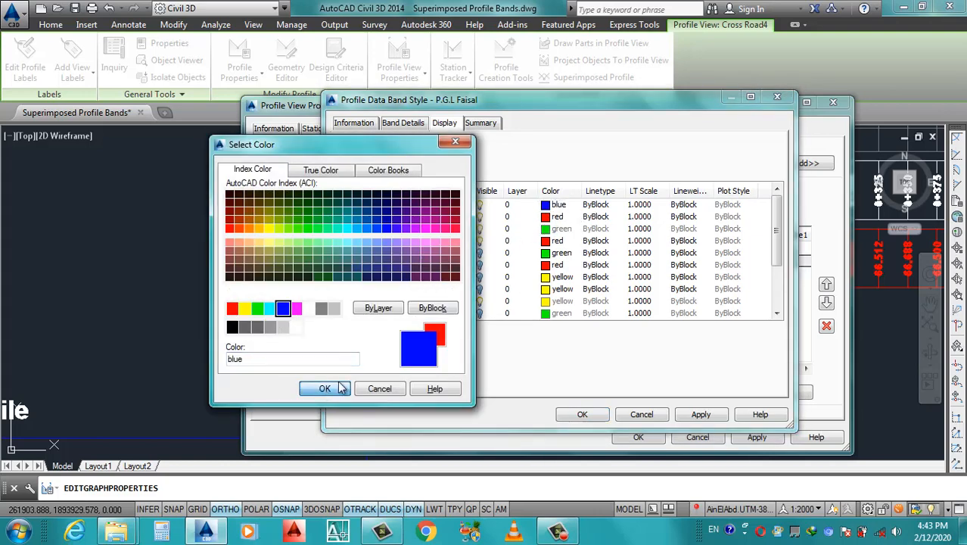
click(324, 389)
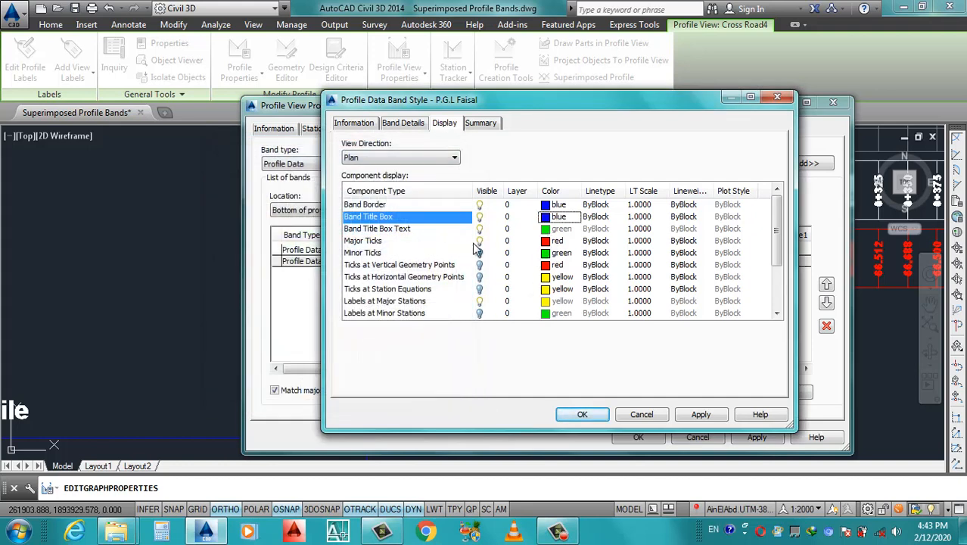
- Set the Major Ticks display color to blue and check the remaining components' visibility and colors
click(550, 242)
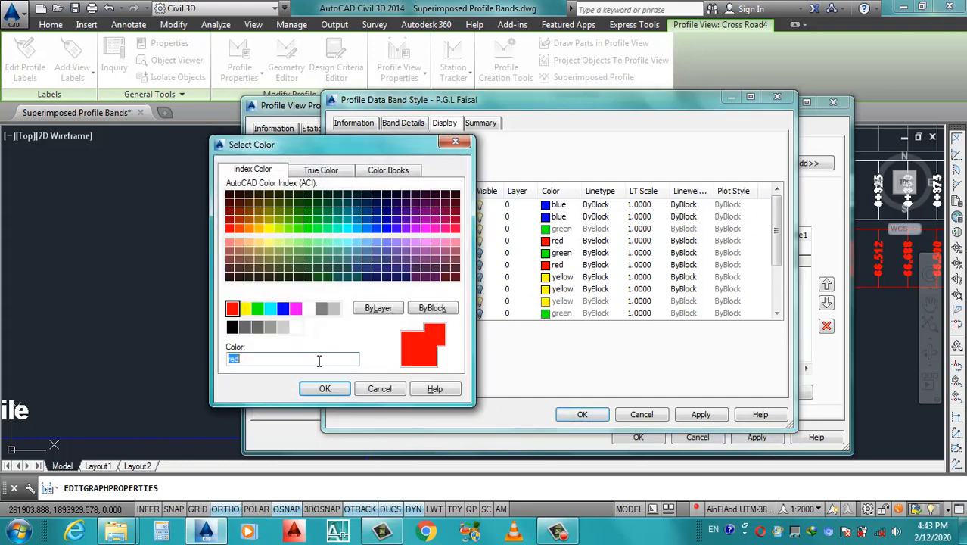
click(282, 309)
click(324, 388)
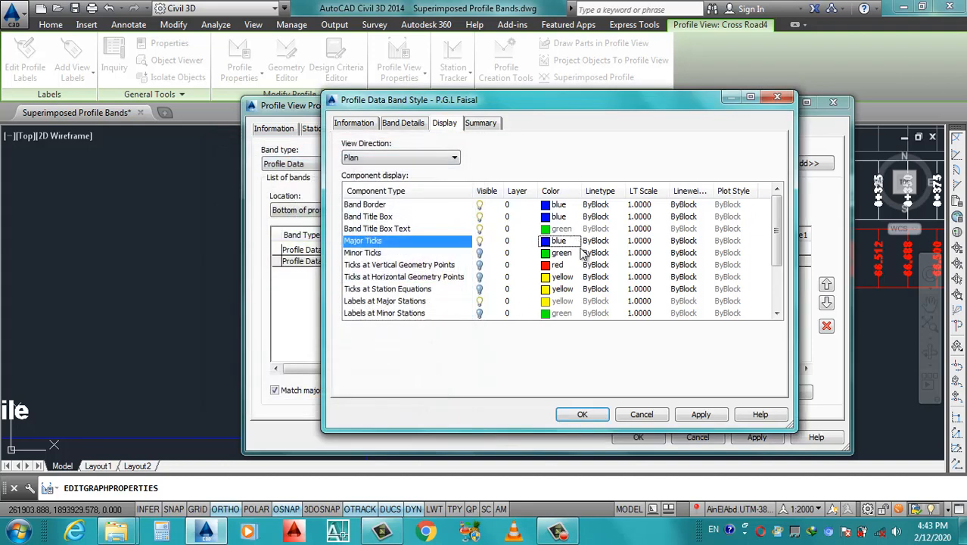
scroll(489, 294, down, 2)
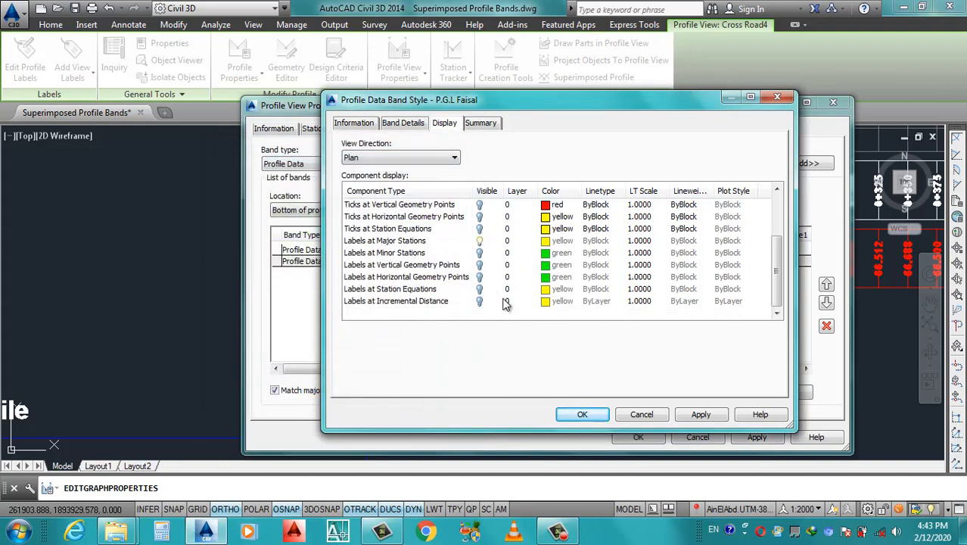
scroll(528, 287, up, 1)
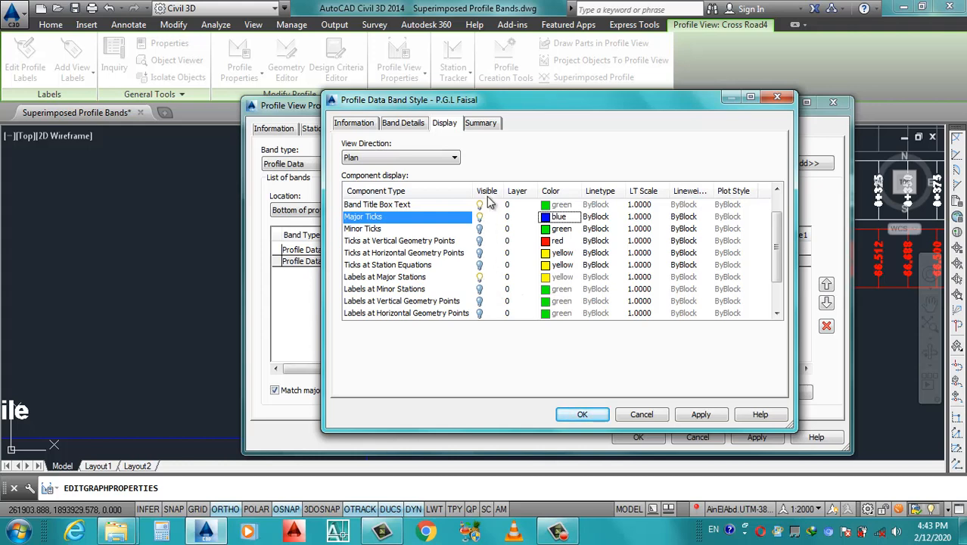
scroll(493, 263, up, 1)
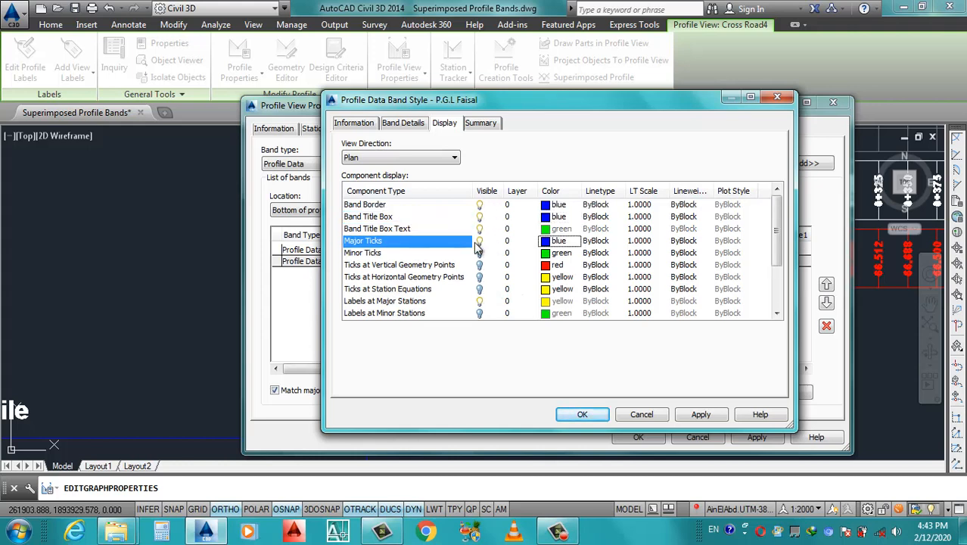
scroll(513, 260, down, 2)
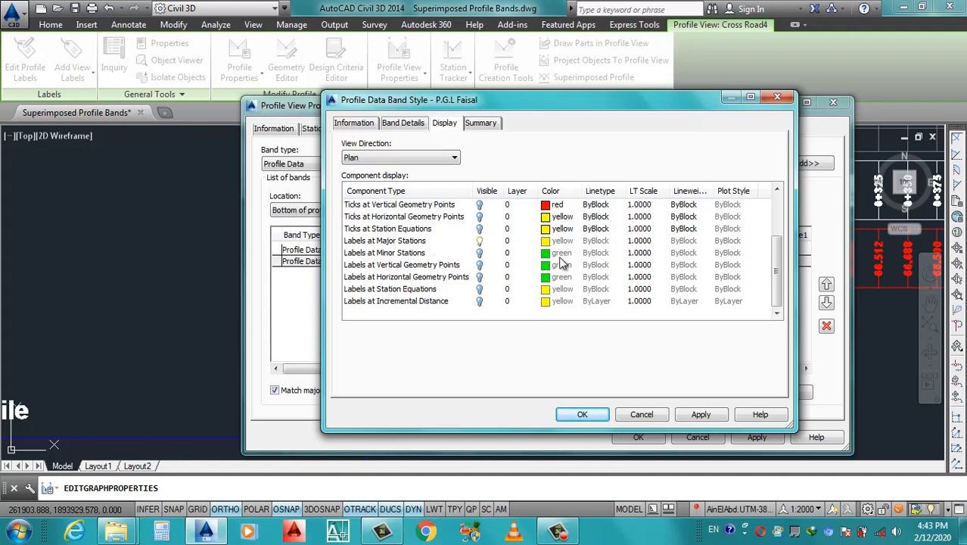
- Apply the P.G.L style's display settings and rename the Major Station label's N.G.L component to P.G.L
scroll(561, 263, up, 2)
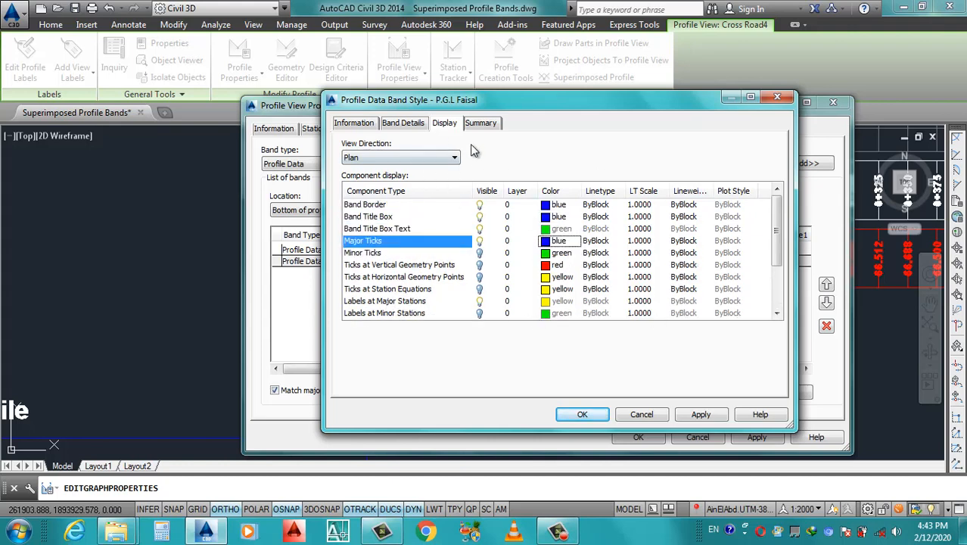
click(701, 414)
click(409, 129)
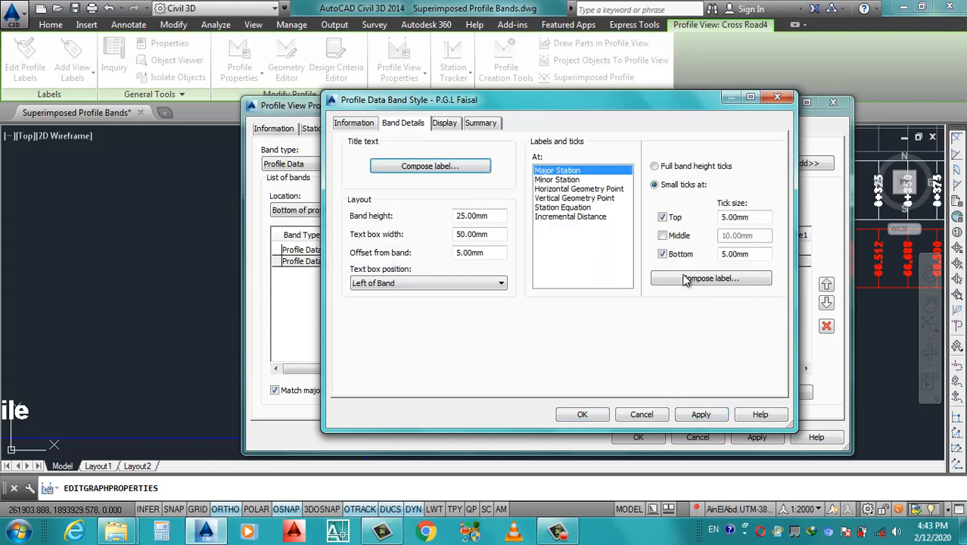
click(697, 279)
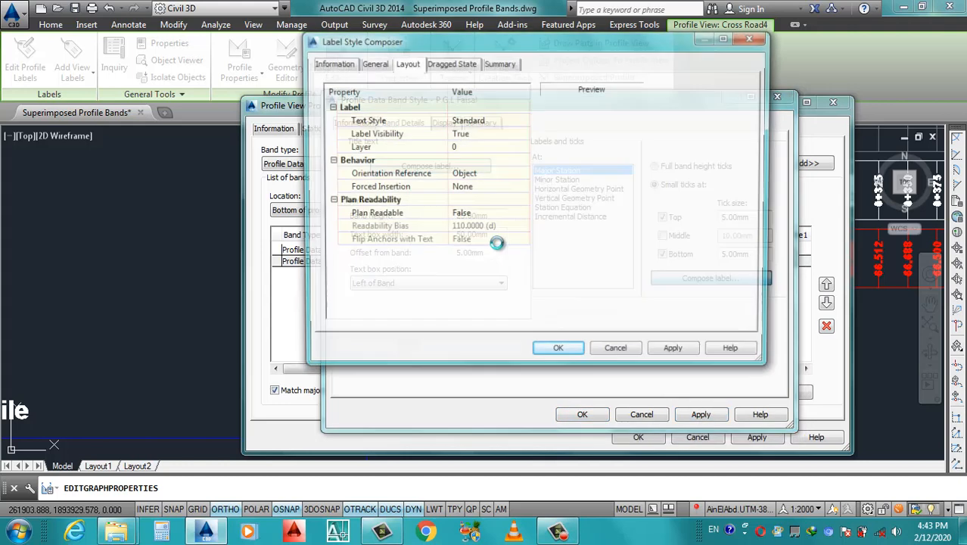
click(473, 148)
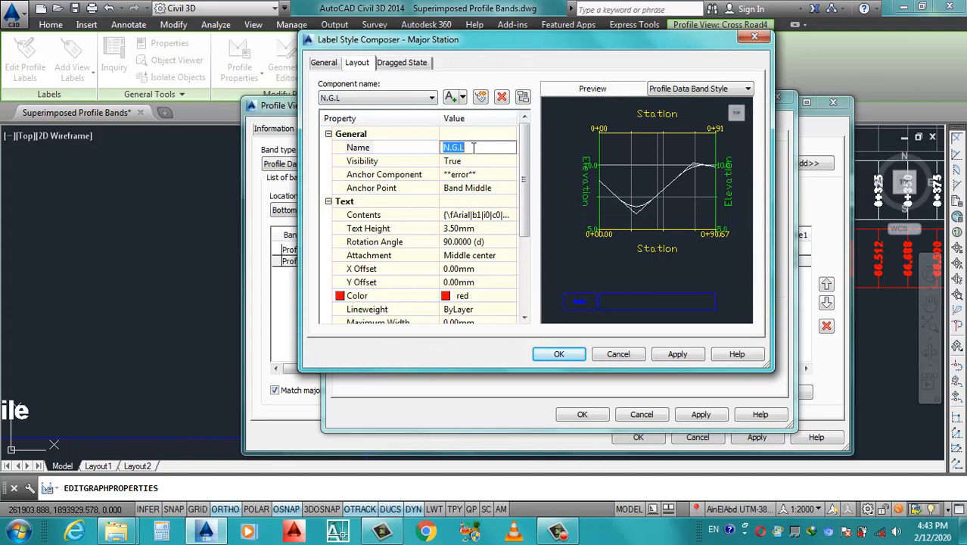
text(P.G.L)
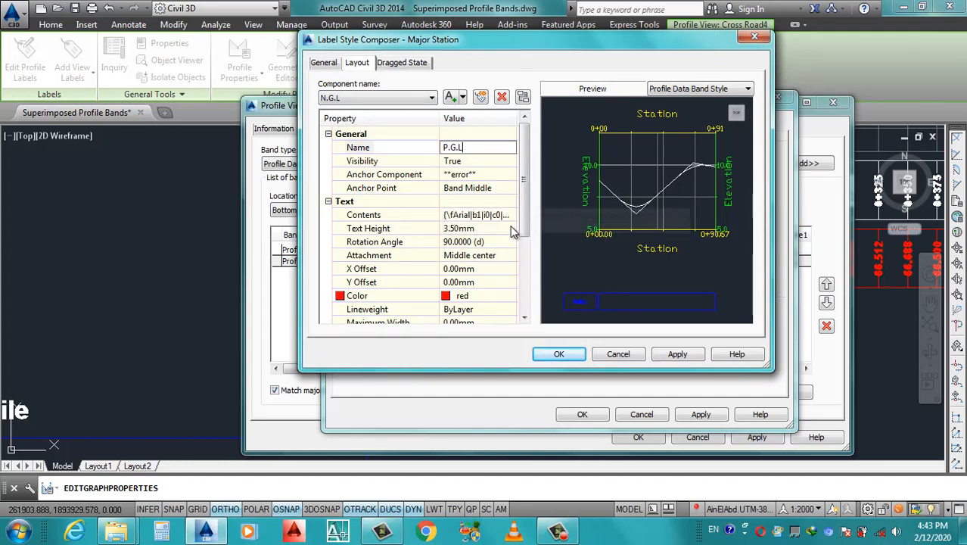
key(Return)
- Replace the P.G.L component's label contents with Profile2 Elevation at a precision of 0.001
click(514, 216)
click(530, 215)
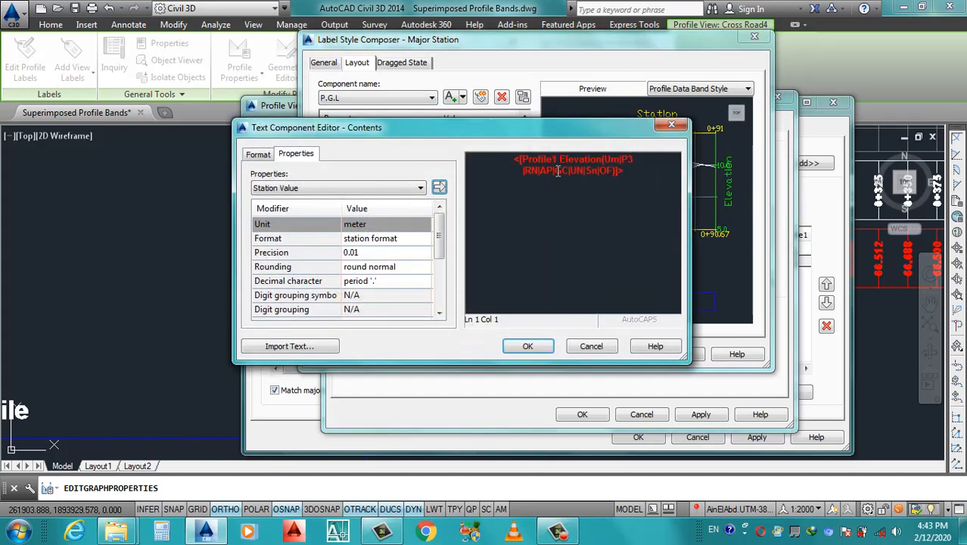
click(574, 171)
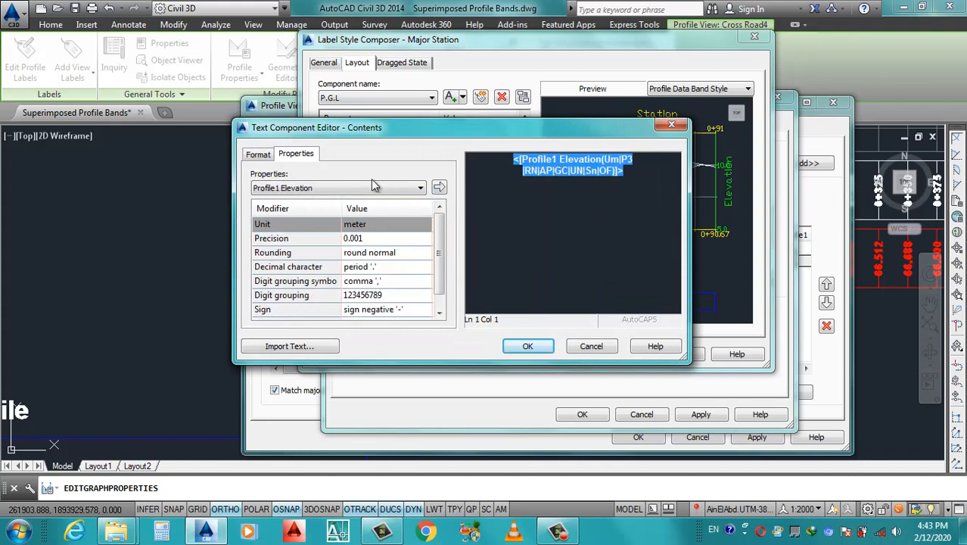
click(327, 191)
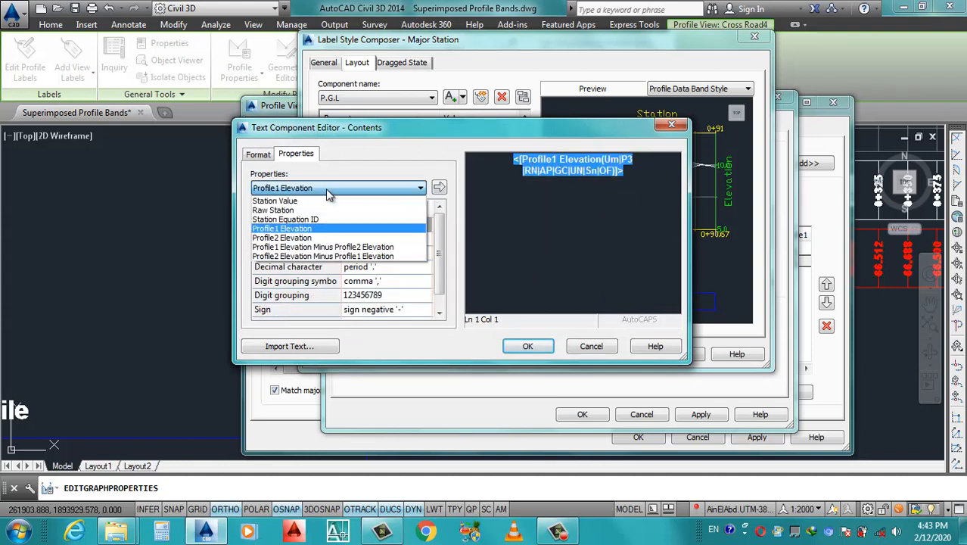
click(294, 239)
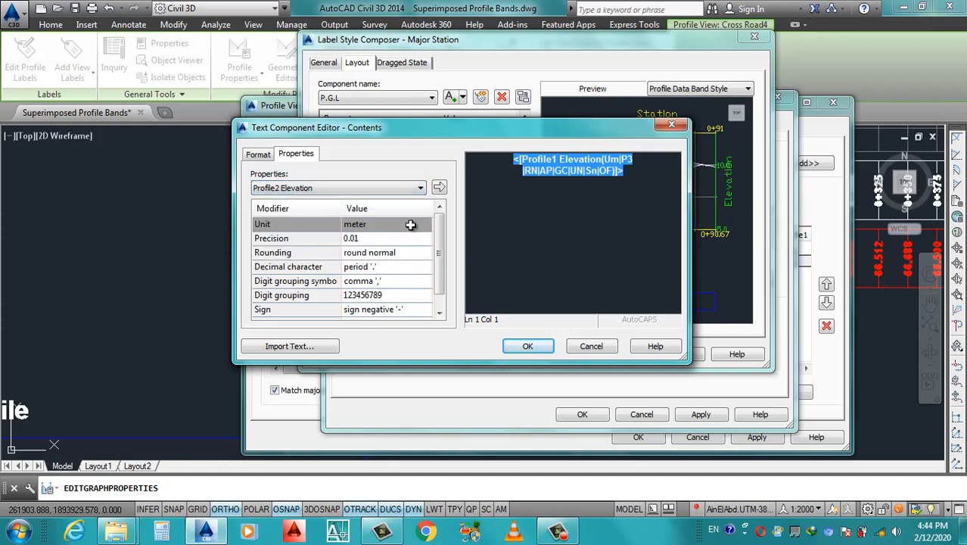
click(372, 239)
click(374, 238)
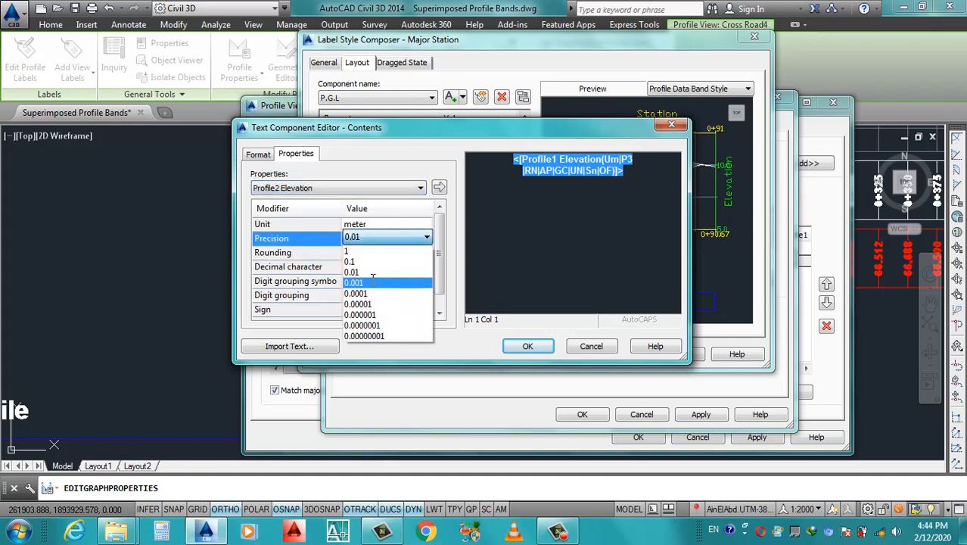
click(376, 282)
drag(439, 242, 438, 275)
scroll(437, 275, up, 1)
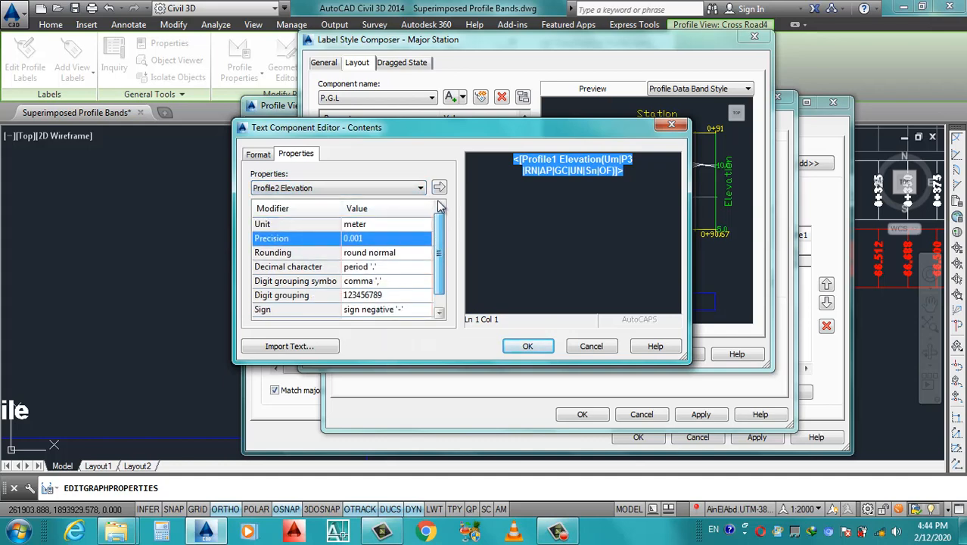
click(439, 187)
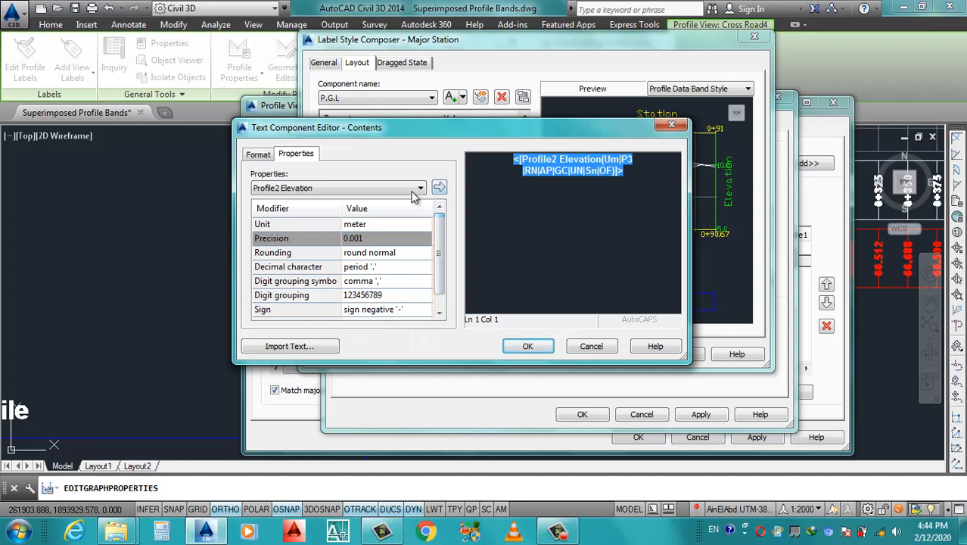
- Format the Profile2 Elevation text in blue and bold, and accept the contents
click(258, 155)
click(307, 278)
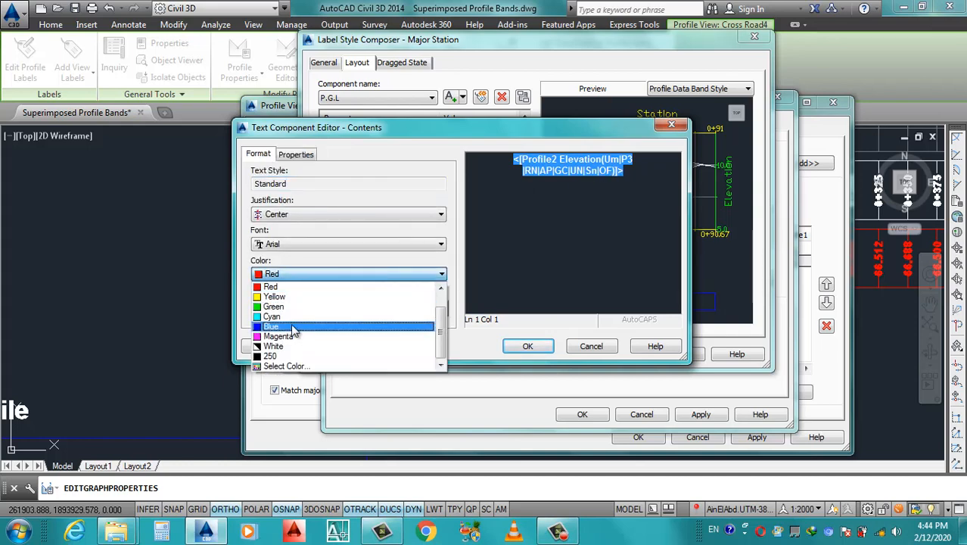
click(292, 330)
click(259, 310)
click(259, 311)
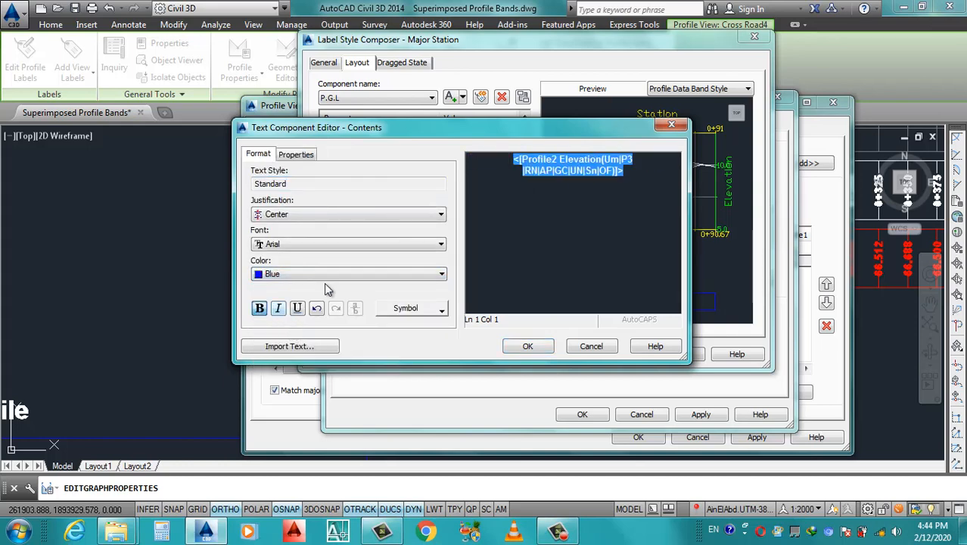
click(523, 347)
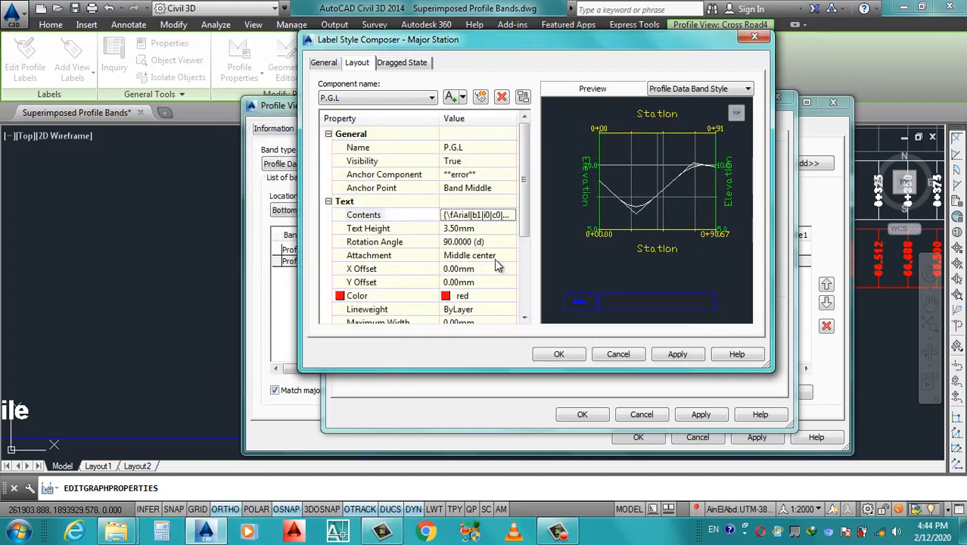
- Open the color choice for the Major Station P.G.L component's text
scroll(497, 265, down, 2)
click(510, 228)
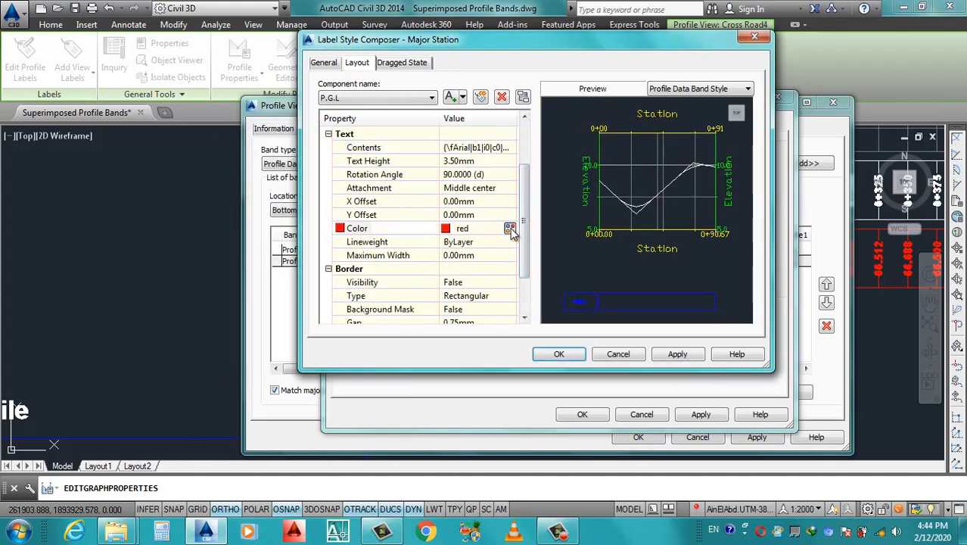
- Set the P.G.L component's colour to blue in the major station label and save the P.G.L band style
click(510, 228)
click(283, 308)
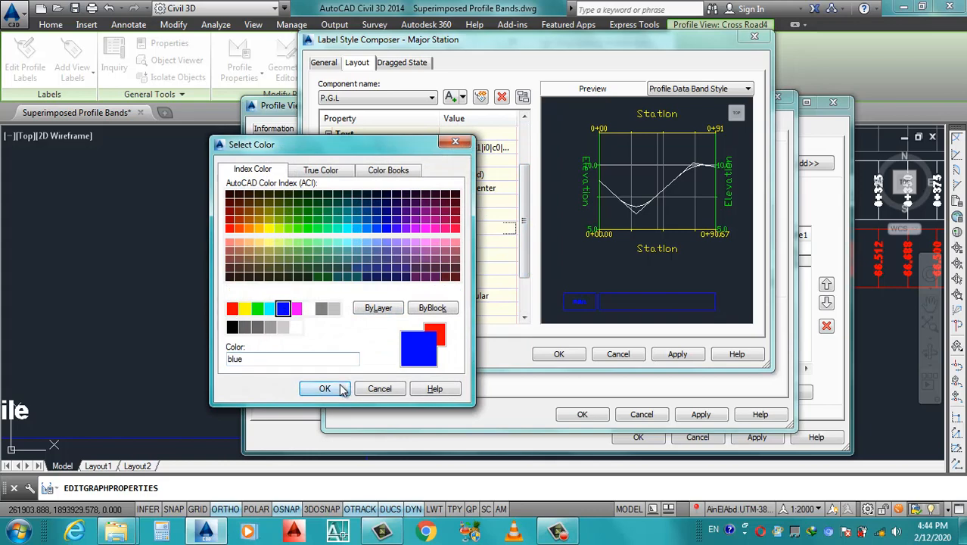
click(325, 388)
click(677, 355)
key(Return)
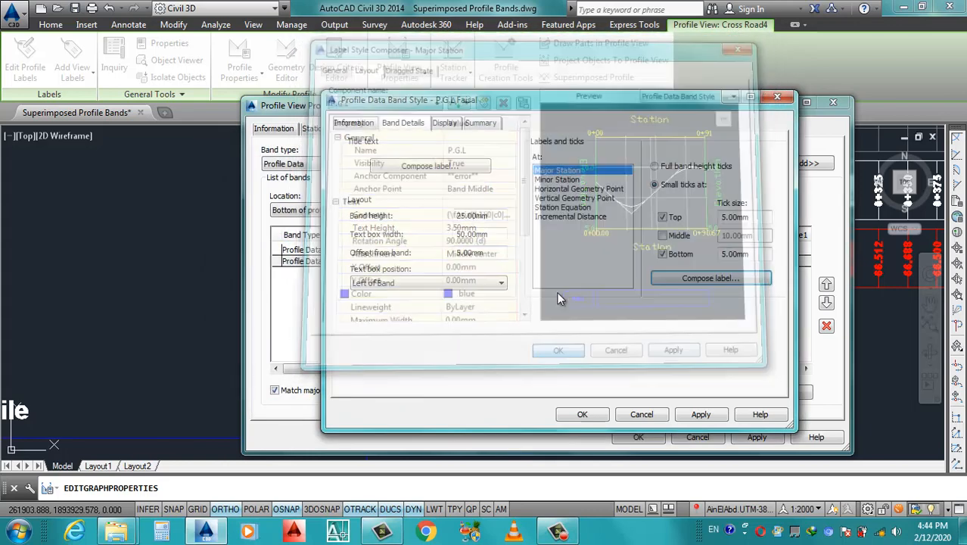
click(701, 415)
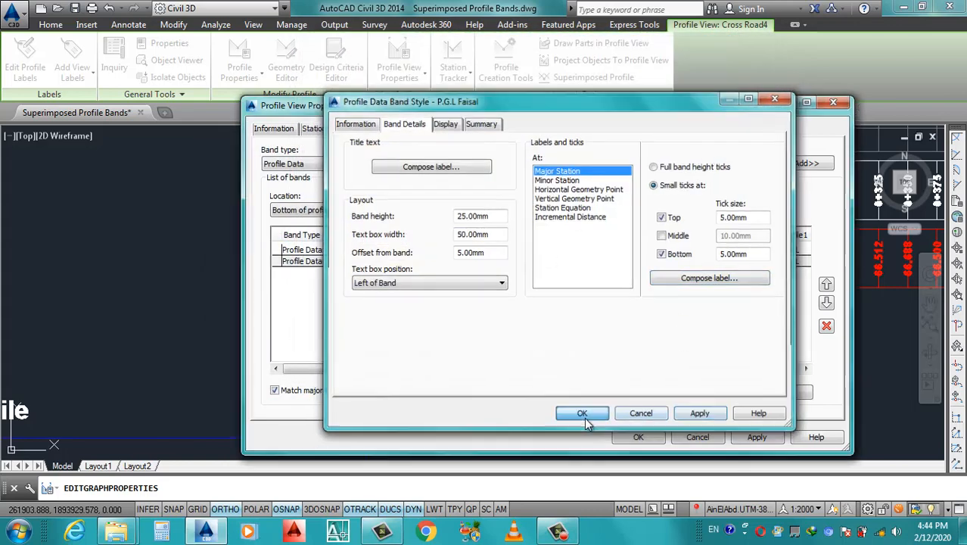
click(582, 414)
- Add the P.G.L band at the bottom of the profile view with P.G.L as Profile 1, and apply it
click(805, 163)
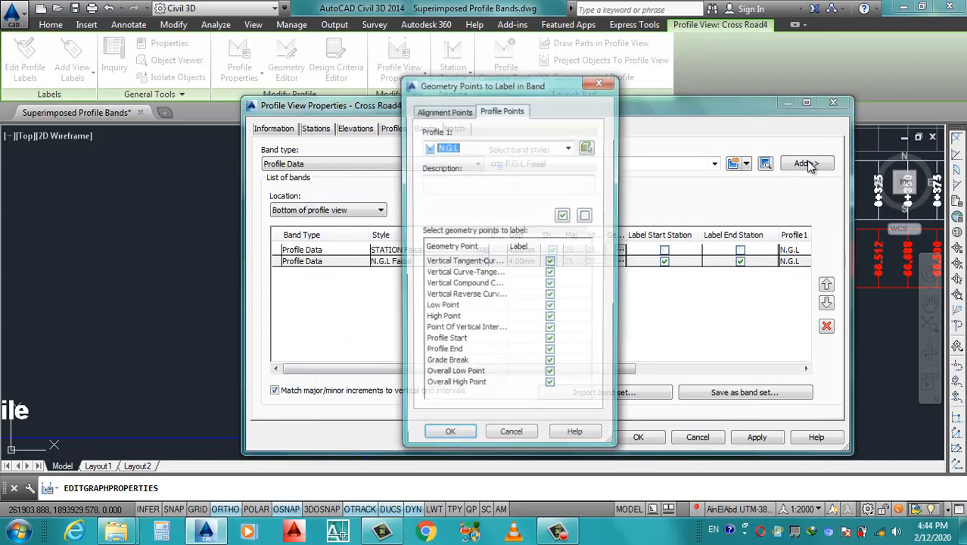
click(529, 150)
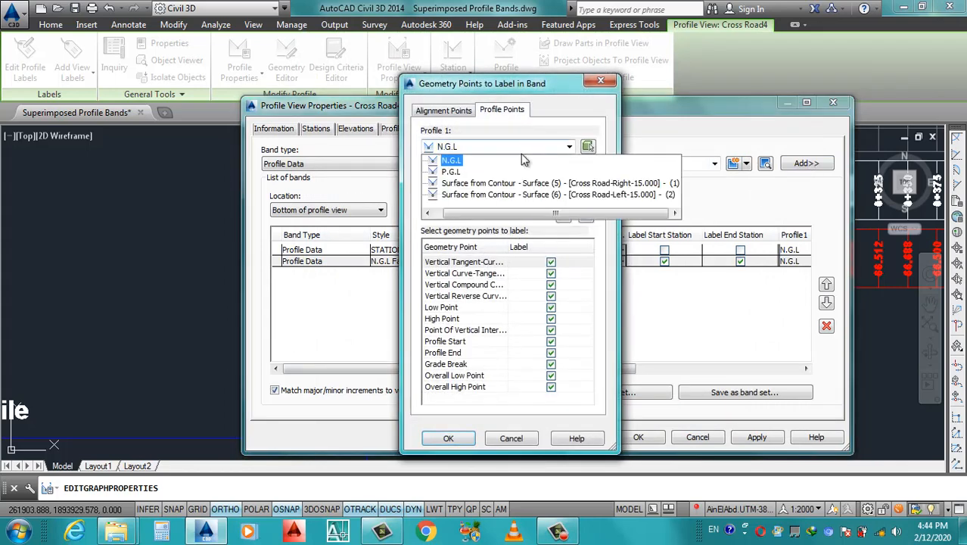
click(452, 172)
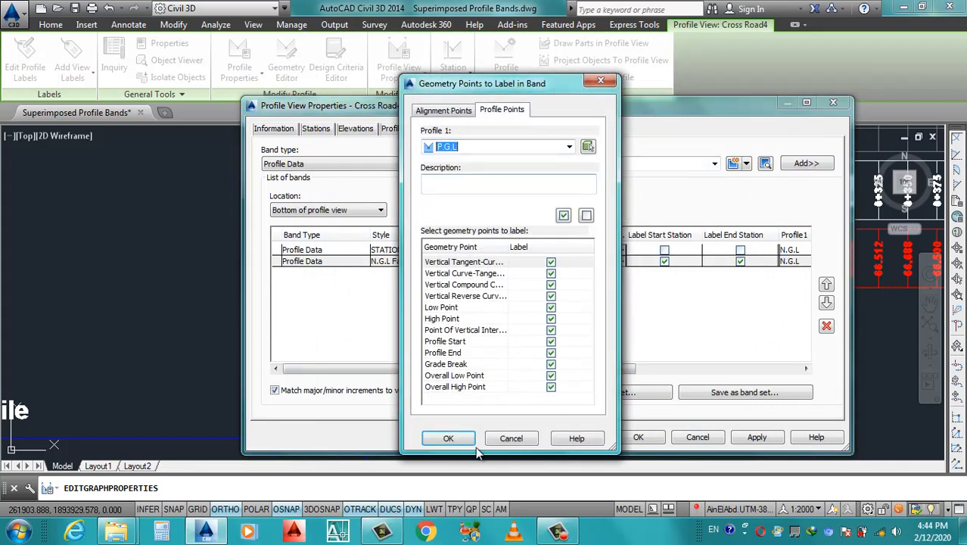
click(447, 438)
click(757, 437)
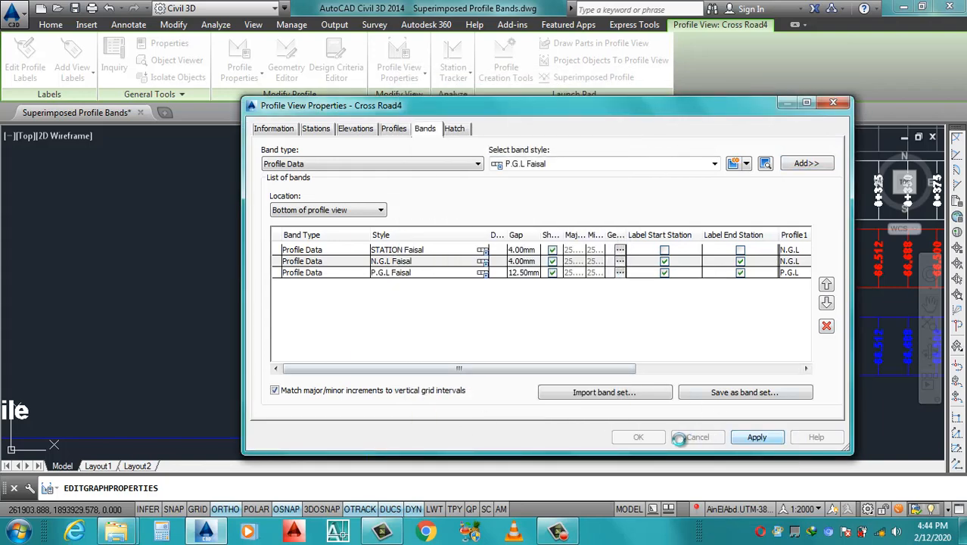
click(638, 437)
key(Escape)
- Set the P.G.L band's gap to 4 mm in the Cross Road profile view properties and apply the change
scroll(572, 324, down, 6)
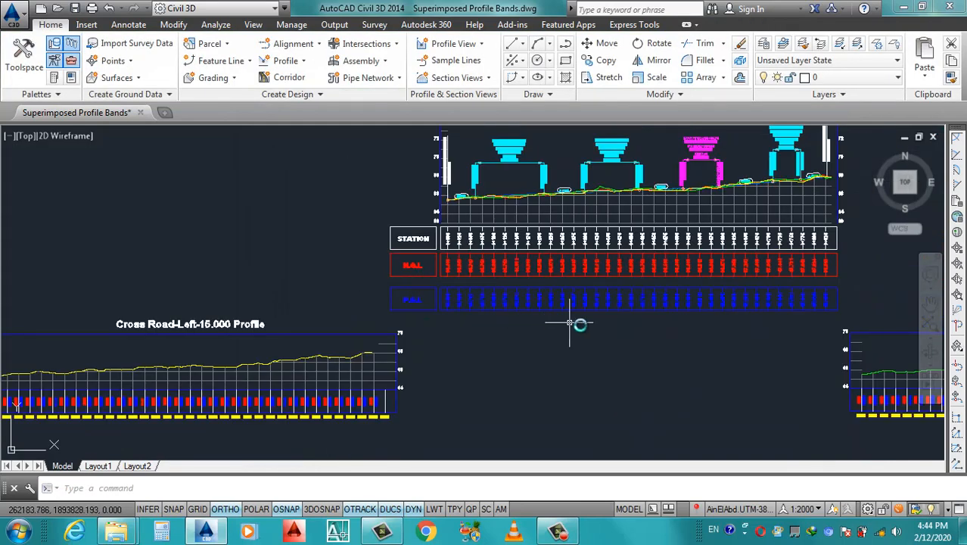
scroll(497, 311, up, 3)
scroll(497, 310, up, 2)
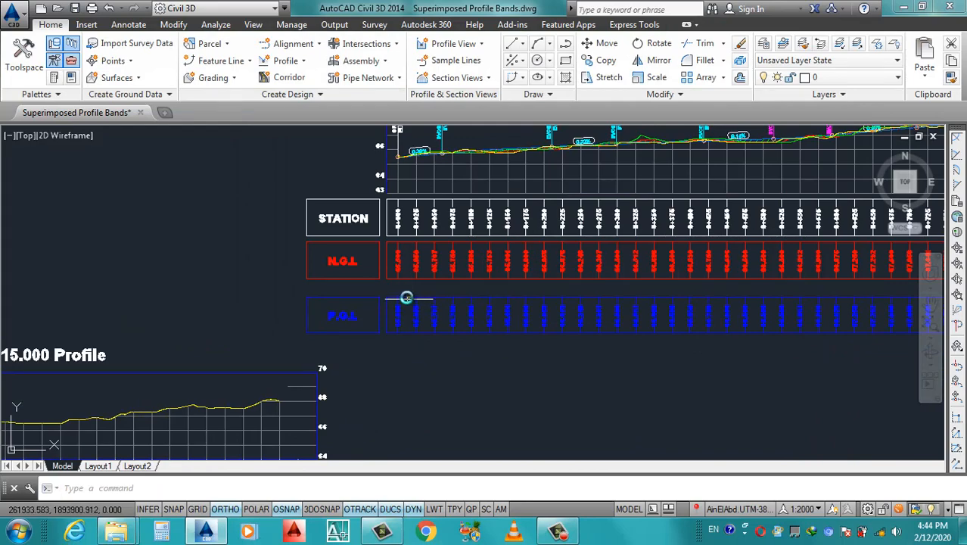
scroll(405, 297, up, 4)
click(394, 295)
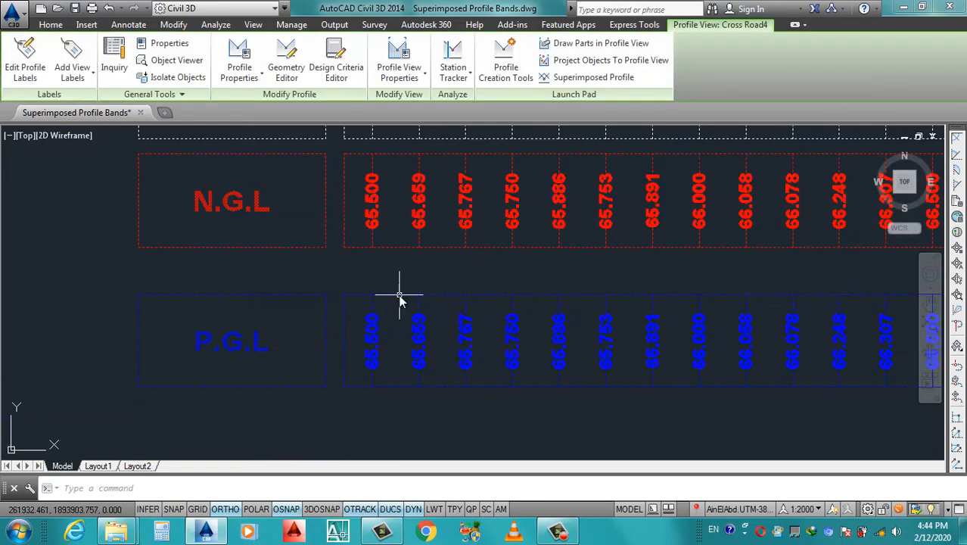
right_click(399, 297)
click(502, 440)
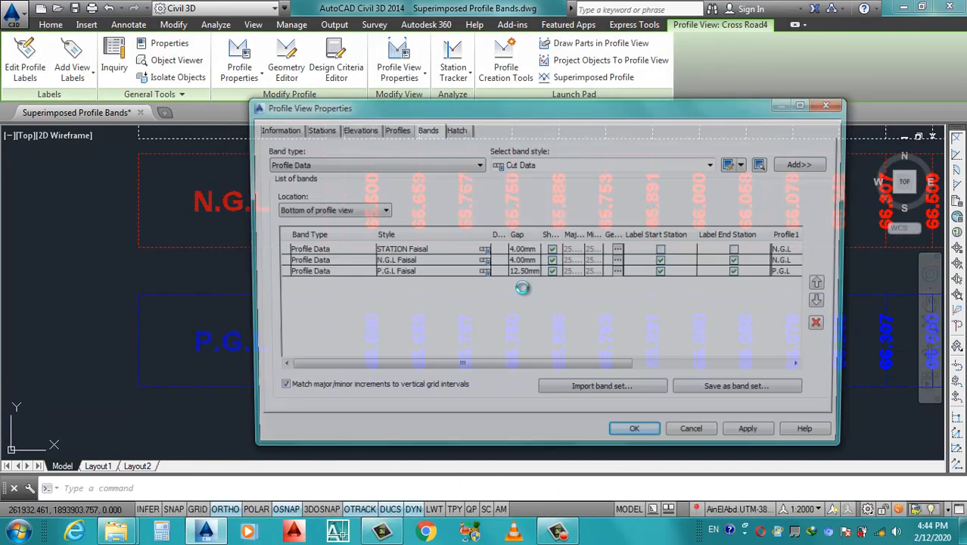
click(520, 274)
click(521, 275)
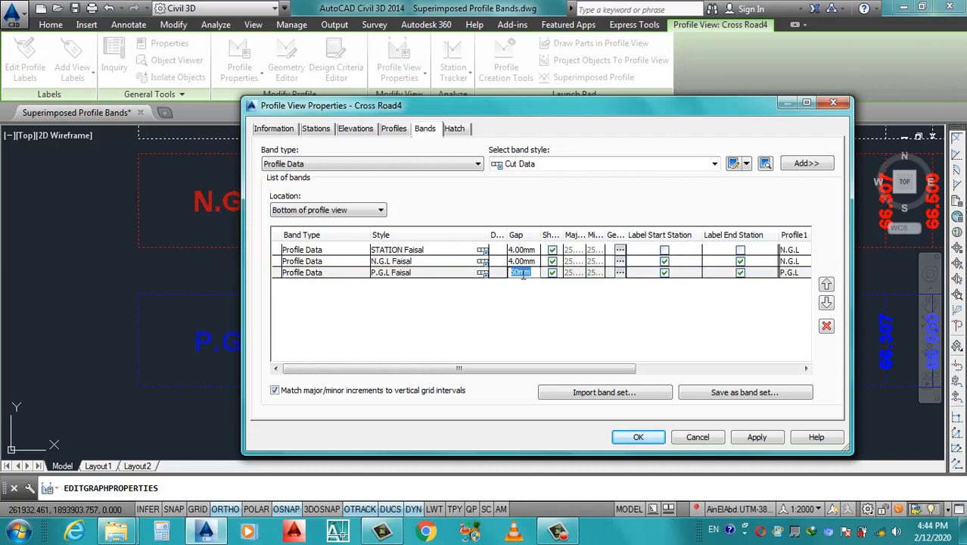
click(756, 437)
click(638, 438)
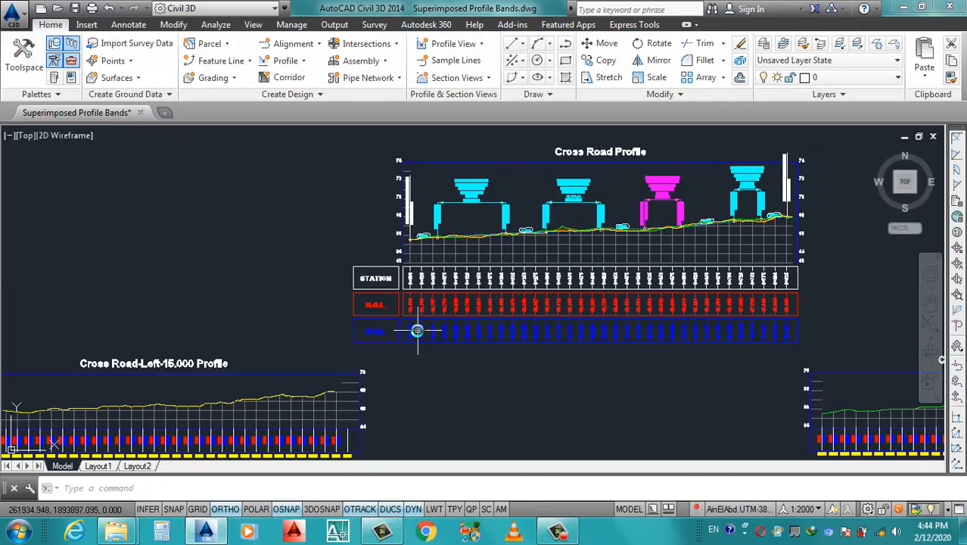
- Move the Cross Road profile view with its bands straight up by about 60 units
scroll(417, 331, up, 3)
scroll(302, 324, down, 3)
scroll(423, 308, up, 2)
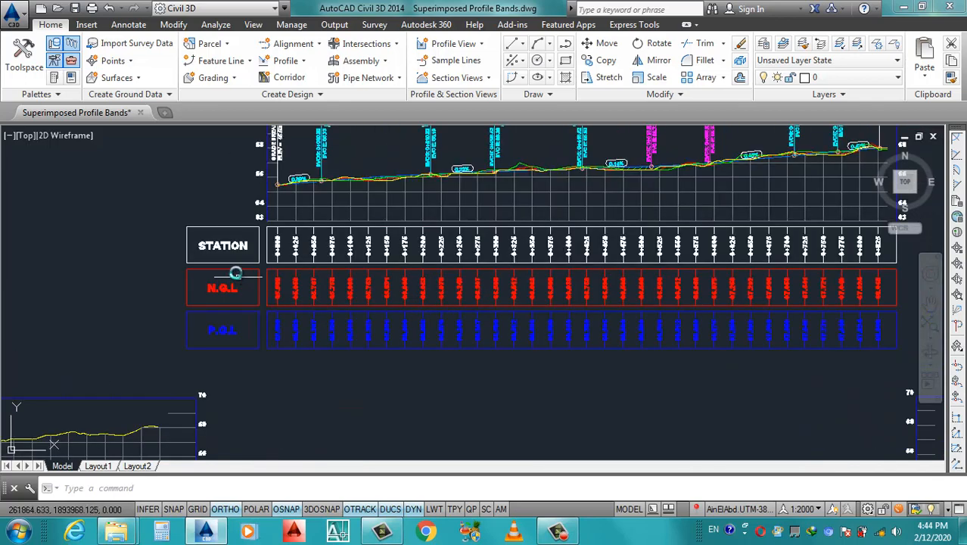
scroll(457, 287, down, 4)
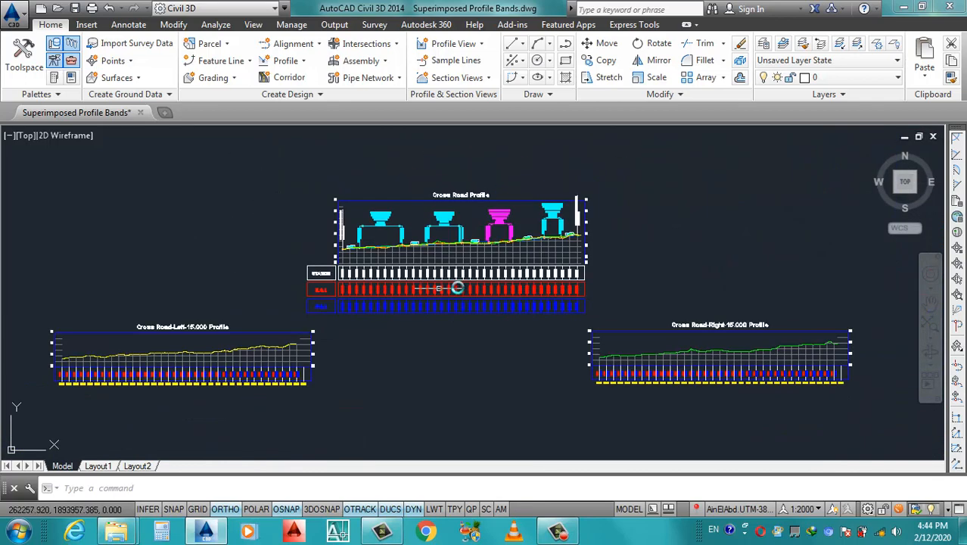
scroll(457, 288, up, 3)
click(464, 309)
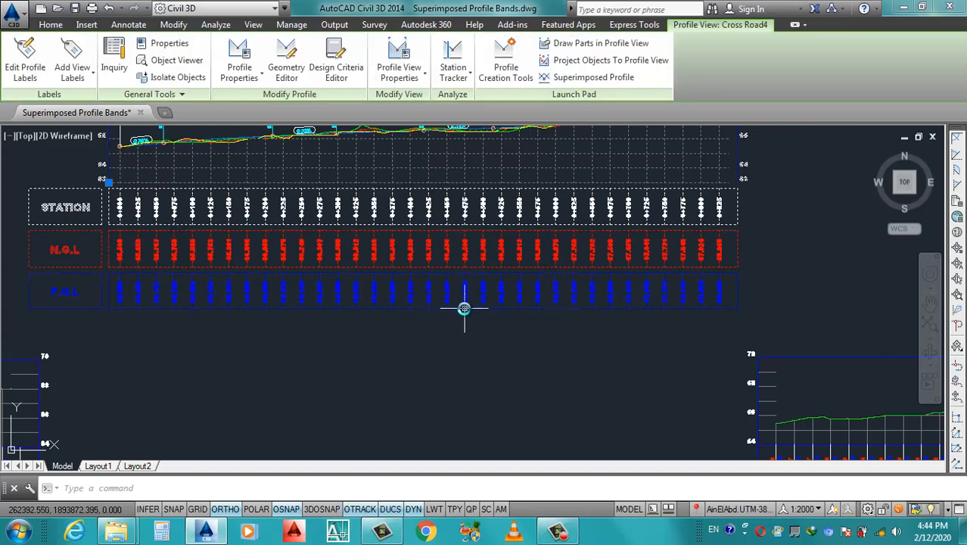
text(m)
key(Return)
click(771, 290)
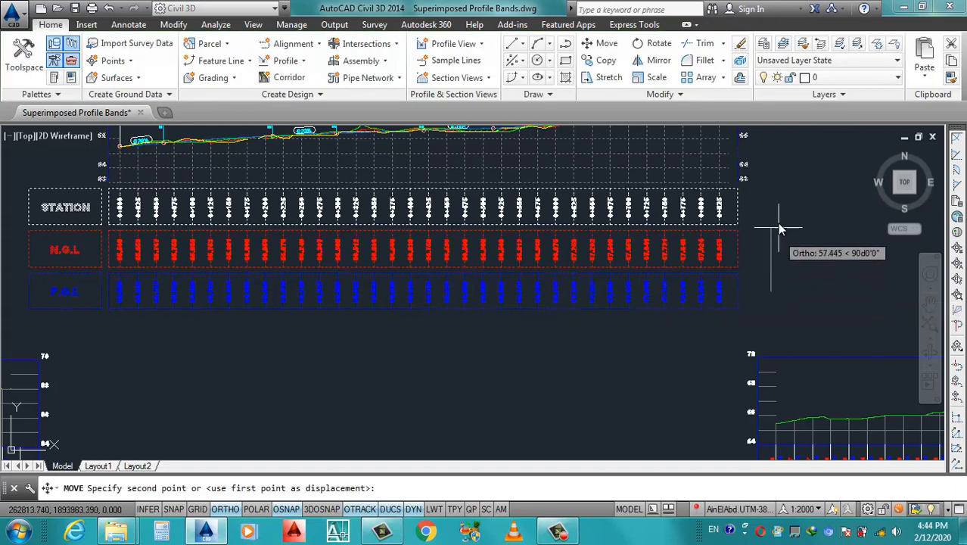
click(778, 221)
- Create a copy of the existing N.G.L profile data band style from the Cross Road profile view's band settings
scroll(595, 291, down, 3)
scroll(540, 264, up, 2)
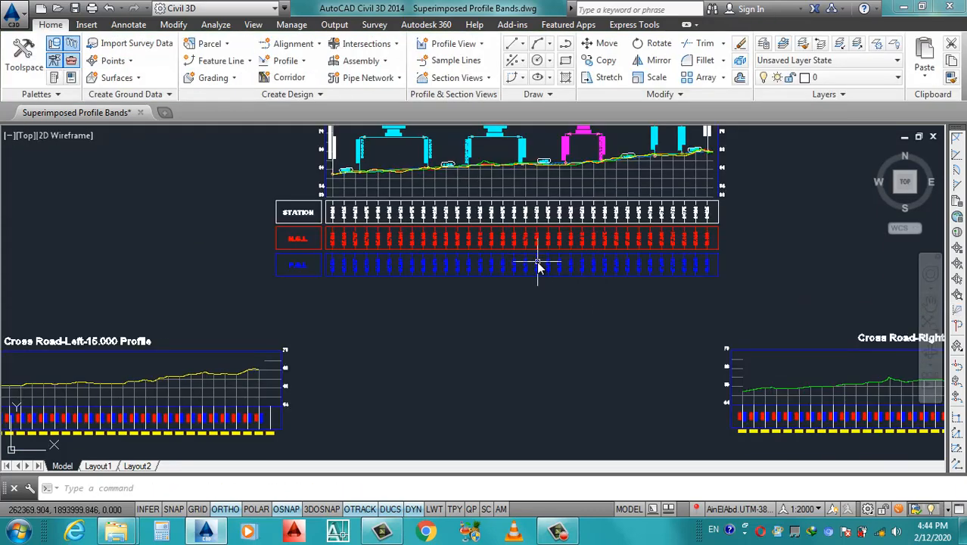
scroll(498, 298, down, 1)
scroll(492, 270, up, 3)
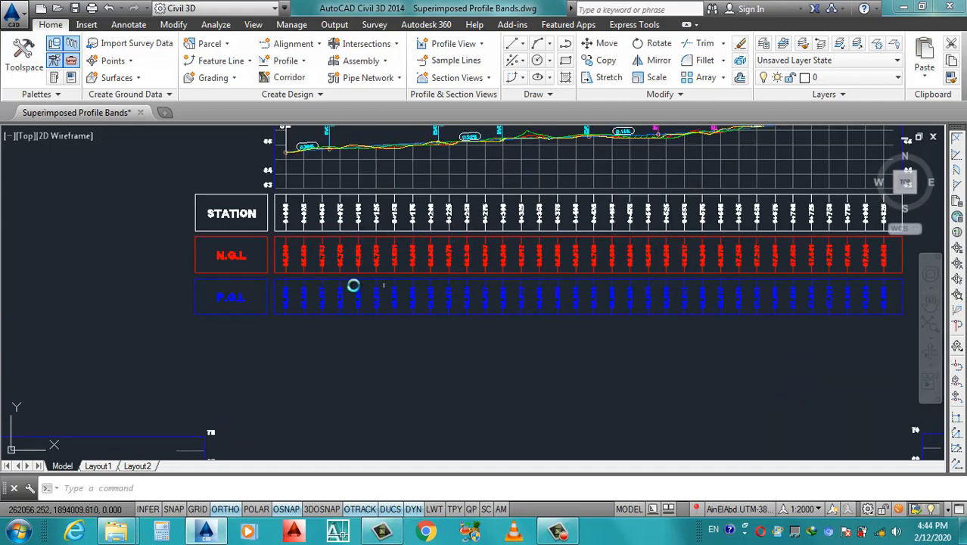
click(265, 246)
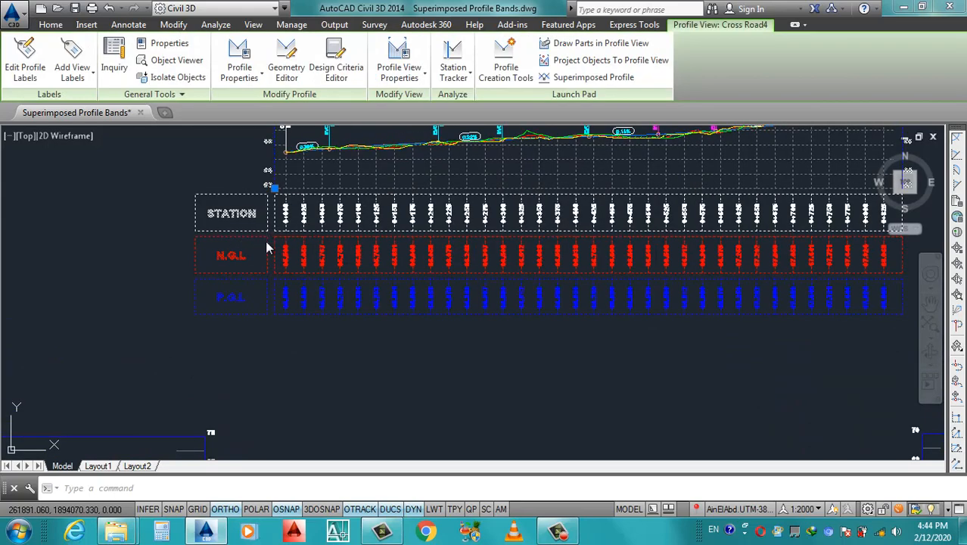
right_click(266, 247)
click(349, 382)
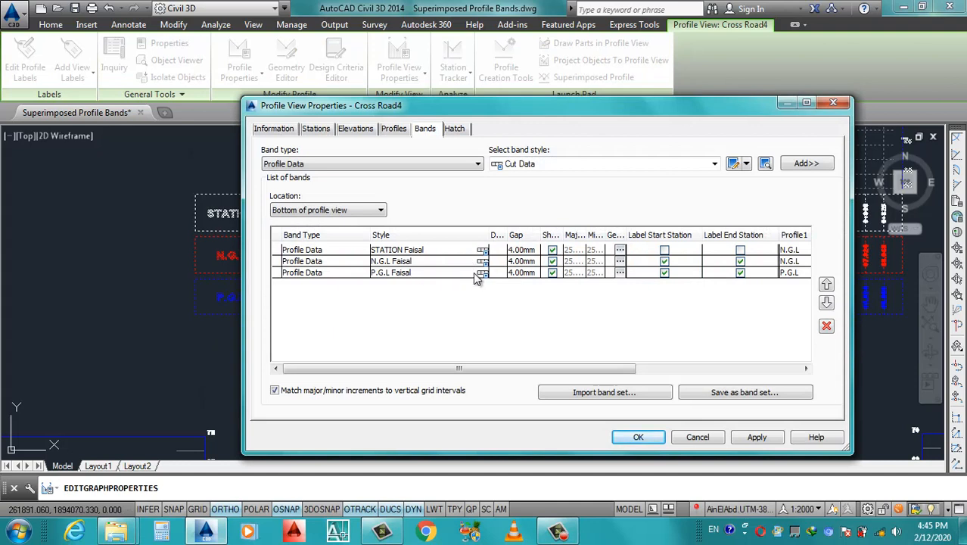
click(714, 163)
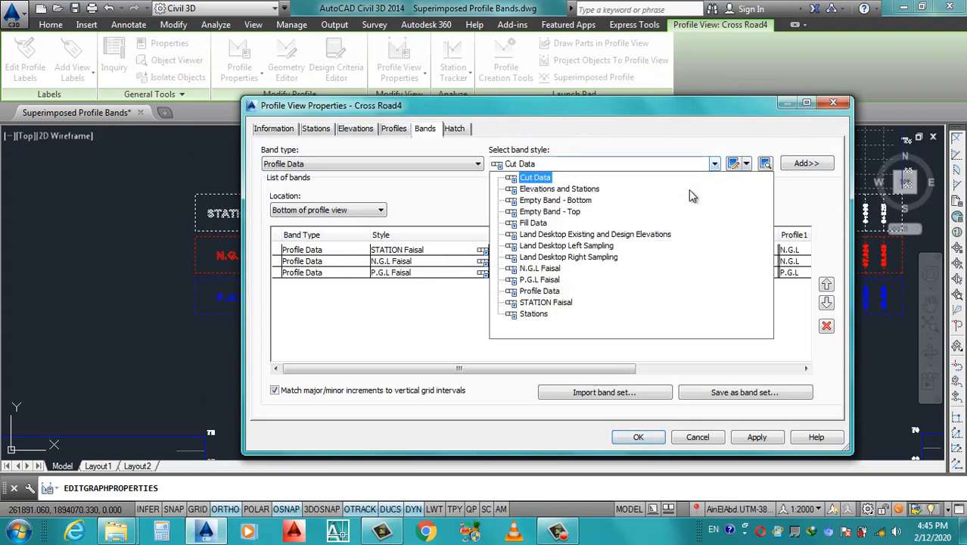
click(548, 269)
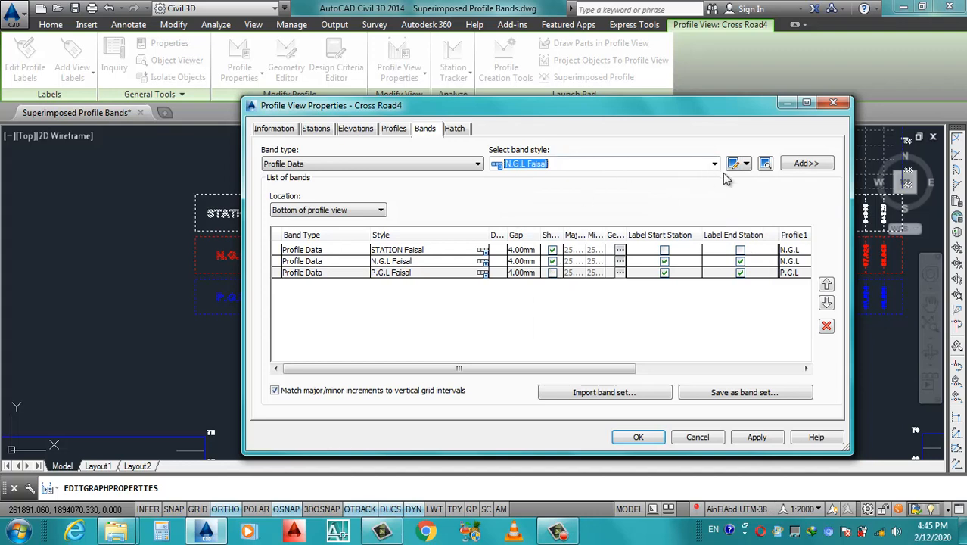
click(745, 164)
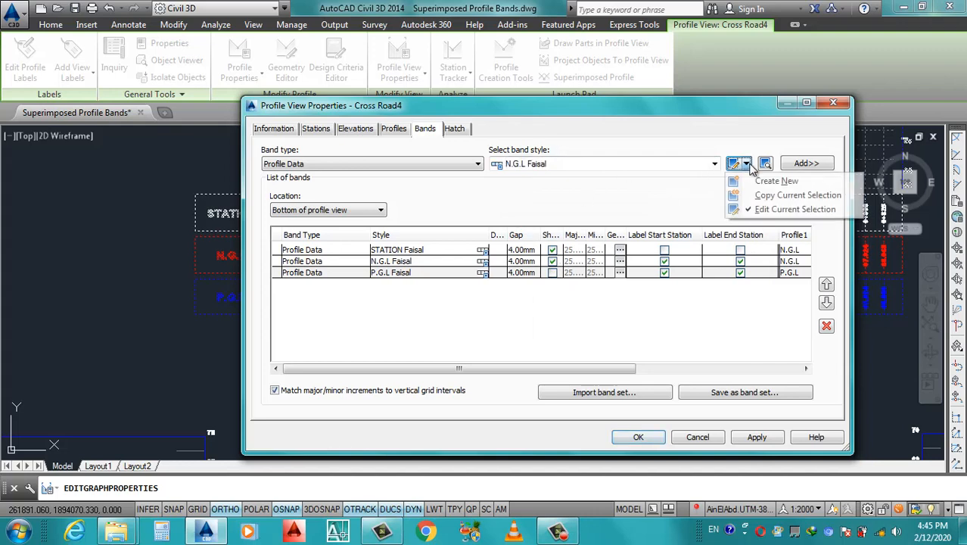
click(768, 196)
- Name the copied band style "N.G.L (R.S 15.00m)" and copy that name to the clipboard
click(355, 124)
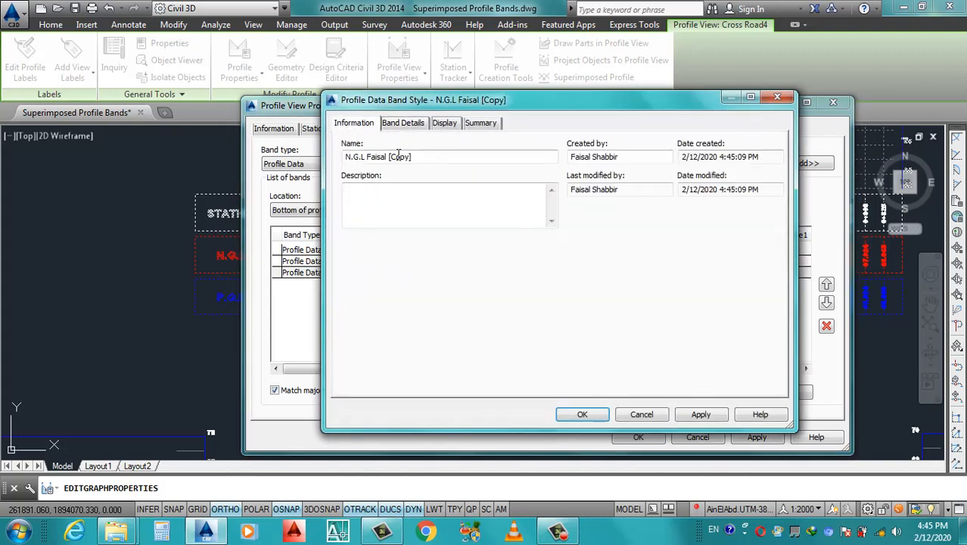
click(417, 158)
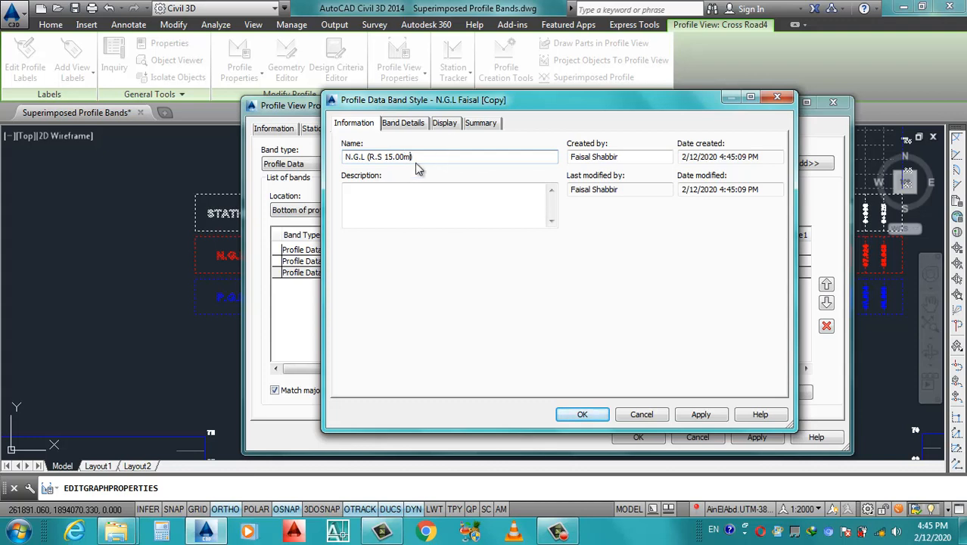
drag(428, 156, 311, 158)
key(ctrl+c)
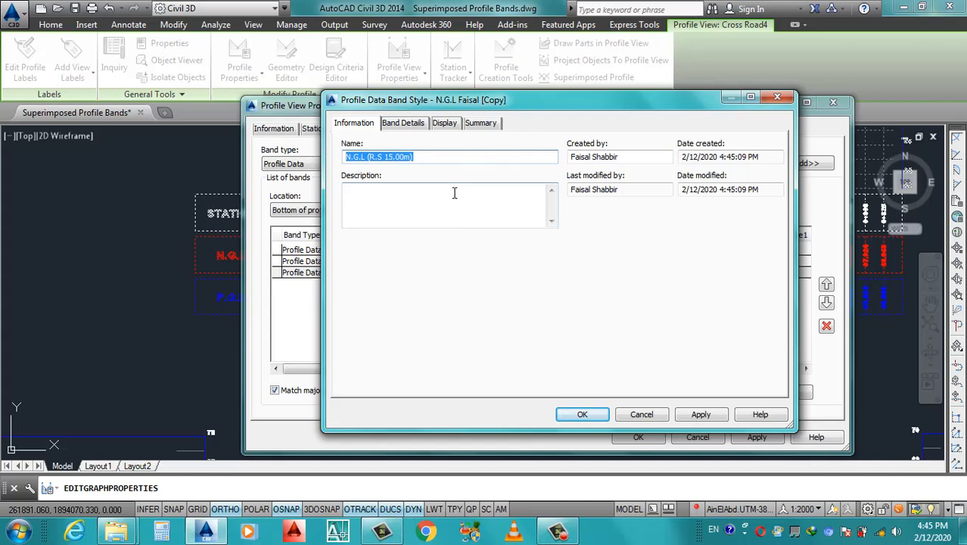
- Rename the text component of the new style's band title to "N.G.L (R.S 15.00m)"
click(402, 123)
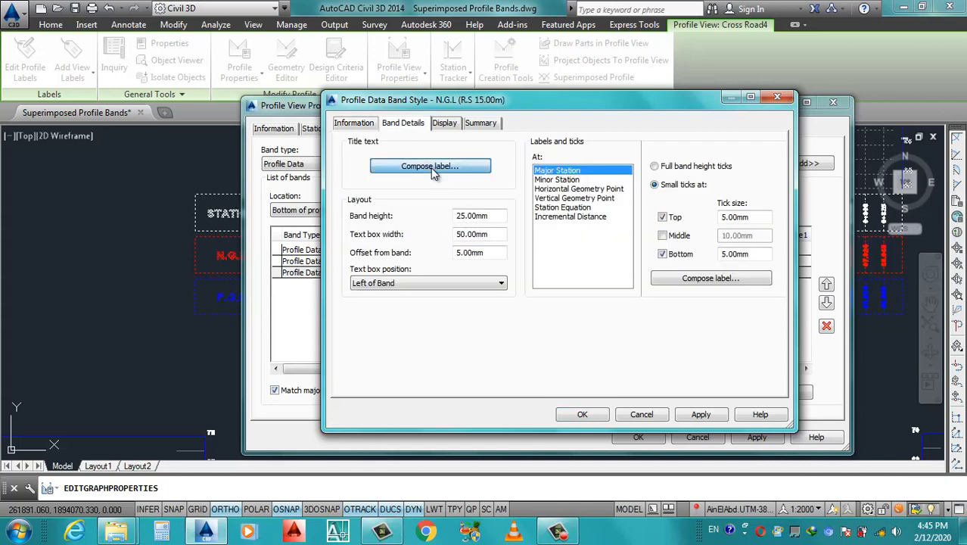
click(430, 166)
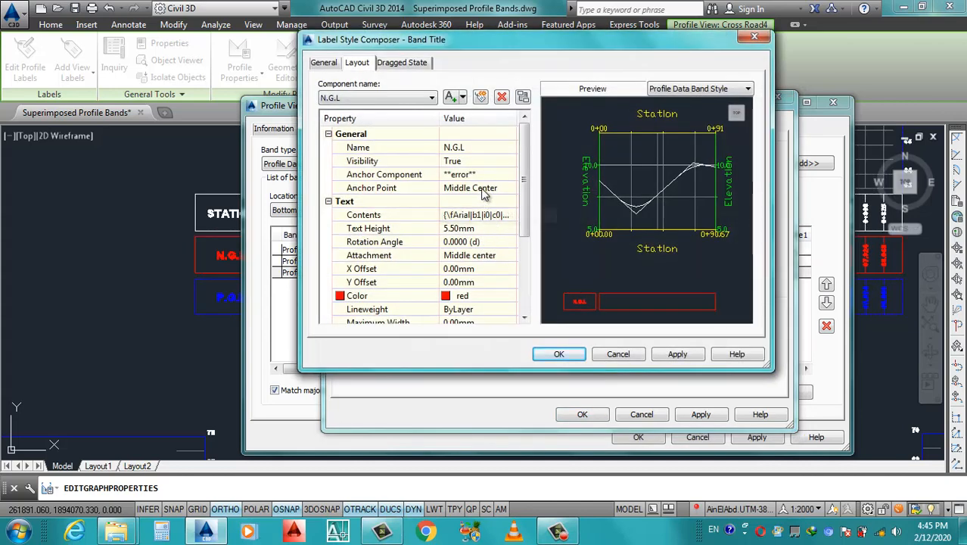
click(476, 147)
key(ctrl+v)
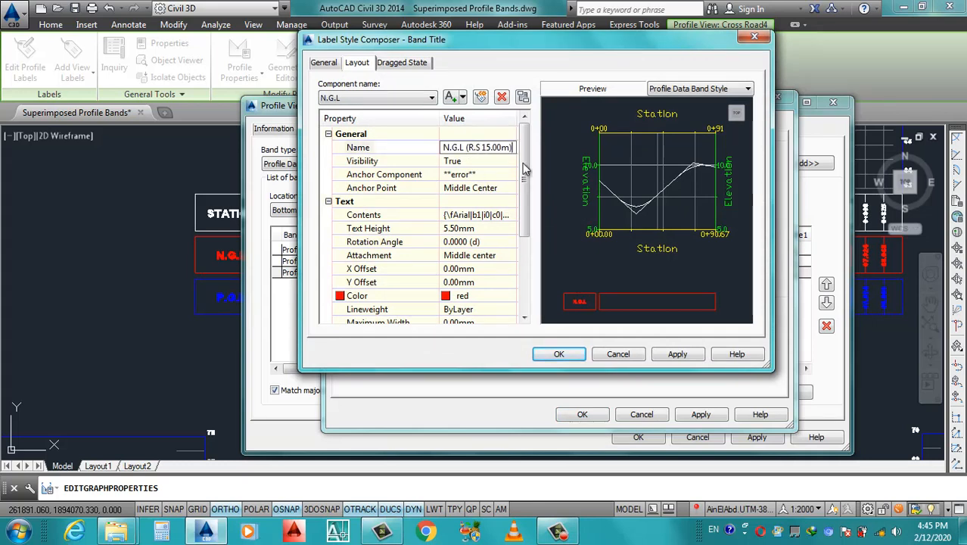
- Replace the band title's text contents with the copied "N.G.L (R.S 15.00m)"
click(514, 218)
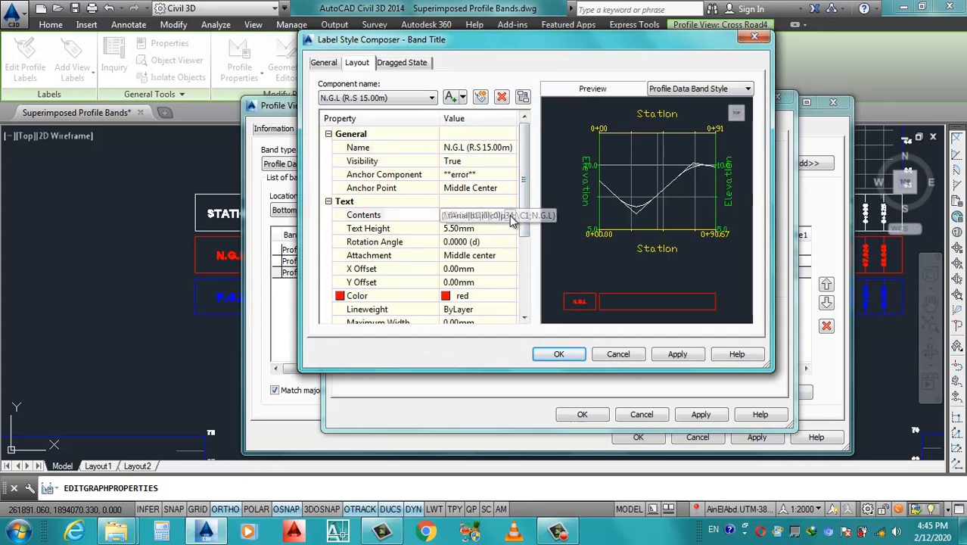
click(512, 216)
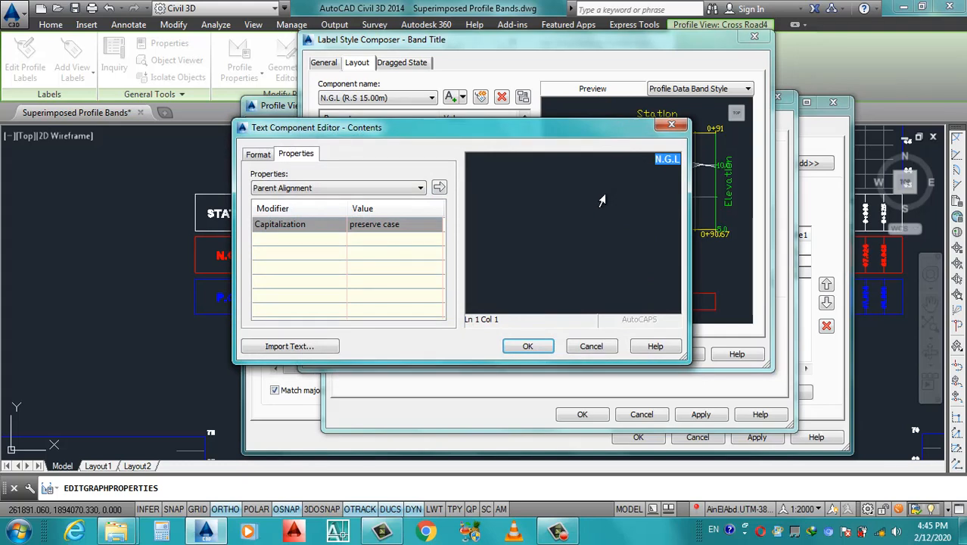
key(ctrl+v)
drag(566, 162, 425, 166)
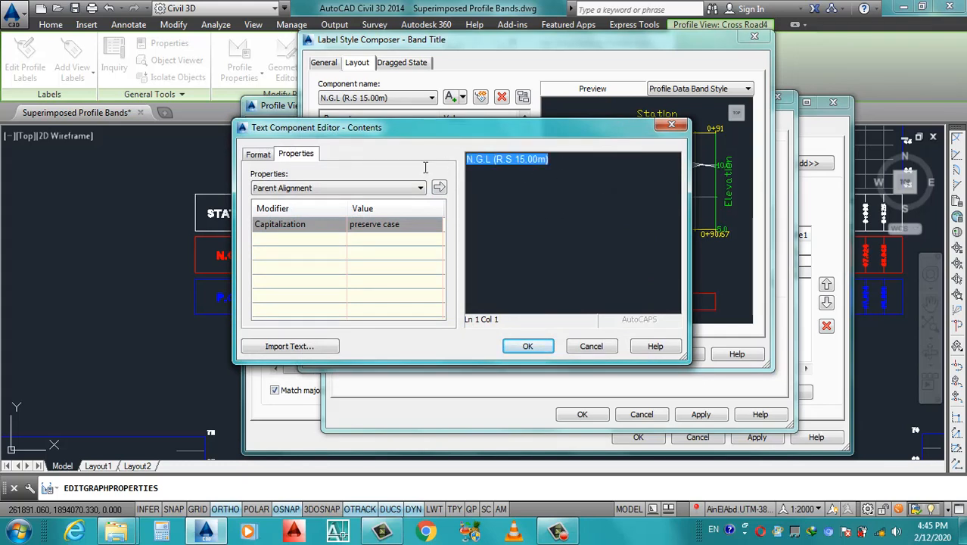
- Format the whole "N.G.L (R.S 15.00m)" title text in green and bold
click(259, 155)
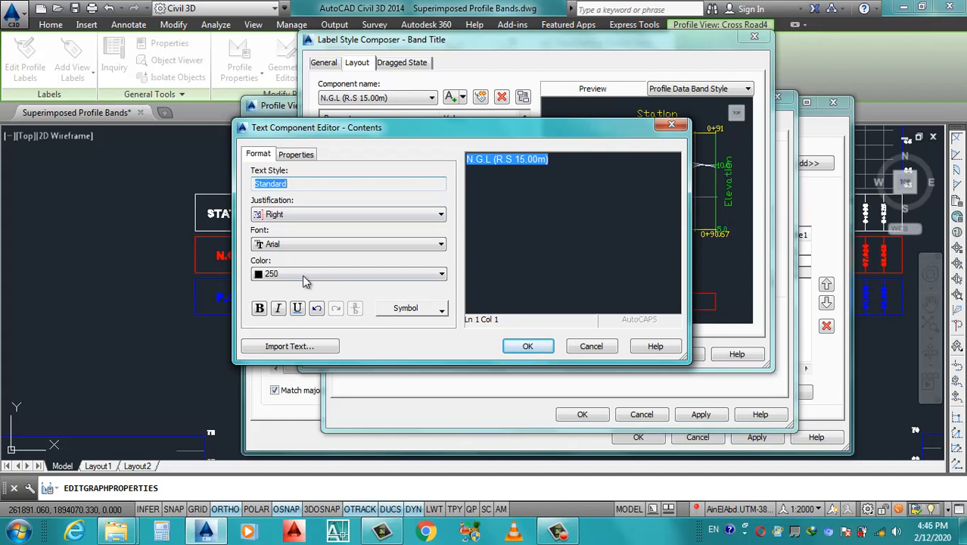
click(302, 275)
click(292, 320)
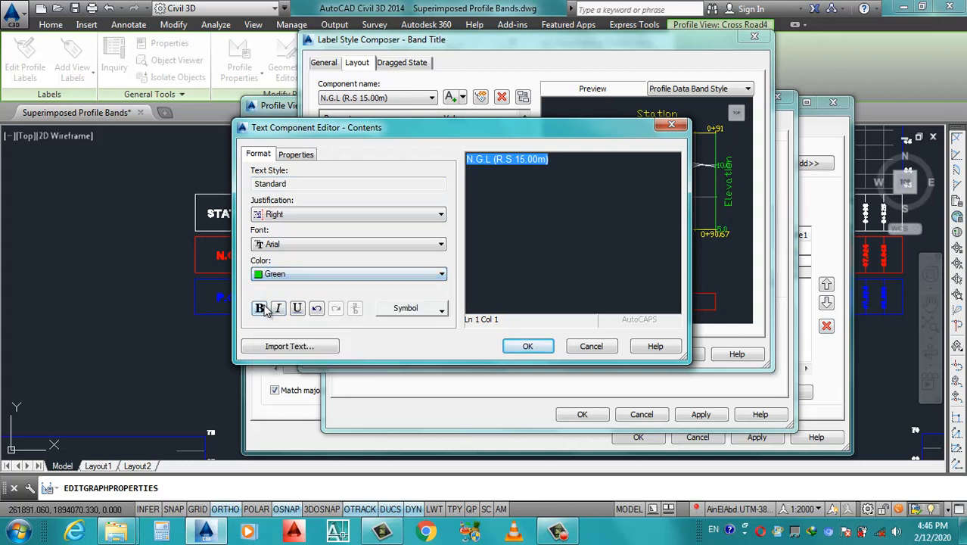
click(259, 309)
click(534, 214)
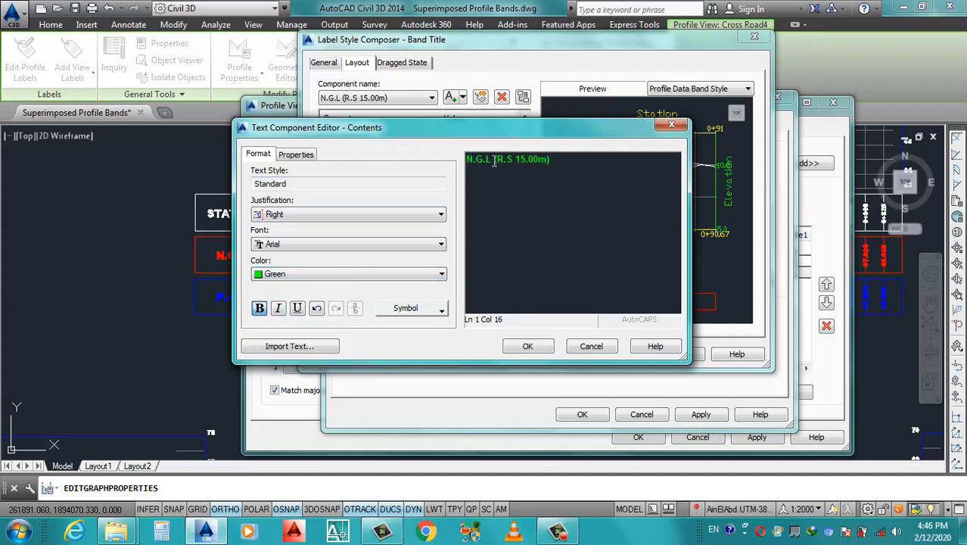
- Break the title text into two lines, "N.G.L" above "(R.S 15.00m)", centre-justify it and trim the leading spaces
key(Return)
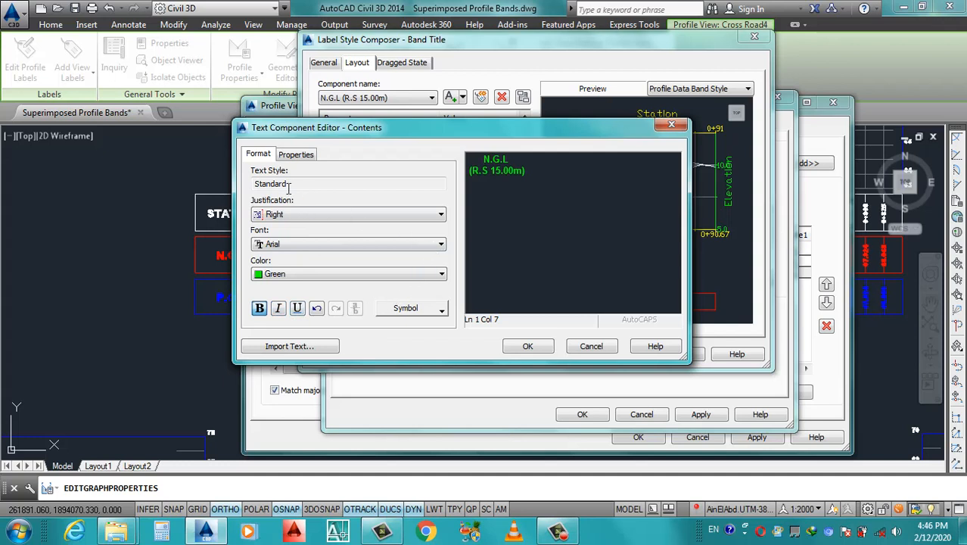
click(300, 216)
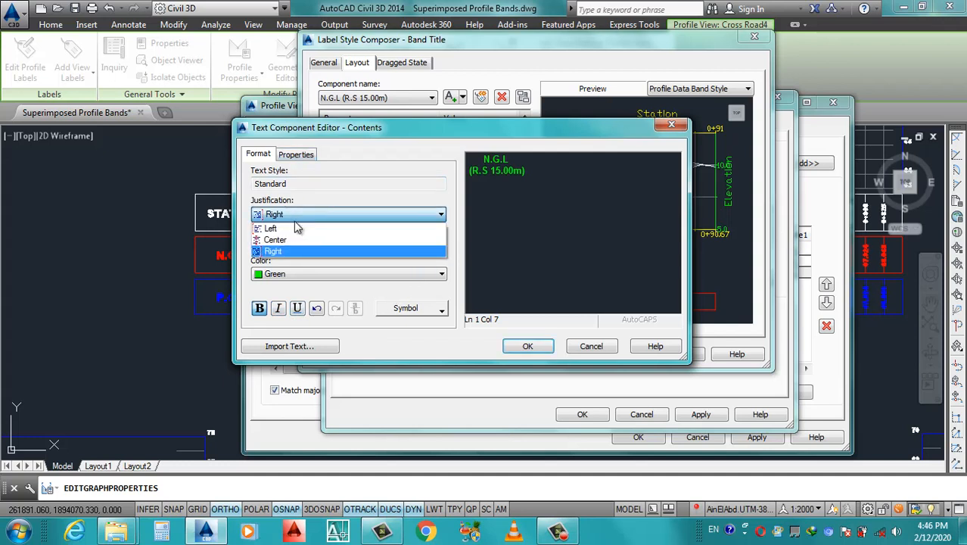
click(281, 241)
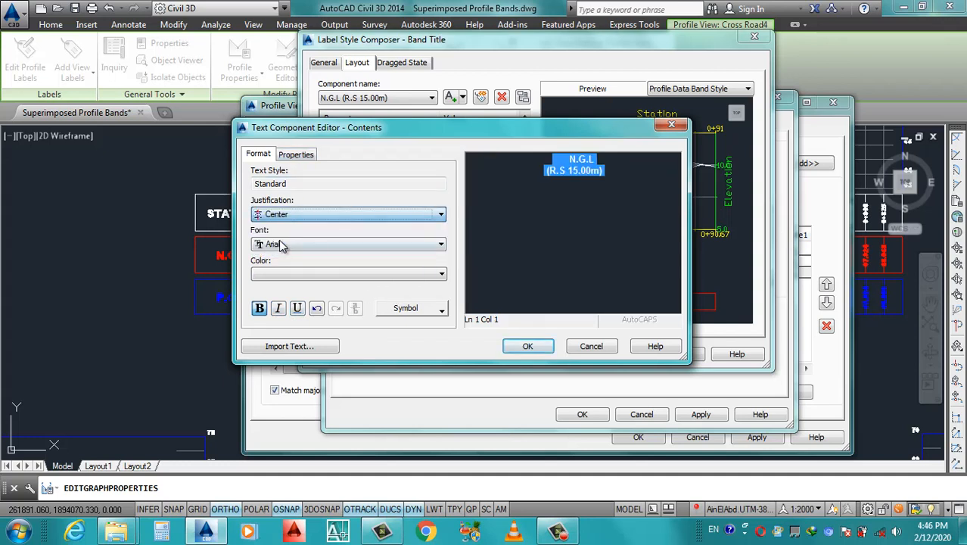
click(573, 167)
key(BackSpace)
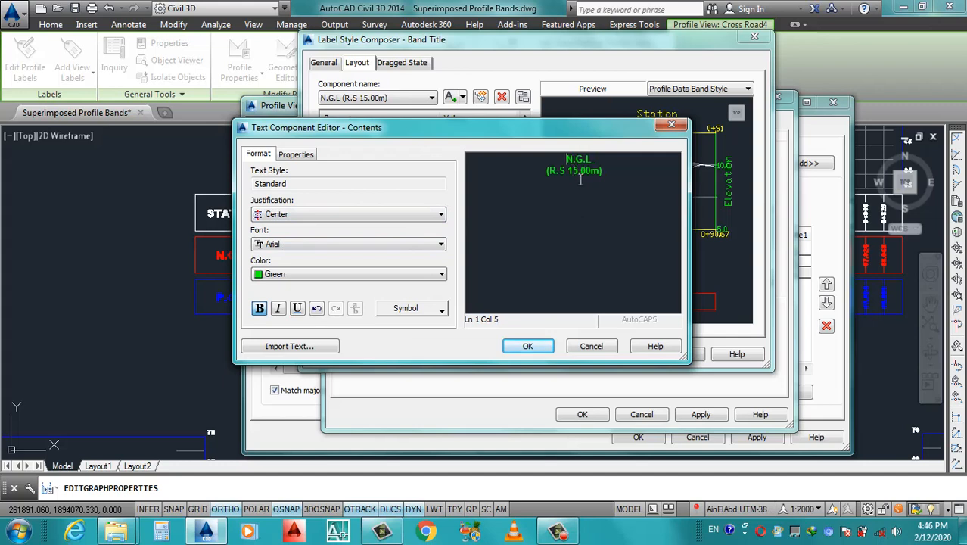
key(BackSpace)
click(530, 346)
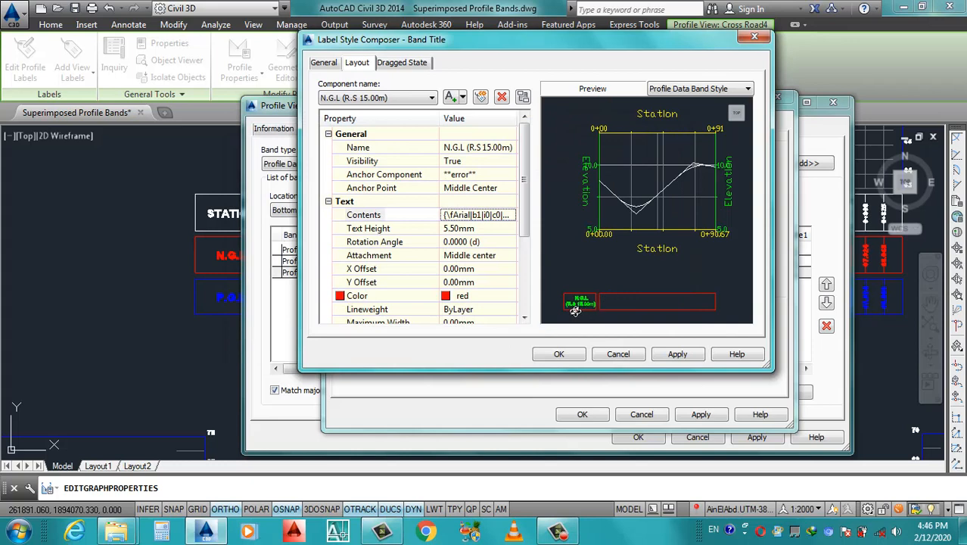
- Set the band title text component's Color property to green
click(505, 294)
click(508, 294)
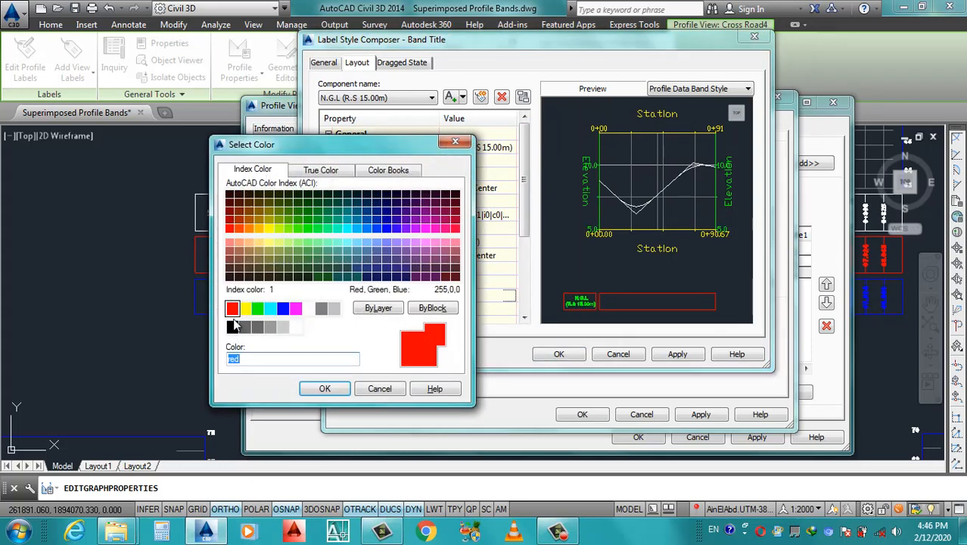
click(256, 308)
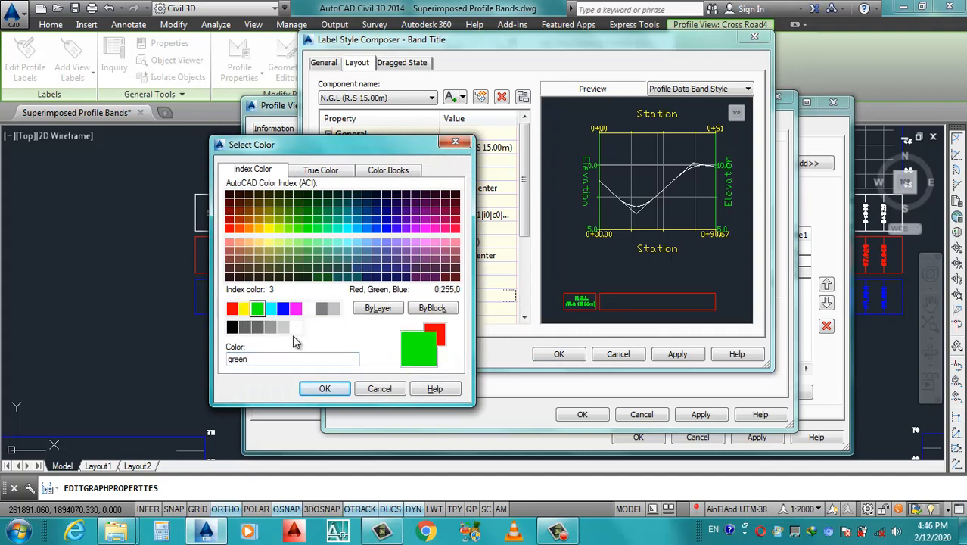
click(325, 388)
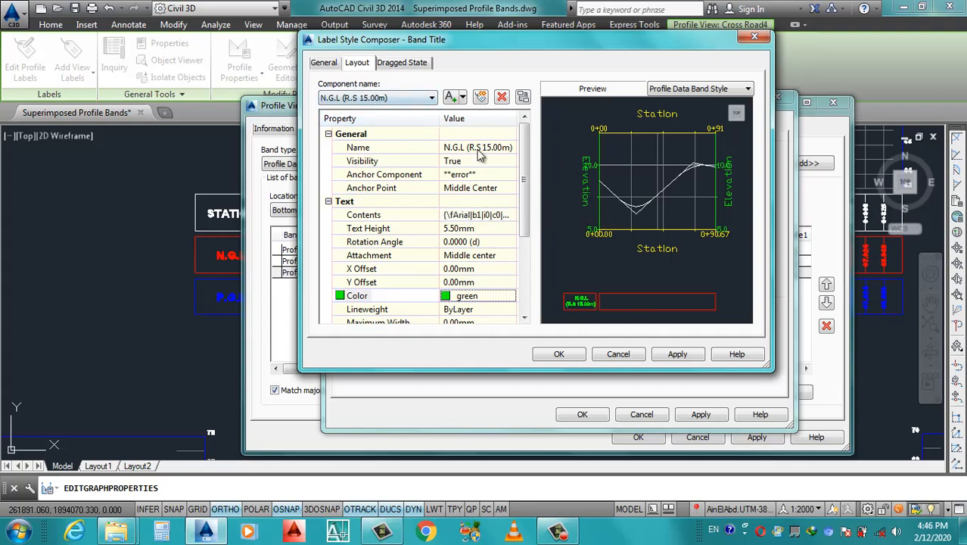
- Review the band title label's general settings and the format of its text contents, and accept the label
click(327, 64)
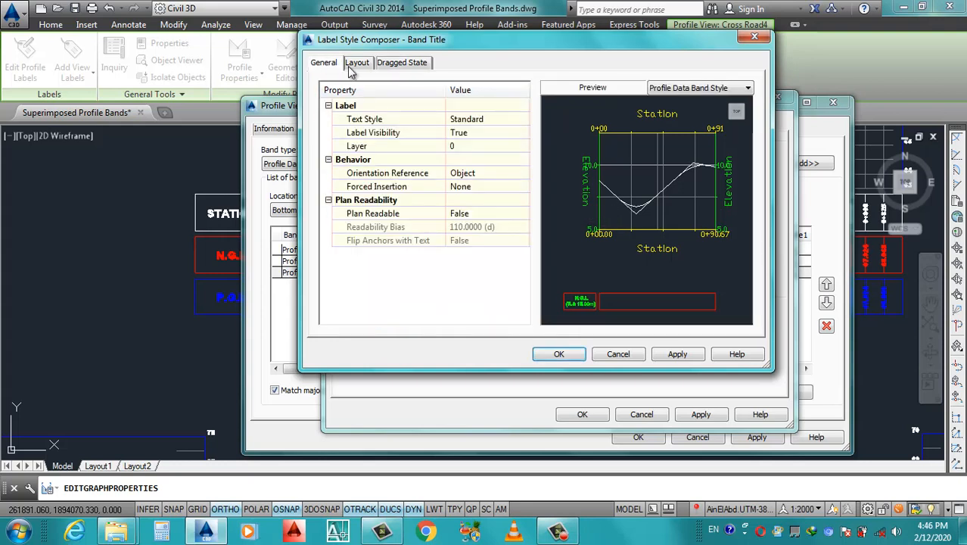
click(358, 69)
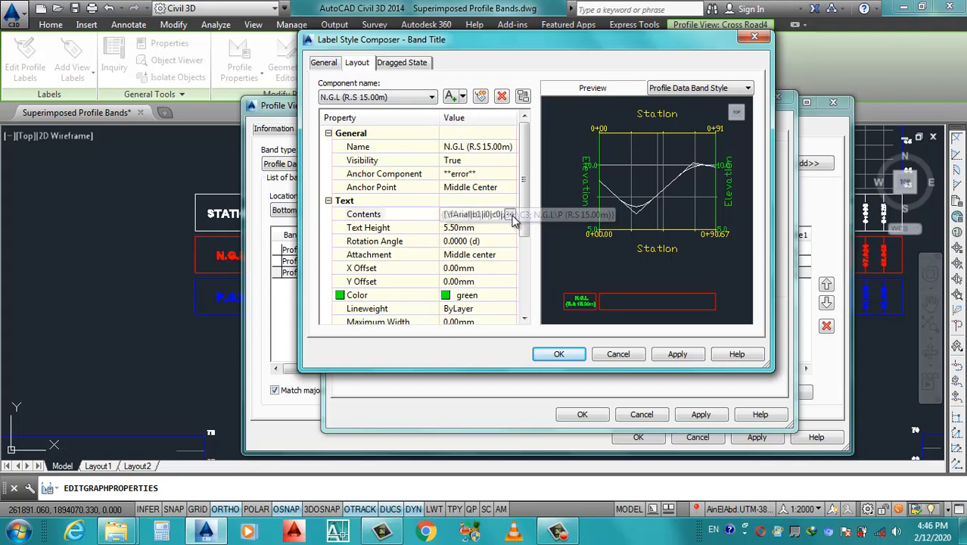
click(509, 215)
drag(535, 175, 543, 168)
click(562, 161)
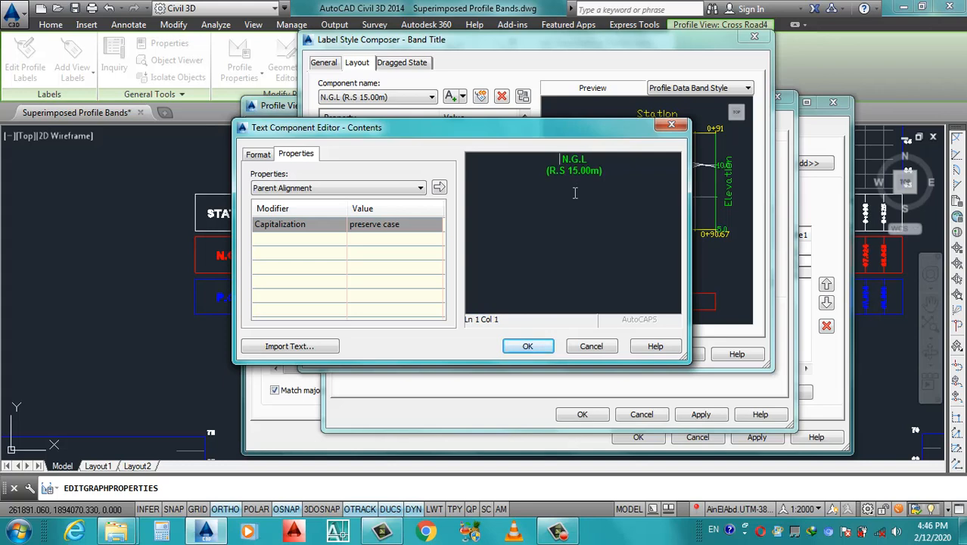
click(258, 153)
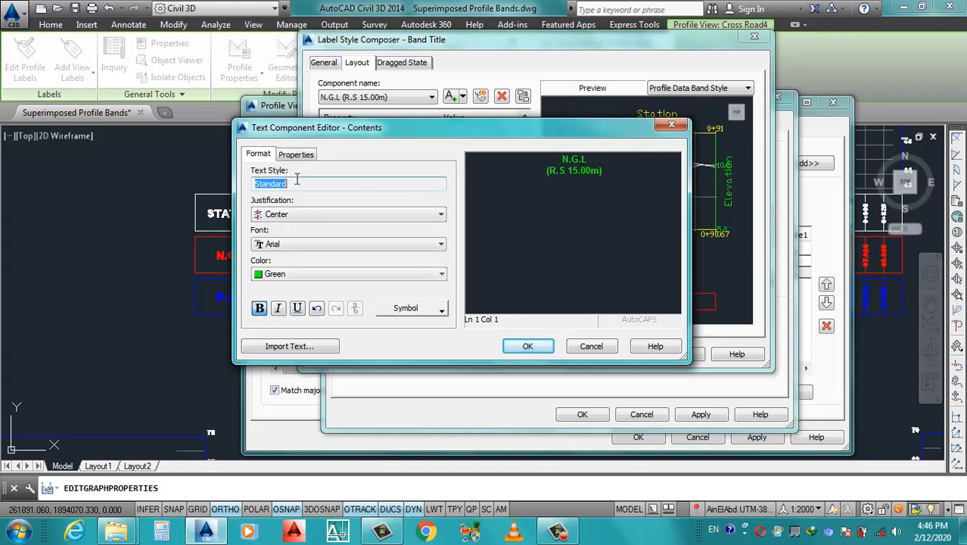
click(528, 346)
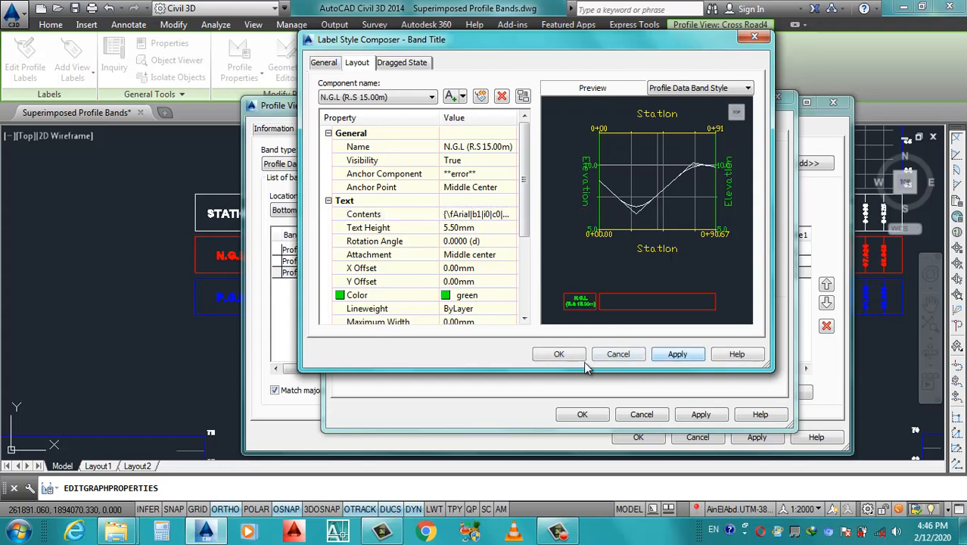
click(559, 354)
- Set the display colour of the new band style's Band Border, Band Title Box and Major Ticks to green
click(449, 125)
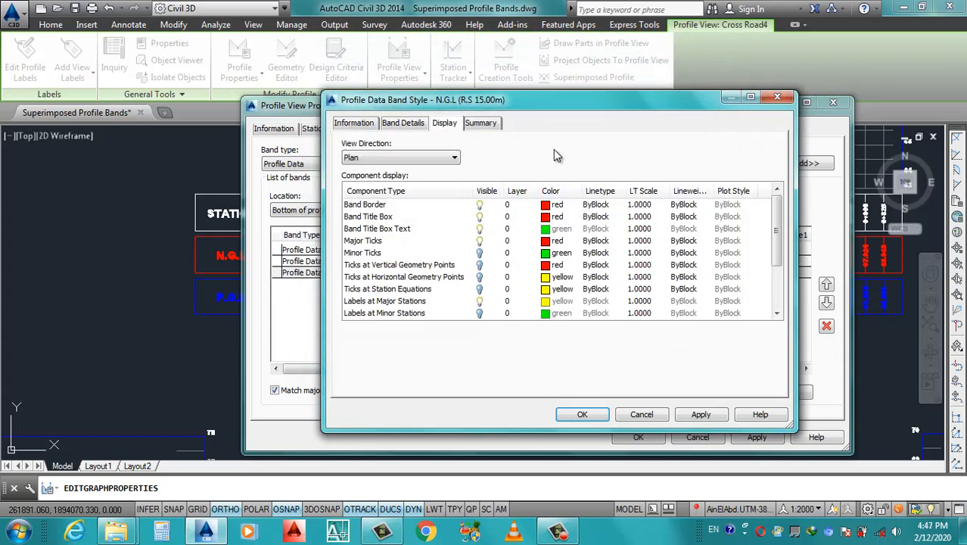
click(548, 216)
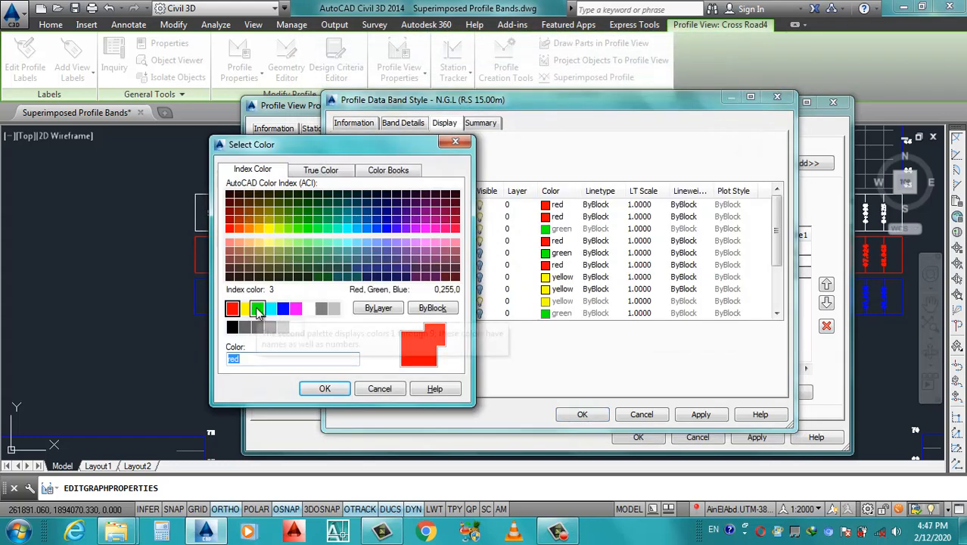
click(257, 308)
click(325, 388)
click(546, 216)
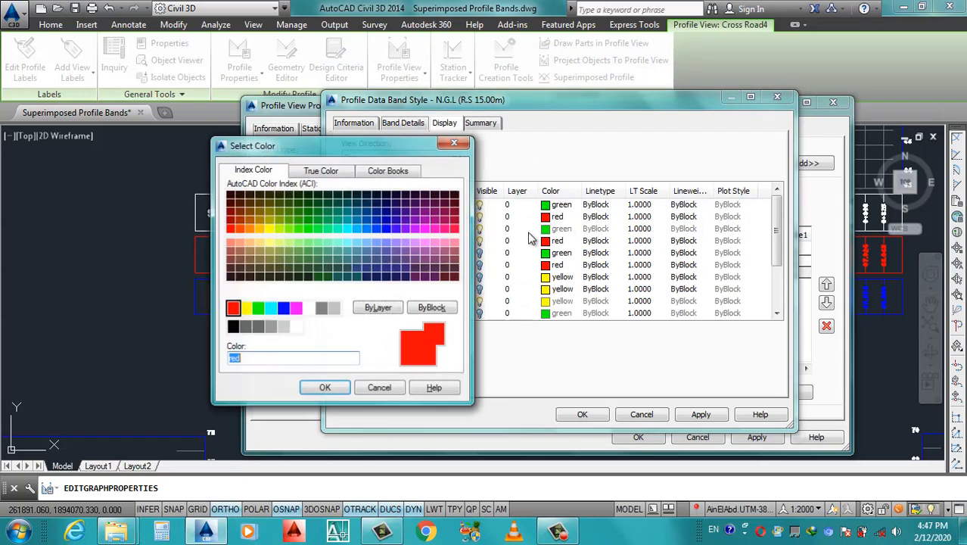
click(257, 308)
click(325, 388)
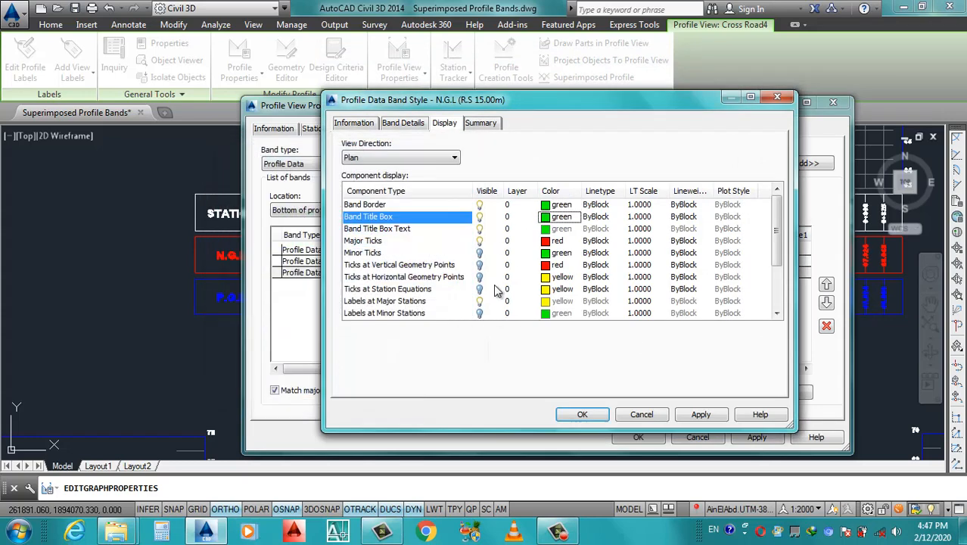
click(547, 241)
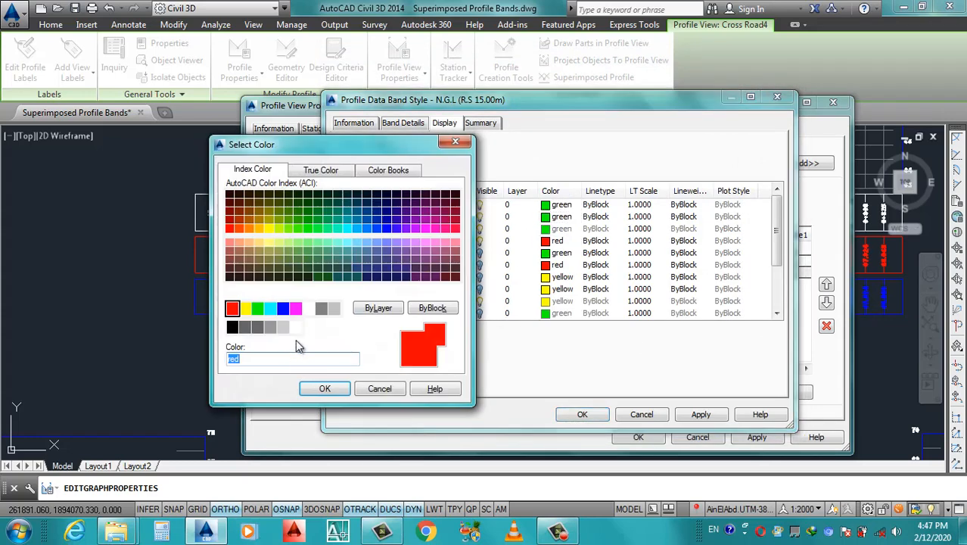
click(258, 308)
click(325, 388)
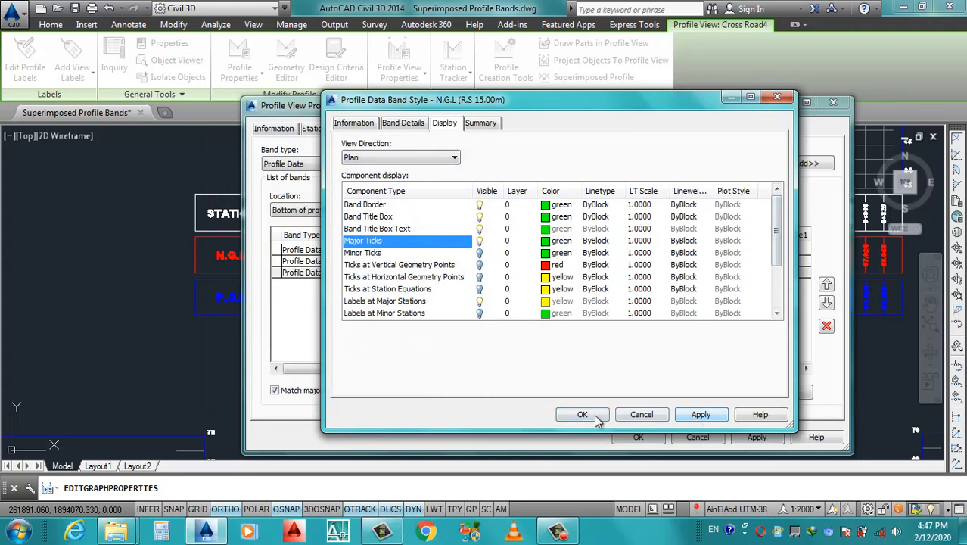
- Rename the text component of the band style's Major Station label to "N.G.L (R.S 15.00m)"
click(398, 126)
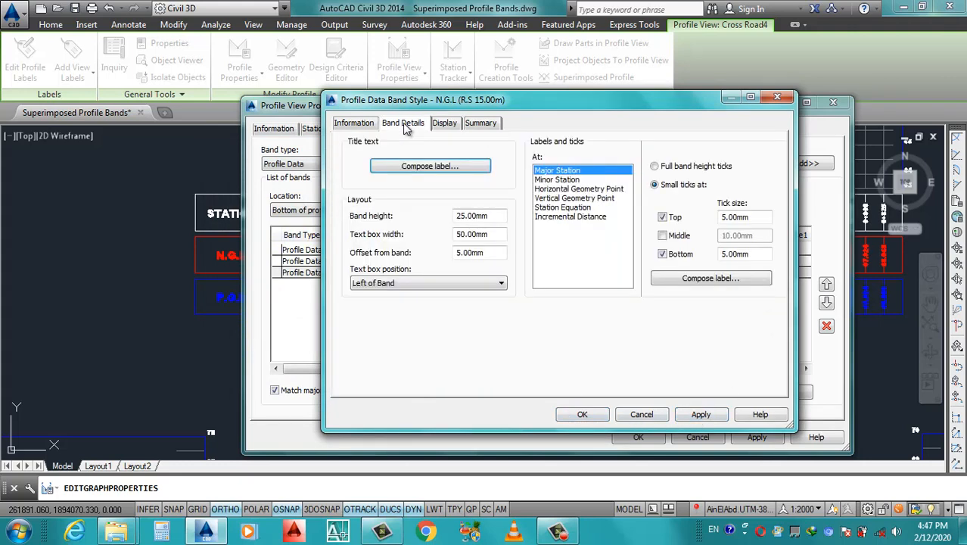
click(708, 279)
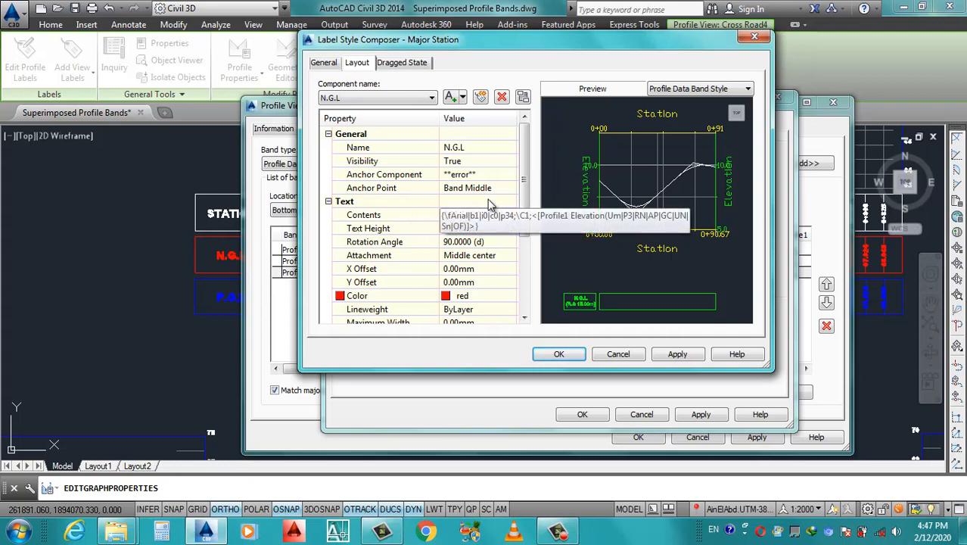
click(472, 147)
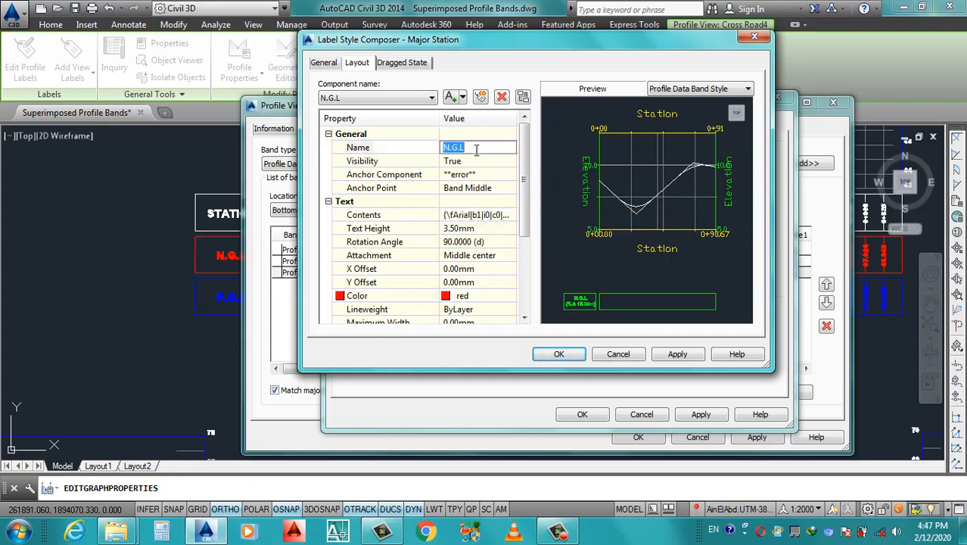
text(N.G.L (R.S 15.00m))
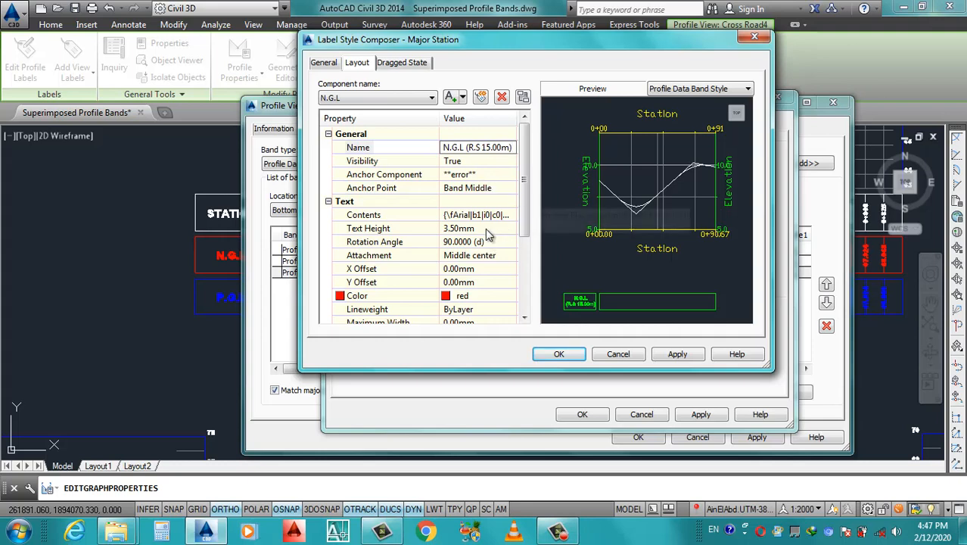
- Check the property options of the Major Station label's contents and colour its Profile1 Elevation text green
click(511, 218)
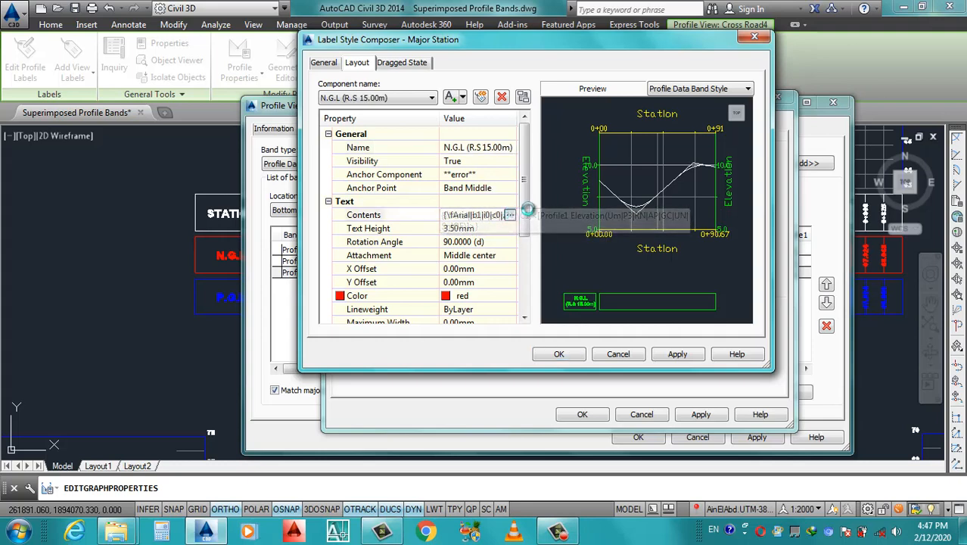
click(513, 215)
click(357, 189)
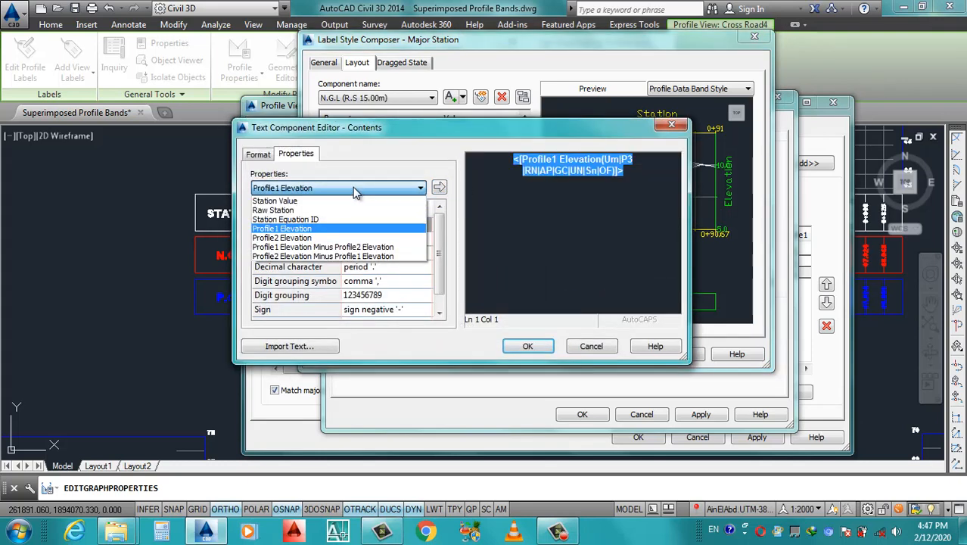
click(299, 229)
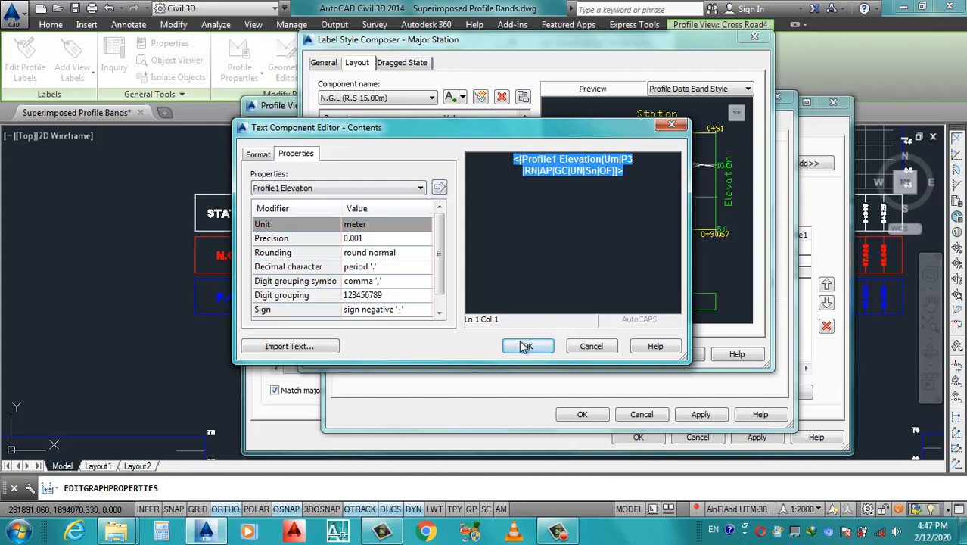
click(263, 154)
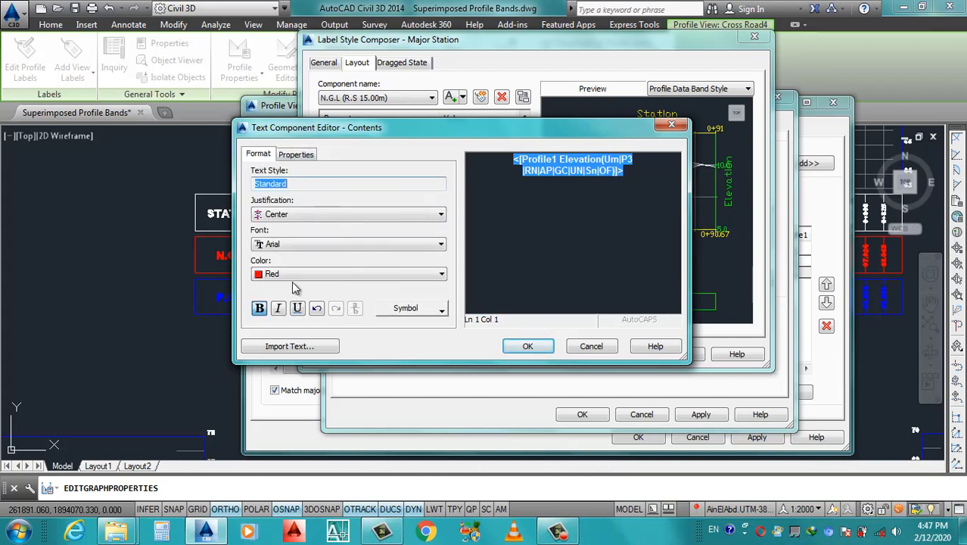
click(298, 274)
click(279, 309)
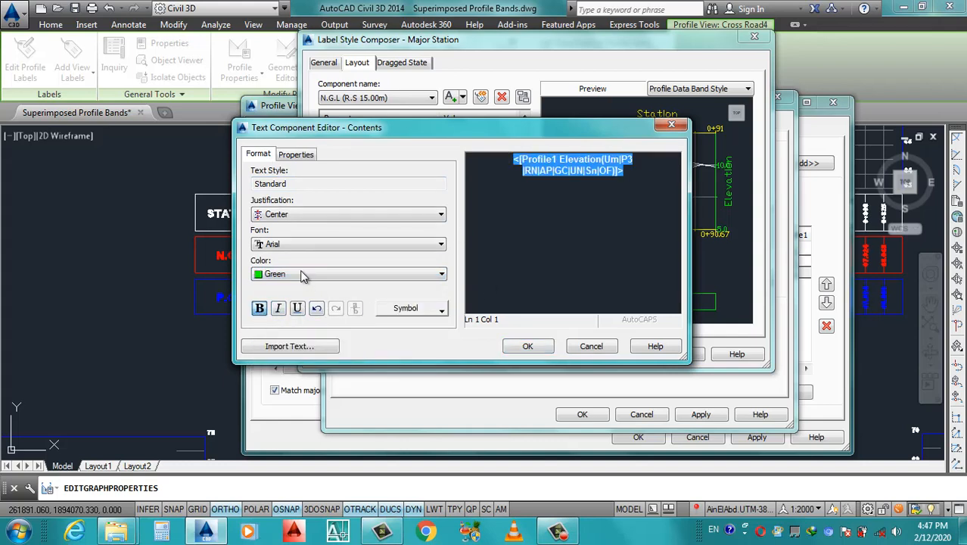
click(528, 348)
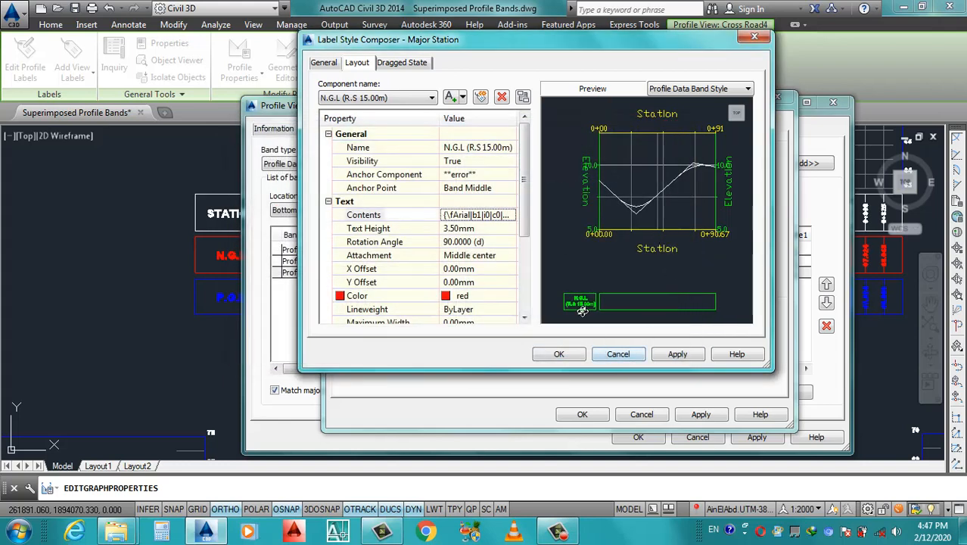
- Set the Major Station label's text colour to green and accept both the label and the N.G.L (R.S 15.00m) band style
click(499, 300)
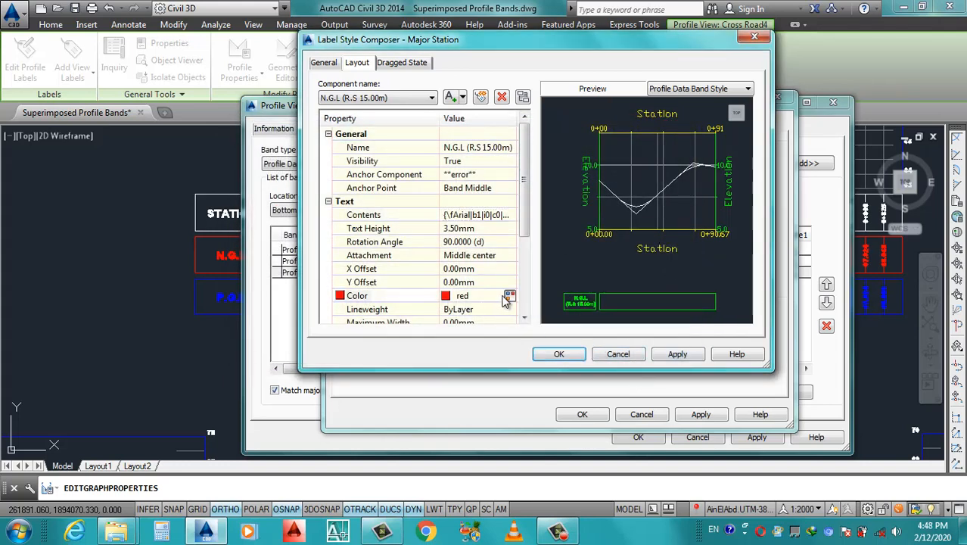
click(506, 295)
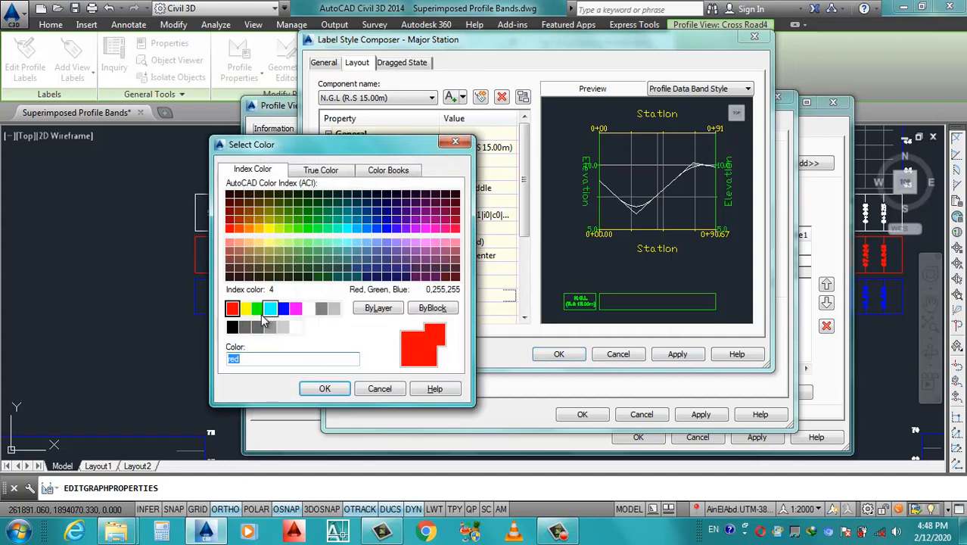
click(260, 306)
click(325, 385)
click(692, 357)
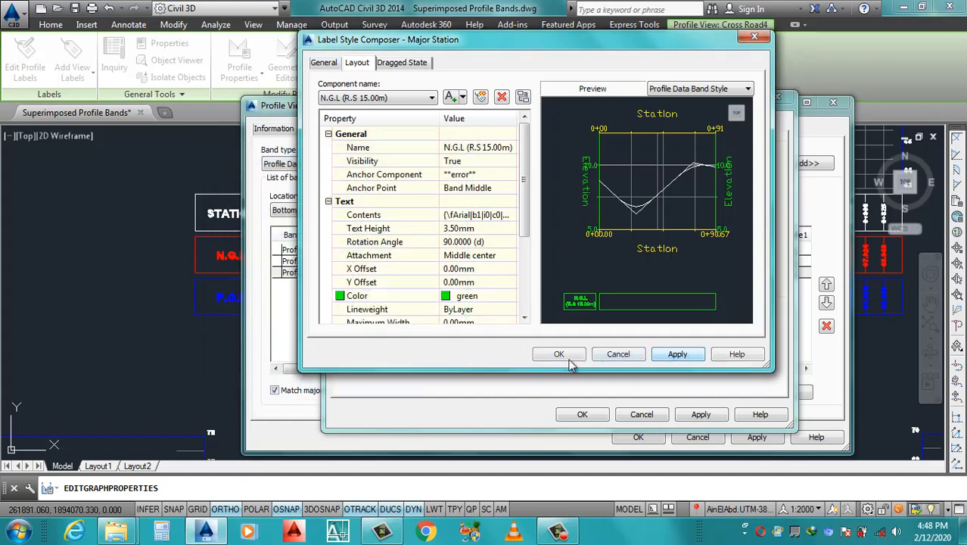
click(559, 354)
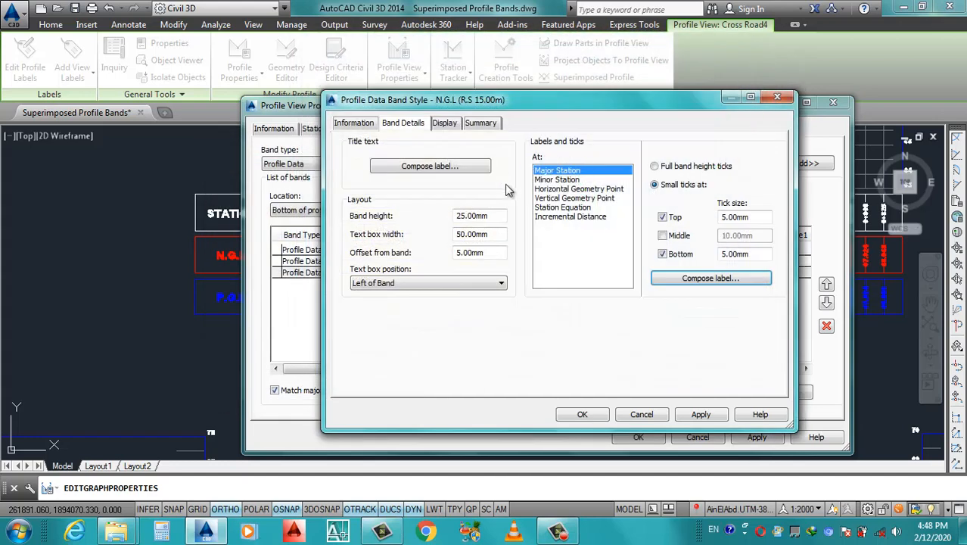
click(701, 414)
click(588, 414)
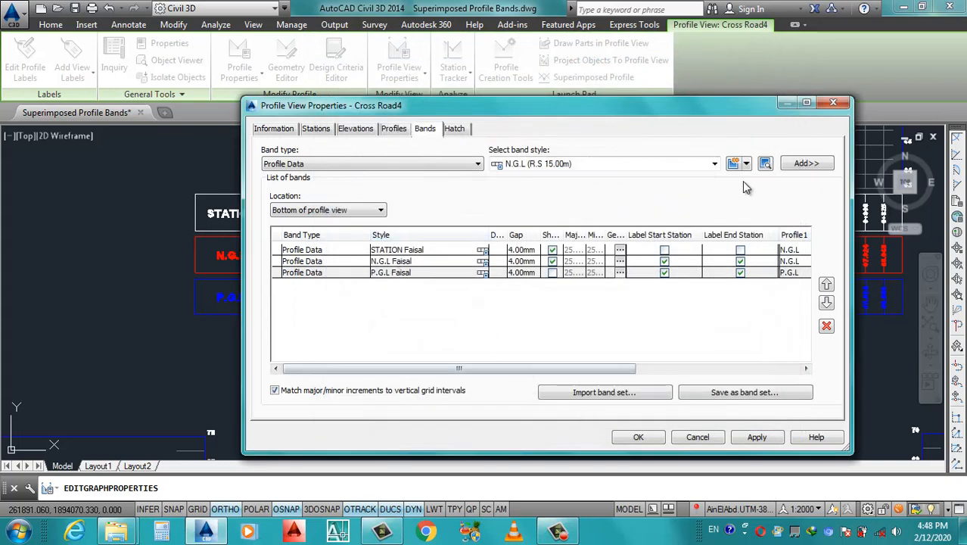
- Add the N.G.L (R.S 15.00m) band to the profile view with the Surface (5) Cross Road-Right-15.000 profile as Profile 1 and apply it
click(620, 262)
click(496, 146)
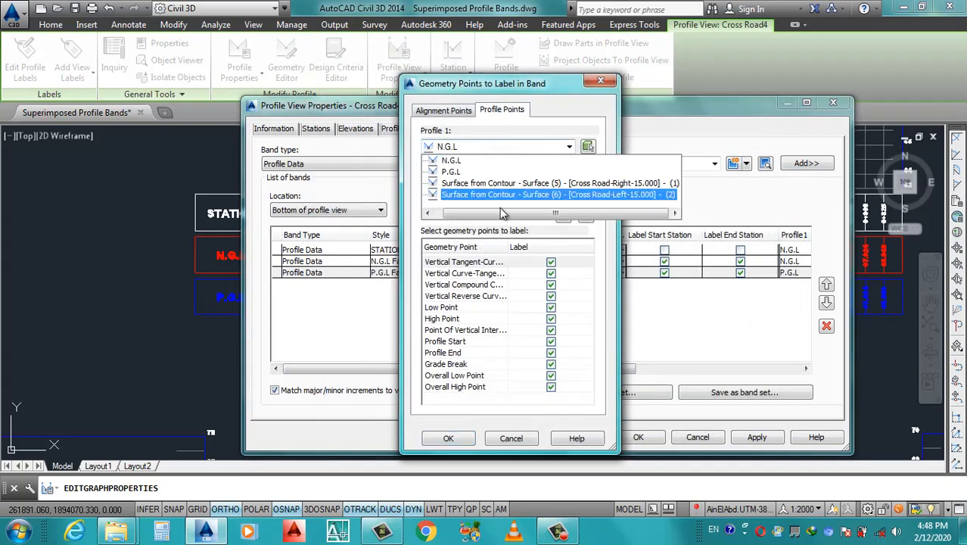
click(622, 186)
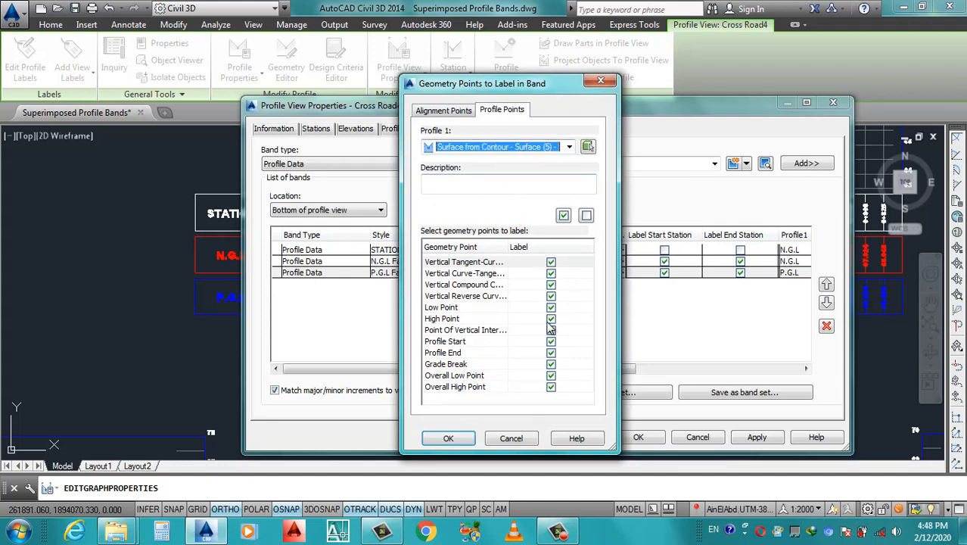
click(448, 438)
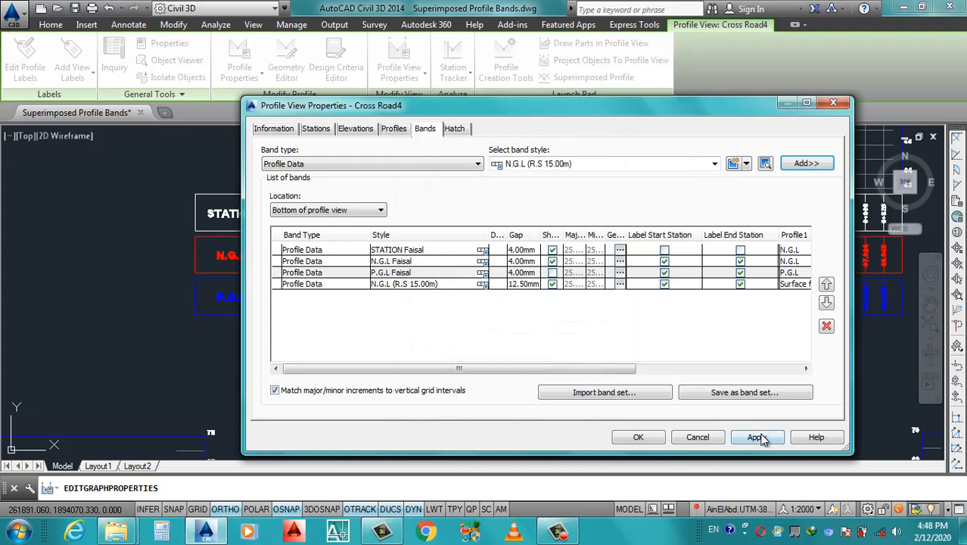
click(756, 438)
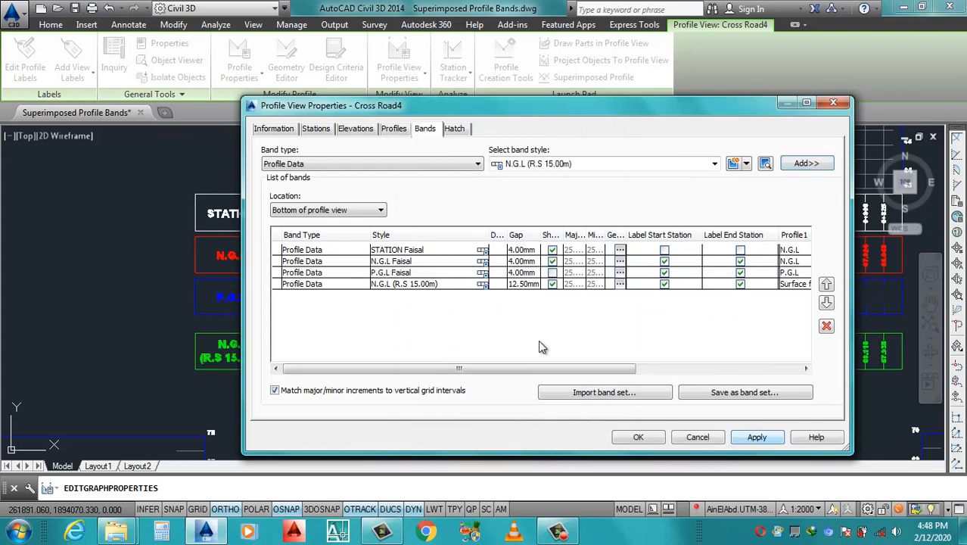
- Set the N.G.L (R.S 15.00m) band's gap to 4 mm and accept the profile view properties
click(526, 288)
click(527, 286)
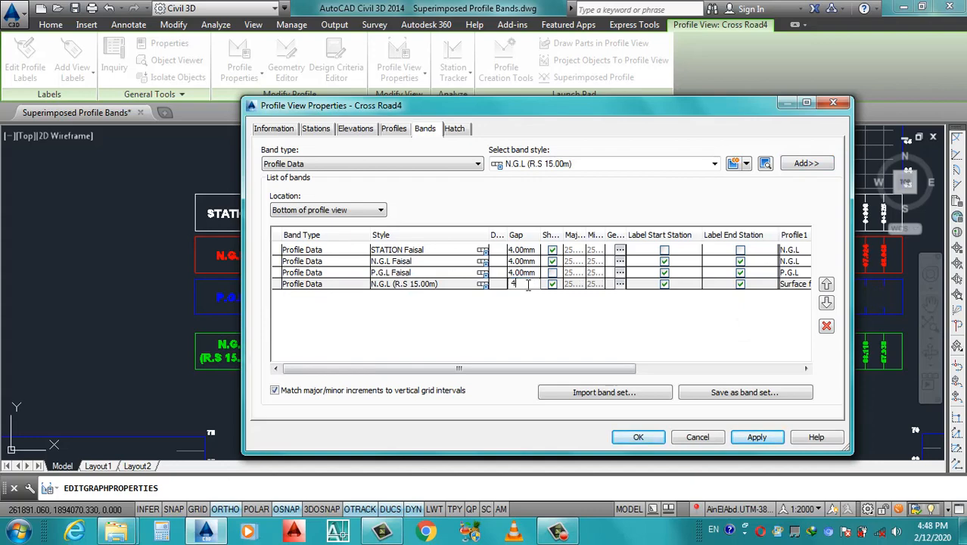
text(4)
click(757, 437)
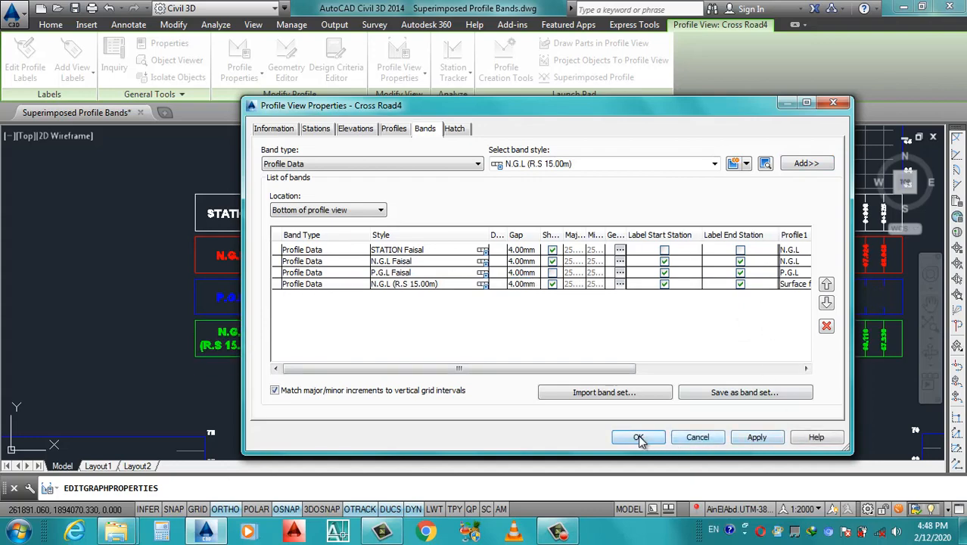
click(638, 437)
- Examine the title and elevation labels of the green band below the profile view
scroll(281, 340, up, 3)
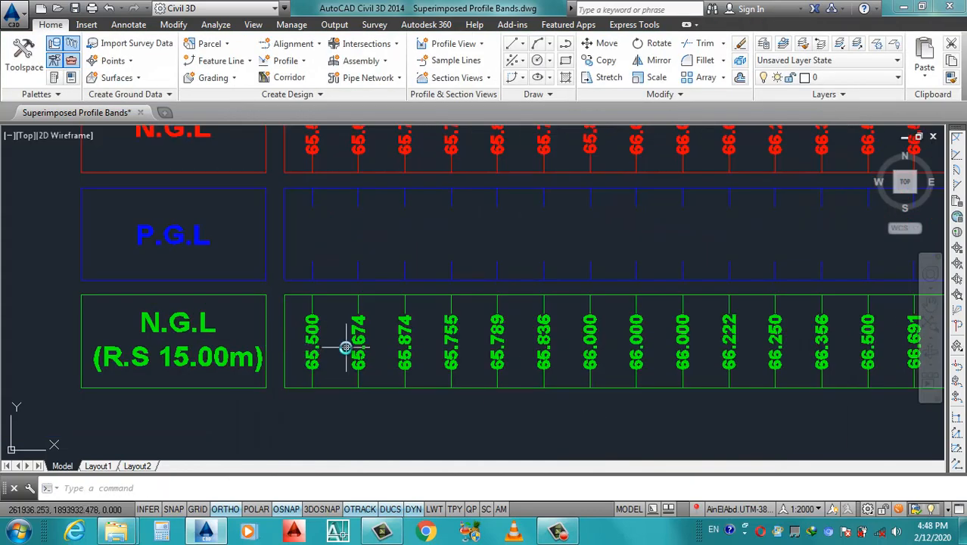
scroll(345, 347, down, 4)
scroll(377, 301, up, 2)
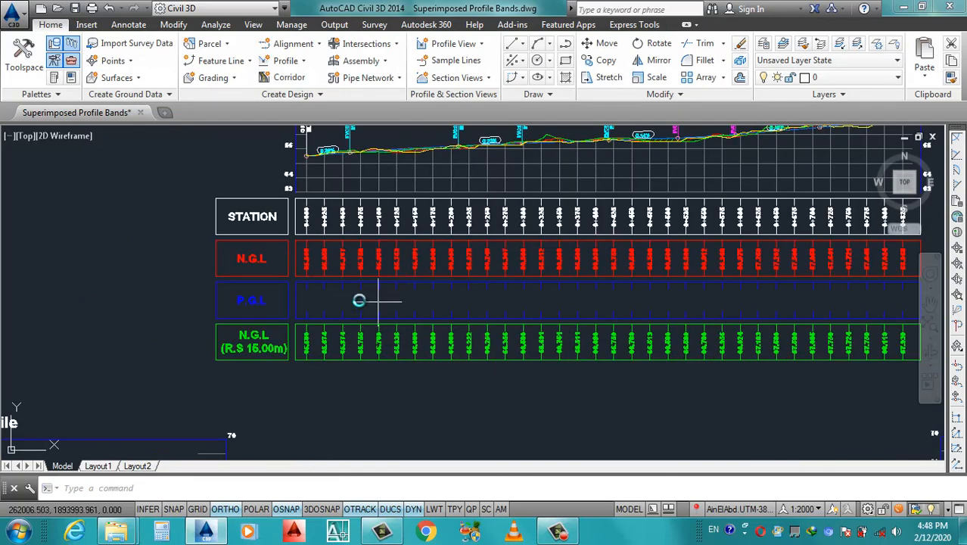
scroll(356, 302, down, 3)
scroll(307, 303, up, 3)
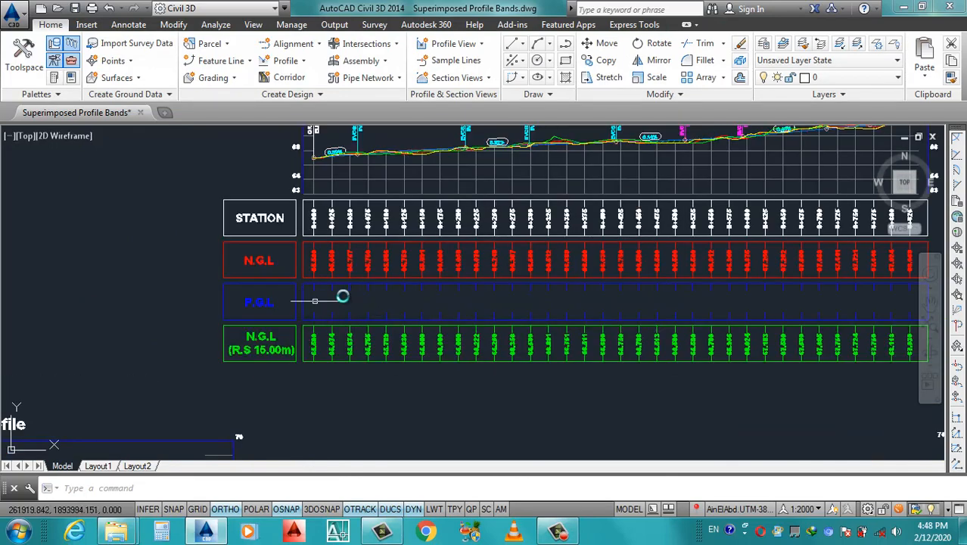
scroll(355, 302, down, 3)
scroll(374, 302, up, 3)
- Open the title label of the N.G.L (R.S 15.00m) band's style for editing from the Cross Road profile view properties
click(338, 301)
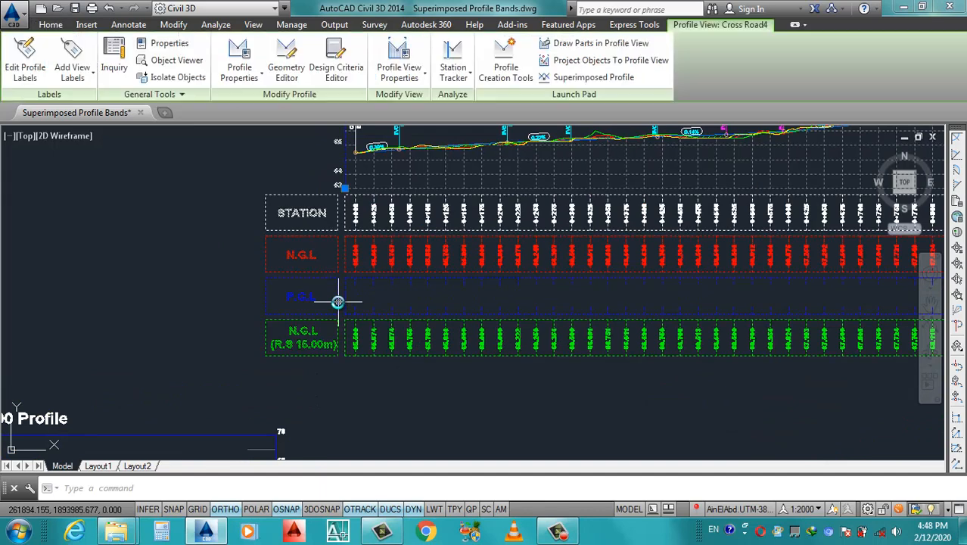
right_click(338, 302)
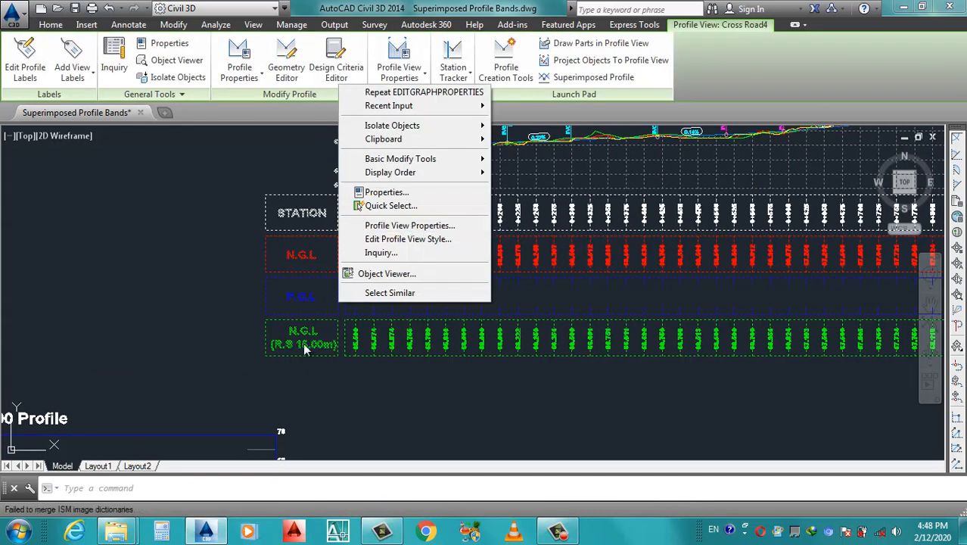
click(414, 226)
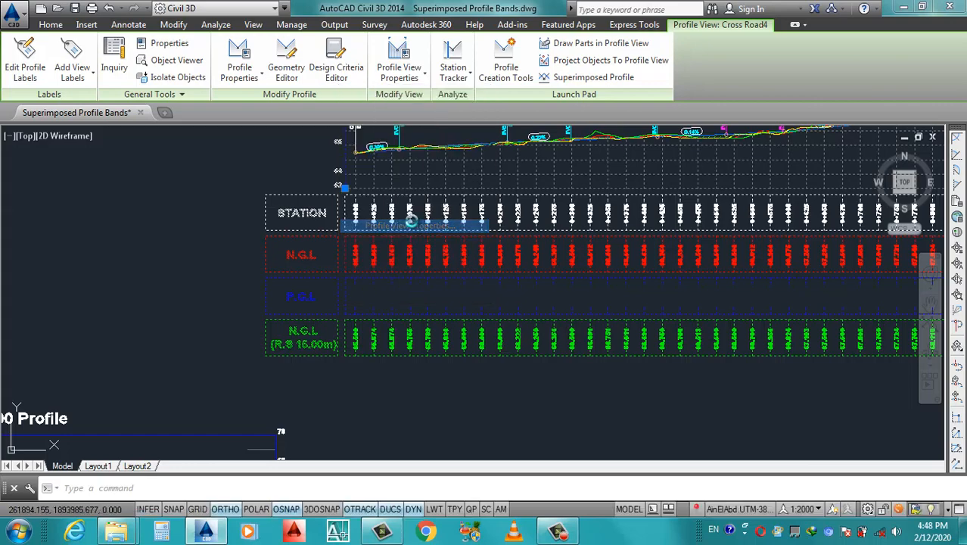
click(468, 285)
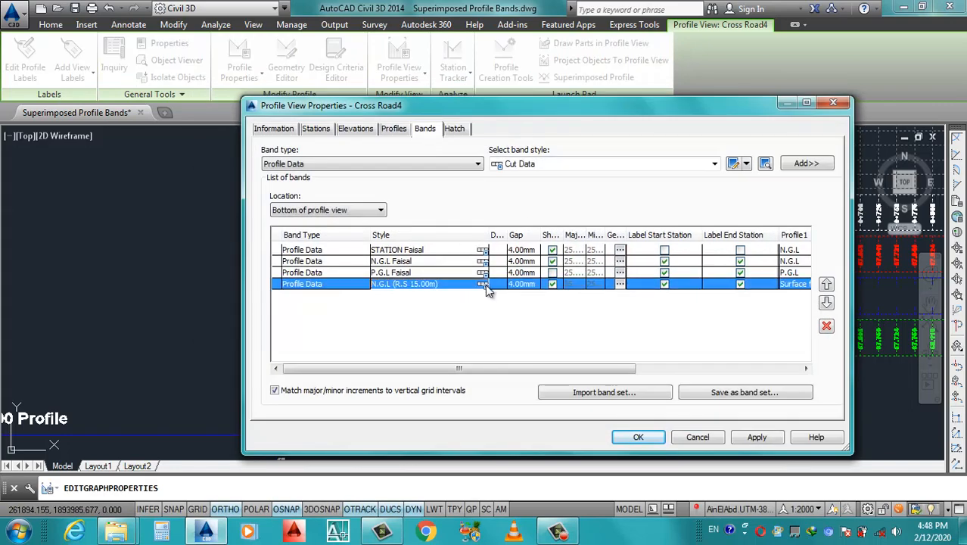
click(482, 284)
click(544, 190)
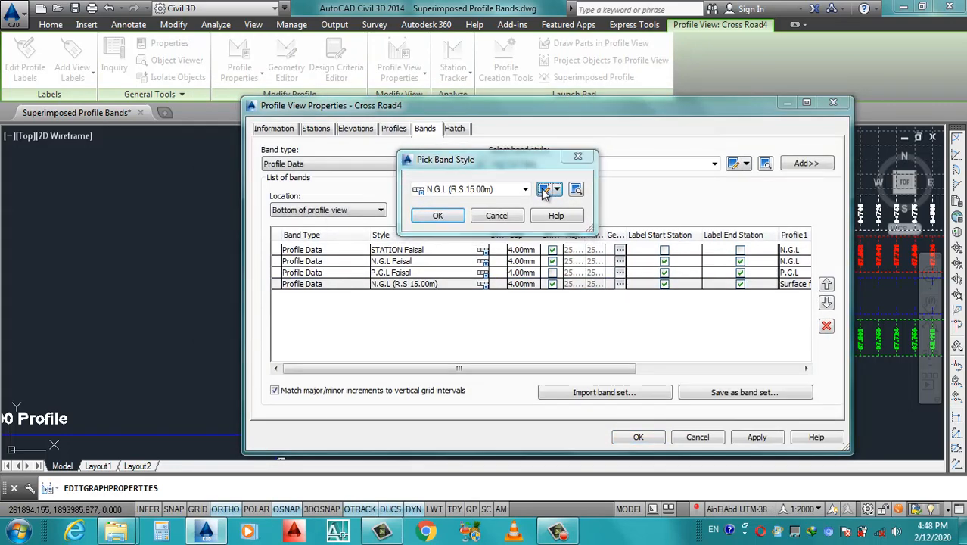
click(426, 170)
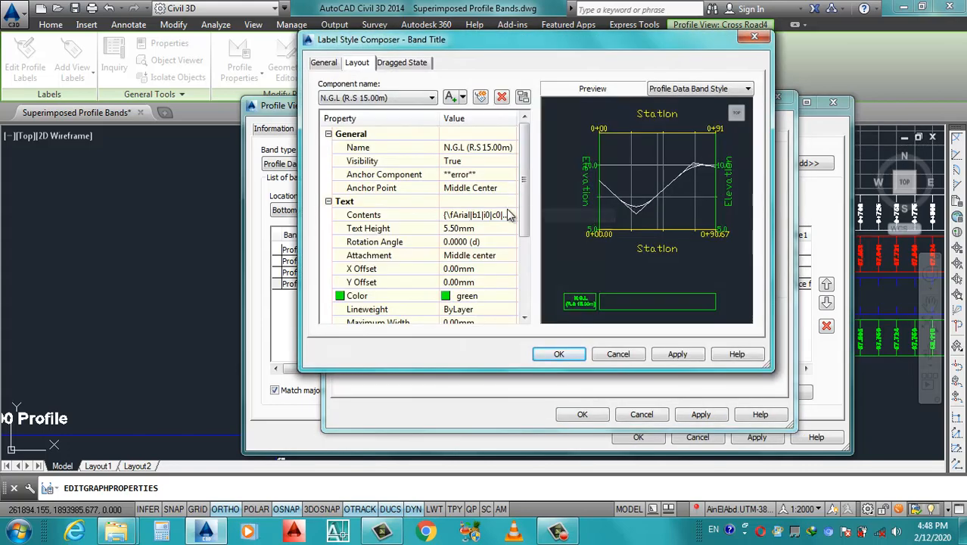
- Trim the start of the "(R.S 15.00m)" line in the band title contents and accept the label and the band style
click(512, 215)
click(518, 215)
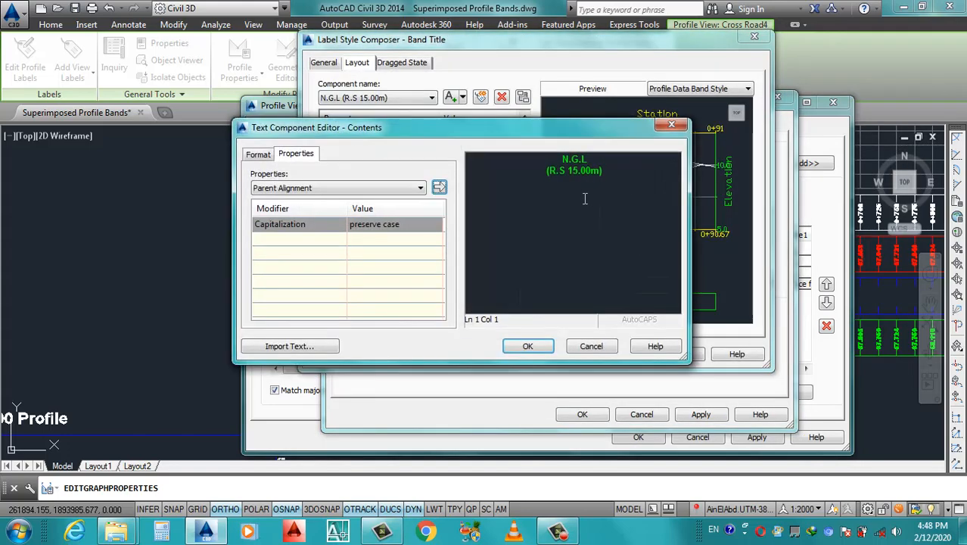
triple_click(544, 175)
click(544, 175)
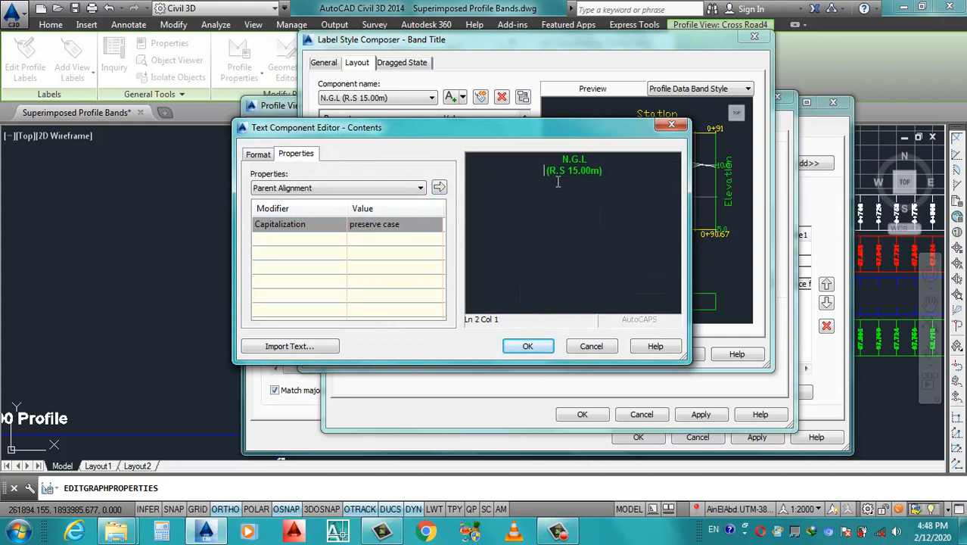
key(Delete)
click(528, 346)
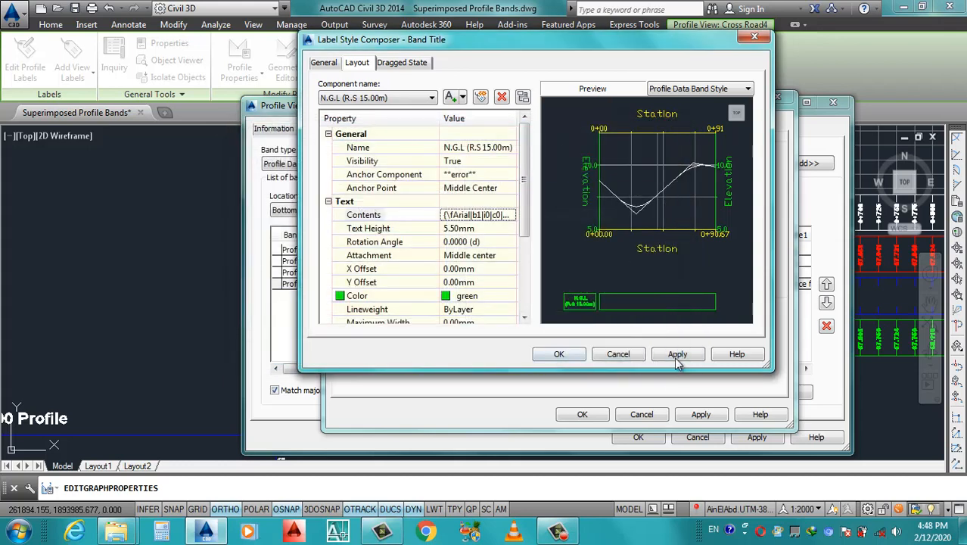
click(677, 356)
click(559, 354)
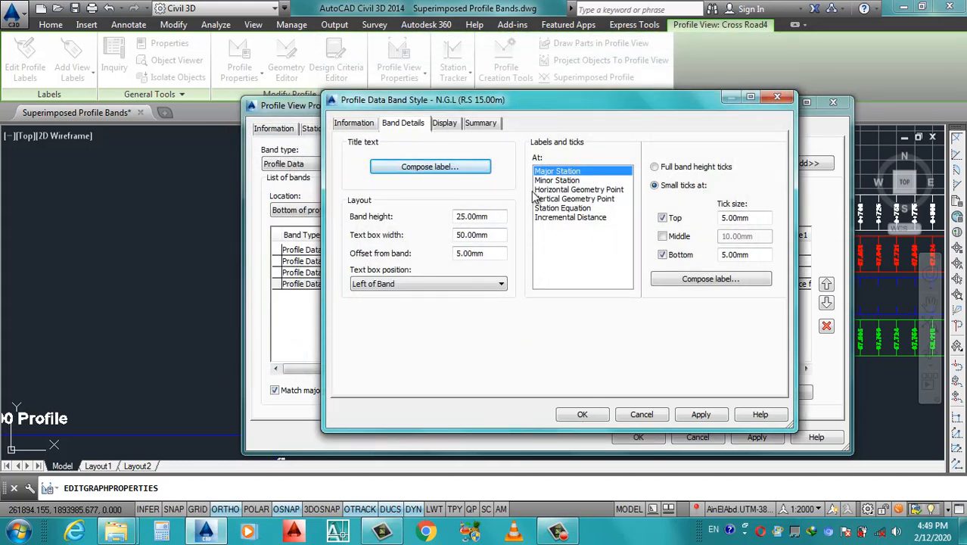
click(582, 415)
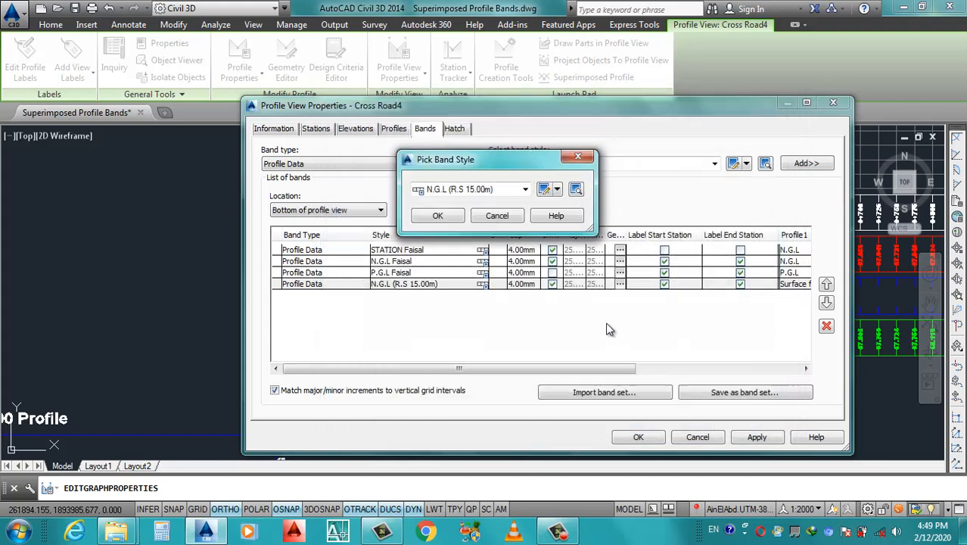
click(438, 216)
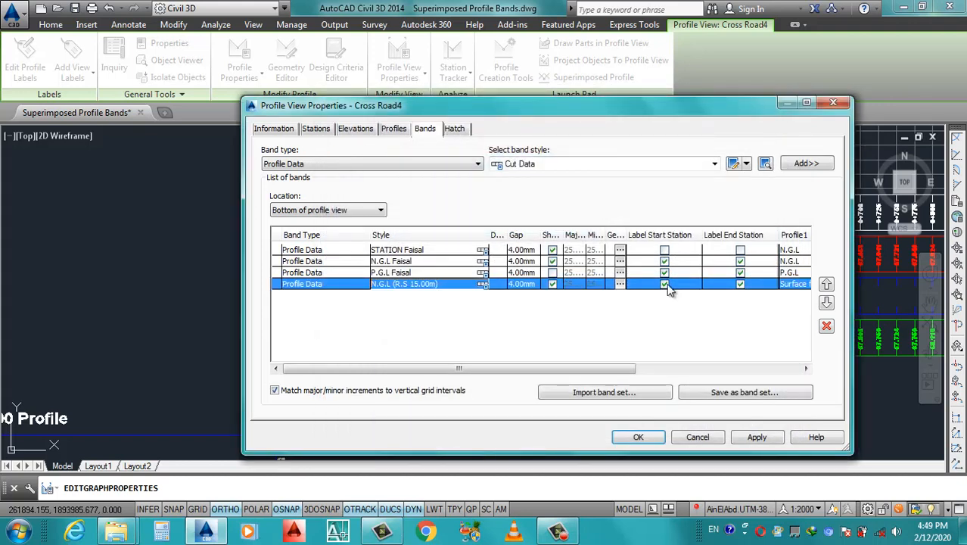
- Copy the N.G.L (R.S 15.00m) band style and name the copy "N.G.L (L.S 15.00m)"
click(690, 164)
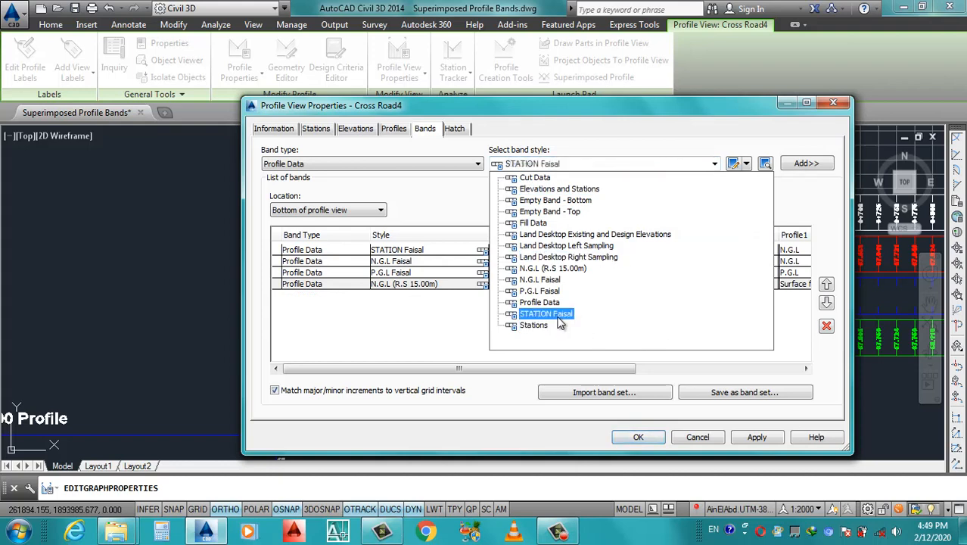
click(555, 269)
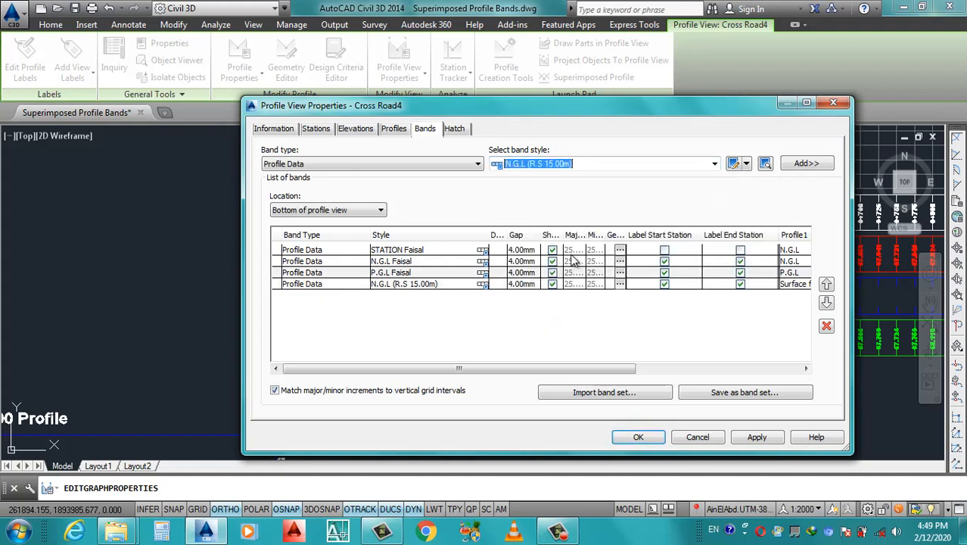
click(745, 165)
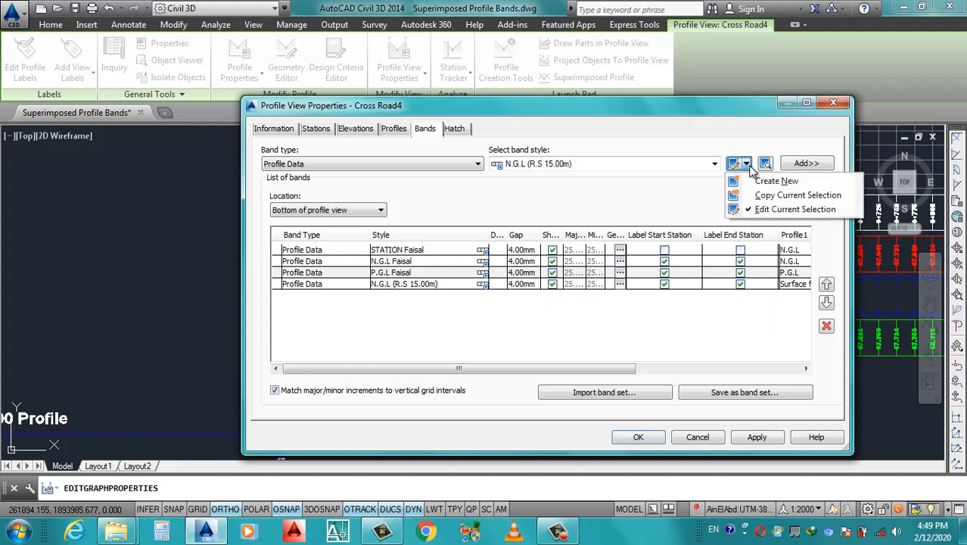
click(779, 196)
click(354, 122)
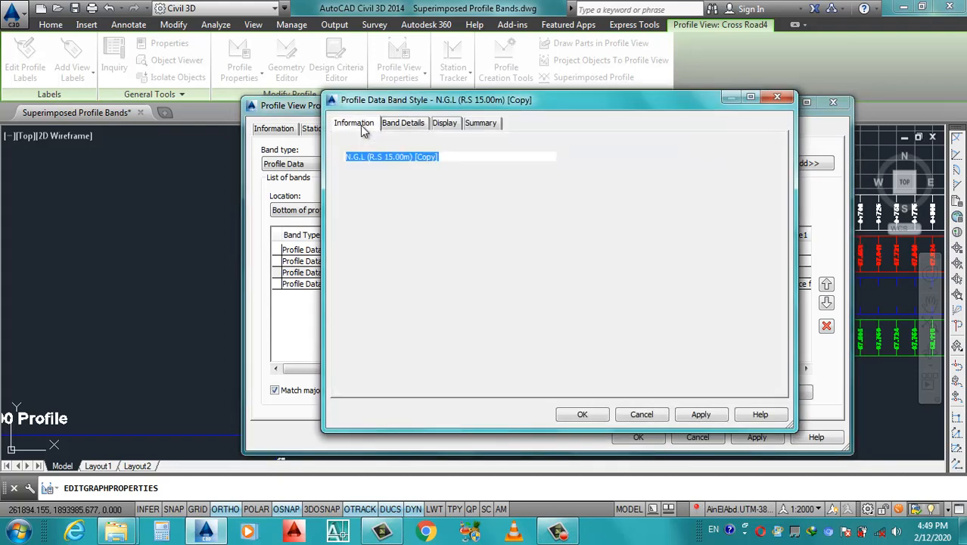
click(399, 157)
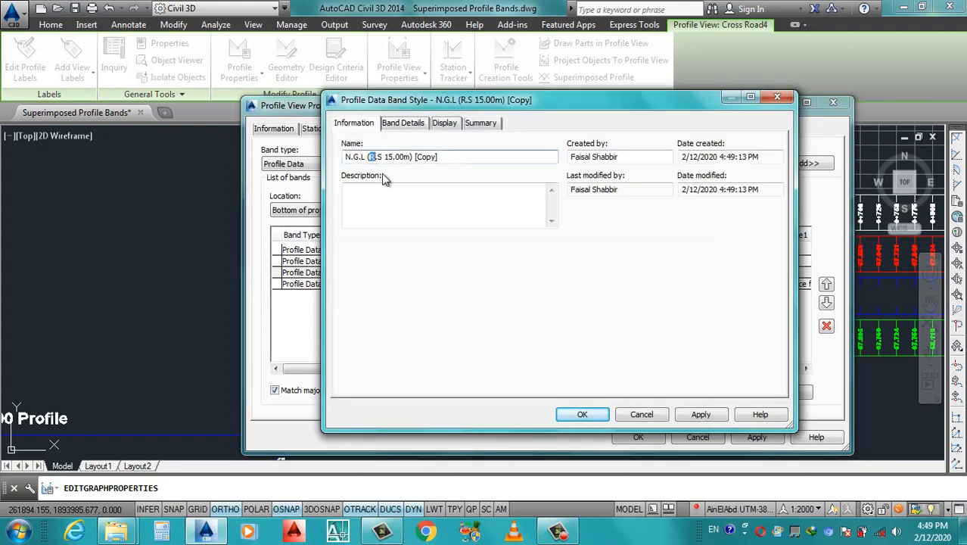
text(L)
drag(419, 156, 309, 188)
key(ctrl+c)
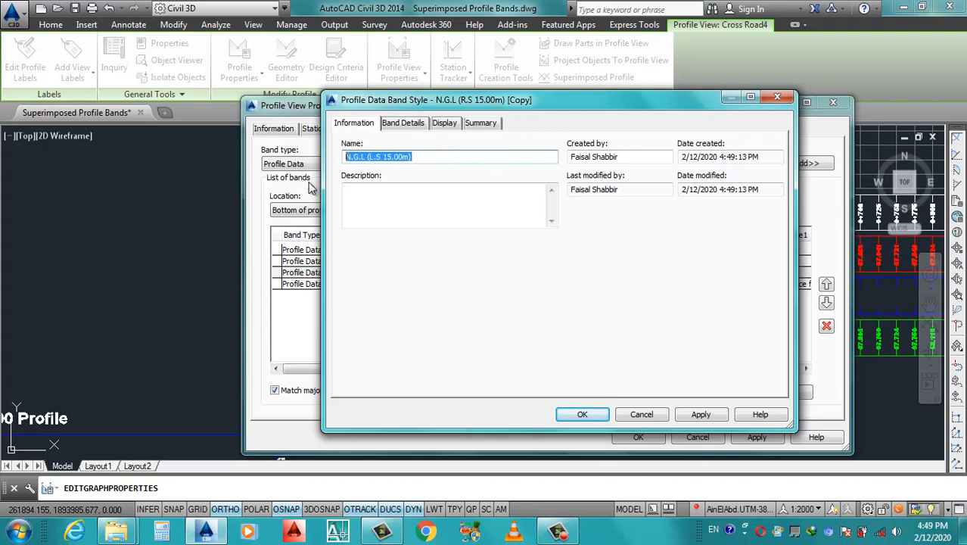
click(402, 186)
- Rename the text component of the copied band style's title label as "N.G.L (L.S 15.00m)"
click(410, 124)
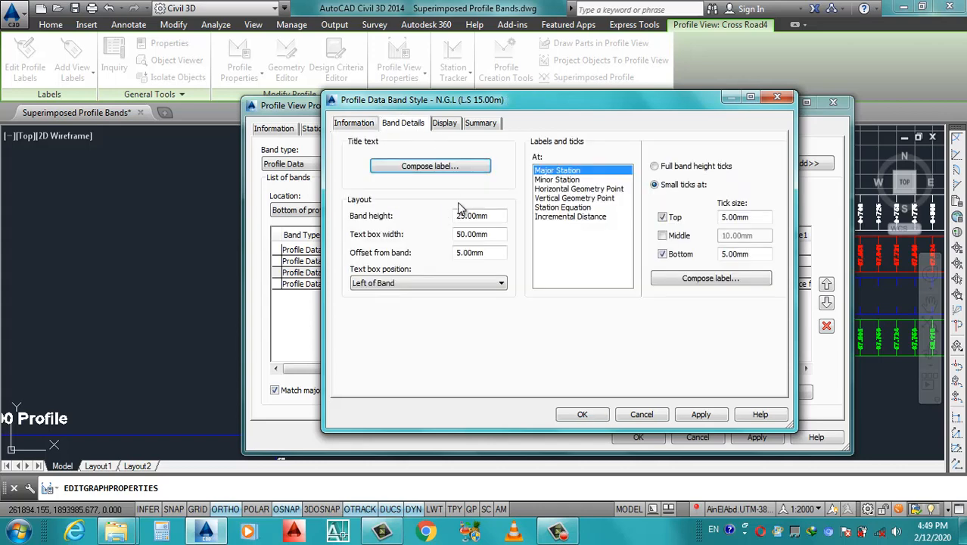
click(435, 166)
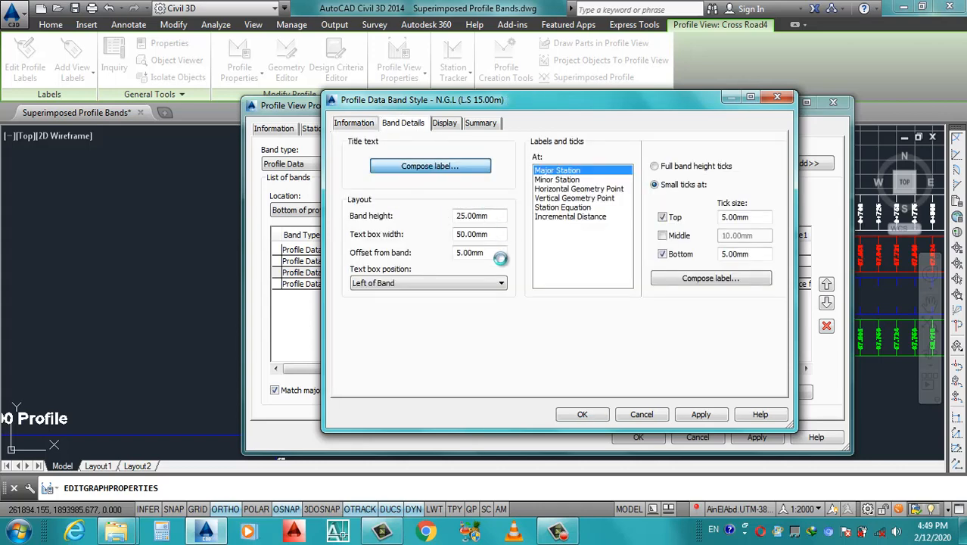
click(477, 149)
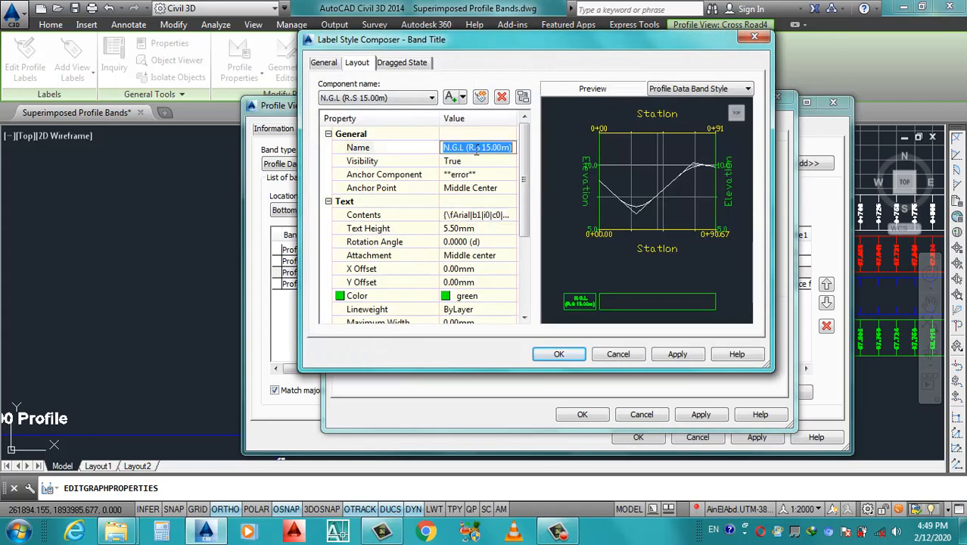
key(ctrl+v)
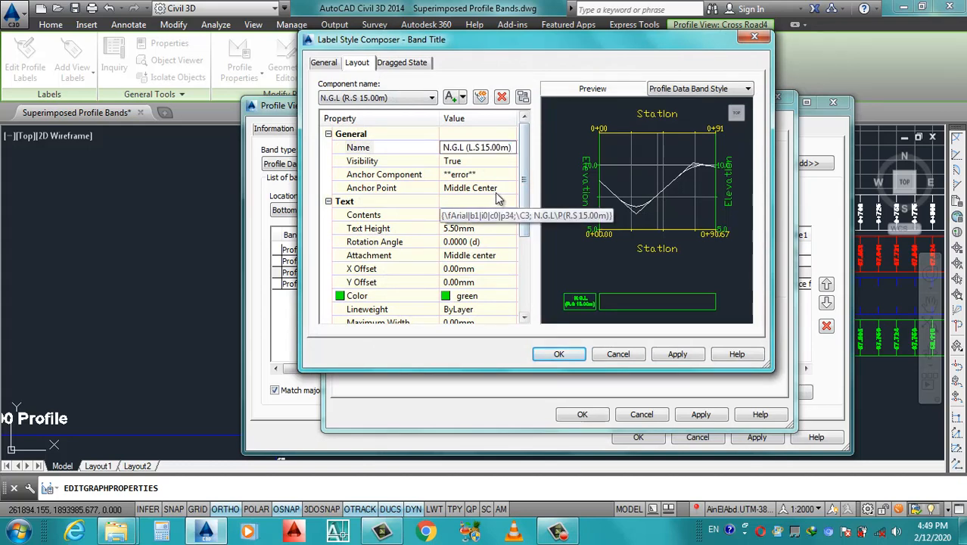
click(504, 189)
click(511, 188)
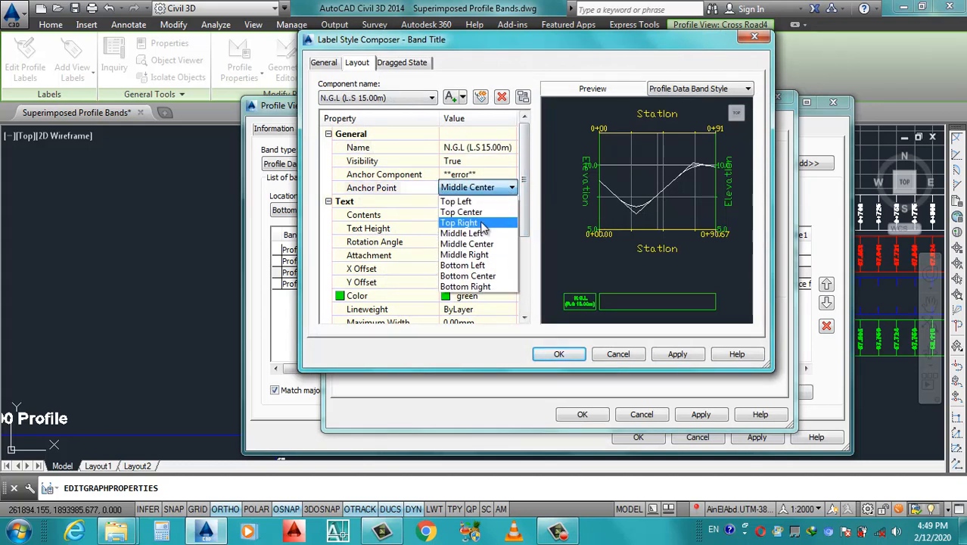
click(504, 225)
- Replace the title label's contents with "N.G.L" on one line and "(L.S 15.00m)" on the line below
click(485, 215)
click(512, 215)
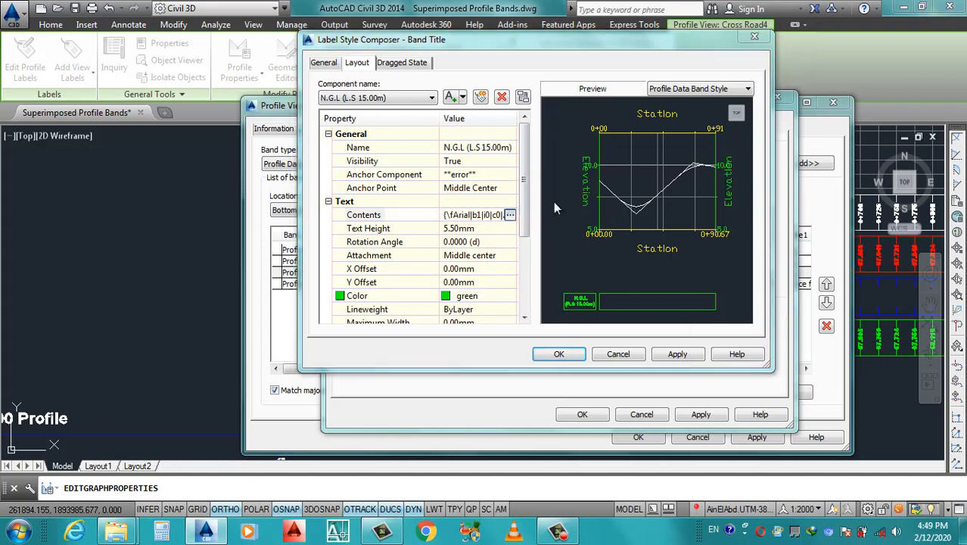
drag(609, 181, 504, 157)
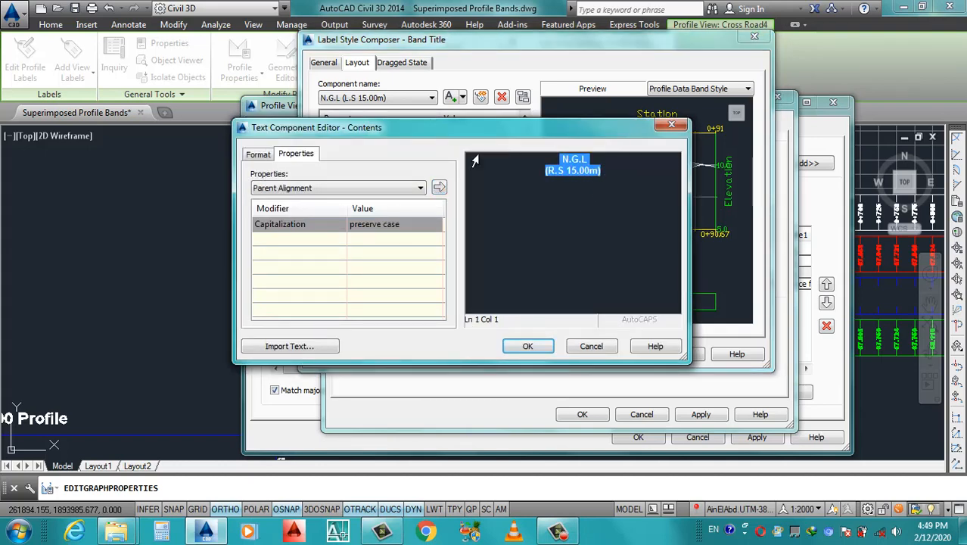
key(ctrl+v)
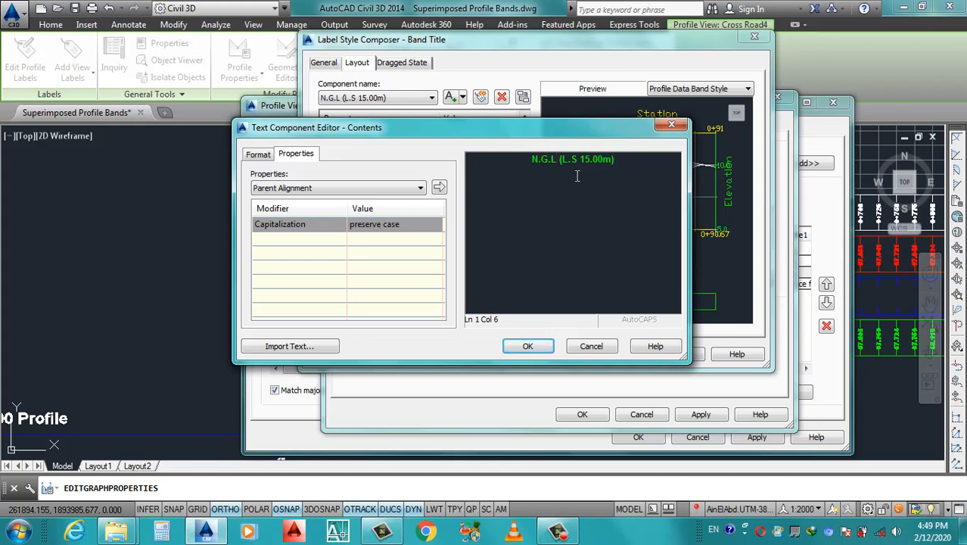
key(Delete)
key(Return)
- Format the whole title text as bold yellow and accept the contents
key(ctrl+a)
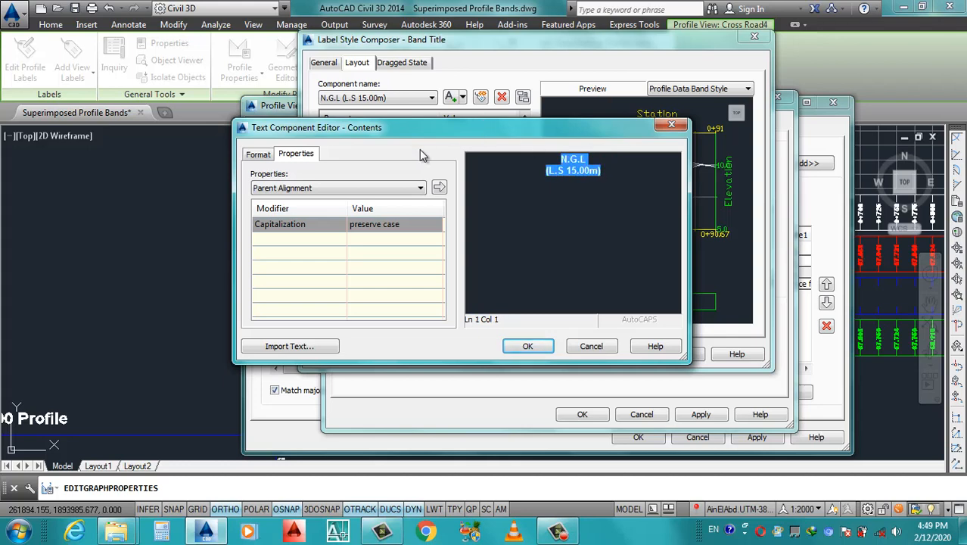
click(259, 157)
click(288, 273)
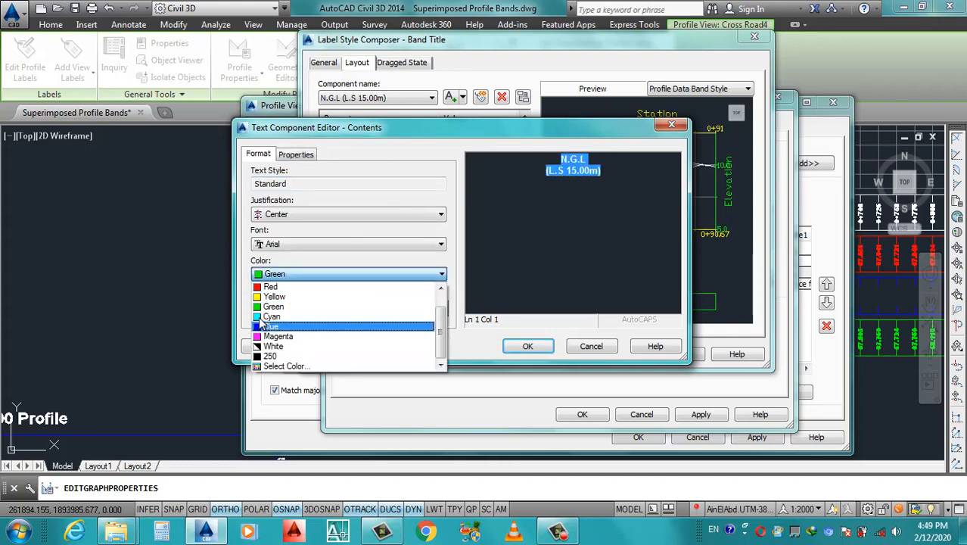
click(272, 297)
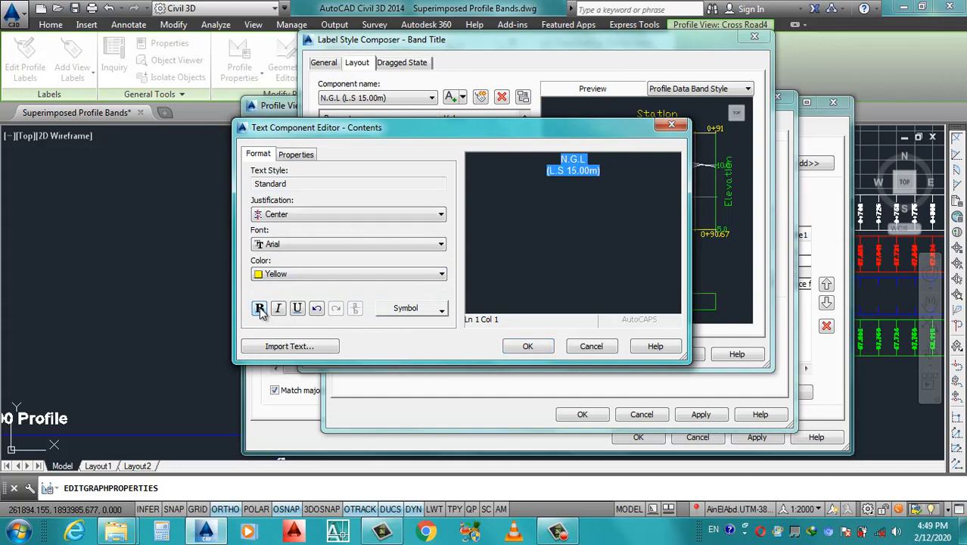
click(528, 346)
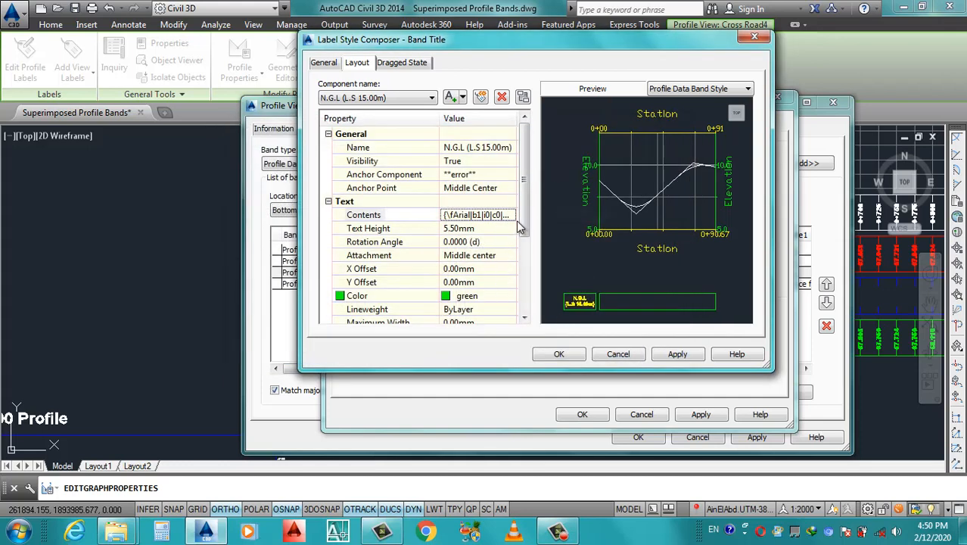
- Set the title text component's color property to yellow, then apply and accept the band title label
scroll(526, 230, down, 1)
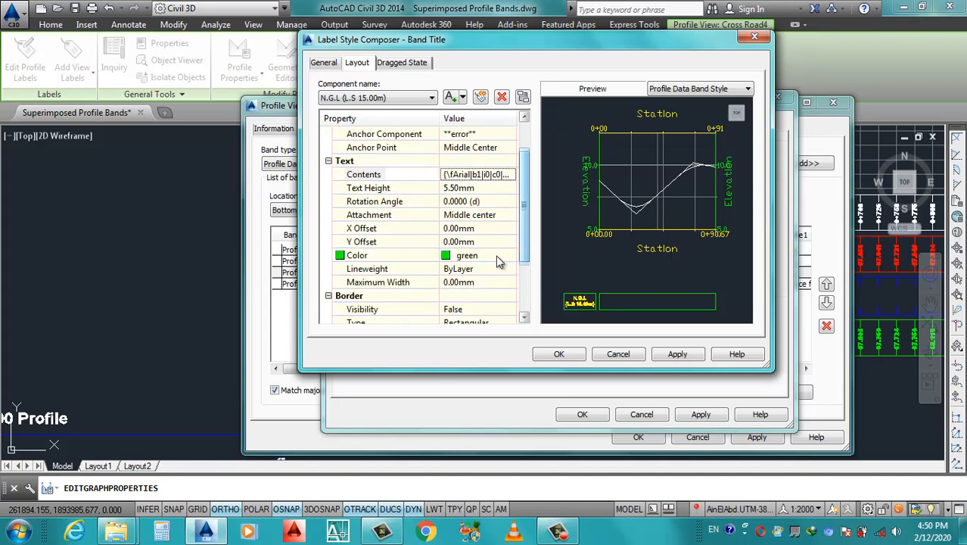
click(508, 255)
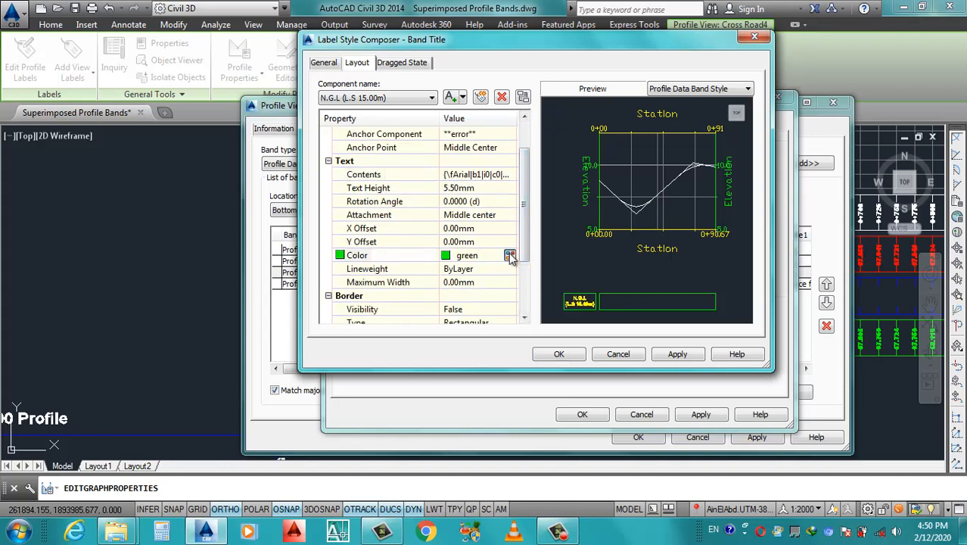
click(512, 256)
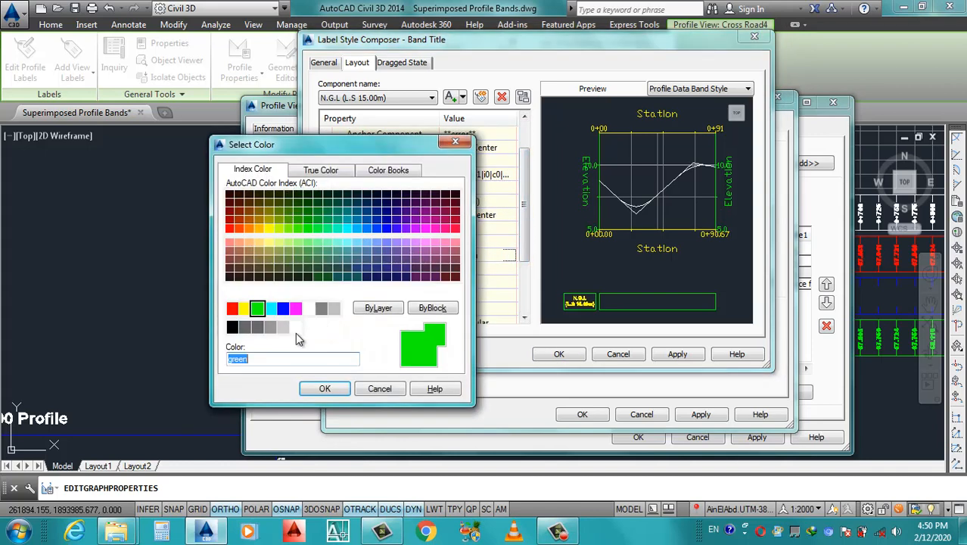
click(244, 308)
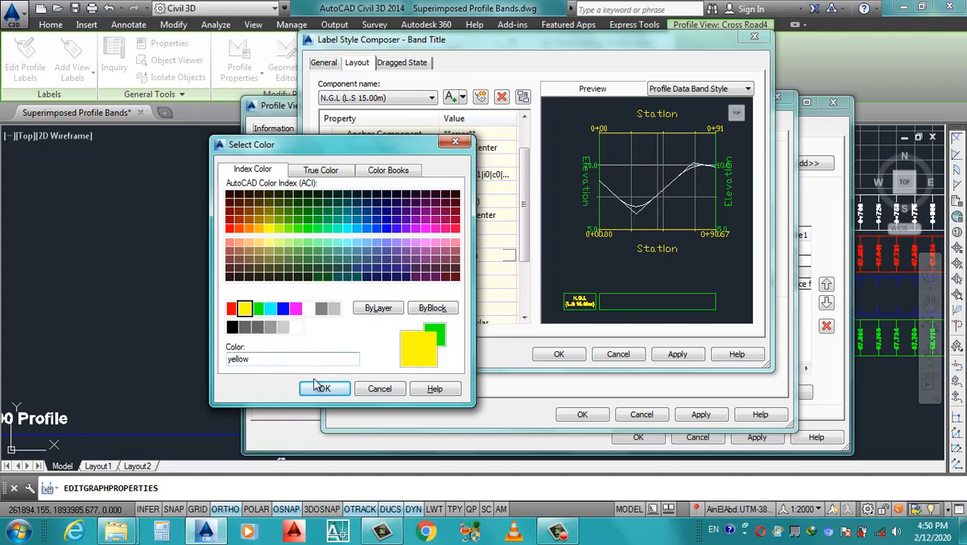
click(325, 388)
scroll(520, 255, down, 2)
scroll(524, 228, up, 3)
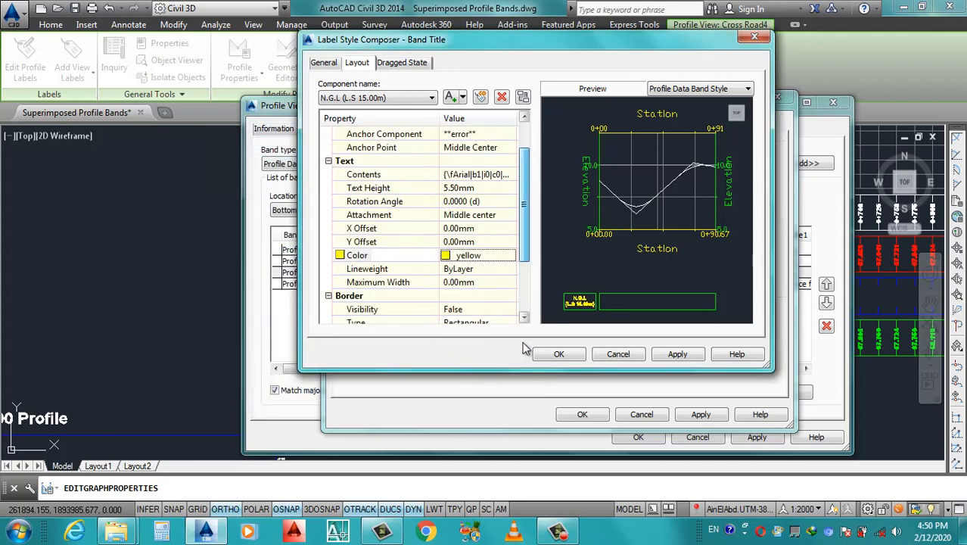
click(675, 355)
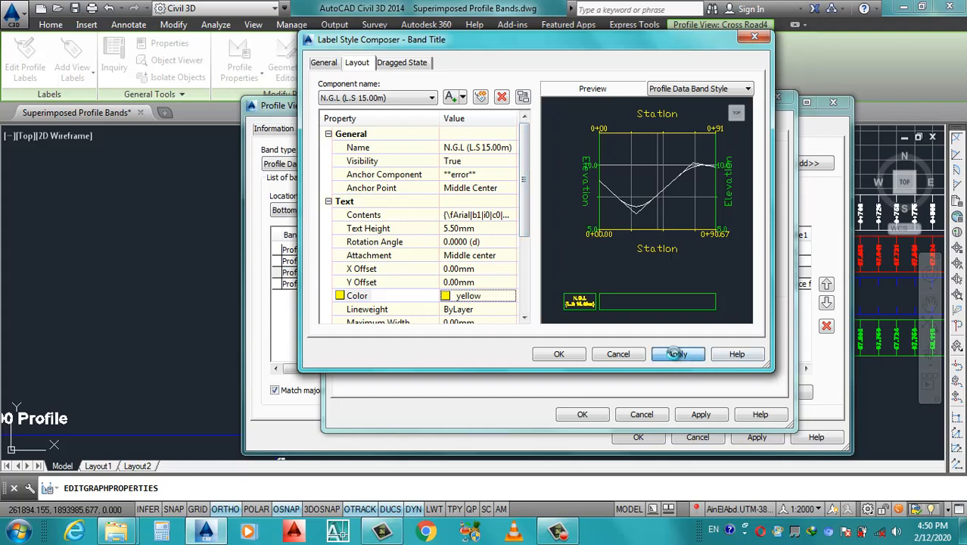
click(559, 354)
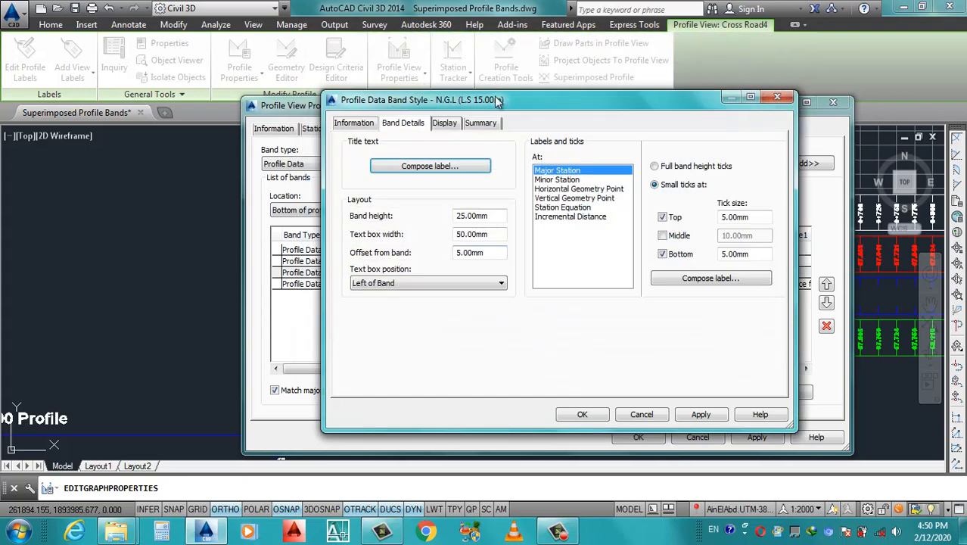
- Set the display colors of the Band Border and Band Title Box to yellow in the L.S band style
click(445, 123)
click(550, 211)
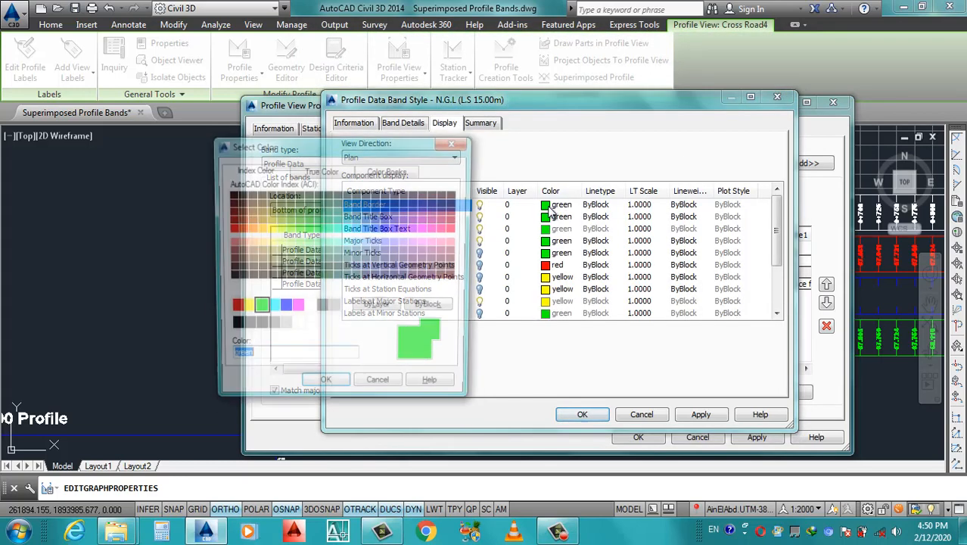
click(245, 308)
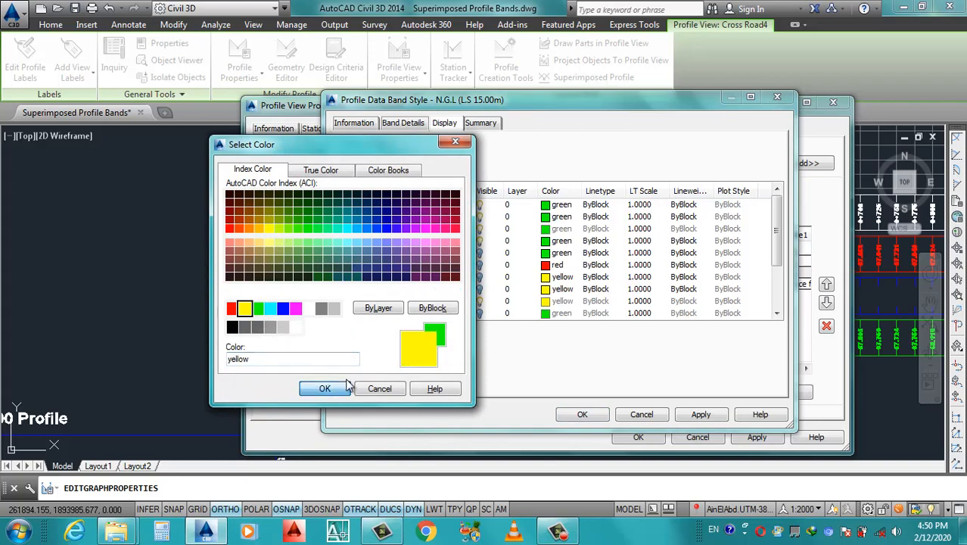
click(325, 388)
click(550, 217)
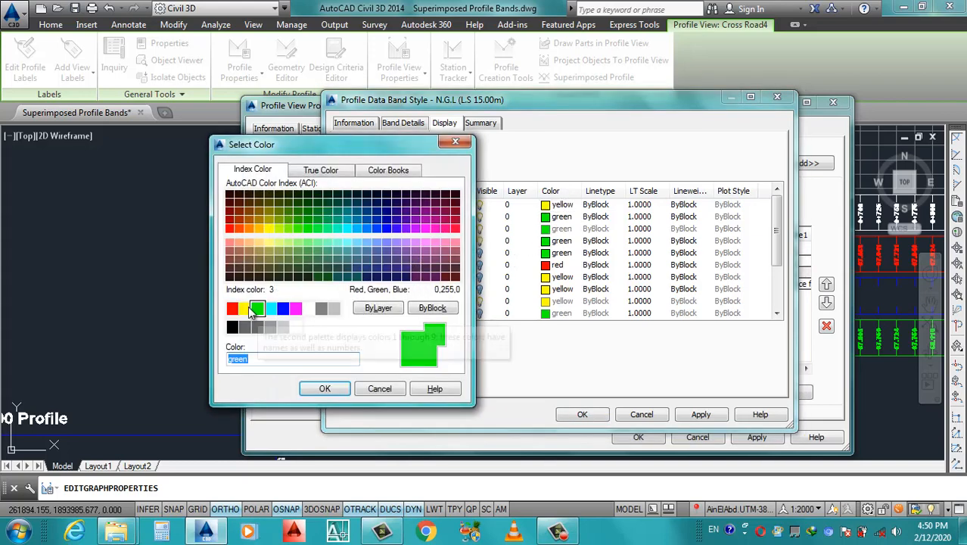
click(244, 308)
click(324, 388)
- Set the display color of the Major Ticks to yellow and apply the band style
click(550, 241)
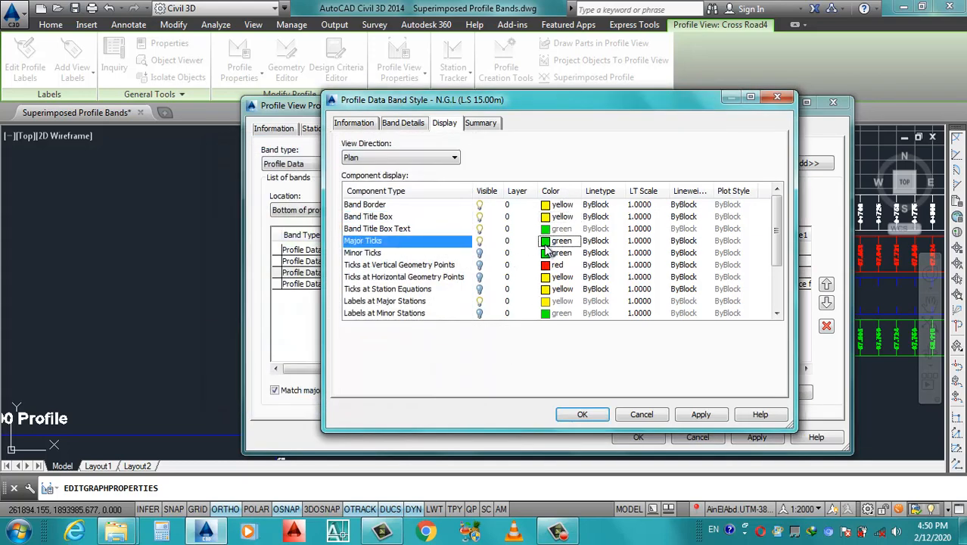
click(244, 308)
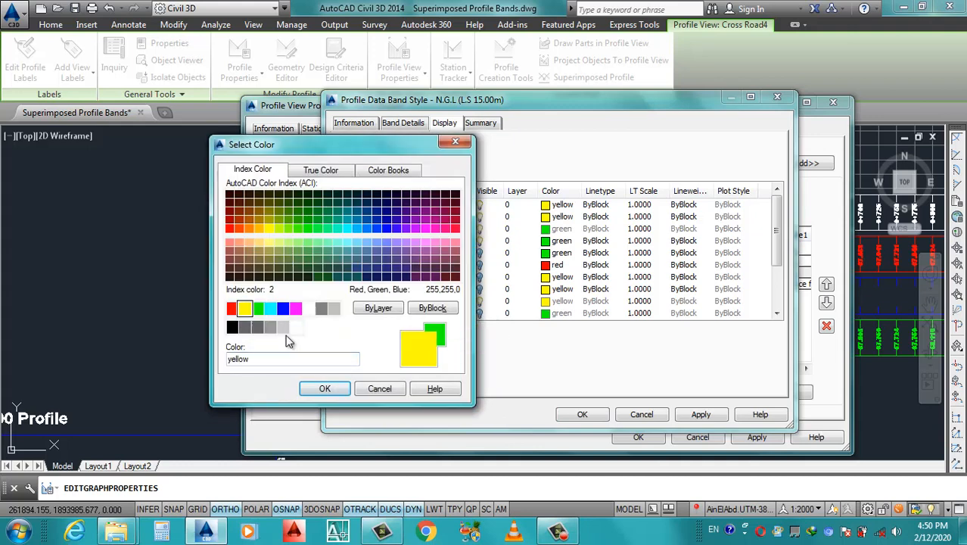
click(325, 389)
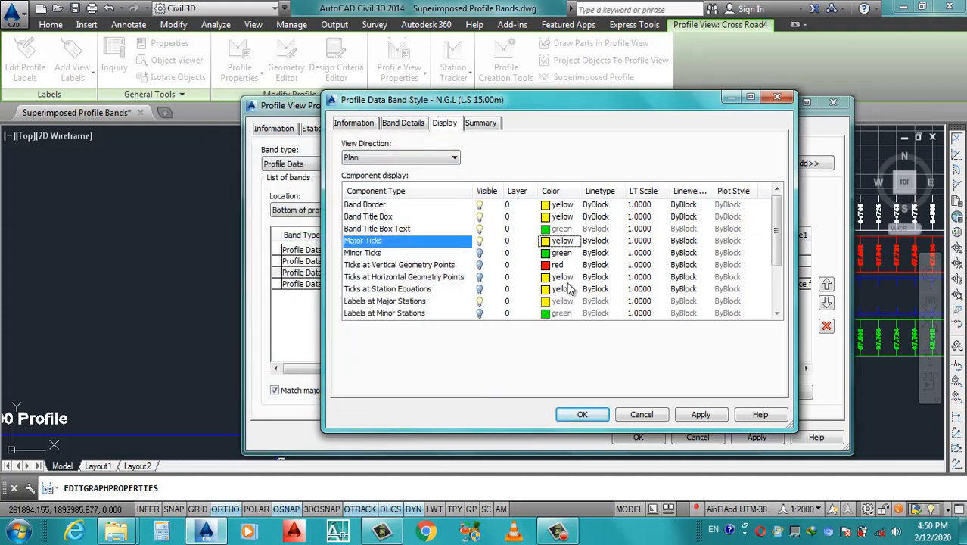
scroll(538, 295, down, 2)
scroll(536, 296, up, 2)
click(701, 415)
- Rename the text component of the band's Major Station label as "N.G.L (L.S 15.00m)"
click(401, 126)
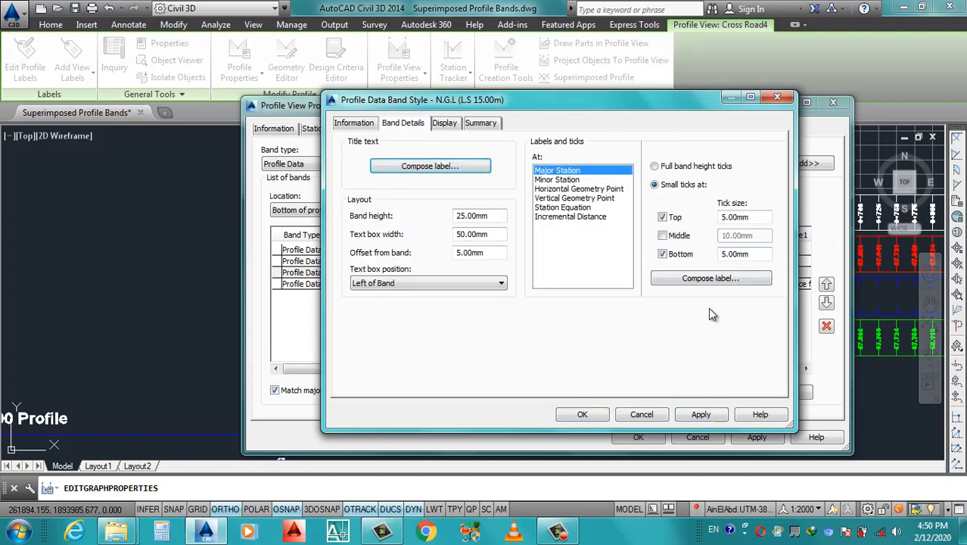
click(695, 279)
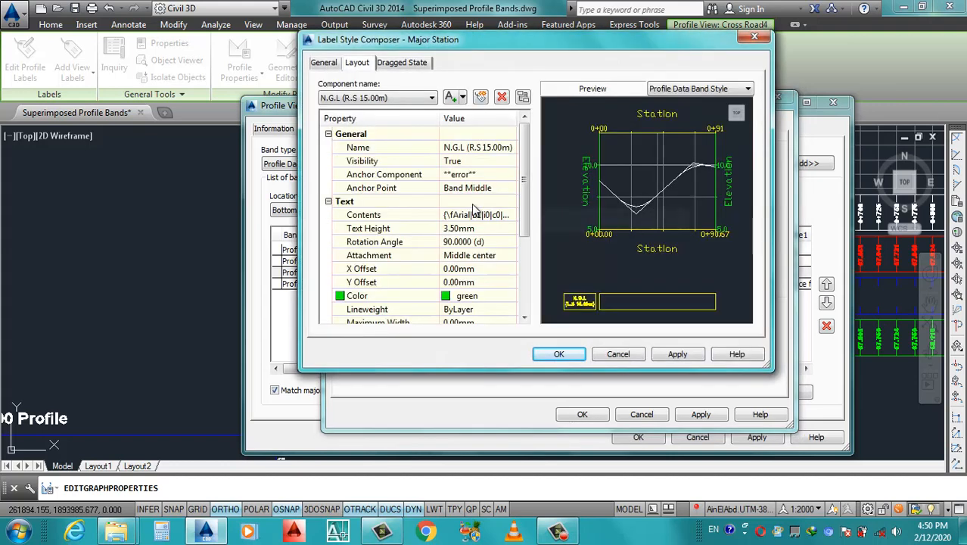
click(465, 151)
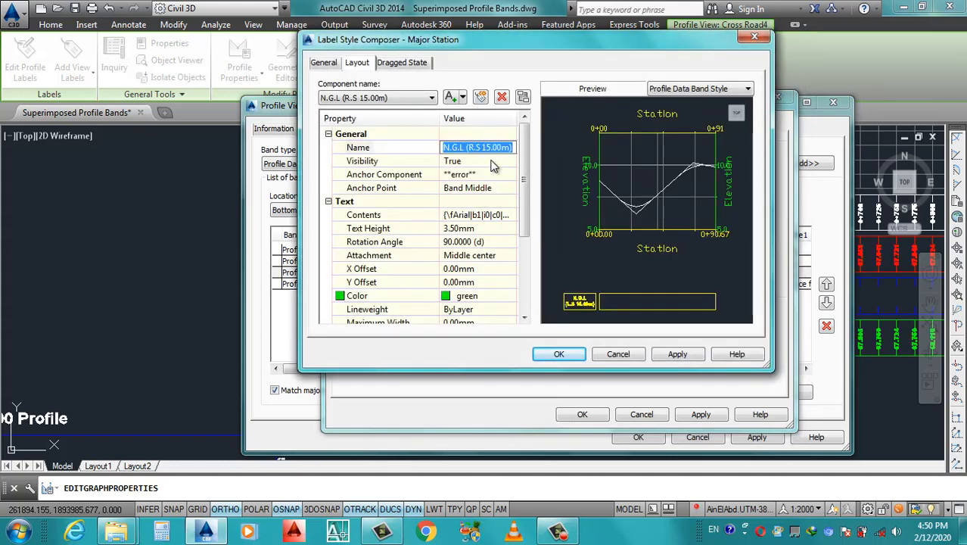
text(N.G.L (L.S 15.00m))
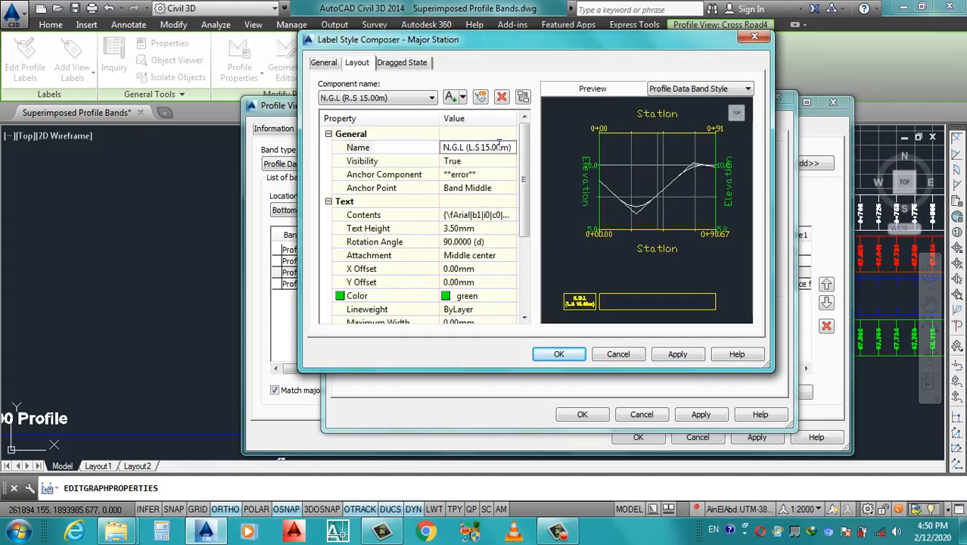
- Replace the contents of the L.S Major Station label with the Profile1 Elevation property in metres at 0.001 precision
click(477, 215)
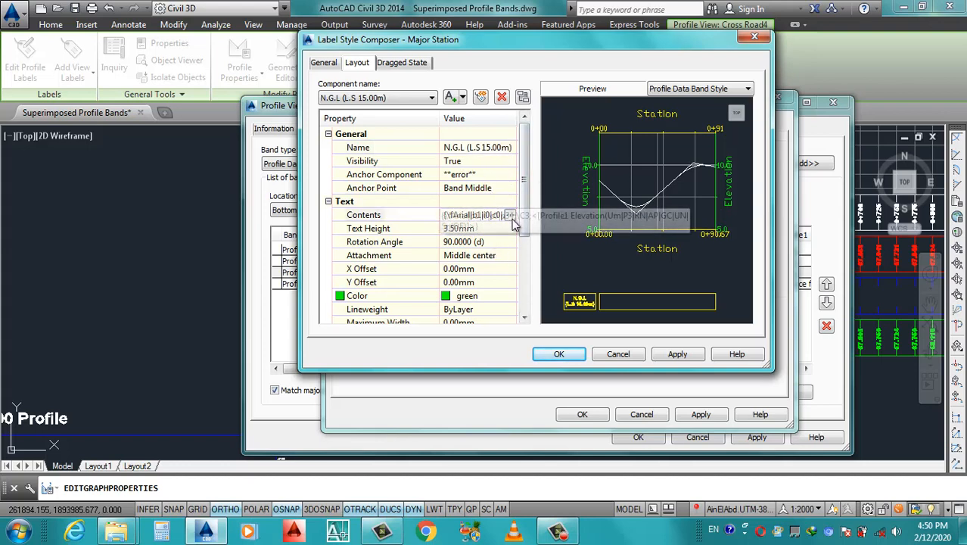
click(514, 215)
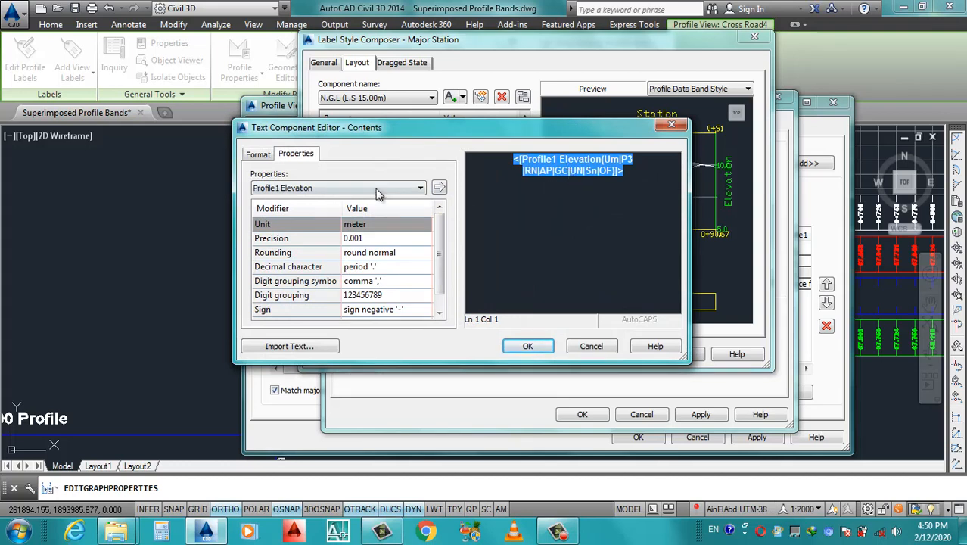
key(Delete)
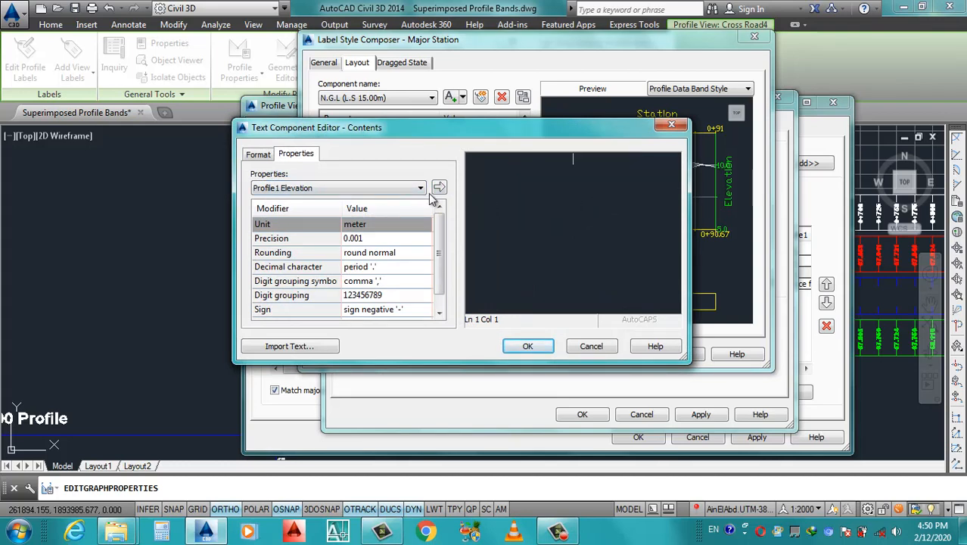
click(373, 190)
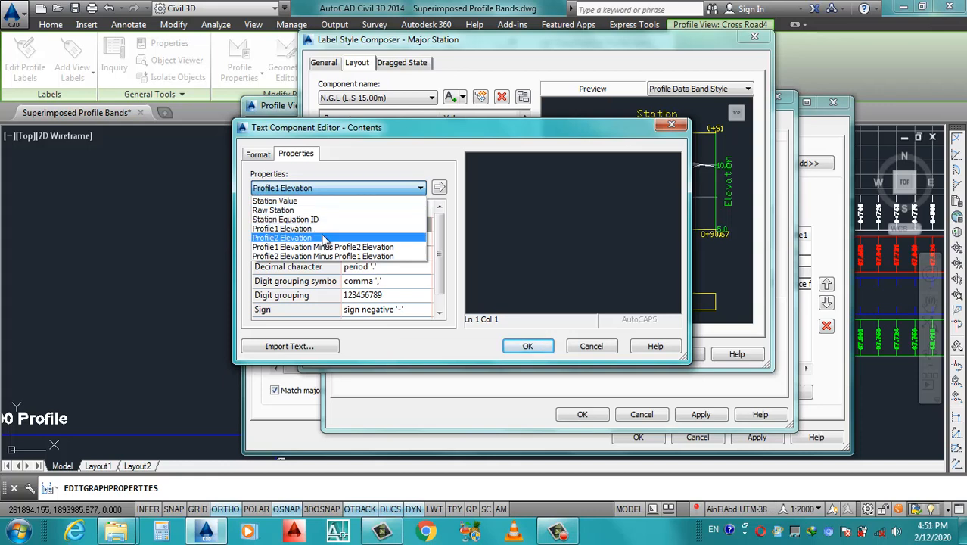
click(289, 229)
click(439, 189)
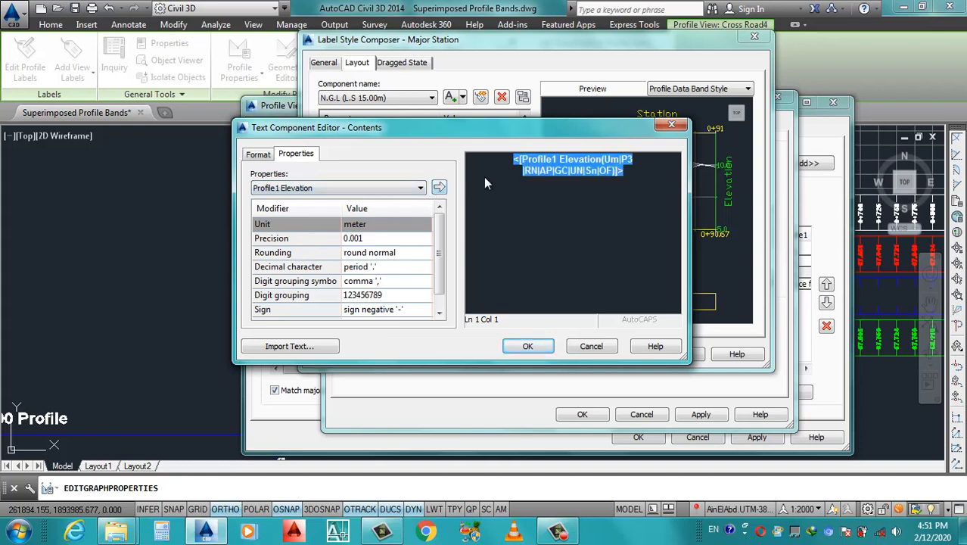
- Set the text color of the label's Profile1 Elevation contents to yellow and accept the text
click(256, 155)
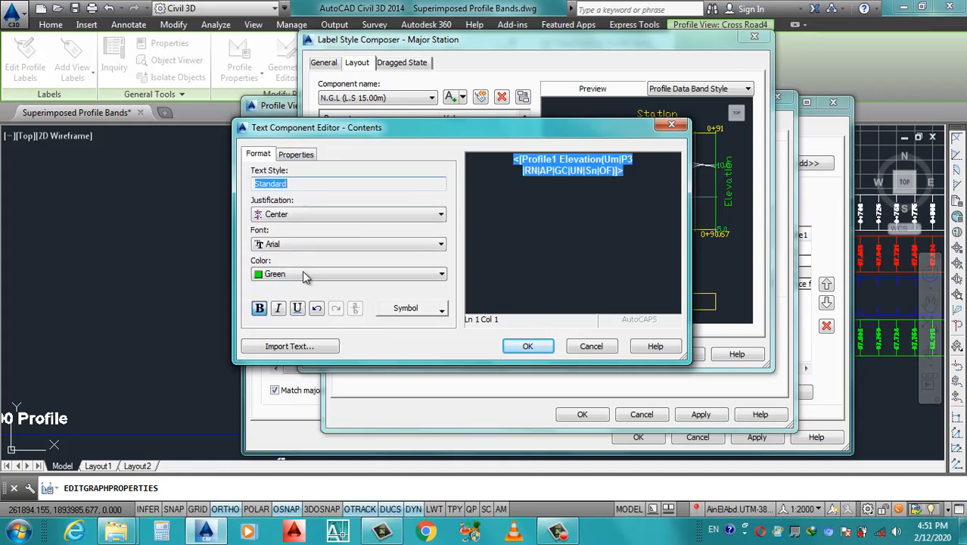
click(306, 274)
click(280, 297)
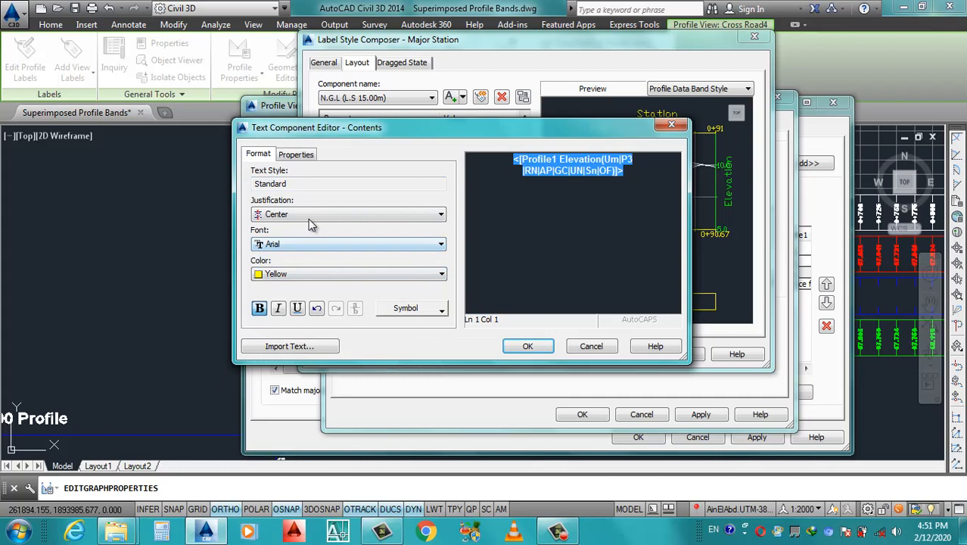
click(259, 308)
click(260, 308)
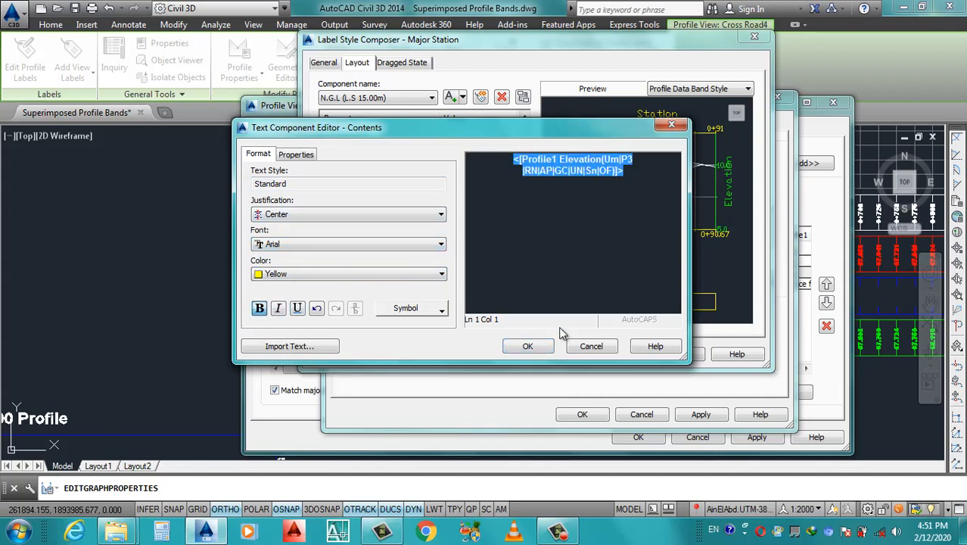
click(523, 346)
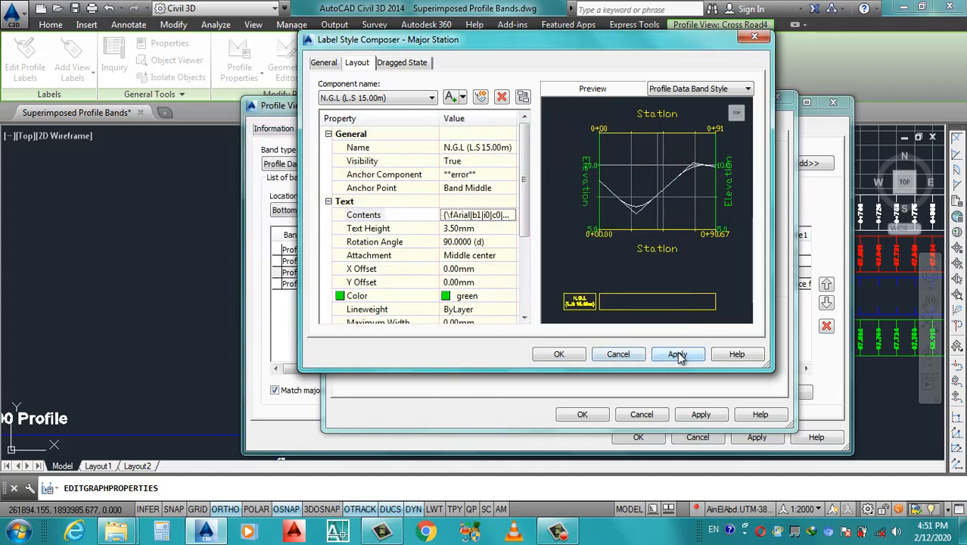
- Set the Major Station text component's color property to yellow, then apply and accept the label and the L.S band style
click(500, 296)
click(512, 296)
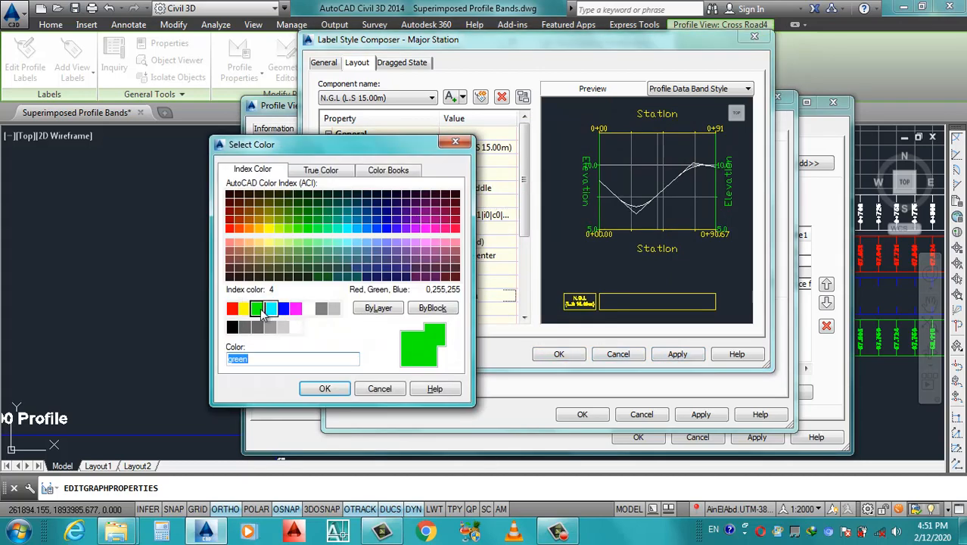
click(244, 308)
click(325, 388)
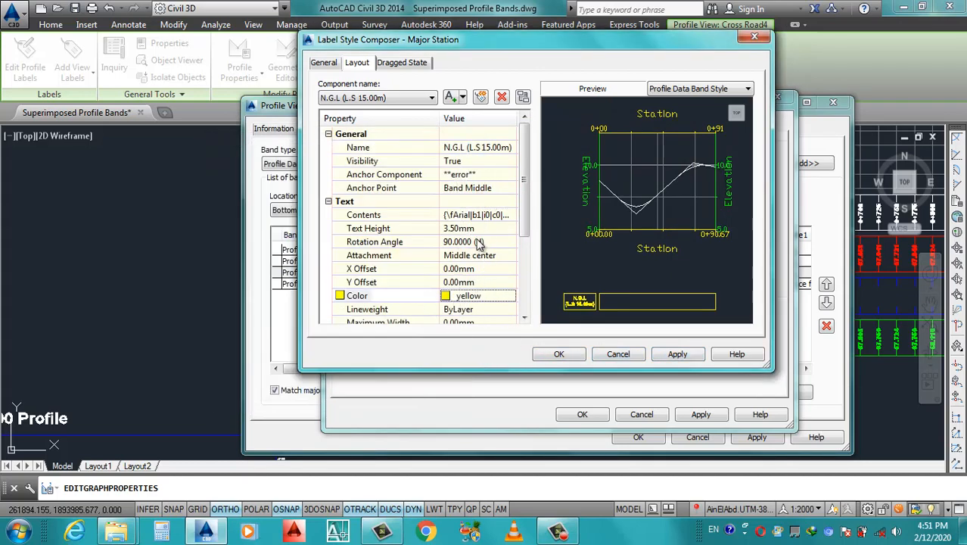
drag(524, 227, 521, 291)
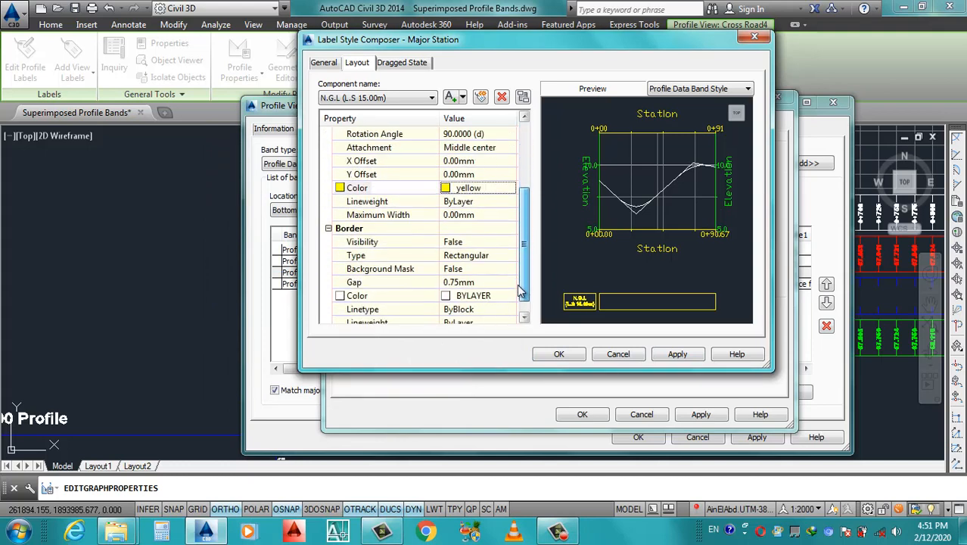
click(693, 354)
click(556, 353)
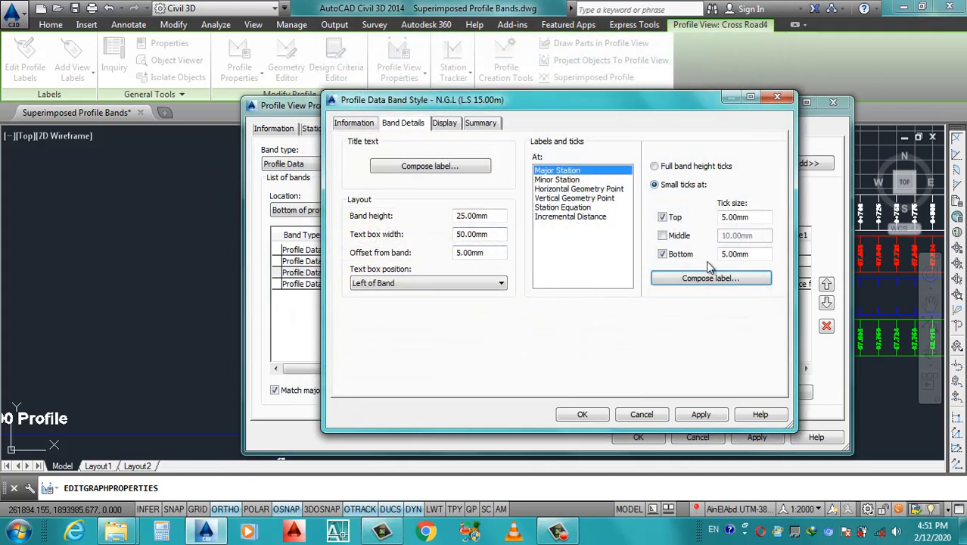
click(701, 416)
click(585, 416)
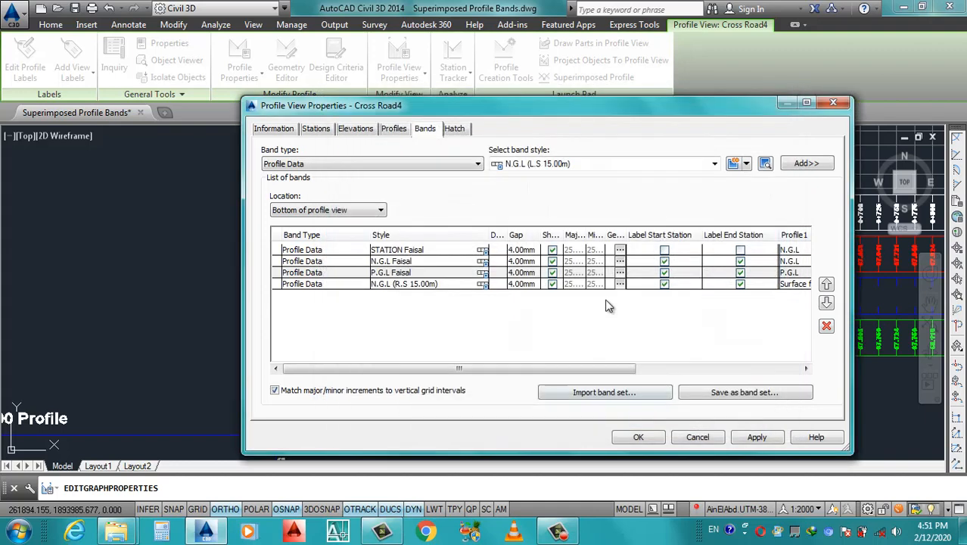
- Add the N.G.L (L.S 15.00m) band using the Surface (6) Cross Road-Left-15.000 profile as Profile 1
click(796, 167)
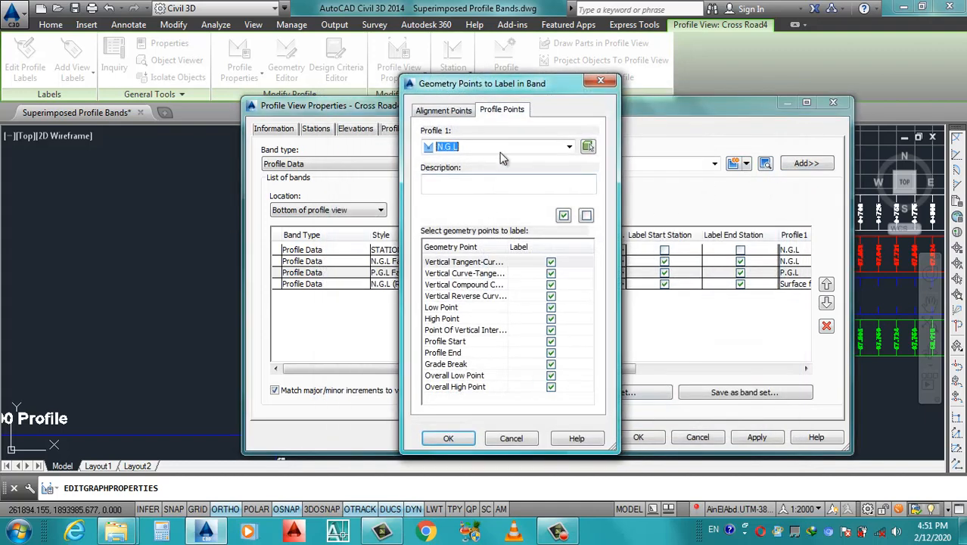
click(569, 148)
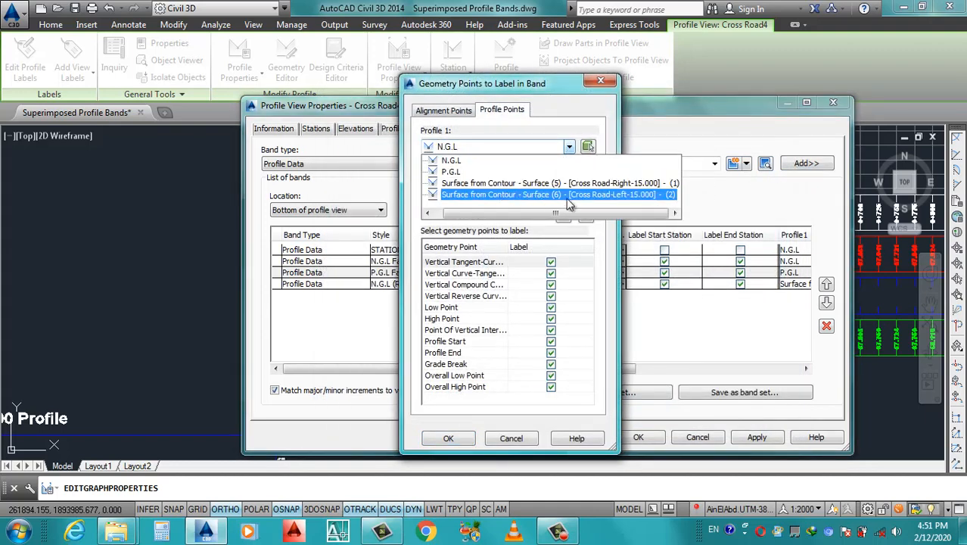
click(605, 195)
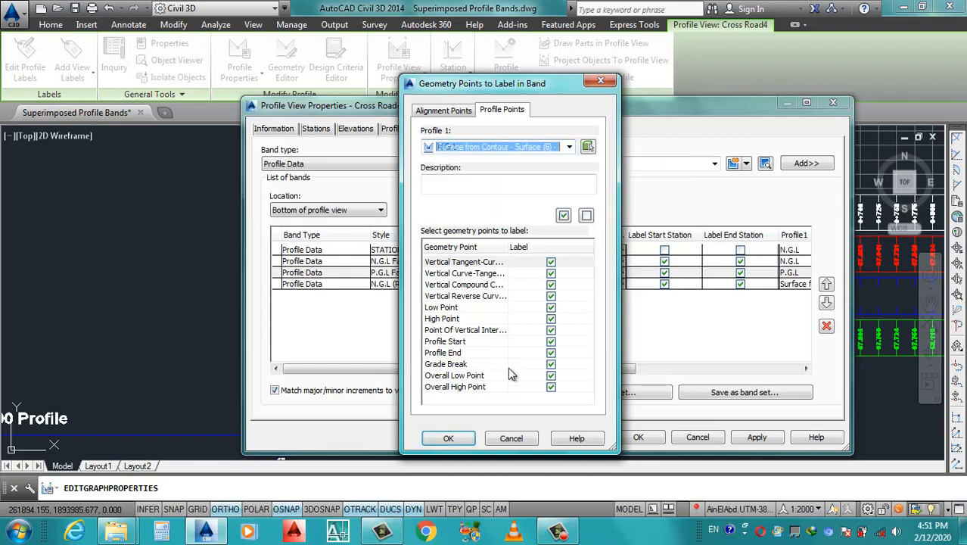
click(449, 439)
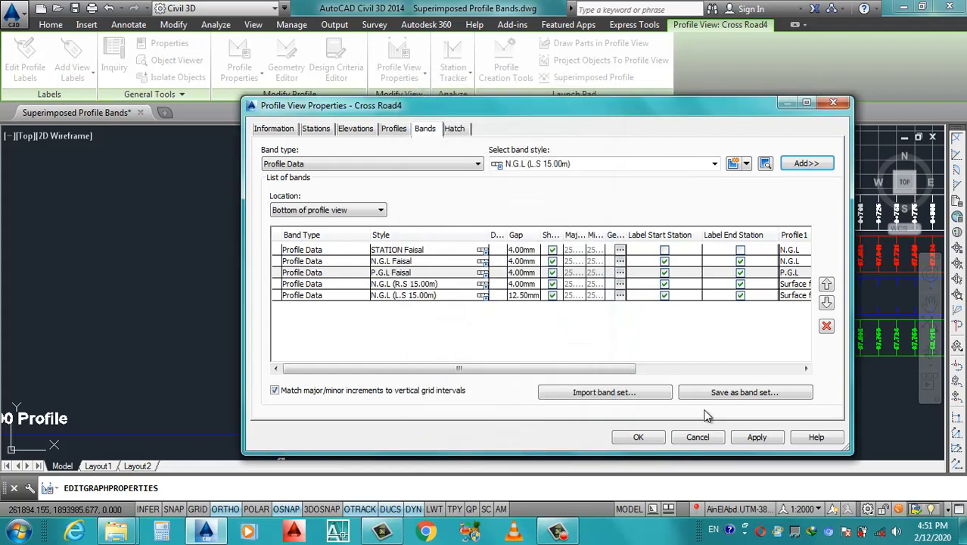
- Set the gap of the N.G.L (L.S 15.00m) band to 4 mm, then apply and accept the profile view properties
click(531, 295)
click(531, 295)
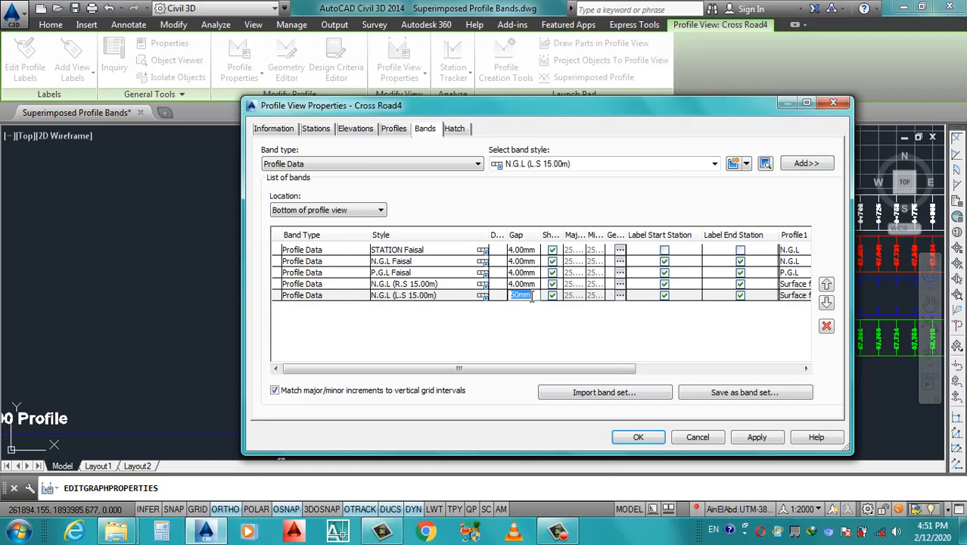
text(4)
click(757, 437)
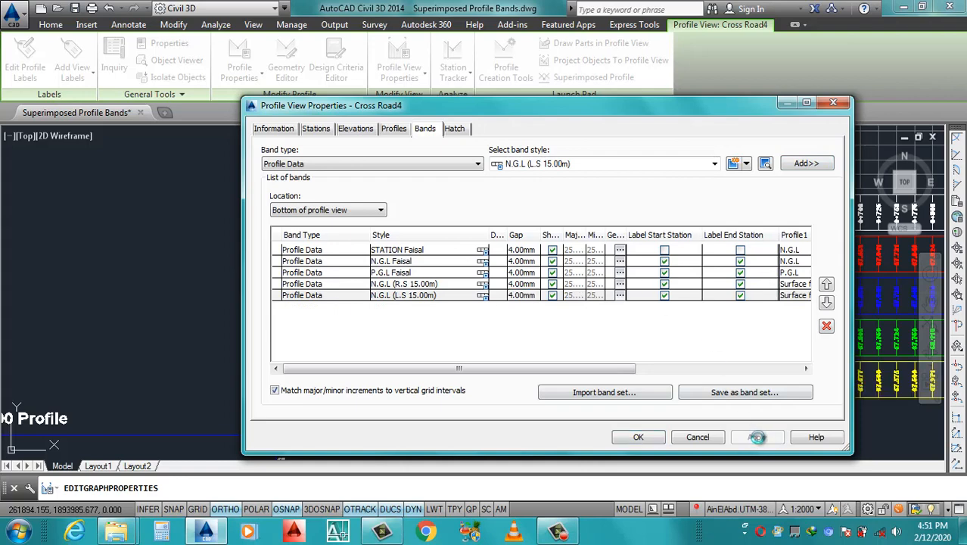
click(633, 436)
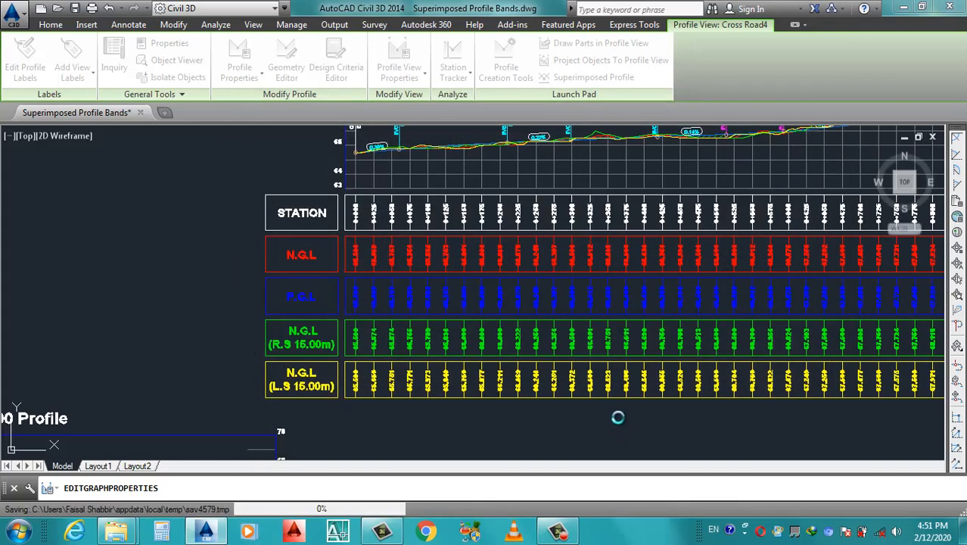
key(Escape)
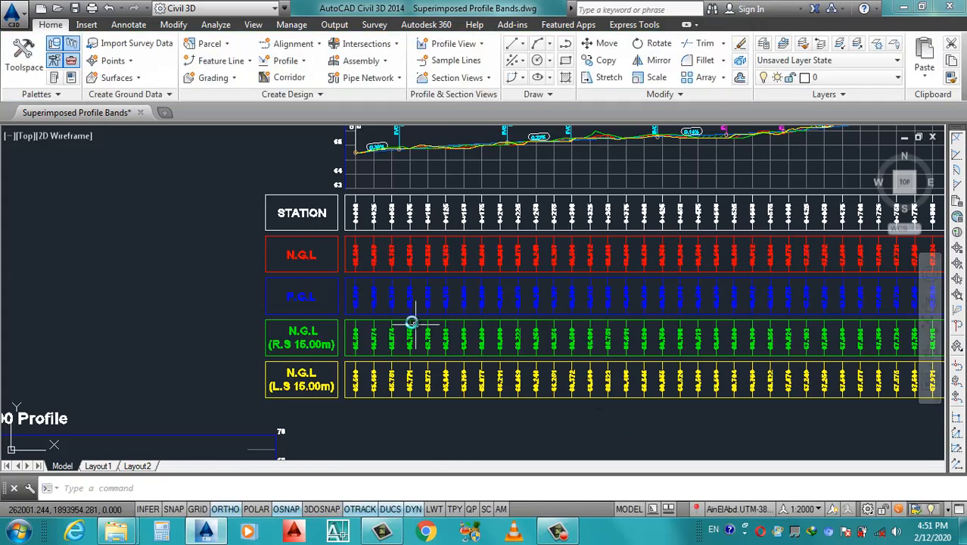
- Examine the station and elevation bands below the Cross Road profile view, including the R.S and L.S elevation values
scroll(363, 325, down, 4)
scroll(441, 333, up, 4)
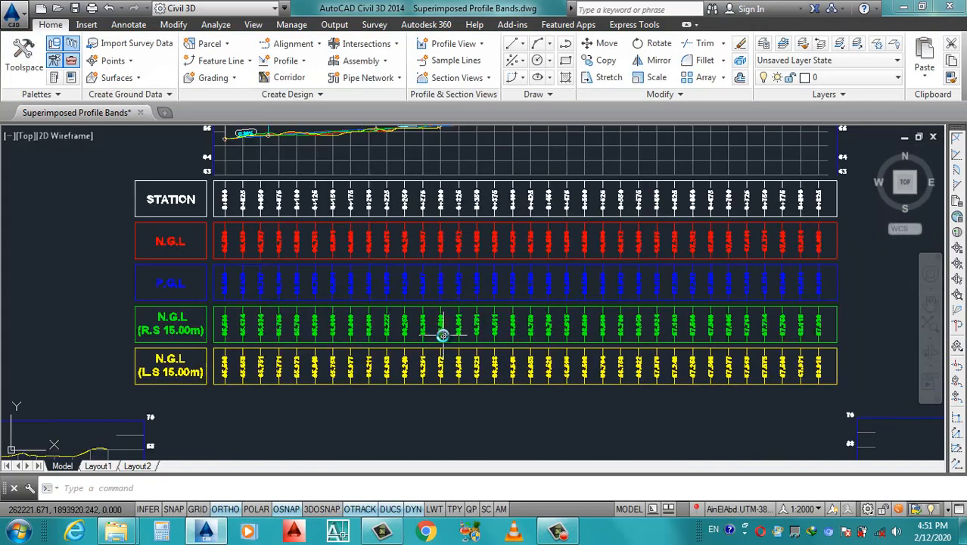
scroll(323, 381, up, 3)
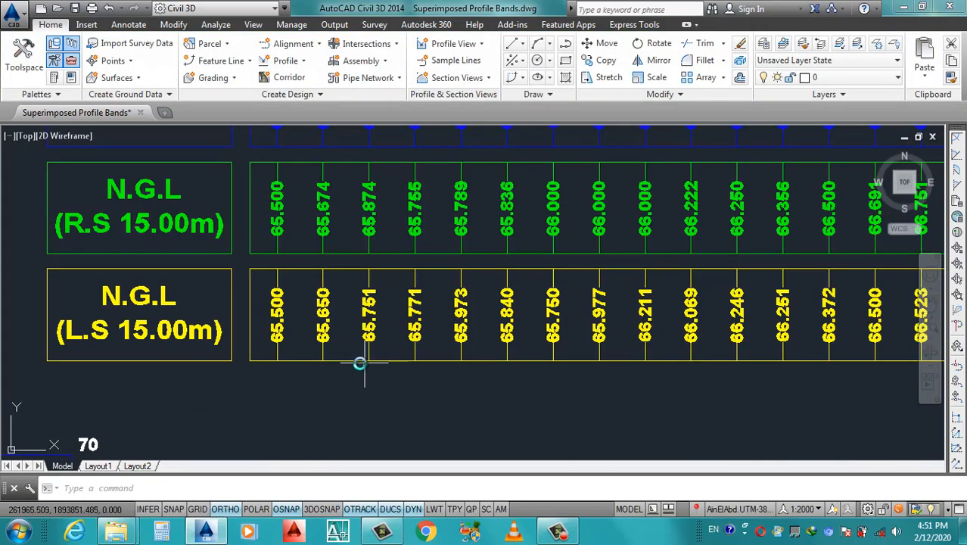
scroll(287, 337, down, 4)
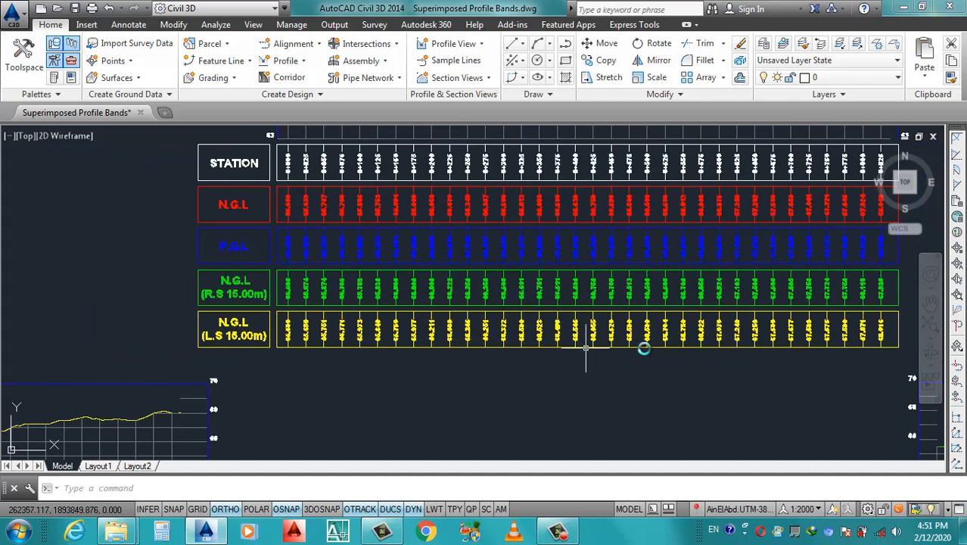
scroll(730, 341, up, 4)
scroll(530, 347, down, 4)
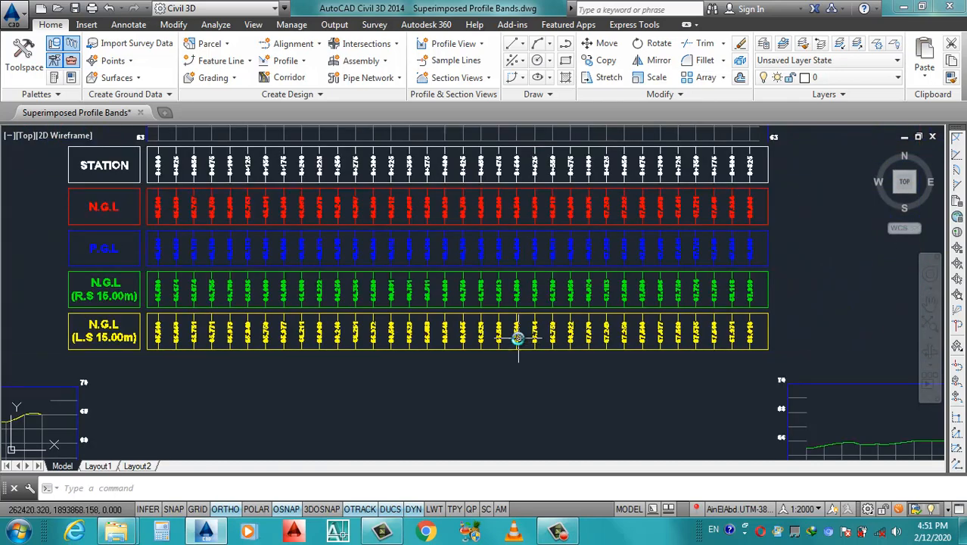
scroll(510, 305, down, 4)
scroll(254, 180, up, 4)
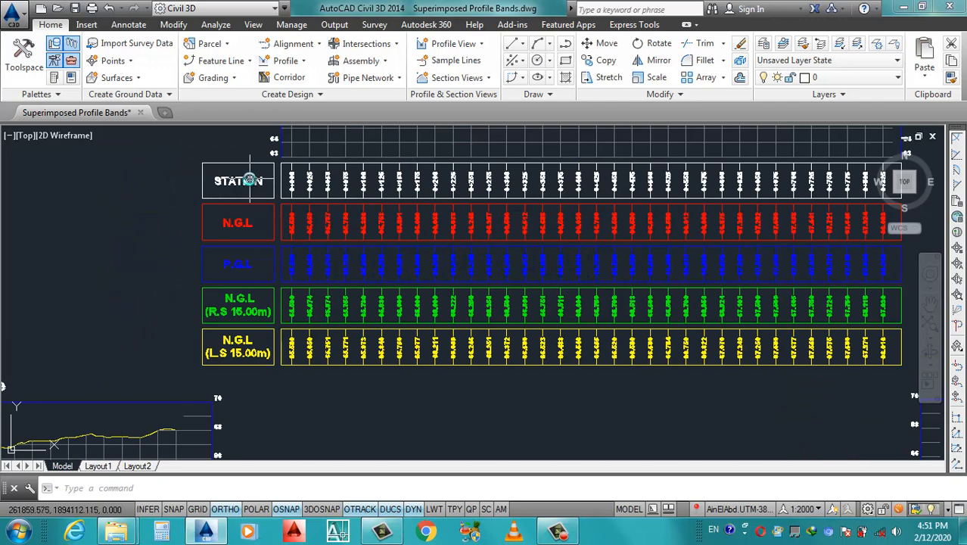
click(258, 280)
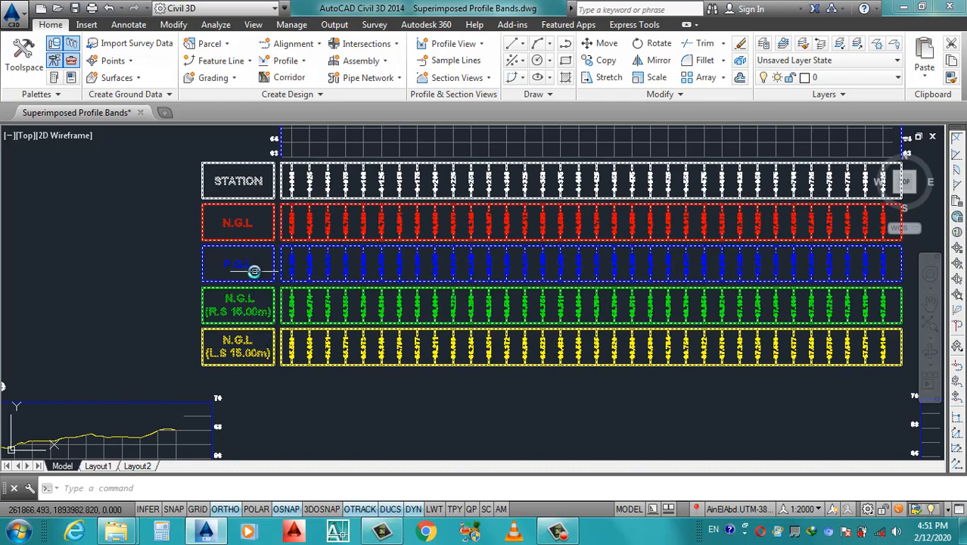
key(Escape)
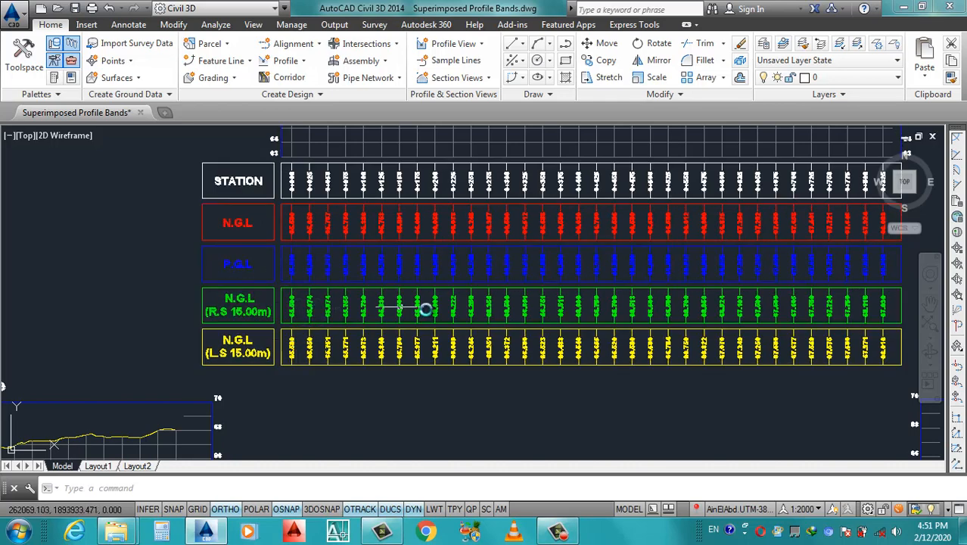
scroll(434, 315, down, 1)
scroll(348, 258, up, 1)
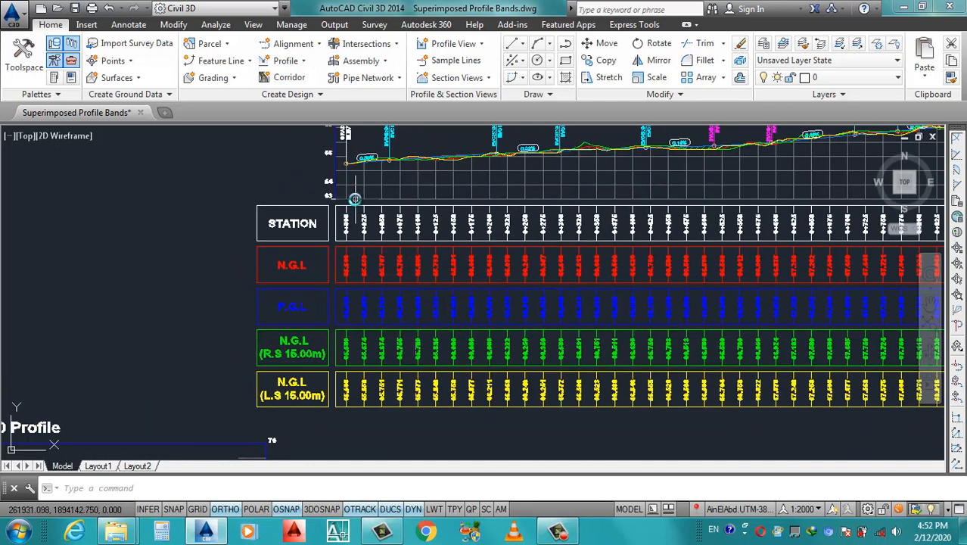
- Reopen the Cross Road profile view's properties and move the STATION band to the end of the list of bands
click(354, 198)
right_click(339, 199)
click(475, 339)
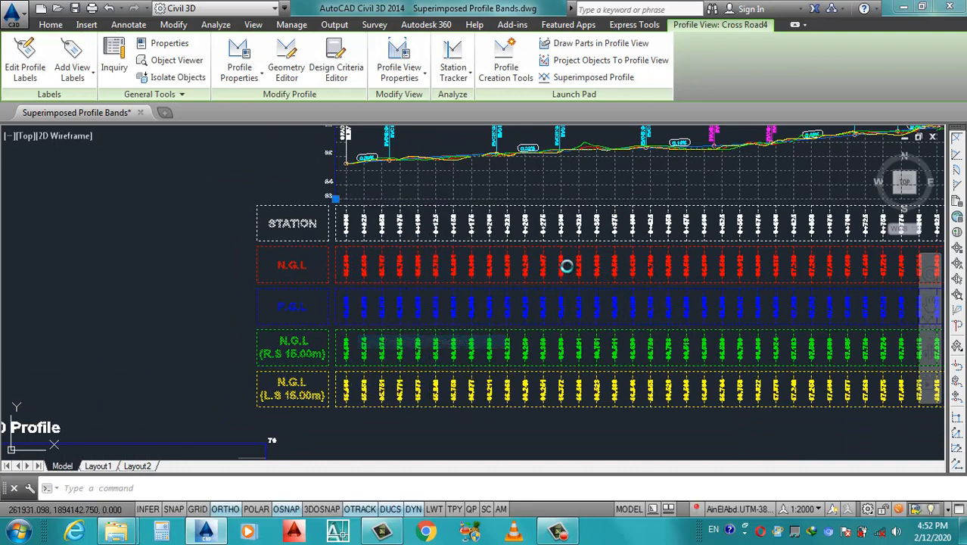
click(399, 251)
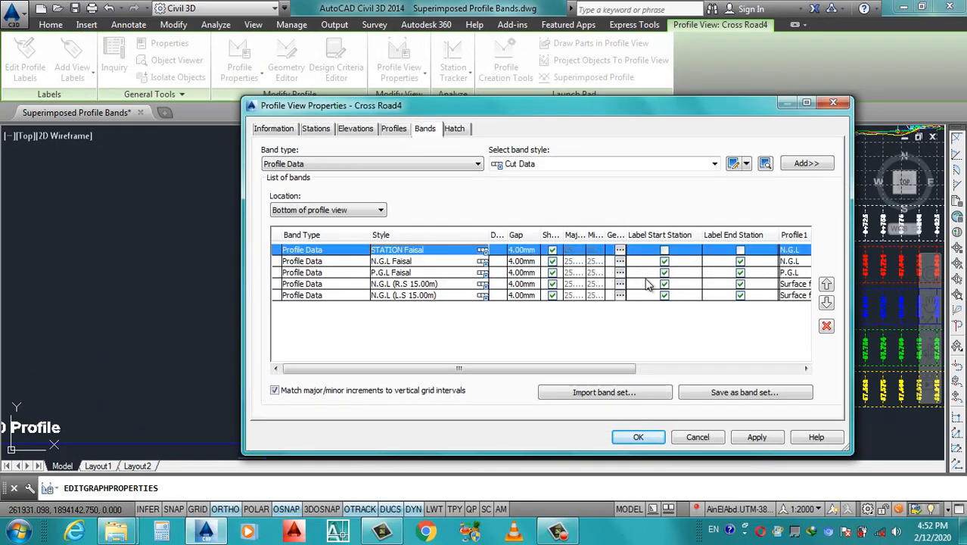
click(827, 303)
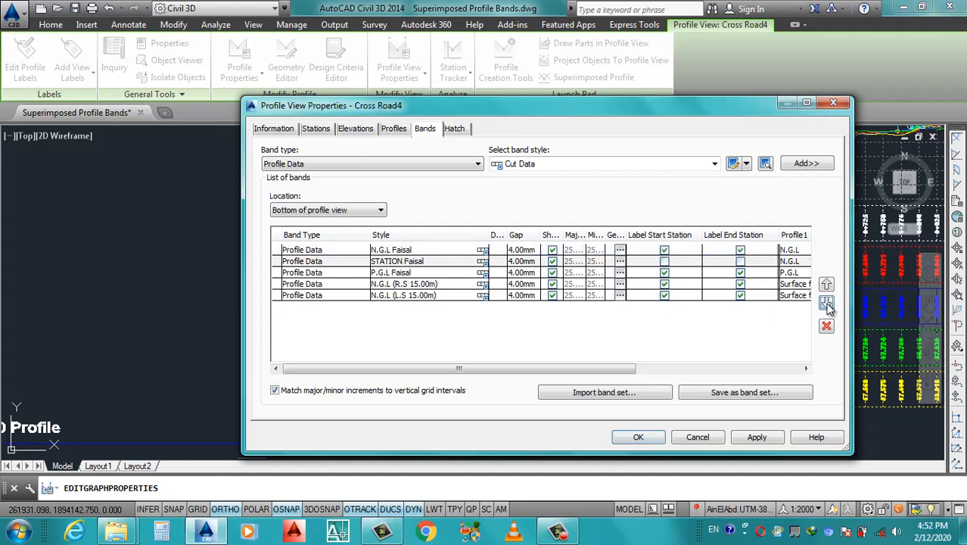
click(827, 304)
click(826, 303)
click(826, 303)
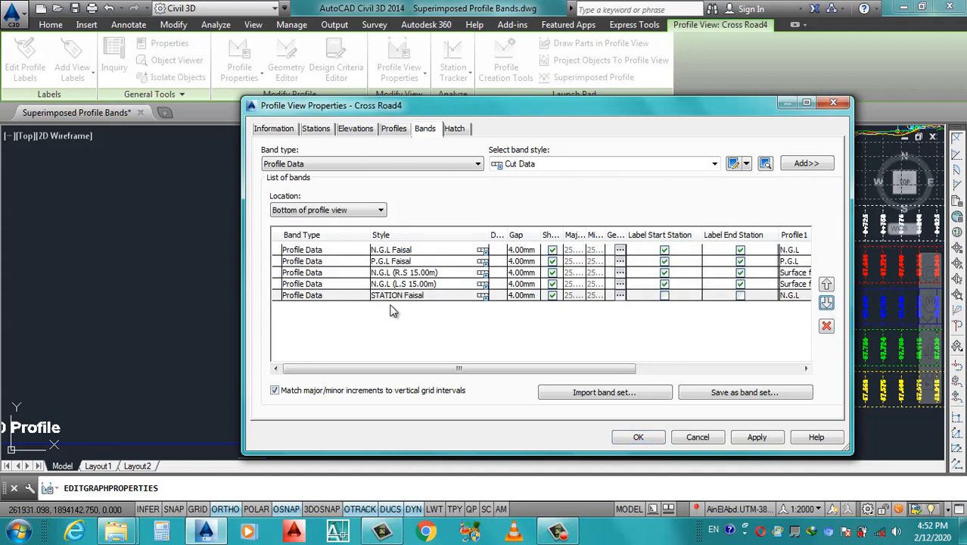
- Reorder the bands as P.G.L, N.G.L (L.S 15.00m), N.G.L, N.G.L (R.S 15.00m) and STATION
click(393, 262)
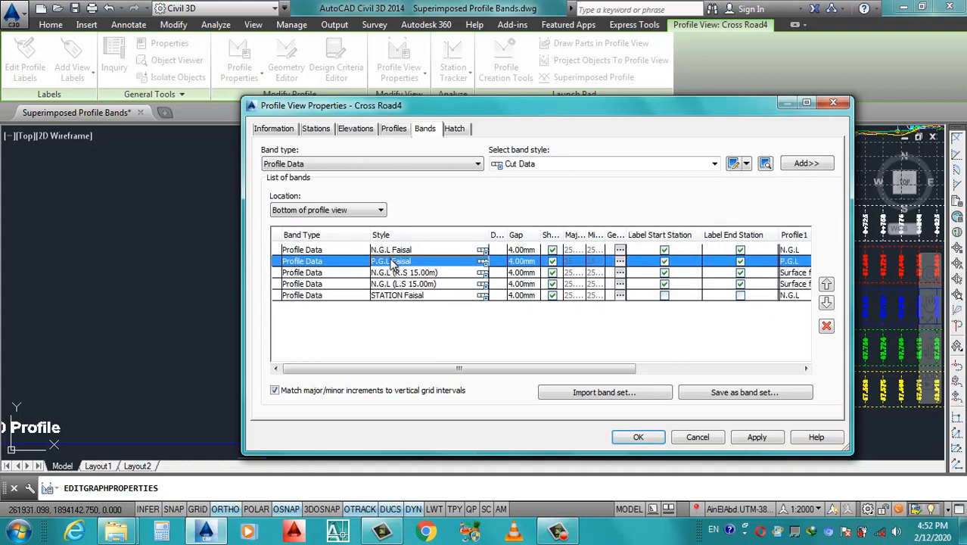
click(826, 285)
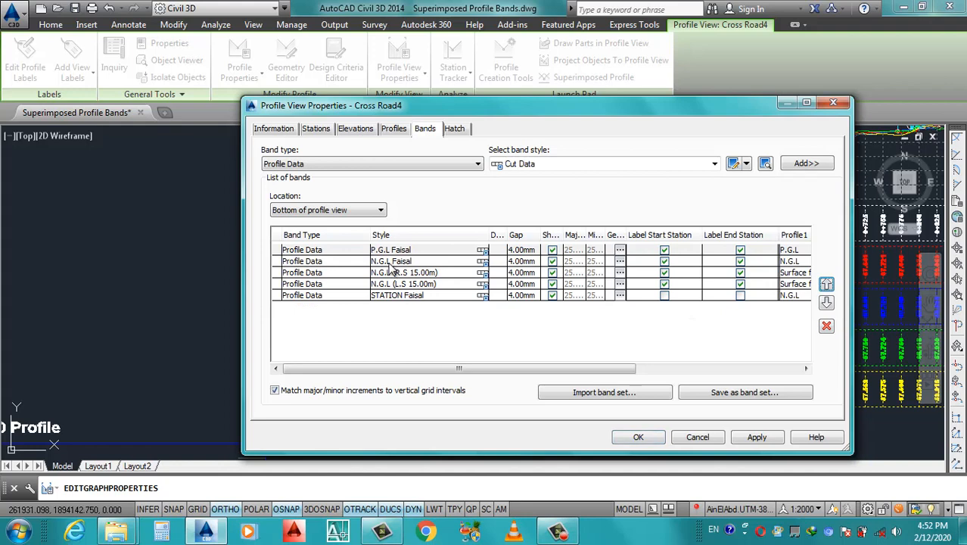
click(392, 263)
click(827, 304)
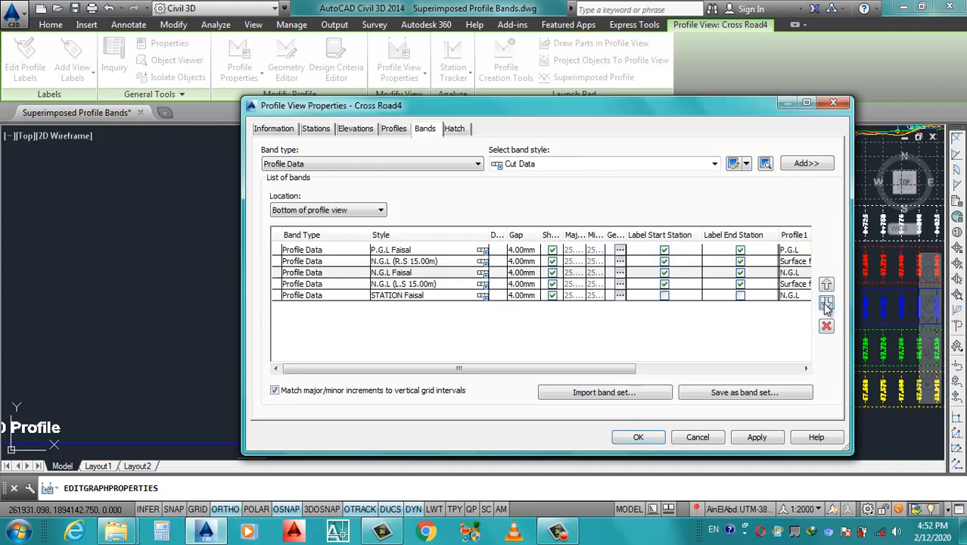
click(409, 262)
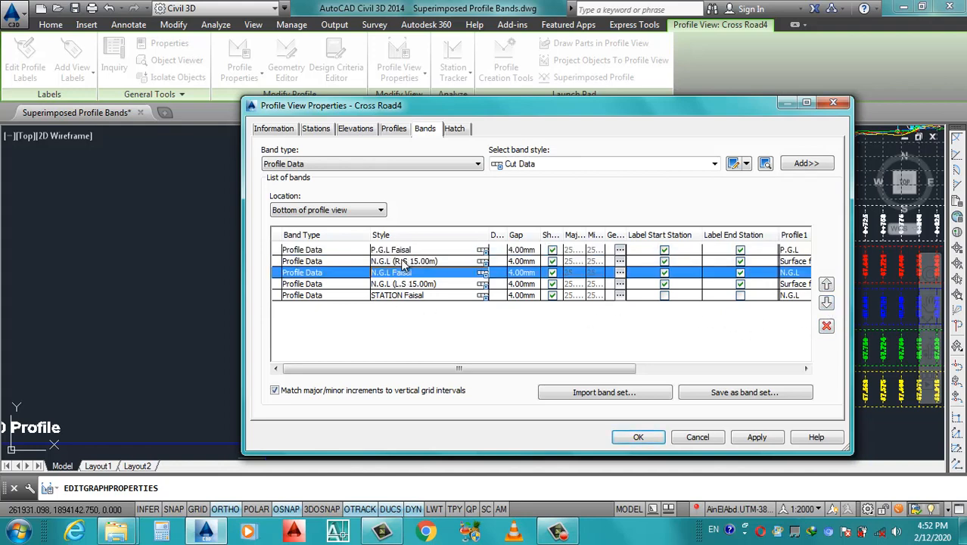
click(827, 303)
click(826, 303)
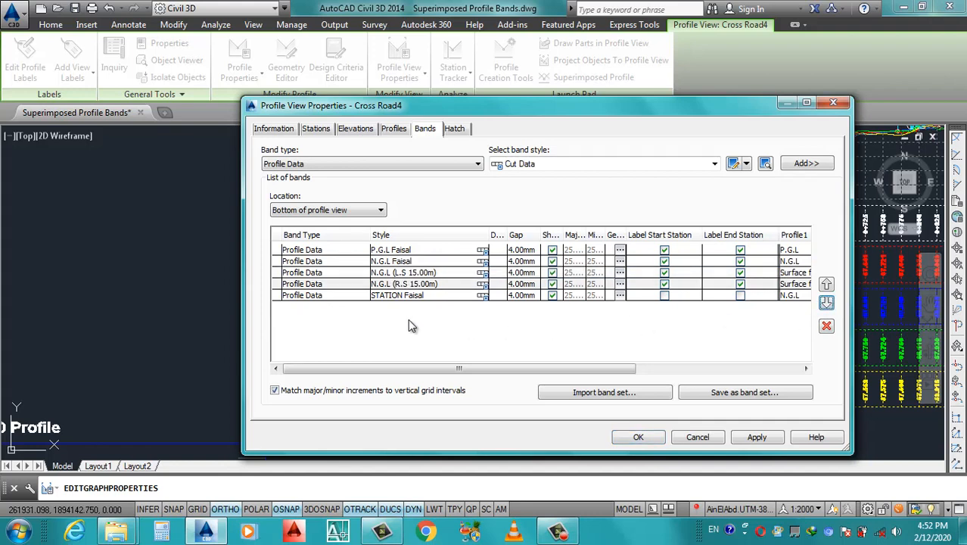
click(438, 274)
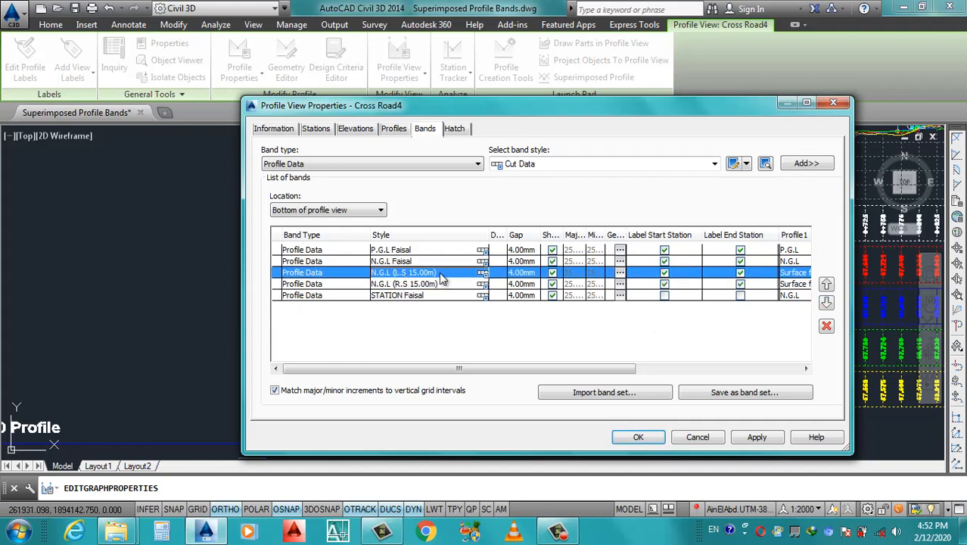
click(827, 284)
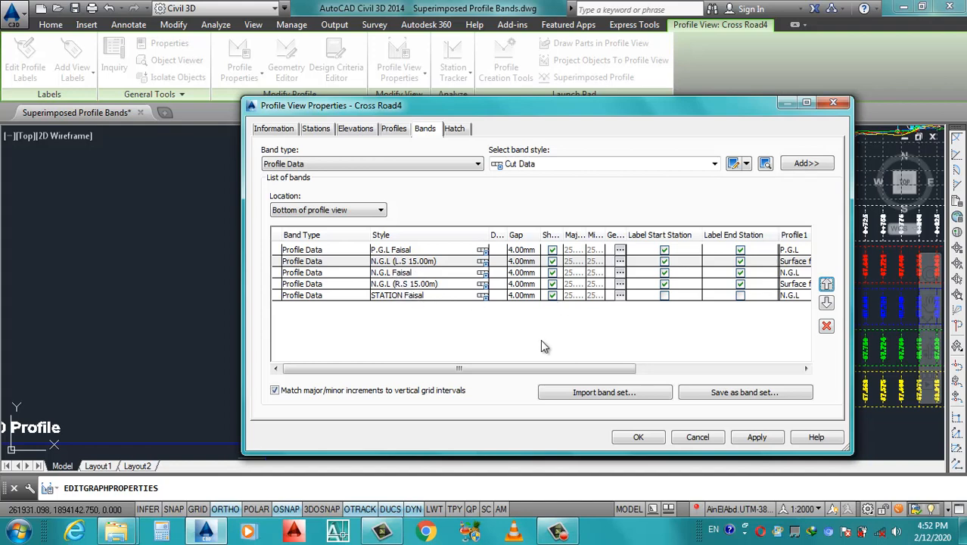
- Set Profile2 of the P.G.L band to the P.G.L profile
drag(507, 368, 721, 356)
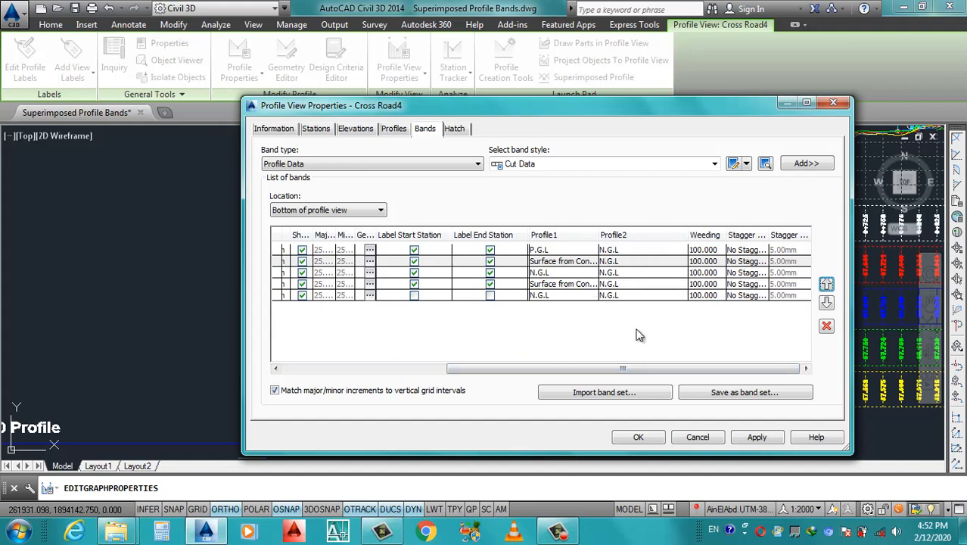
drag(599, 368, 298, 354)
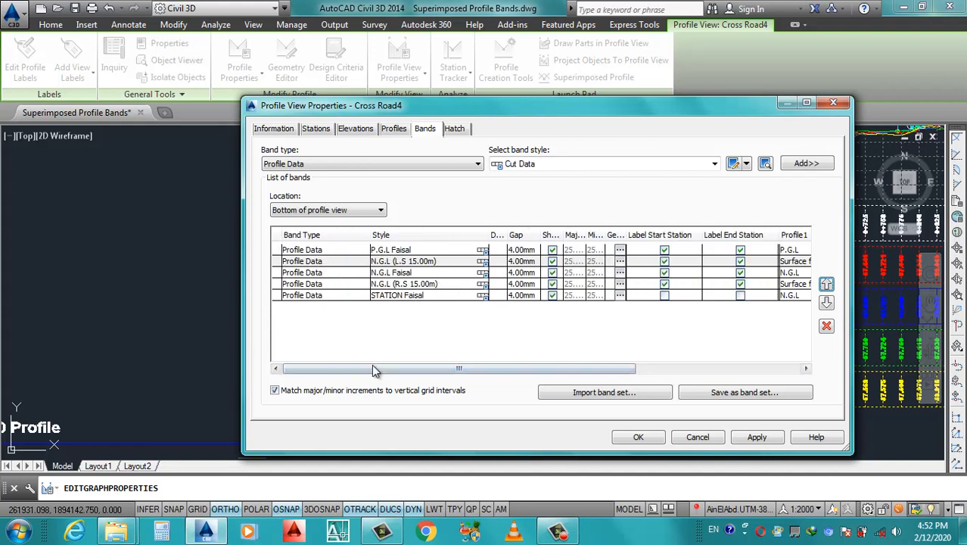
drag(371, 370, 622, 359)
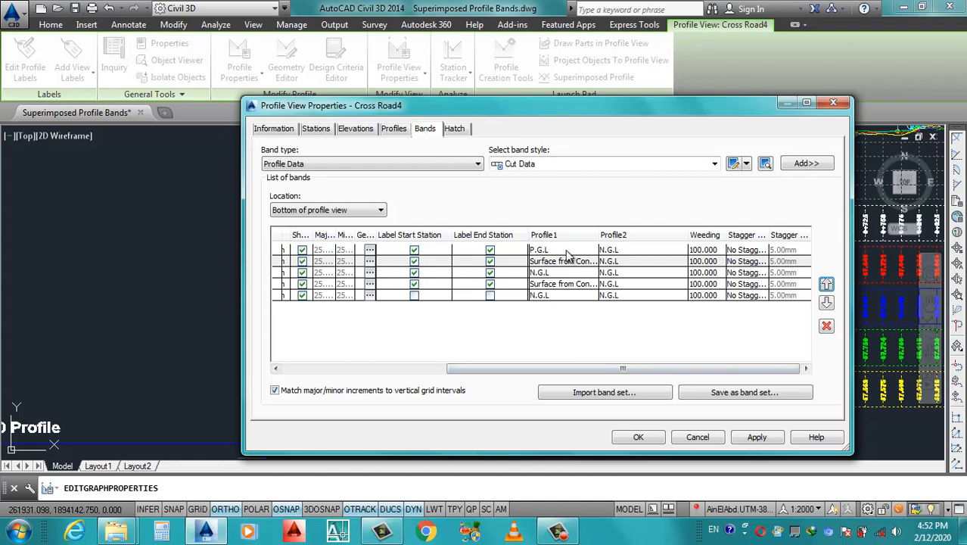
click(570, 251)
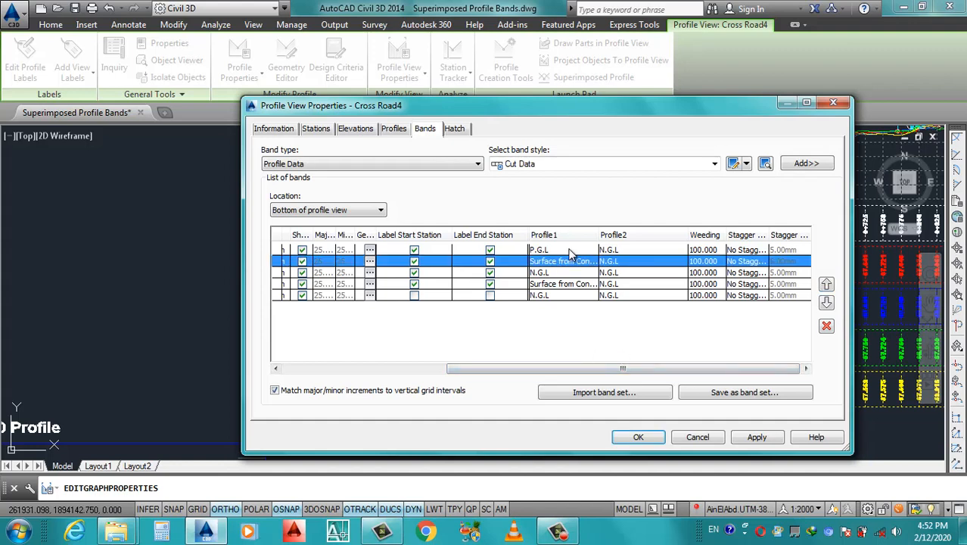
click(625, 258)
click(625, 258)
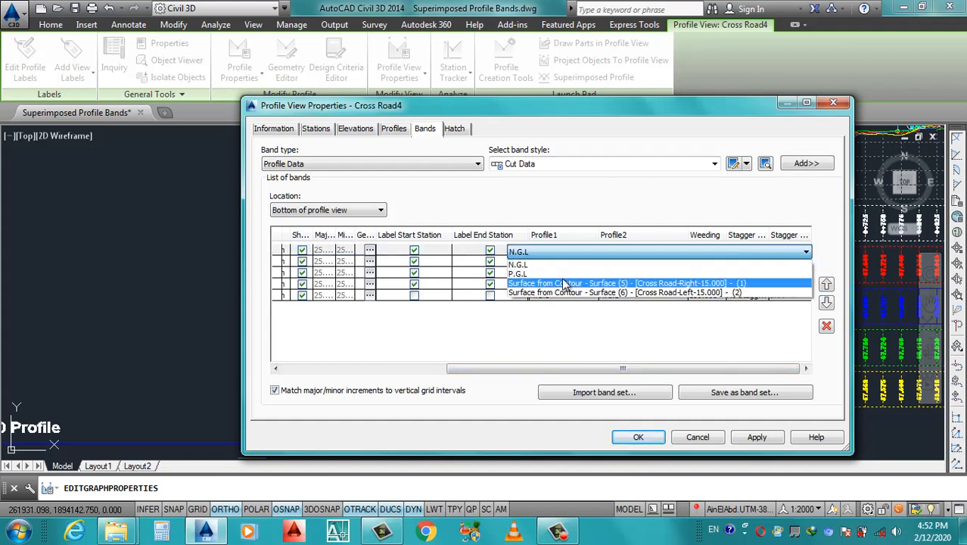
click(569, 281)
click(636, 252)
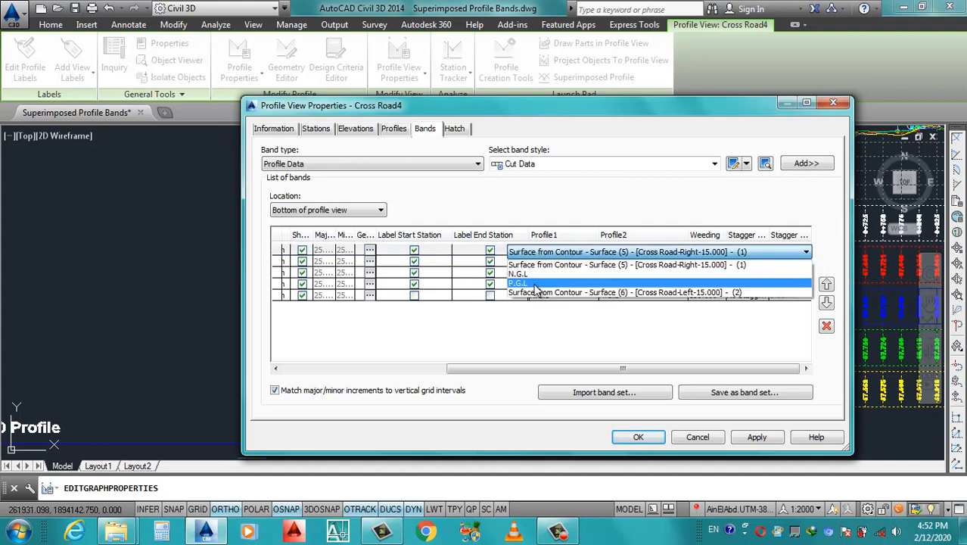
click(571, 274)
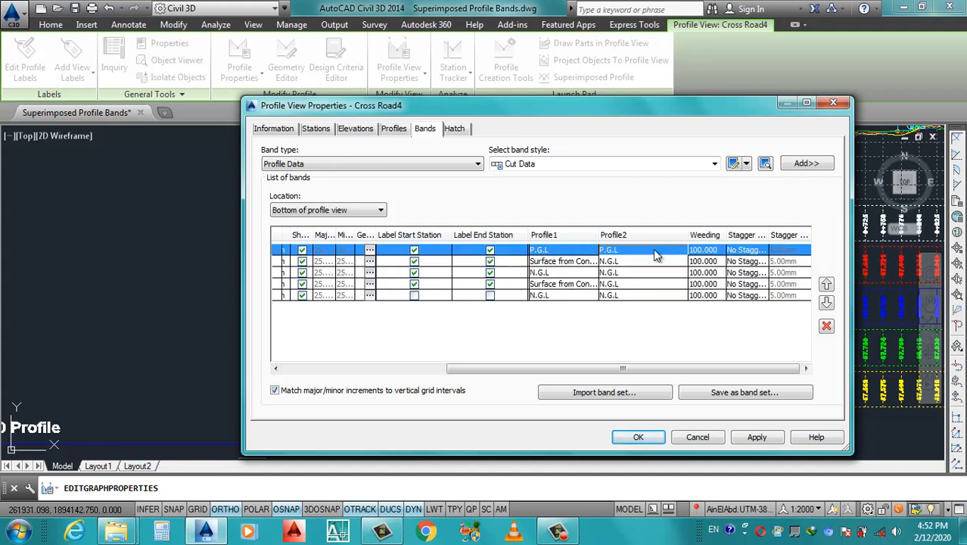
- Set Profile1 of the P.G.L band to N.G.L, then apply and accept the profile view properties
click(561, 250)
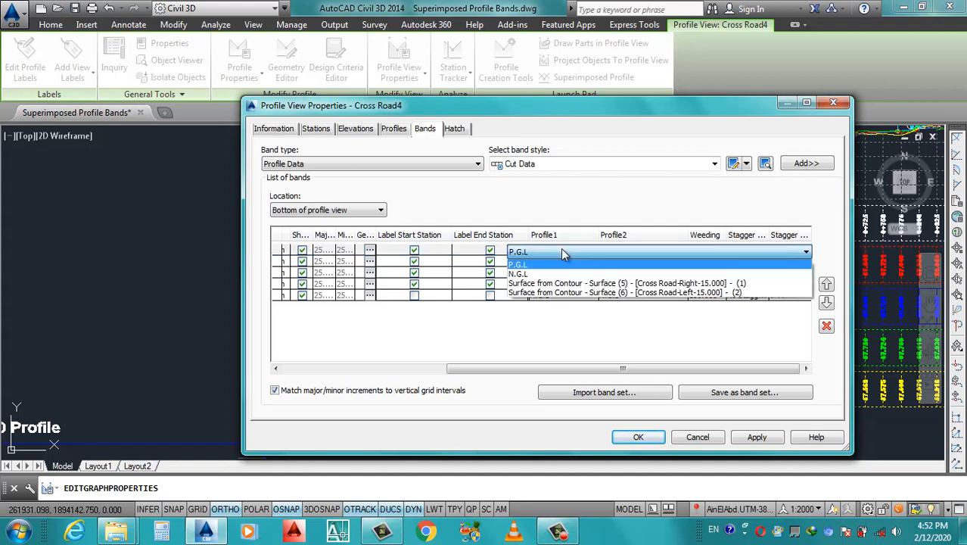
click(536, 275)
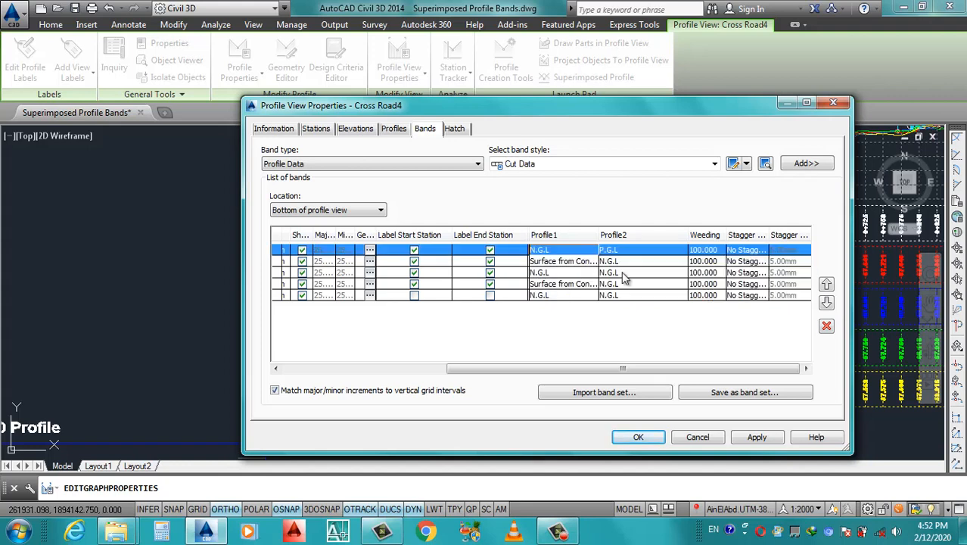
click(757, 437)
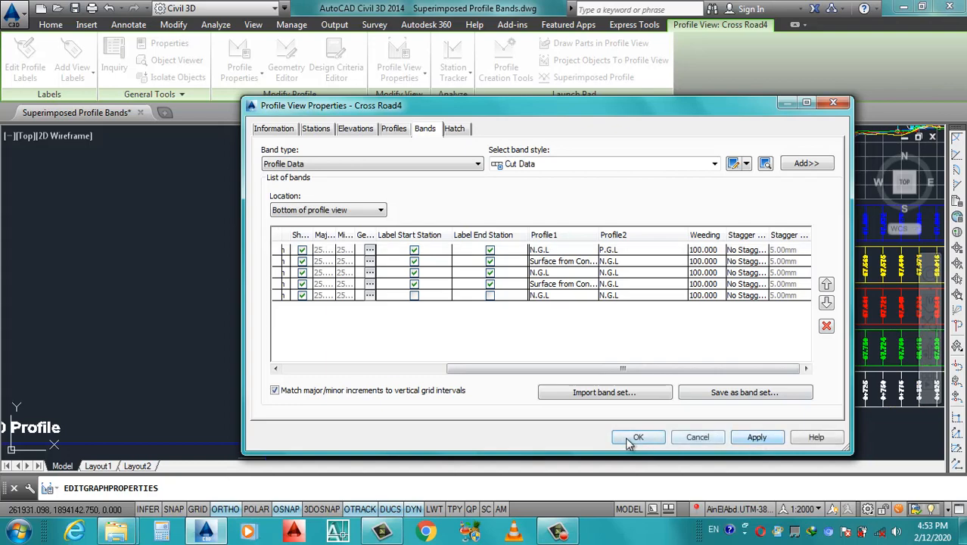
click(636, 437)
- Examine the reordered bands below the Cross Road profile view, comparing the P.G.L elevations with the design profile line
scroll(348, 314, down, 2)
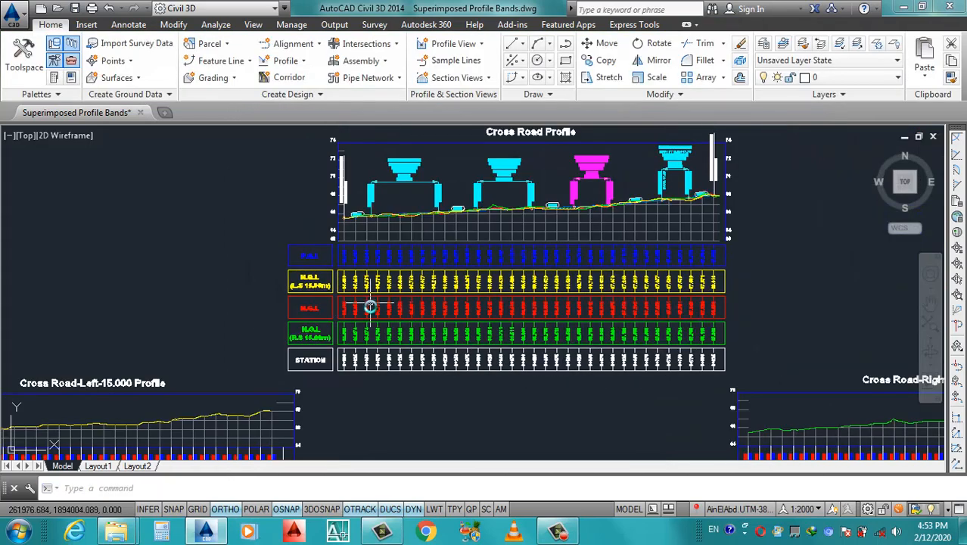
scroll(442, 324, up, 2)
scroll(422, 321, down, 2)
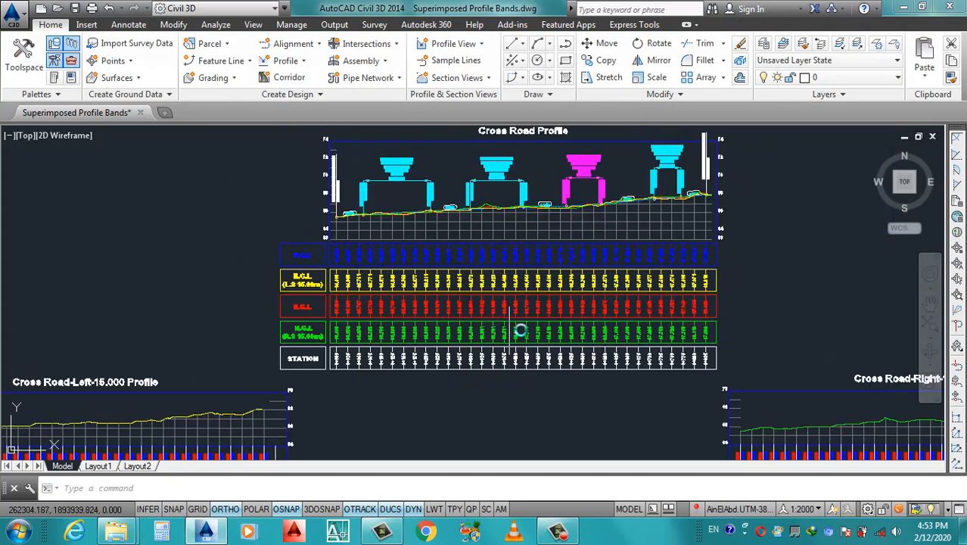
scroll(344, 294, up, 3)
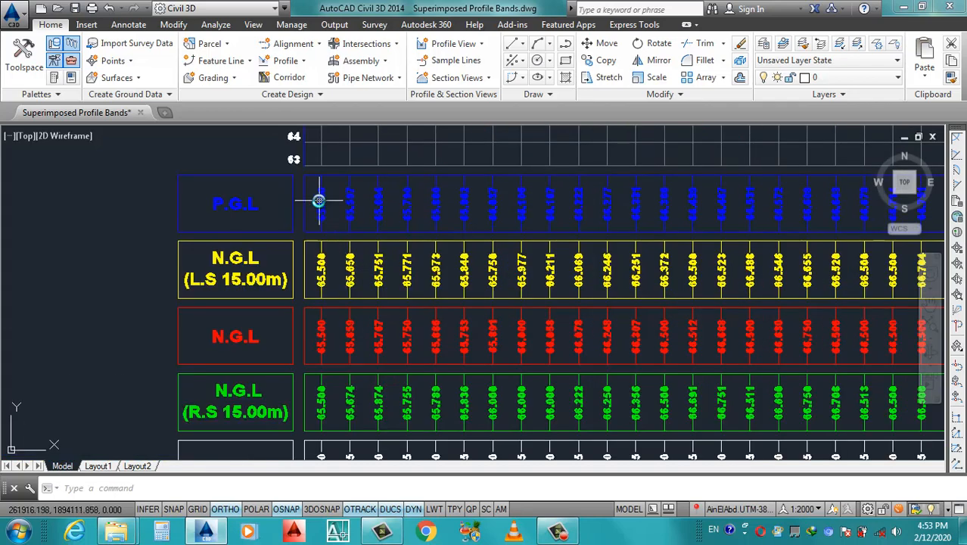
scroll(319, 201, up, 1)
scroll(334, 236, down, 2)
scroll(548, 203, up, 2)
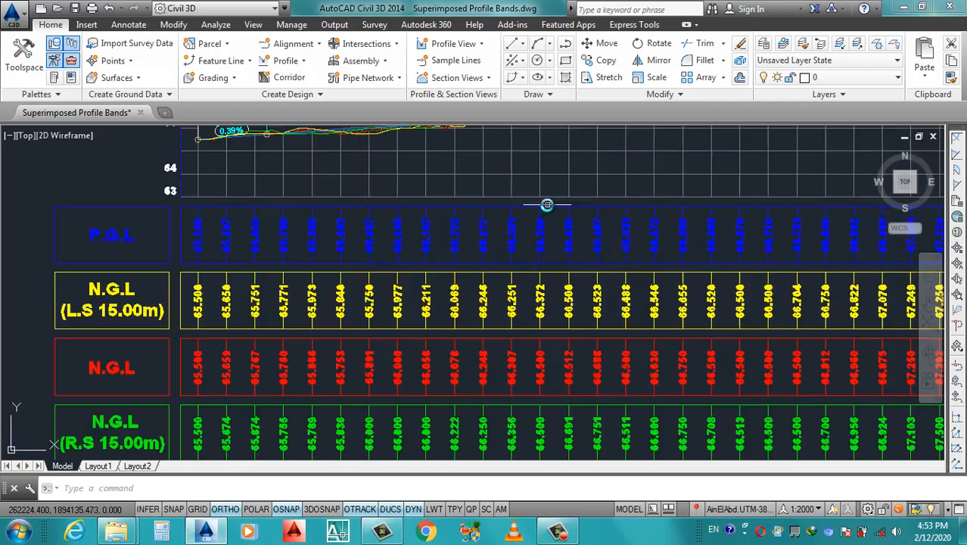
scroll(589, 248, down, 3)
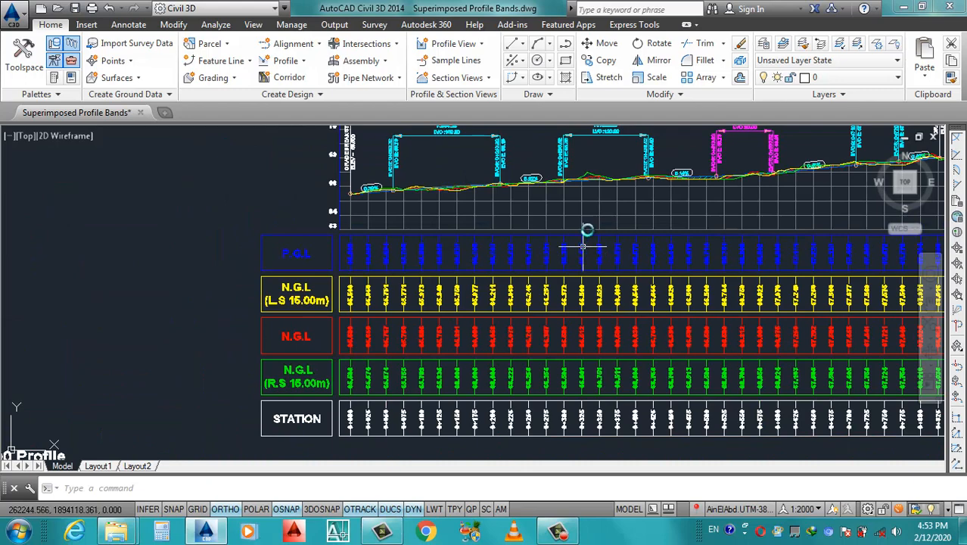
scroll(583, 247, up, 5)
scroll(549, 223, down, 5)
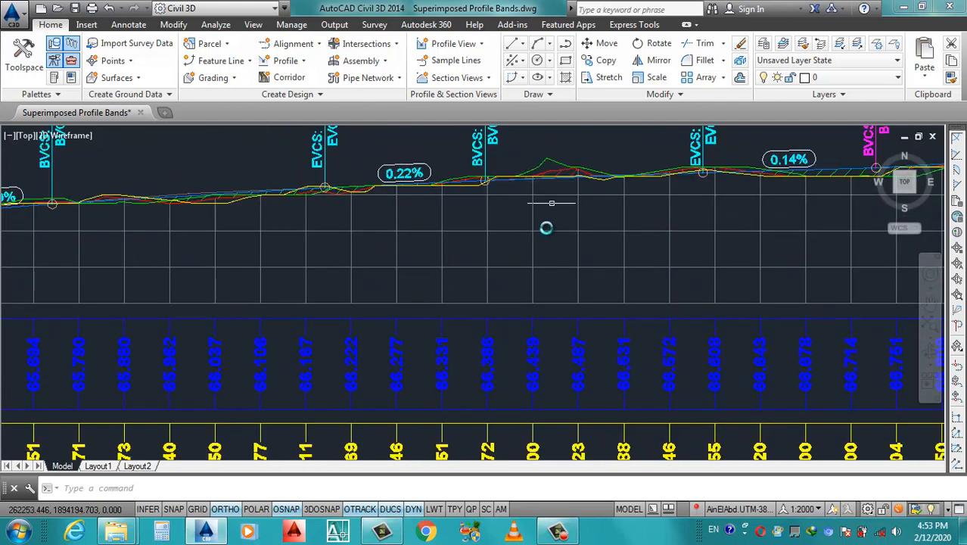
scroll(541, 275, down, 3)
- Compare the yellow N.G.L (L.S 15.00m) and red N.G.L band elevations with their ground lines in the profile view
scroll(371, 309, up, 5)
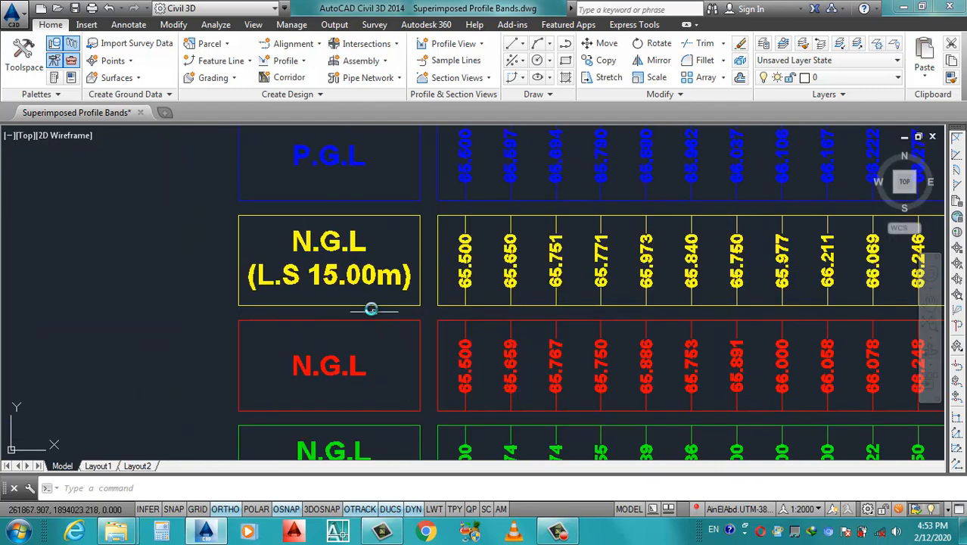
scroll(348, 266, down, 1)
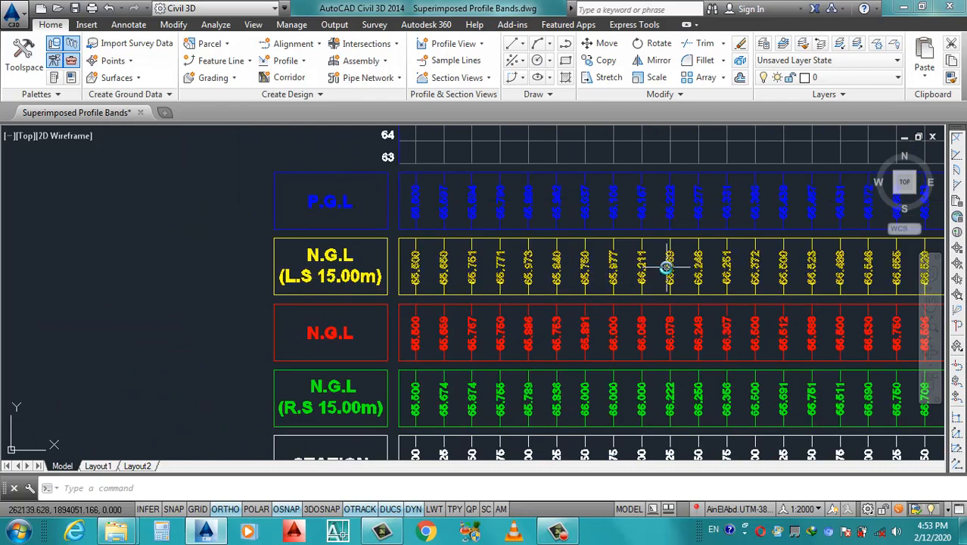
scroll(673, 265, up, 4)
scroll(579, 262, down, 4)
scroll(570, 257, down, 2)
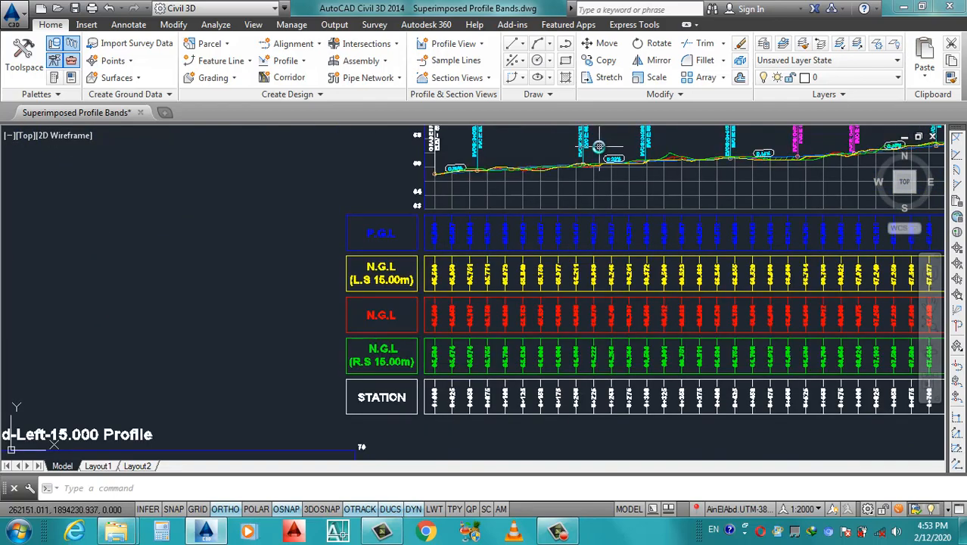
scroll(552, 208, up, 6)
scroll(553, 265, down, 3)
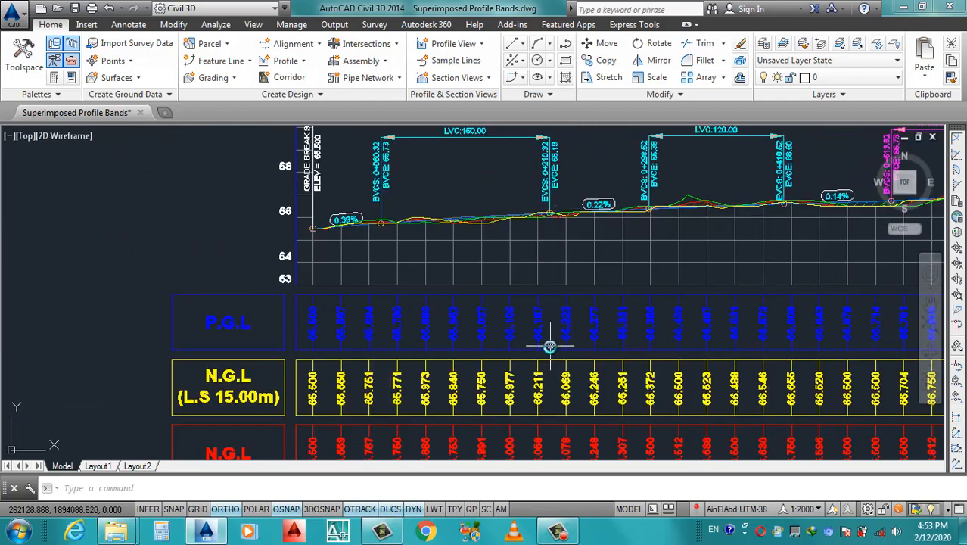
scroll(500, 362, down, 2)
scroll(447, 344, up, 5)
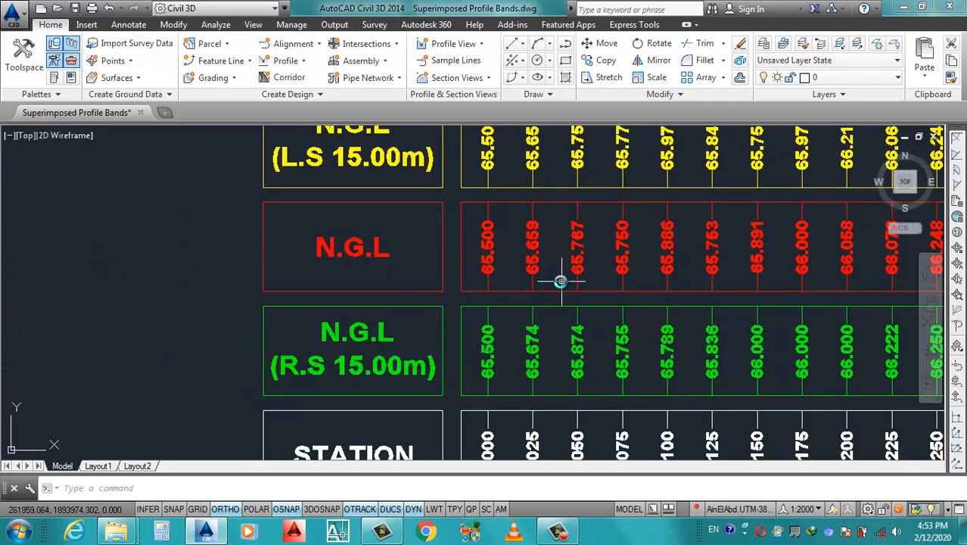
scroll(623, 286, down, 3)
scroll(582, 311, up, 2)
scroll(608, 231, down, 3)
scroll(608, 231, up, 8)
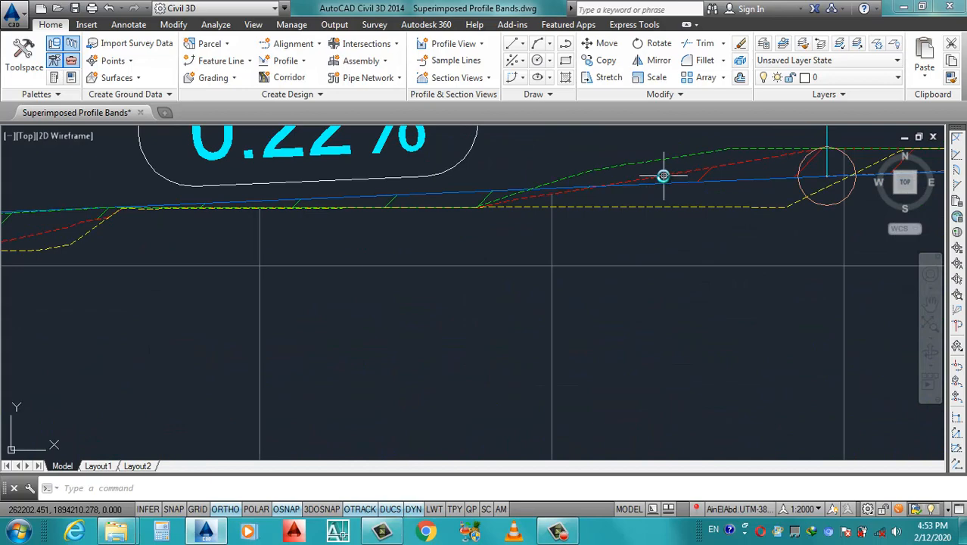
scroll(663, 176, down, 9)
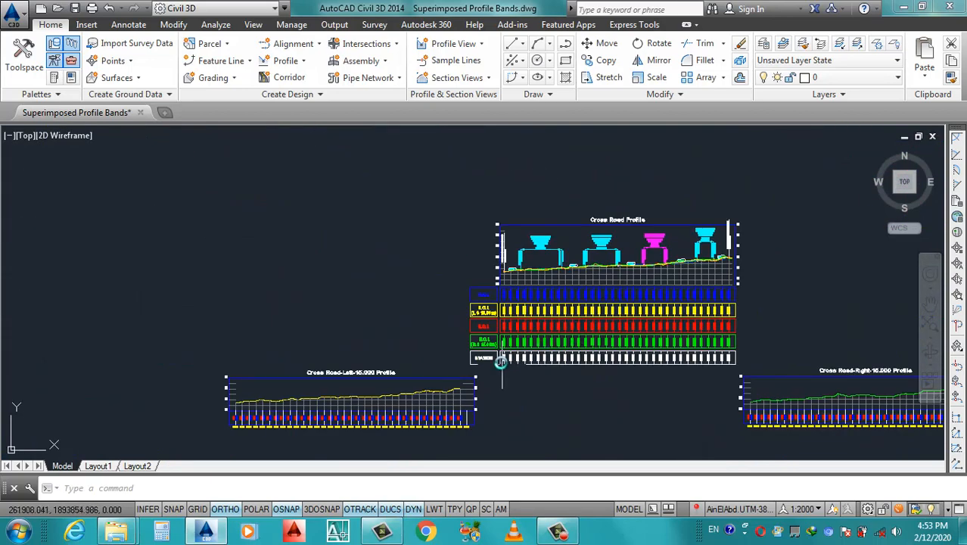
- Examine the green N.G.L (R.S 15.00m) and STATION bands against the superimposed lines in the Cross Road profile view
scroll(501, 361, up, 4)
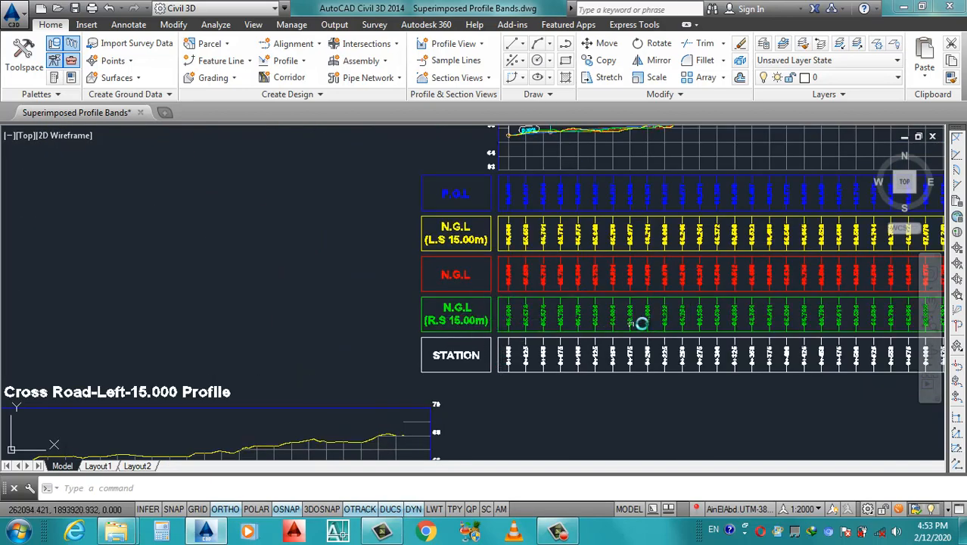
scroll(643, 320, up, 2)
scroll(350, 331, down, 5)
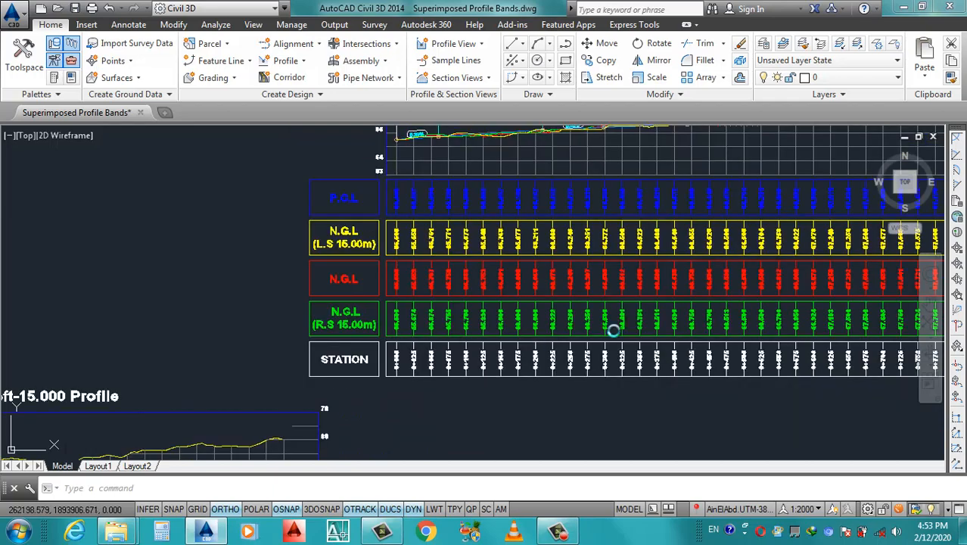
scroll(615, 268, up, 5)
scroll(642, 322, up, 2)
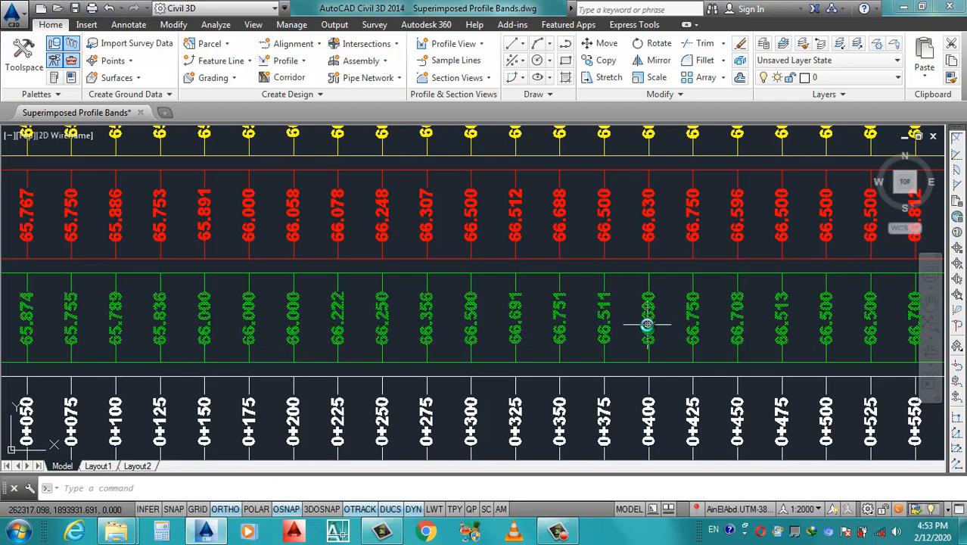
scroll(644, 324, down, 4)
scroll(620, 136, up, 6)
scroll(632, 175, down, 4)
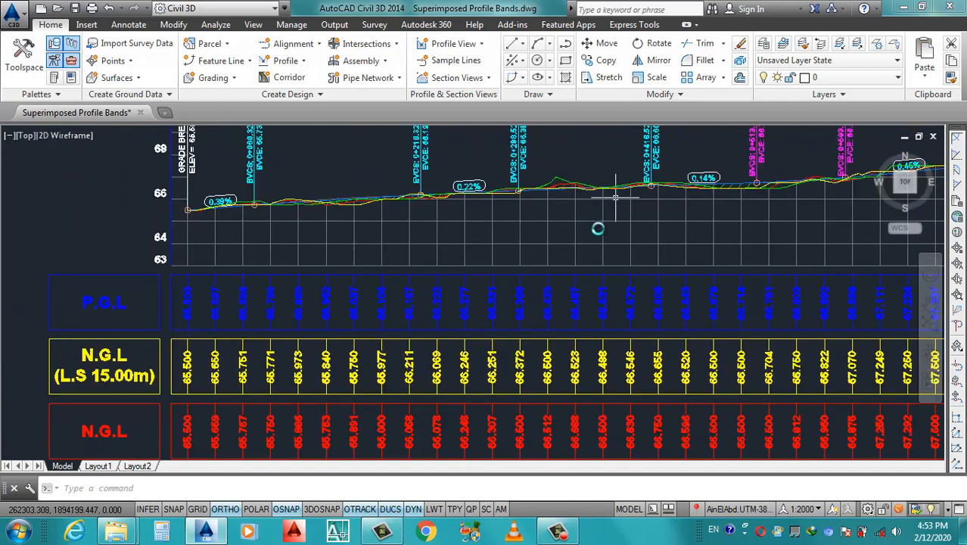
scroll(346, 433, up, 5)
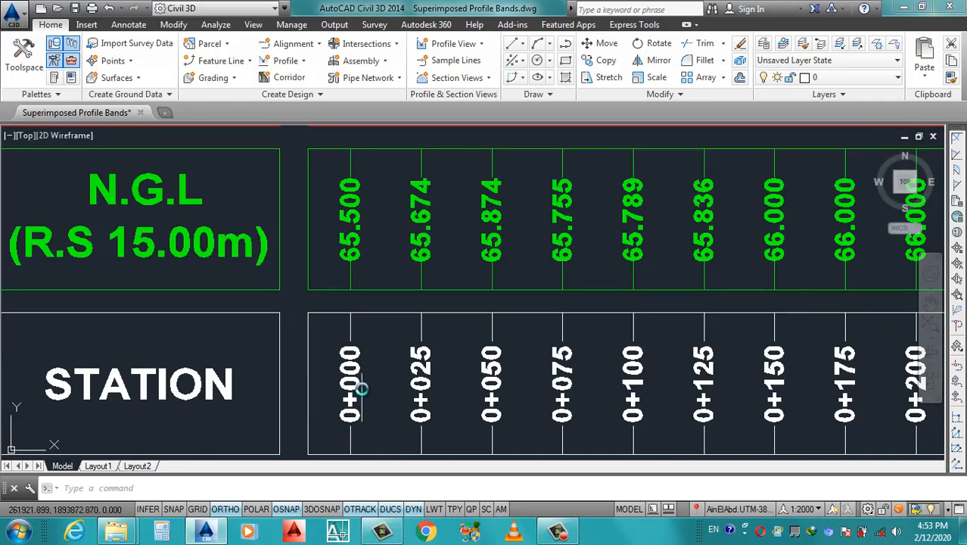
- Examine the STATION band through its last station and the design and ground lines of the Cross Road profile view
scroll(362, 389, down, 5)
scroll(731, 406, up, 5)
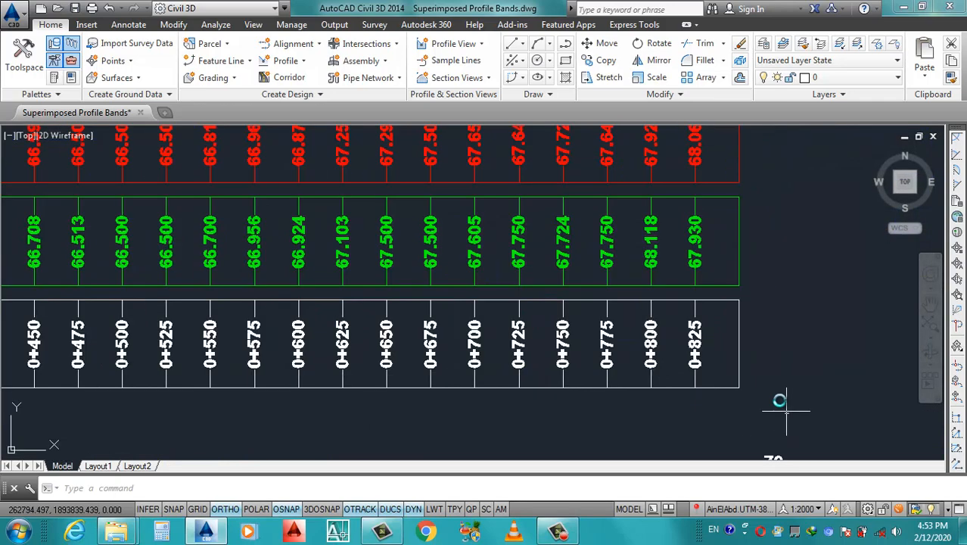
scroll(766, 395, down, 5)
scroll(500, 253, up, 5)
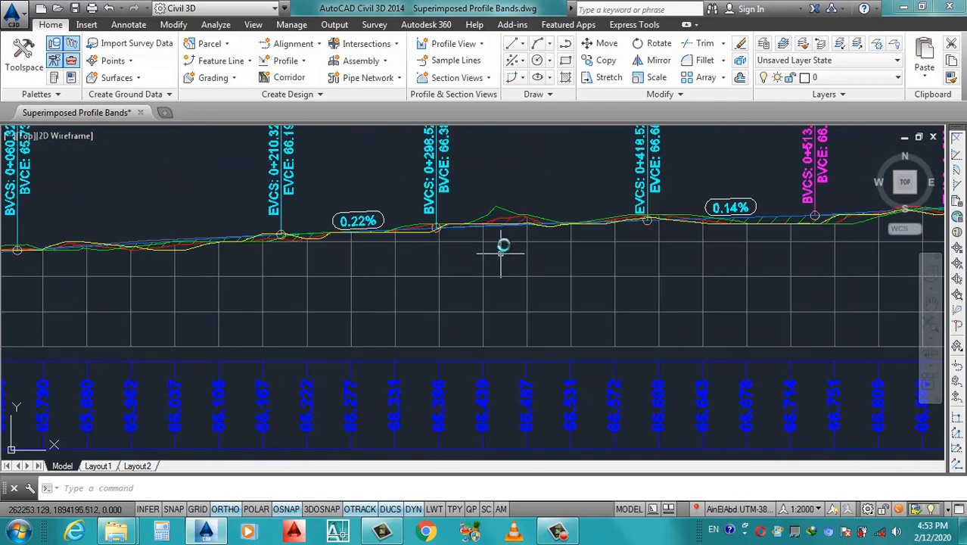
scroll(525, 268, down, 6)
scroll(529, 292, down, 3)
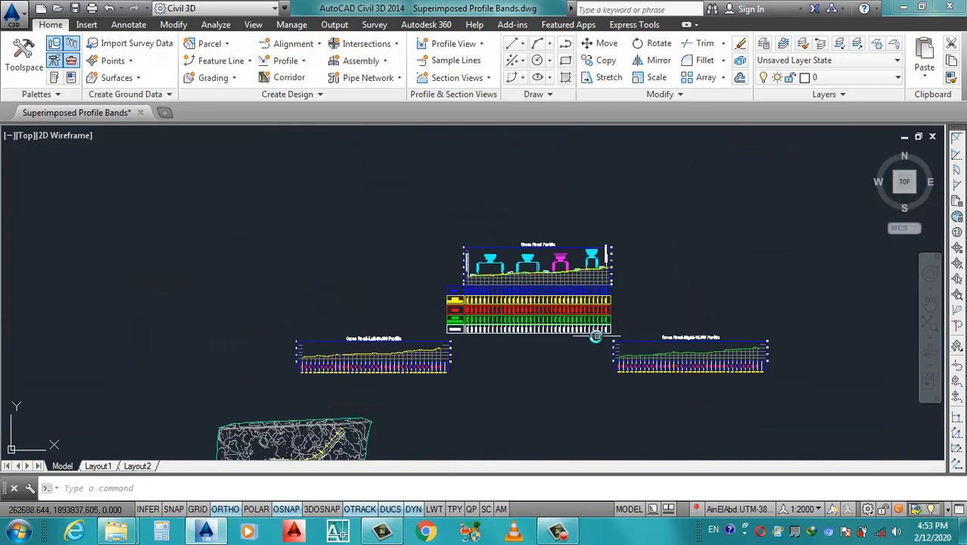
- Move the Cross Road profile view straight up, farther above the left and right 15.000 profile views
scroll(553, 277, up, 3)
click(543, 193)
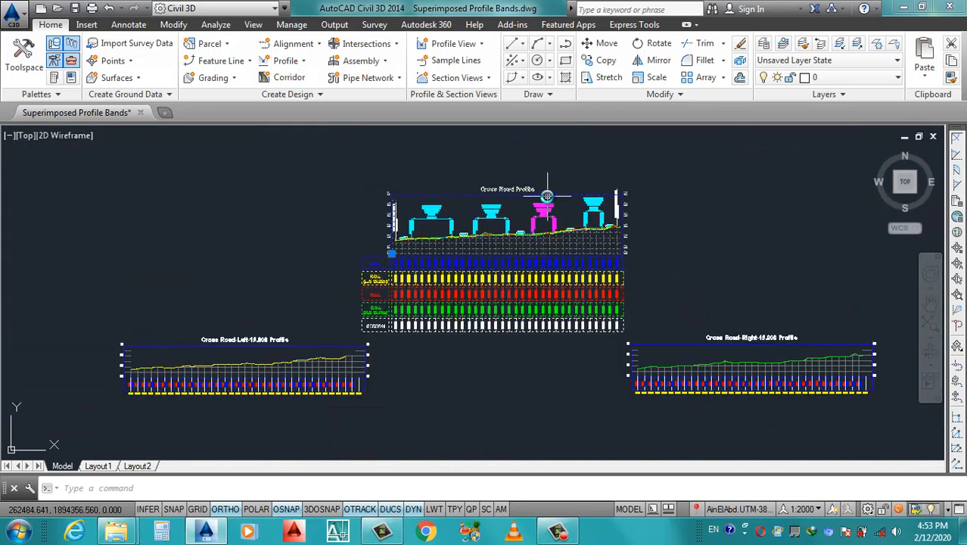
text(m)
key(Return)
click(711, 248)
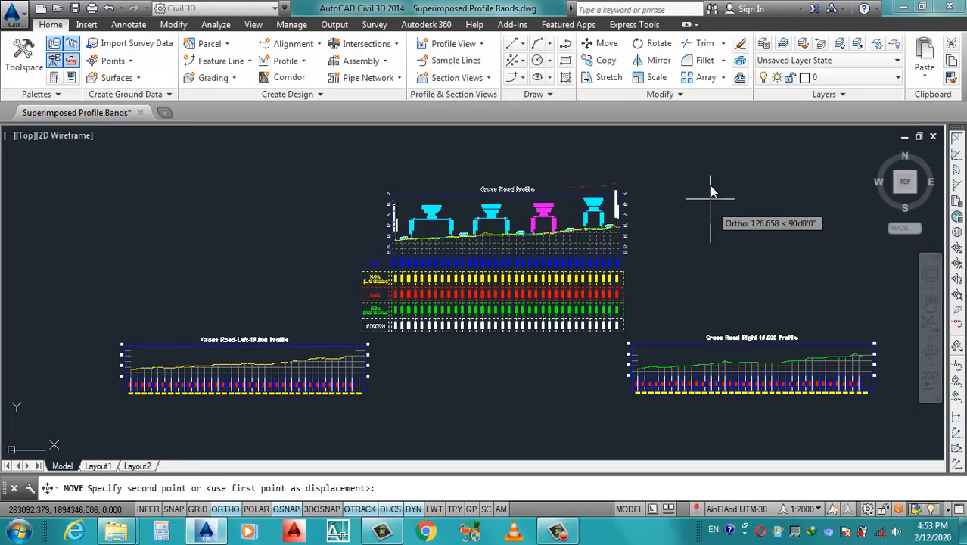
click(710, 179)
scroll(614, 257, down, 4)
scroll(613, 258, up, 5)
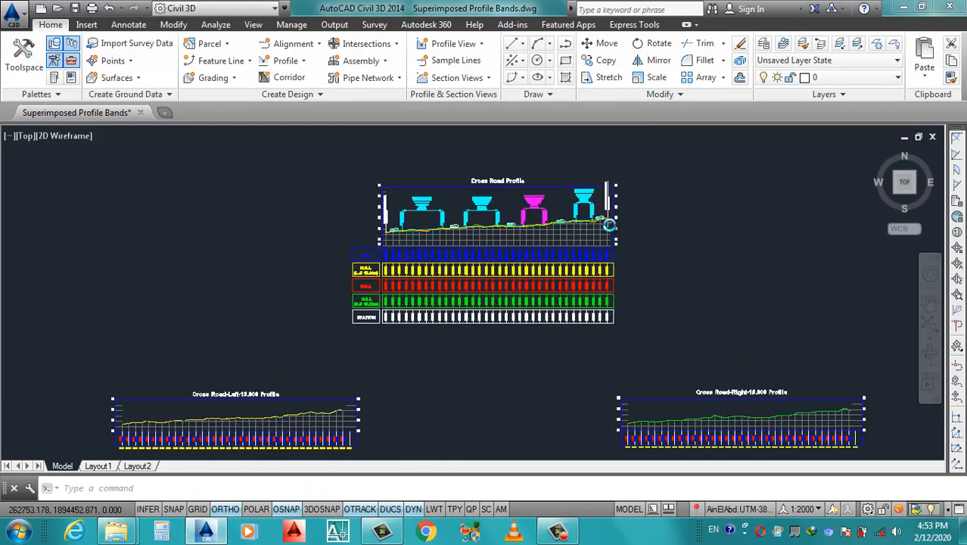
- Set the annotation scale to 1:1250 and check the text size in the bands
click(824, 509)
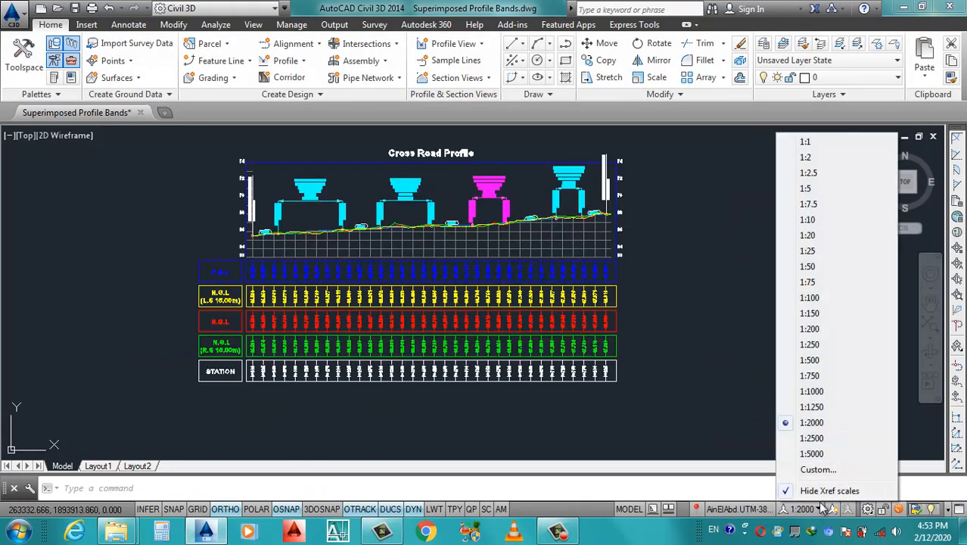
click(812, 407)
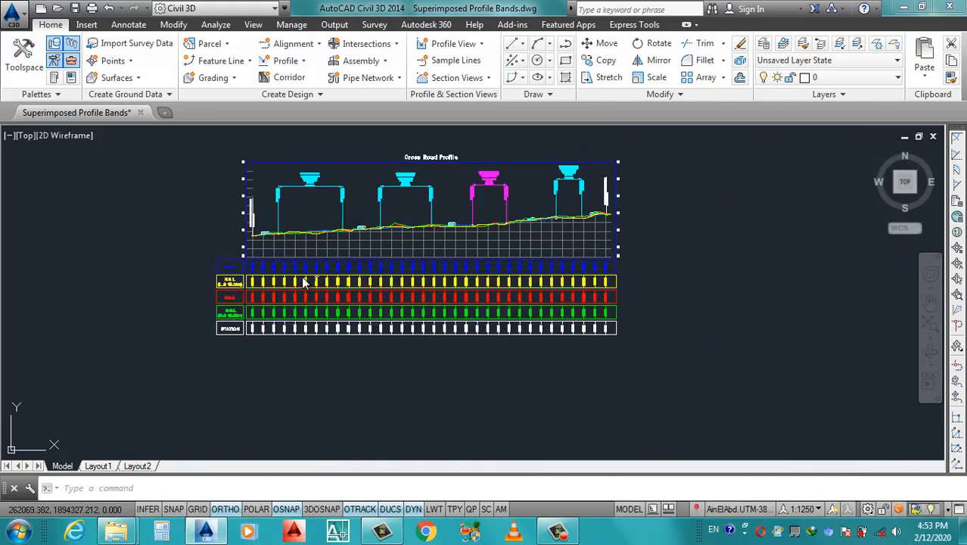
scroll(303, 283, up, 3)
scroll(706, 337, down, 2)
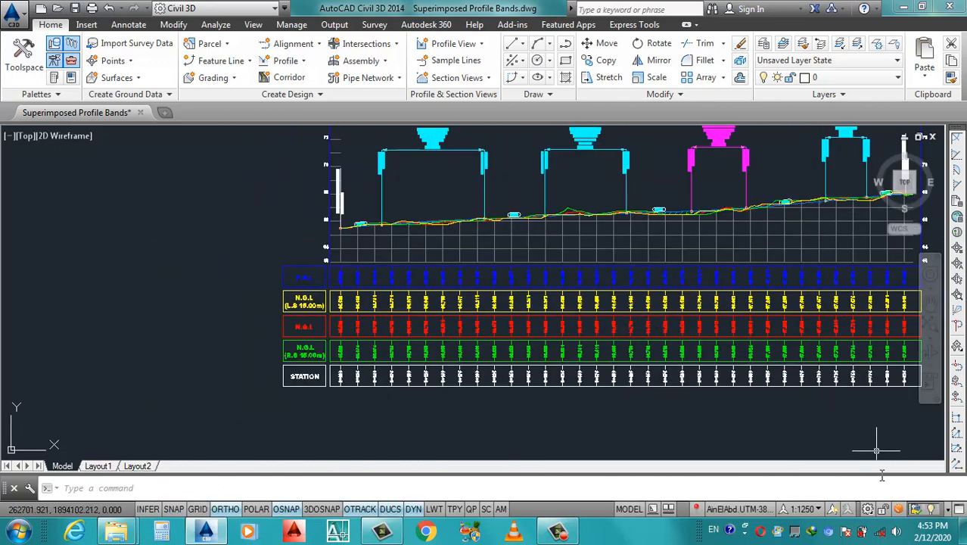
scroll(606, 397, down, 2)
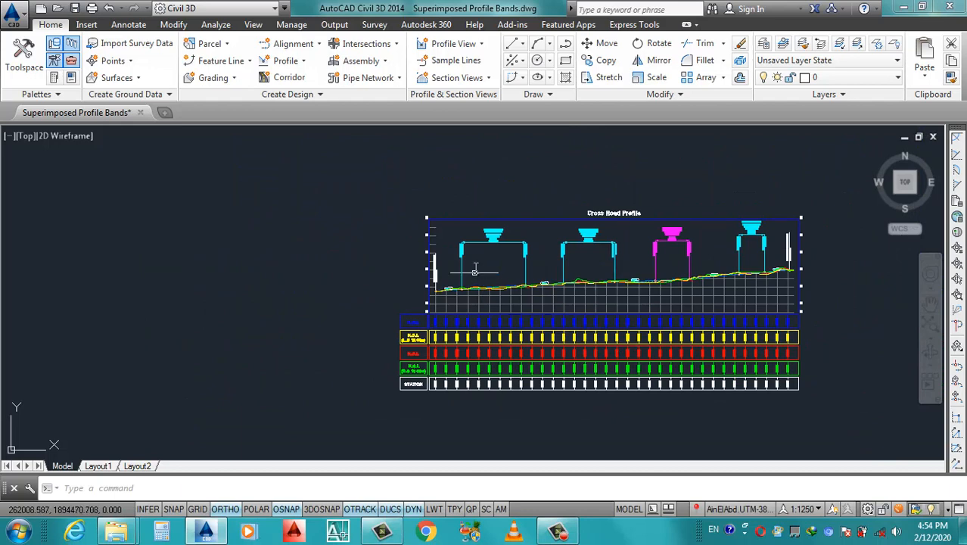
- Shift the dimension line and text of the first crest curve label down, closer to the profile lines
scroll(475, 270, up, 4)
click(529, 225)
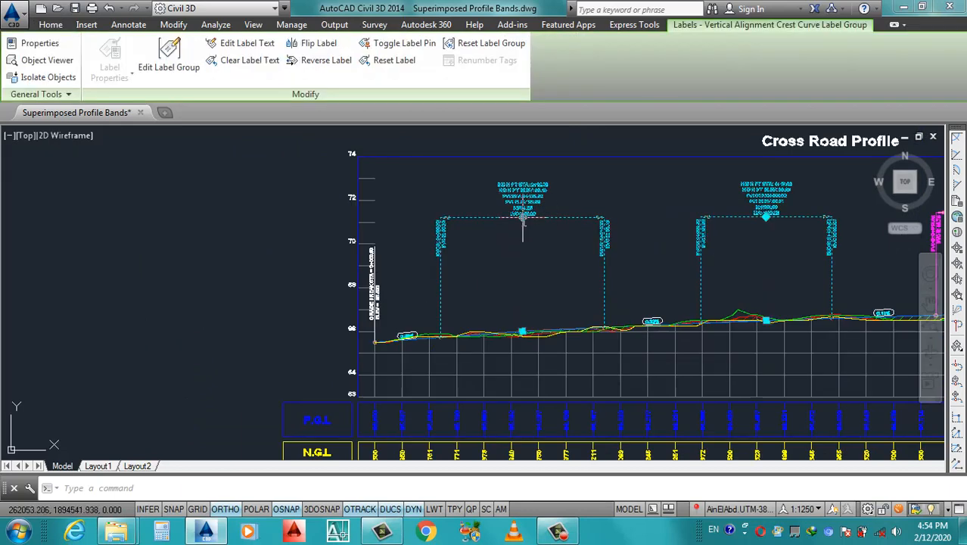
click(523, 217)
click(520, 272)
scroll(535, 264, down, 3)
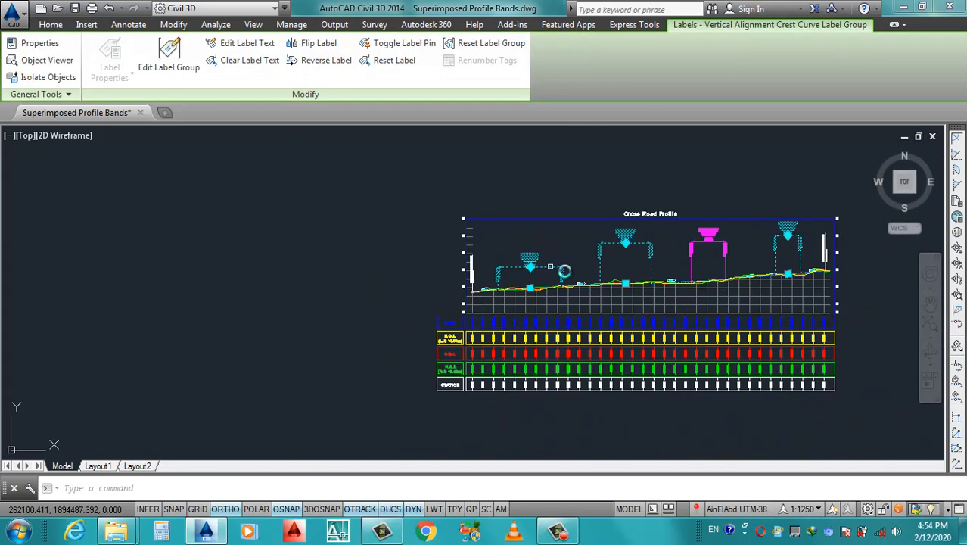
scroll(566, 271, down, 2)
key(Escape)
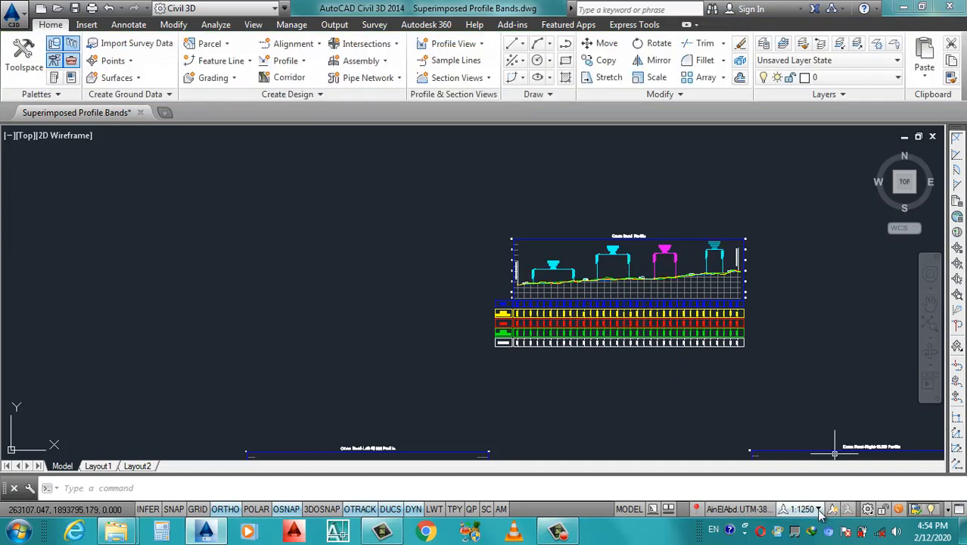
- Set the annotation scale to 1:2000 and raise the first crest curve label level with the neighbouring crest curve label
click(818, 509)
click(814, 433)
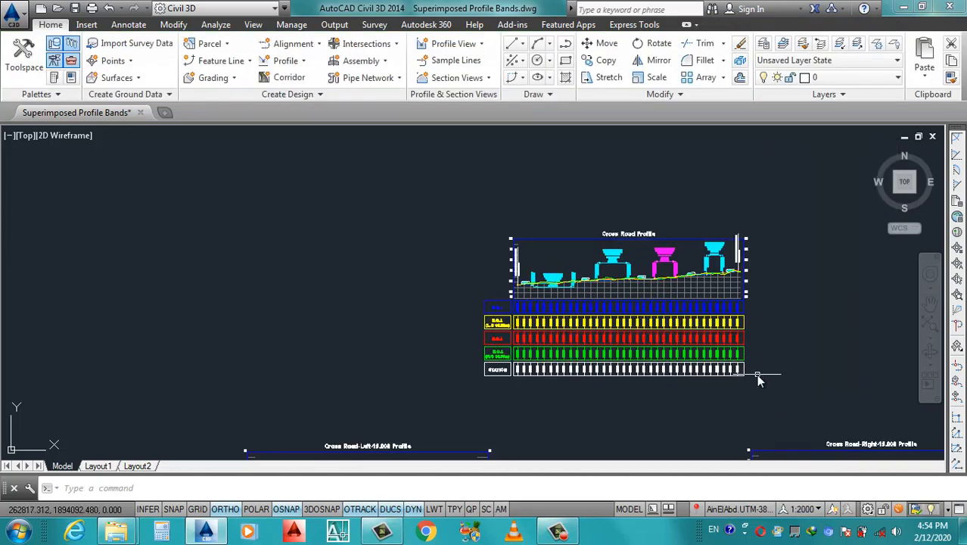
scroll(616, 301, up, 6)
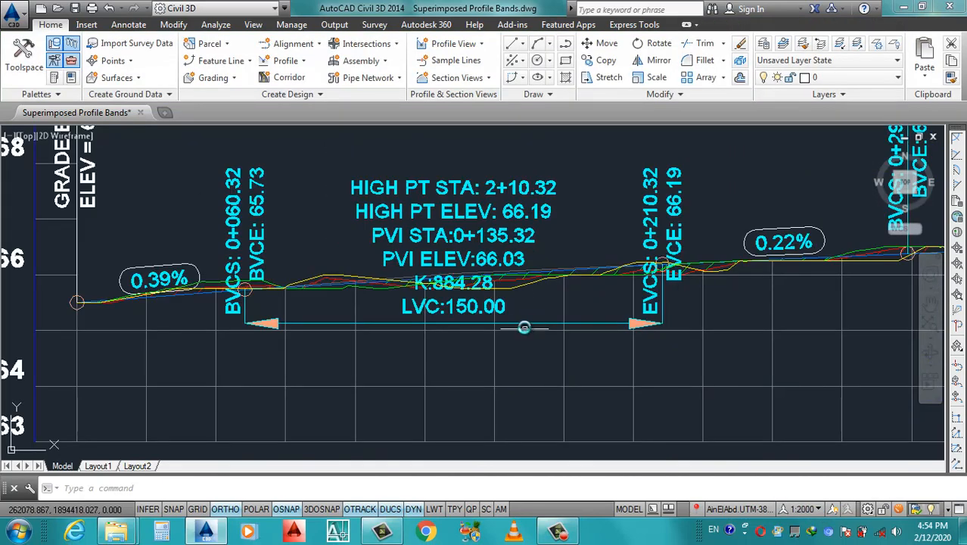
click(524, 331)
click(486, 329)
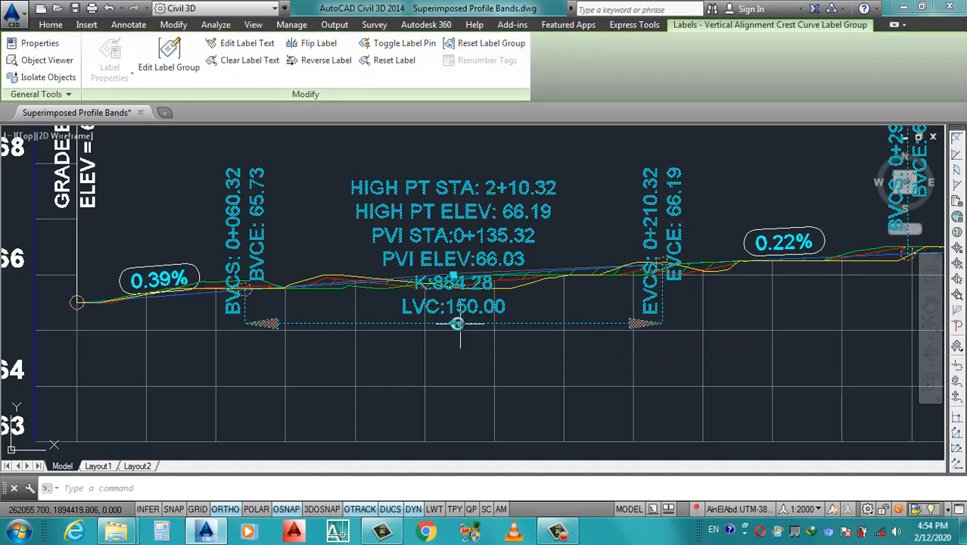
click(457, 323)
scroll(458, 325, down, 4)
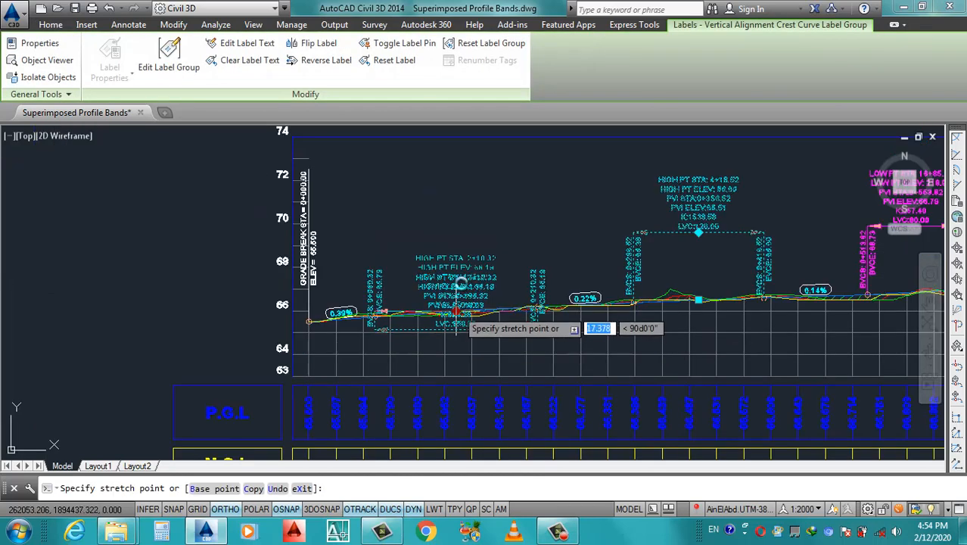
click(467, 223)
scroll(556, 257, down, 5)
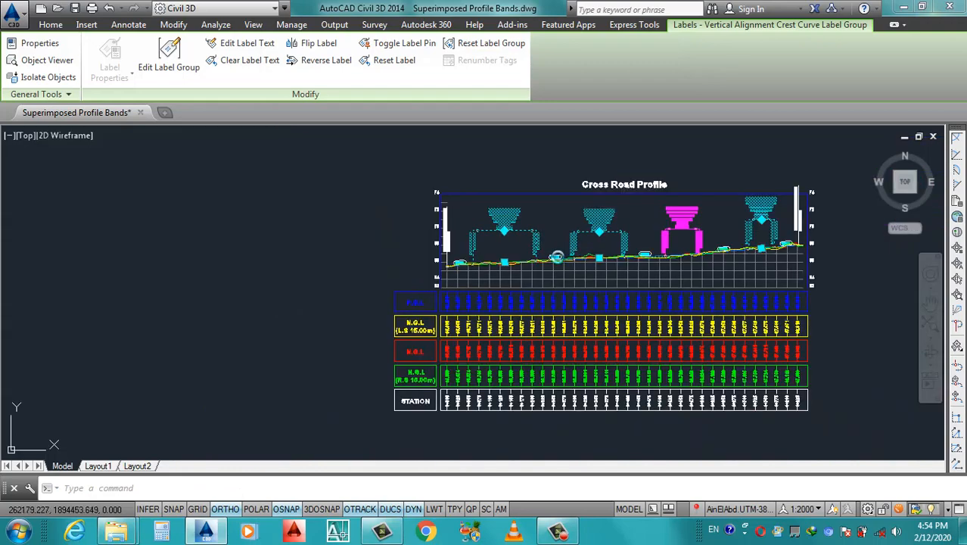
scroll(556, 257, down, 3)
scroll(641, 265, up, 7)
scroll(651, 303, down, 7)
key(Escape)
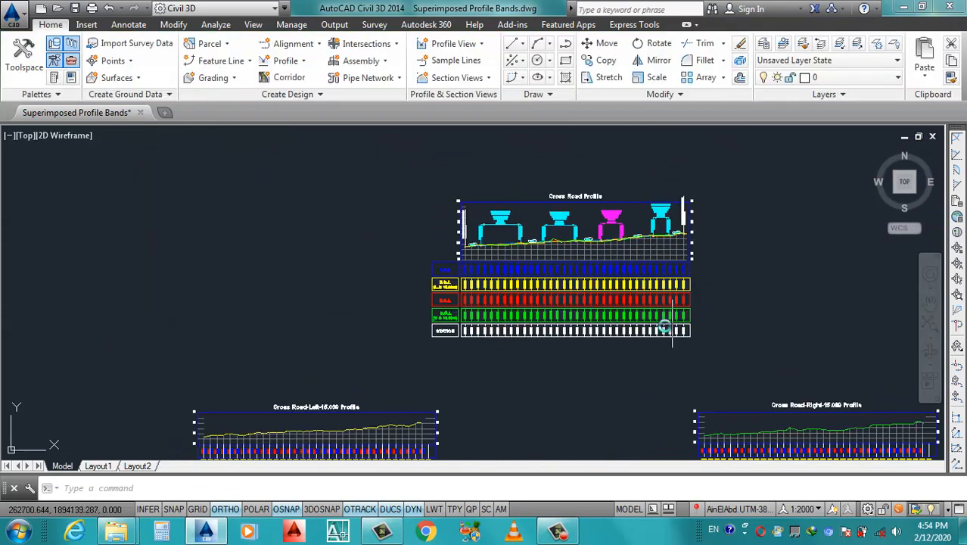
- Examine the band titles, the station spacing and the elevation values in all five bands of the Cross Road profile view
scroll(666, 326, up, 4)
scroll(60, 340, up, 5)
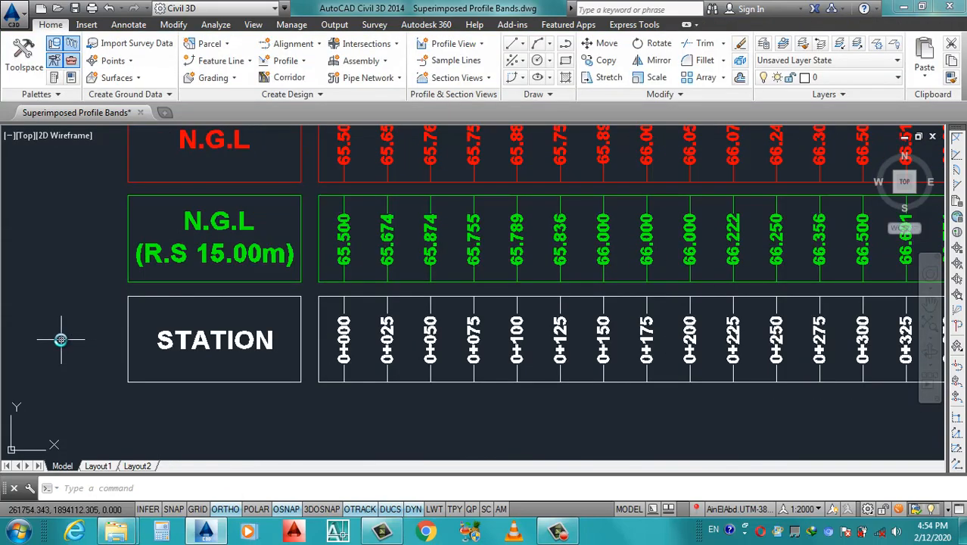
scroll(345, 347, down, 5)
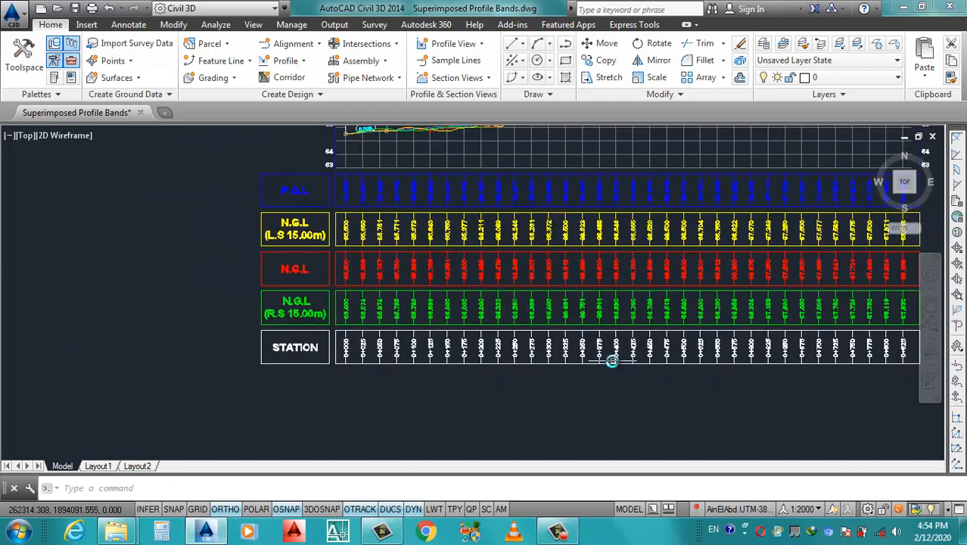
scroll(475, 353, down, 3)
scroll(393, 342, up, 8)
scroll(461, 310, down, 6)
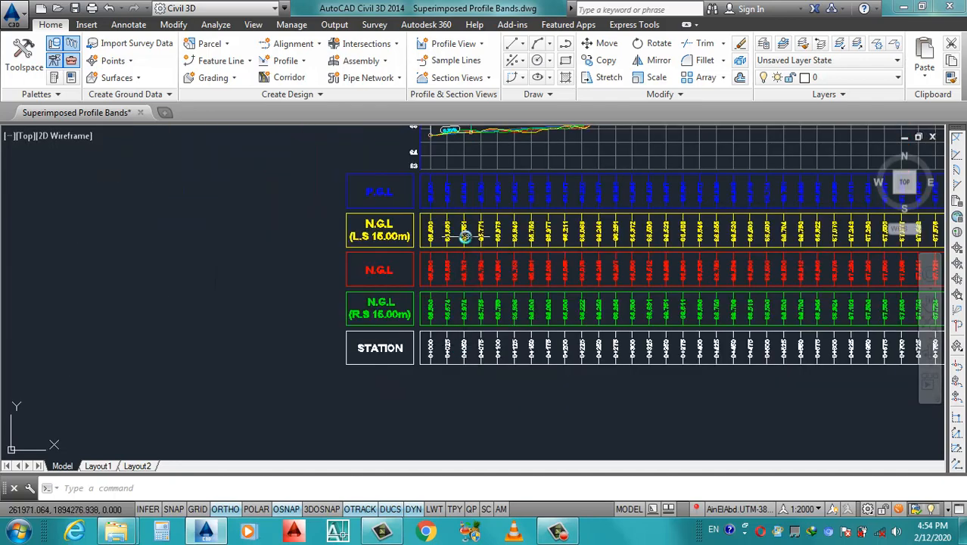
scroll(466, 236, down, 5)
scroll(473, 216, up, 6)
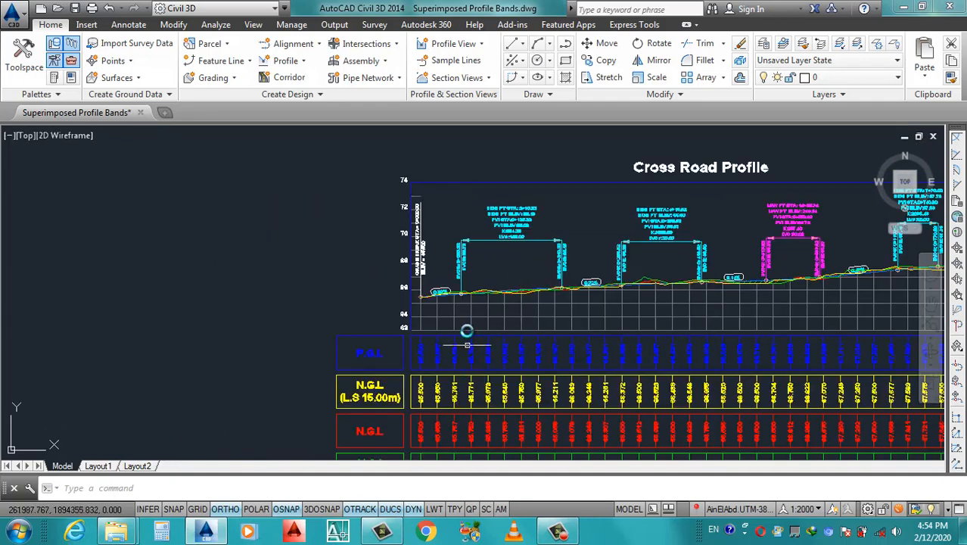
scroll(467, 333, down, 5)
scroll(471, 346, up, 6)
scroll(468, 194, up, 2)
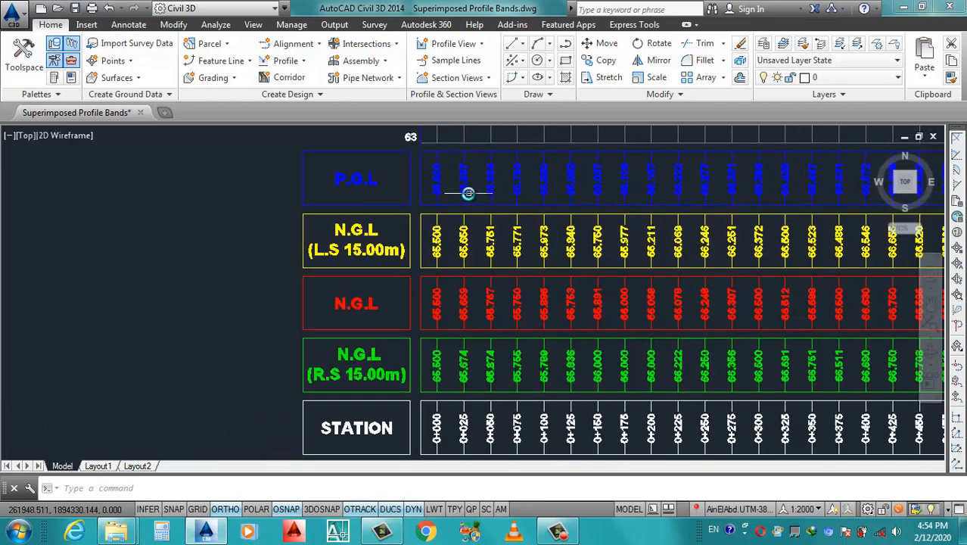
- Edit the profile view style, setting the major and minor tick intervals of the bottom horizontal axis to 10 m, and accept it
scroll(467, 193, up, 4)
click(402, 220)
right_click(413, 224)
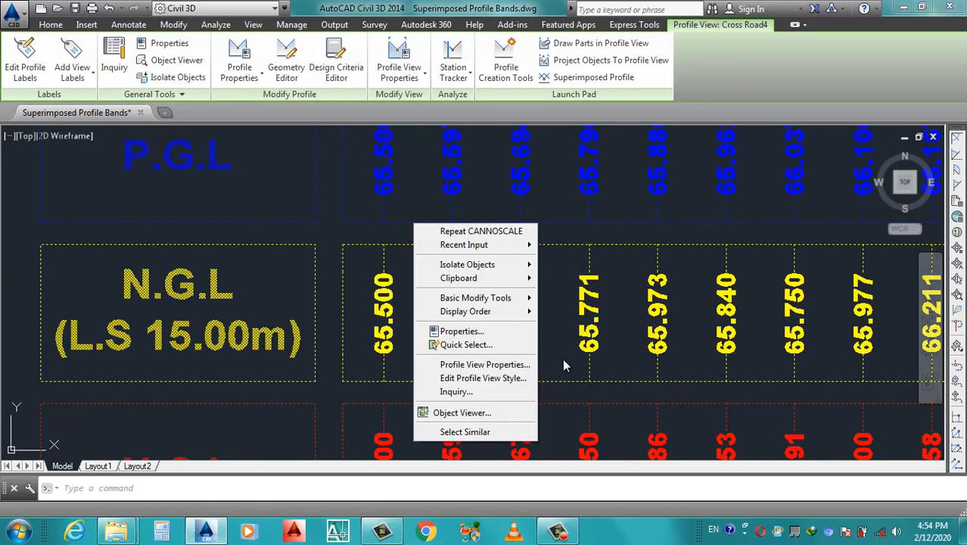
click(481, 379)
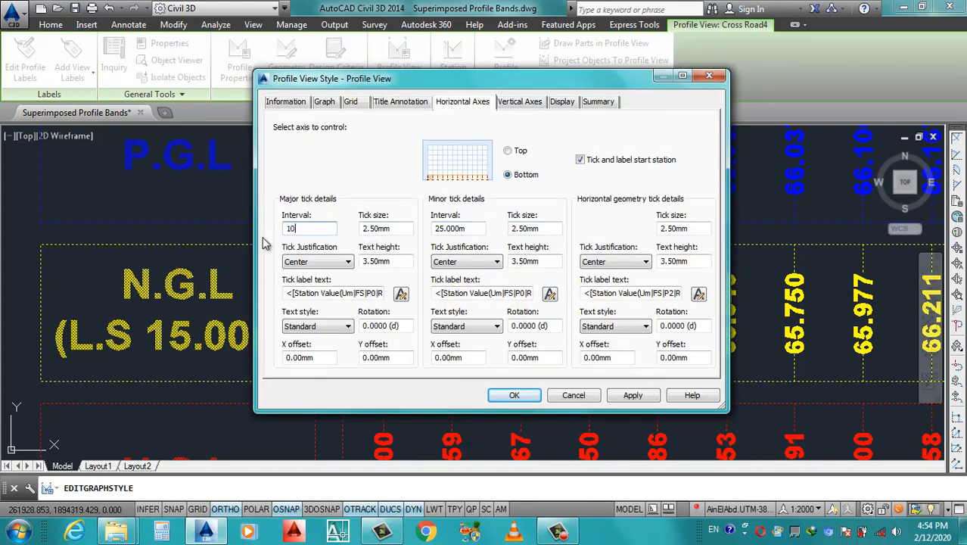
double_click(467, 228)
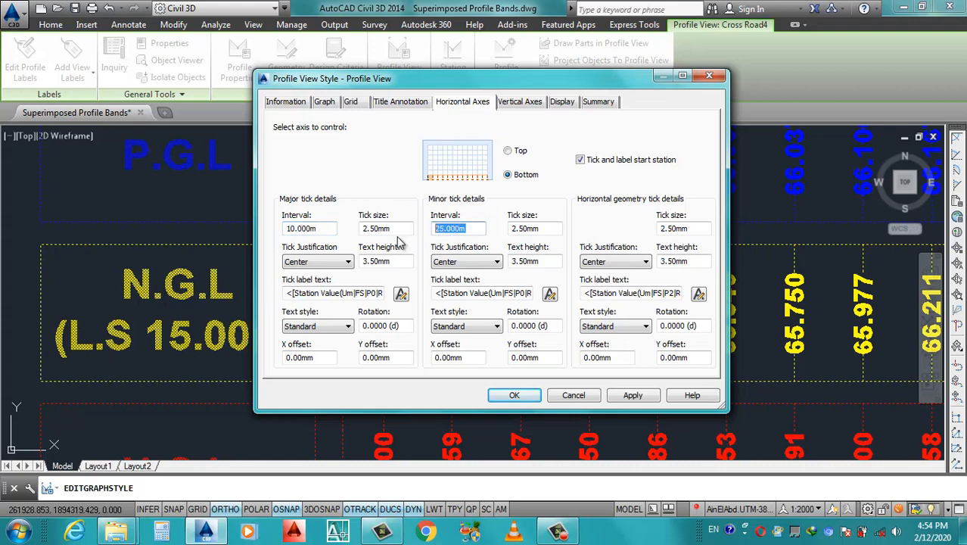
click(632, 395)
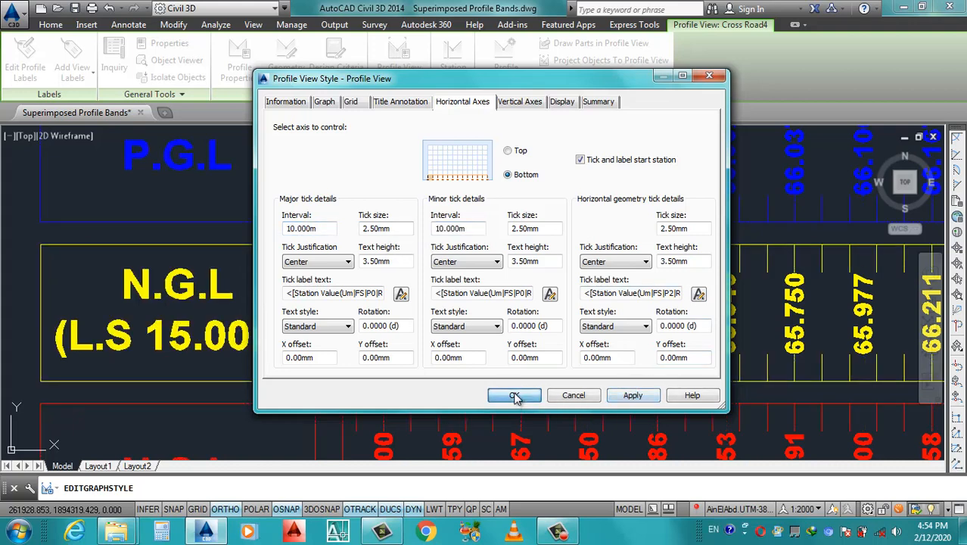
click(514, 396)
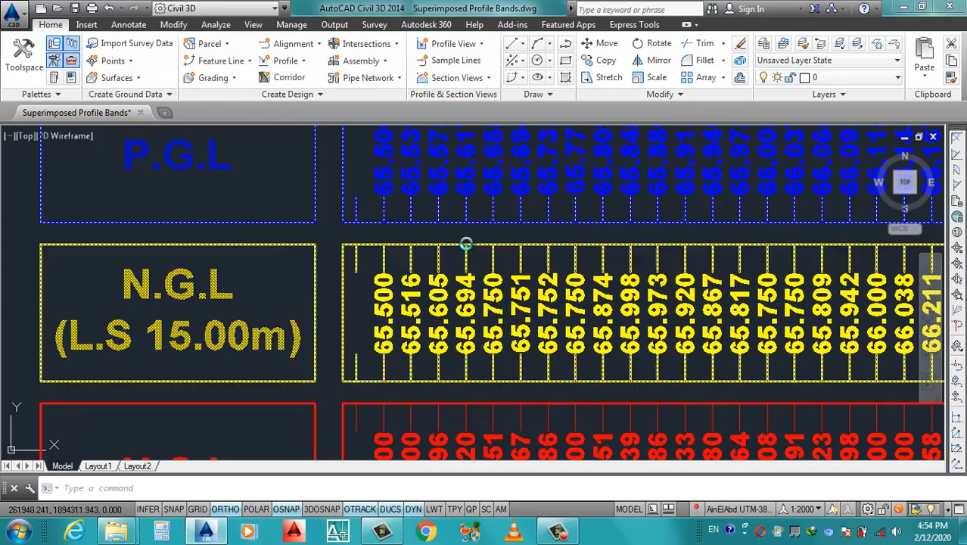
- Check the 10 m station spacing in the bands and change the drawing's annotation scale to 1:1250
scroll(466, 243, down, 5)
scroll(465, 375, up, 5)
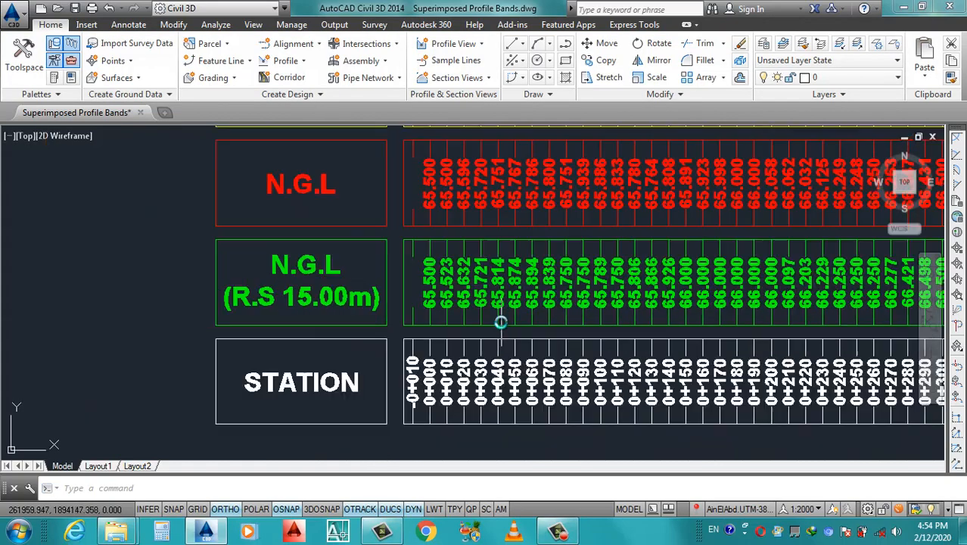
scroll(500, 323, down, 2)
click(805, 509)
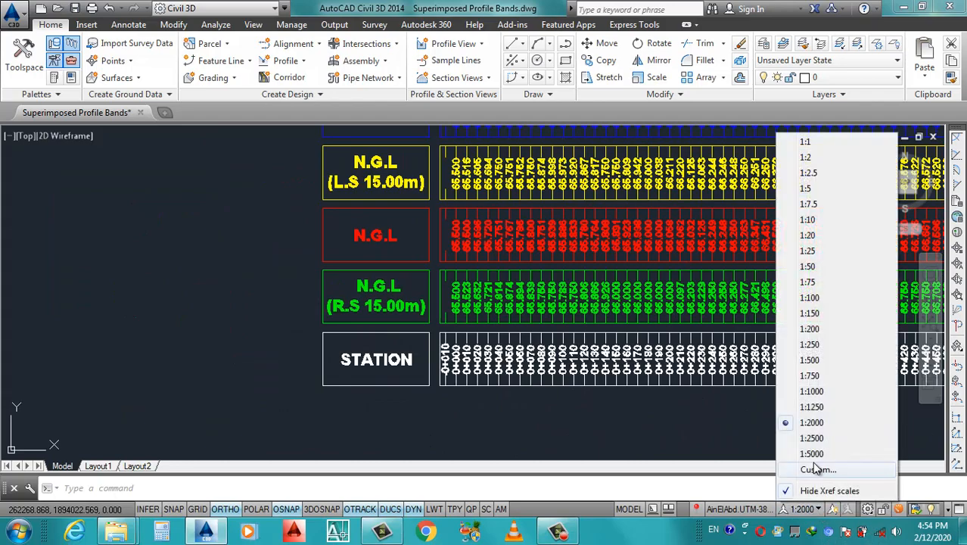
click(821, 409)
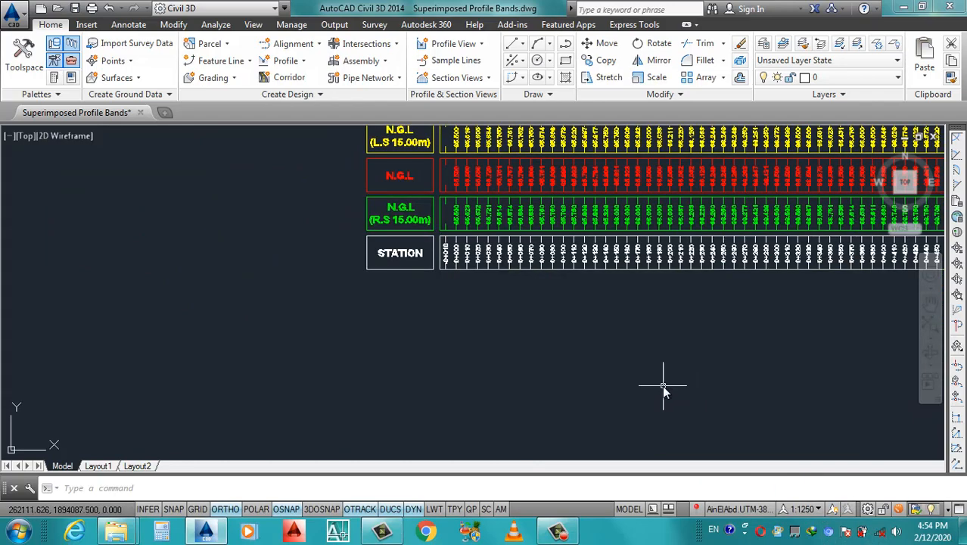
- Examine the densely spaced band values along the Cross Road profile view for legibility up to the last station
scroll(445, 237, up, 5)
scroll(454, 250, down, 8)
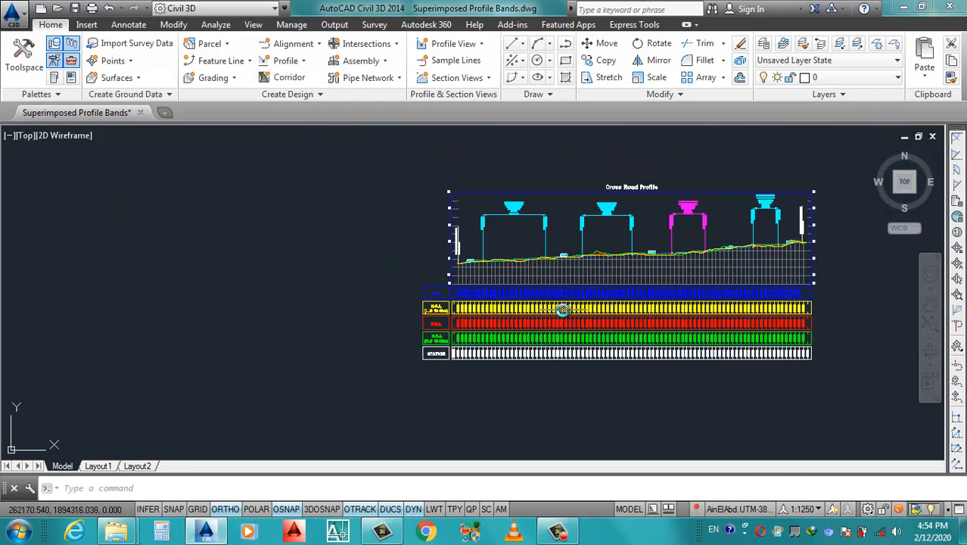
scroll(756, 338, up, 3)
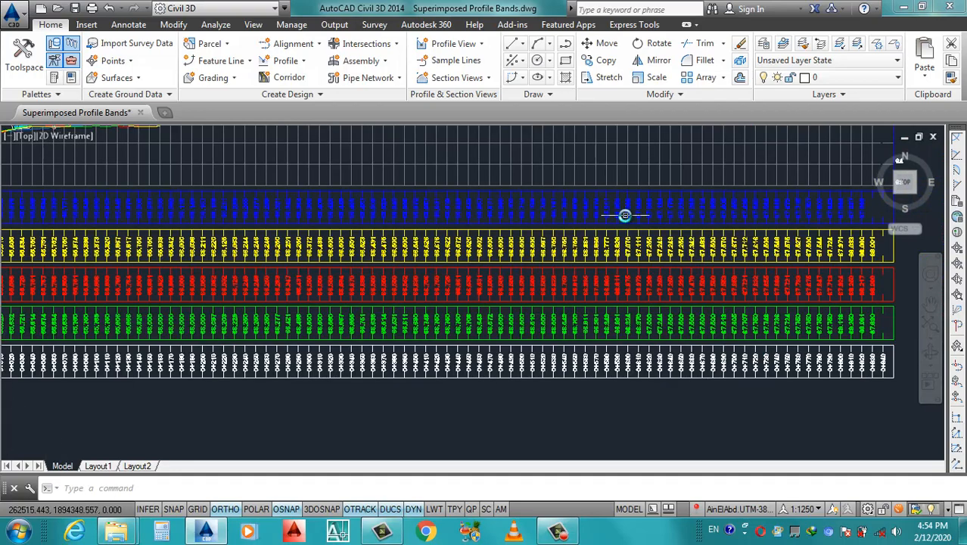
scroll(626, 216, up, 3)
scroll(488, 329, down, 3)
scroll(411, 372, down, 3)
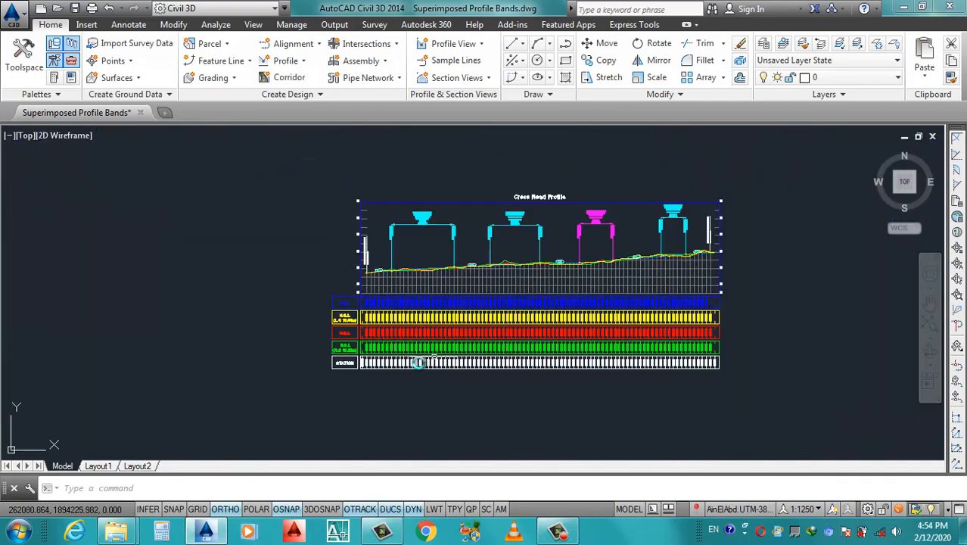
- Change the drawing's annotation scale to 1:2000
scroll(374, 371, up, 2)
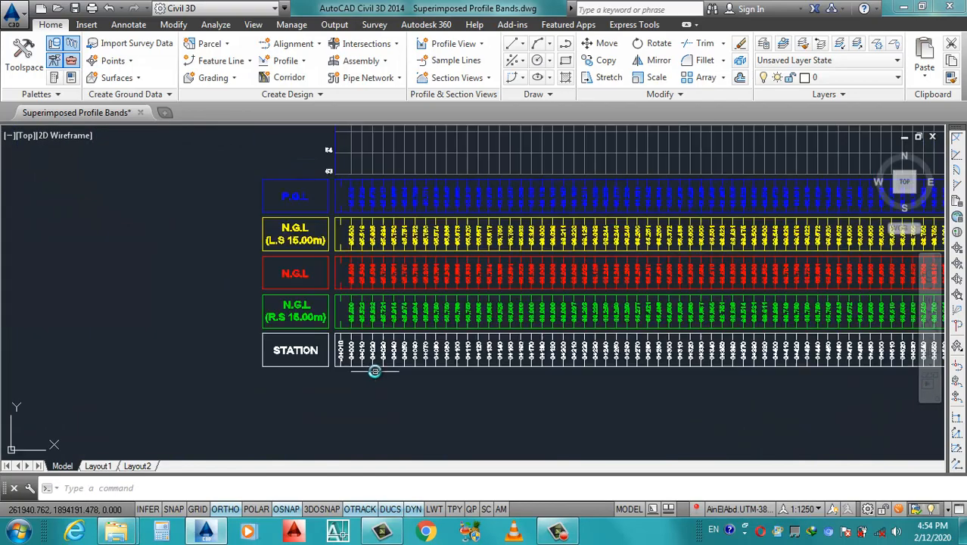
click(822, 513)
click(819, 425)
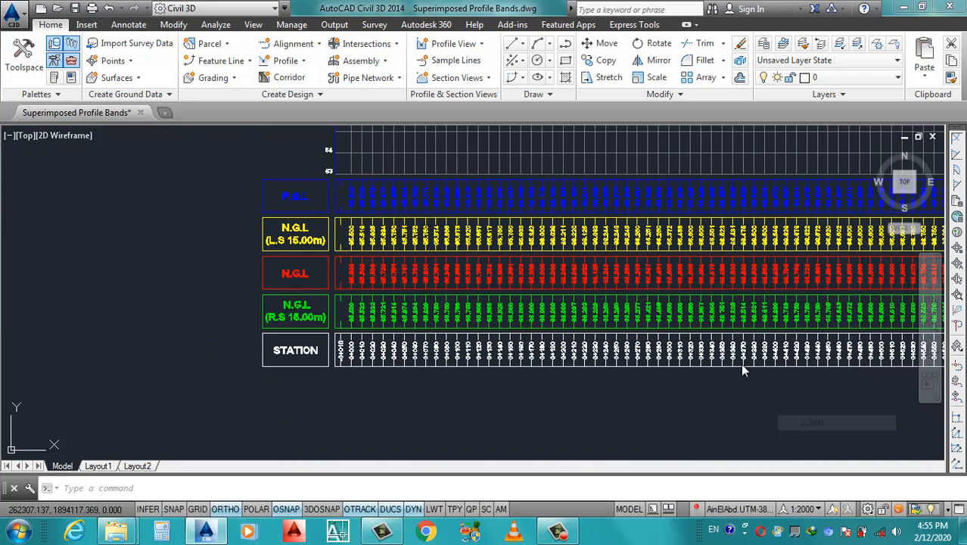
- Edit the Cross Road profile view style, setting the bottom horizontal axis's major tick interval to 20 m and minor to 10 m, and accept it
scroll(448, 329, down, 3)
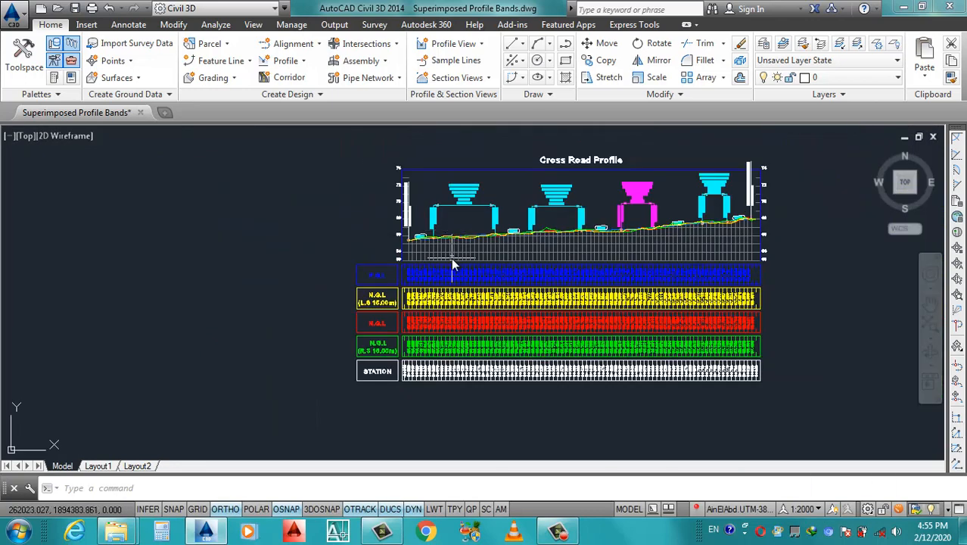
click(451, 257)
right_click(452, 258)
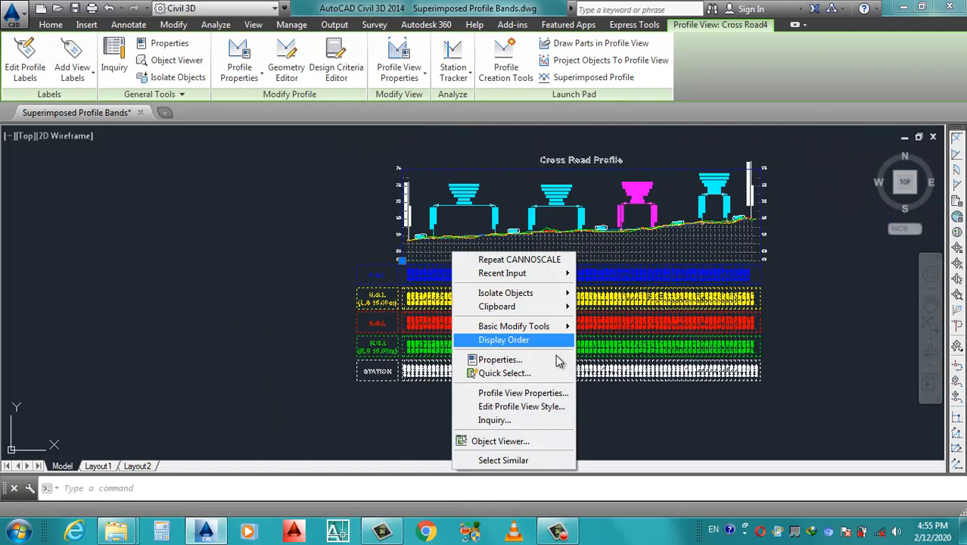
click(530, 408)
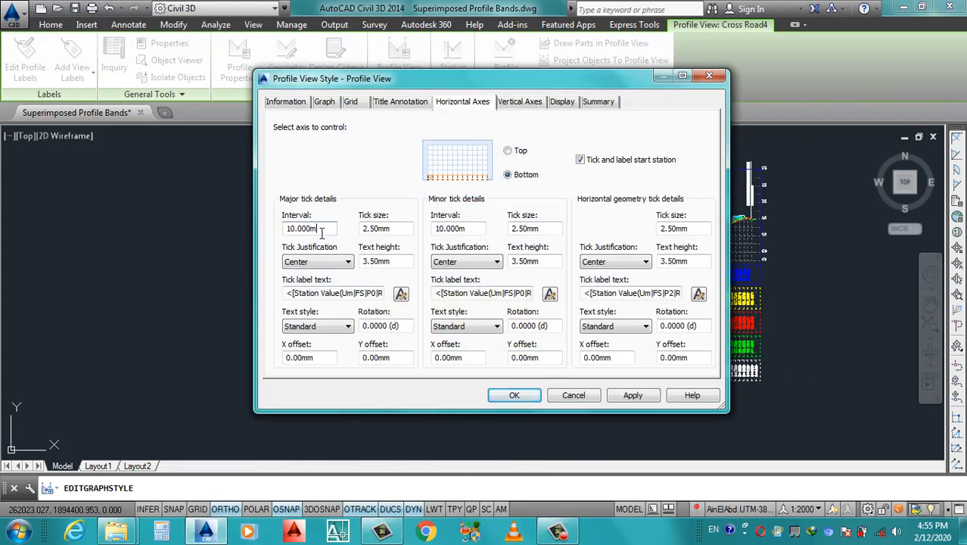
text(20)
click(475, 227)
text(10)
click(324, 101)
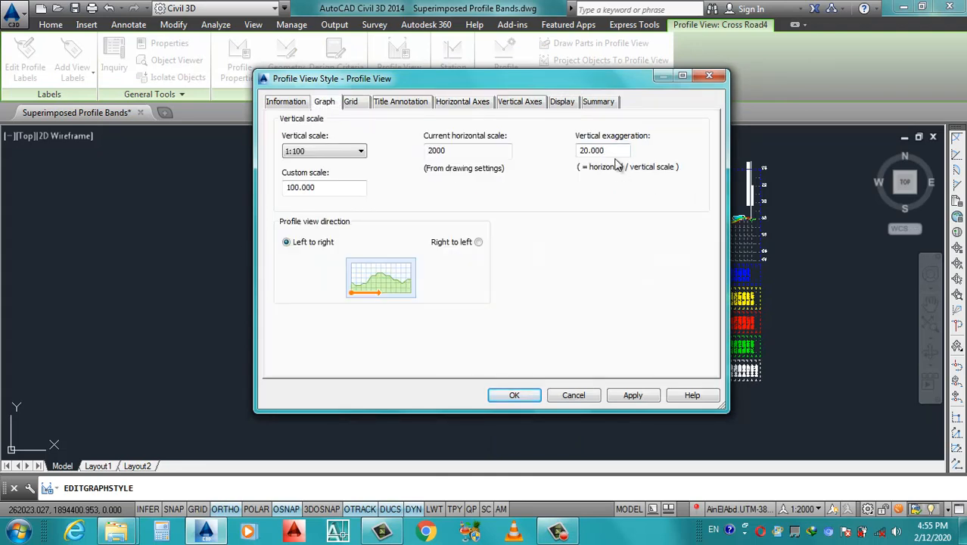
click(632, 395)
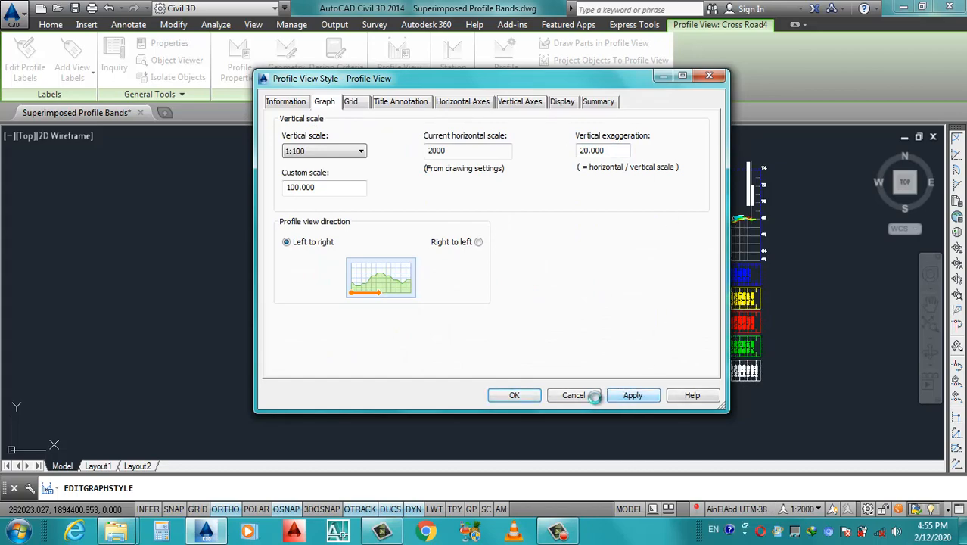
click(512, 395)
key(Escape)
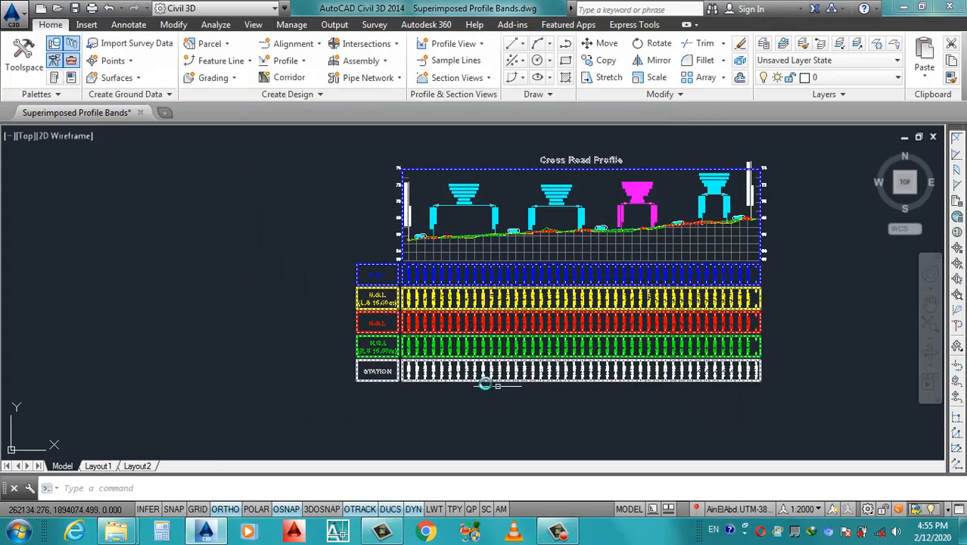
- Examine the station spacing and the legibility of the elevation values across the five bands of the Cross Road profile view
scroll(452, 364, up, 2)
scroll(359, 418, up, 2)
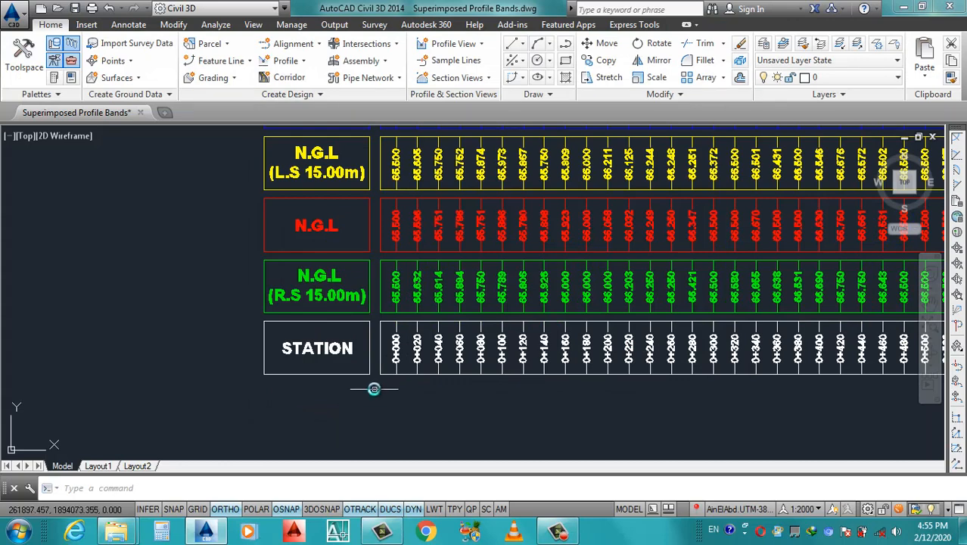
scroll(362, 371, down, 3)
scroll(484, 352, up, 2)
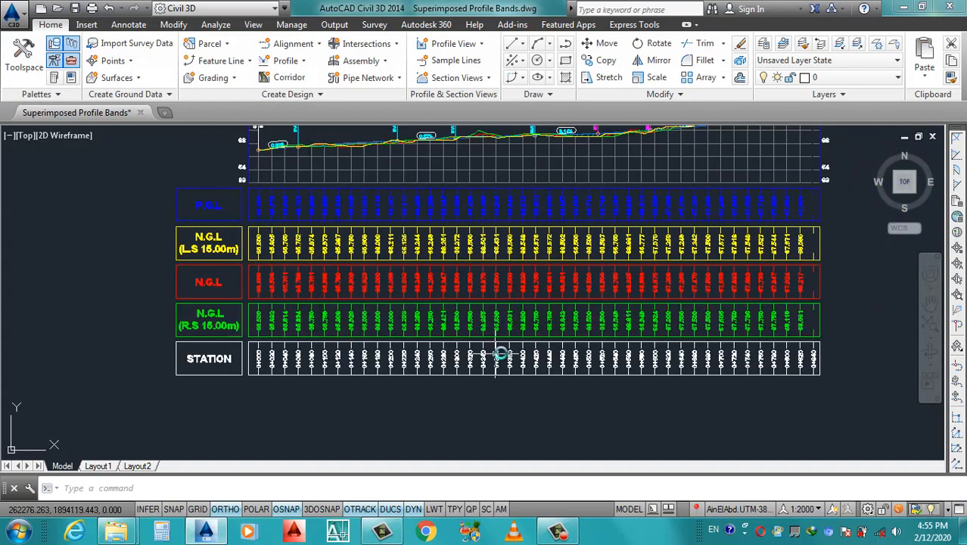
scroll(453, 370, down, 2)
scroll(522, 392, up, 2)
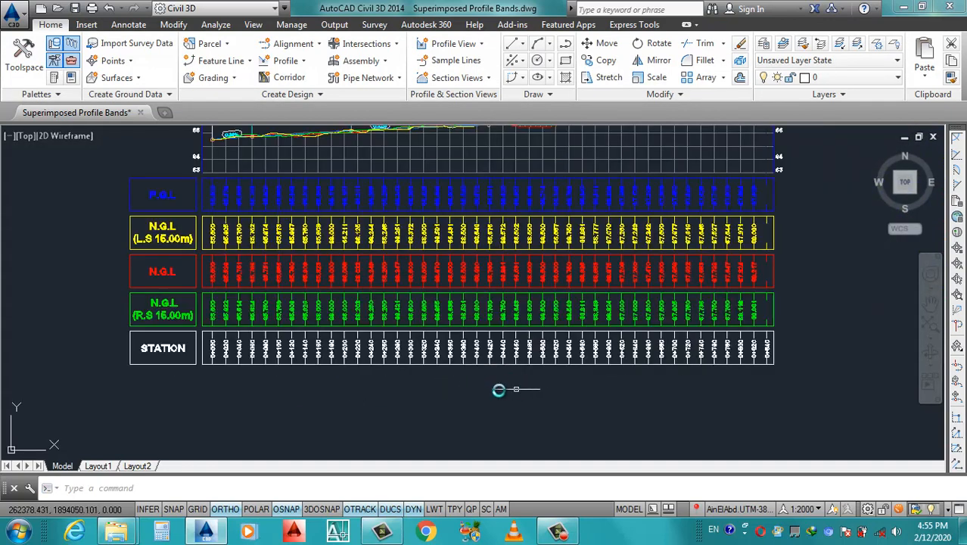
scroll(396, 400, down, 2)
scroll(345, 366, up, 2)
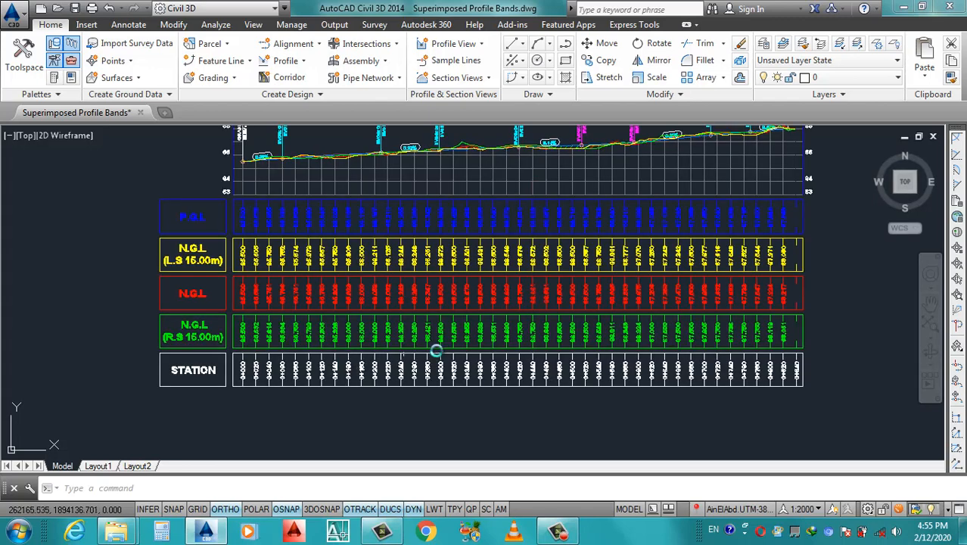
scroll(435, 342, down, 2)
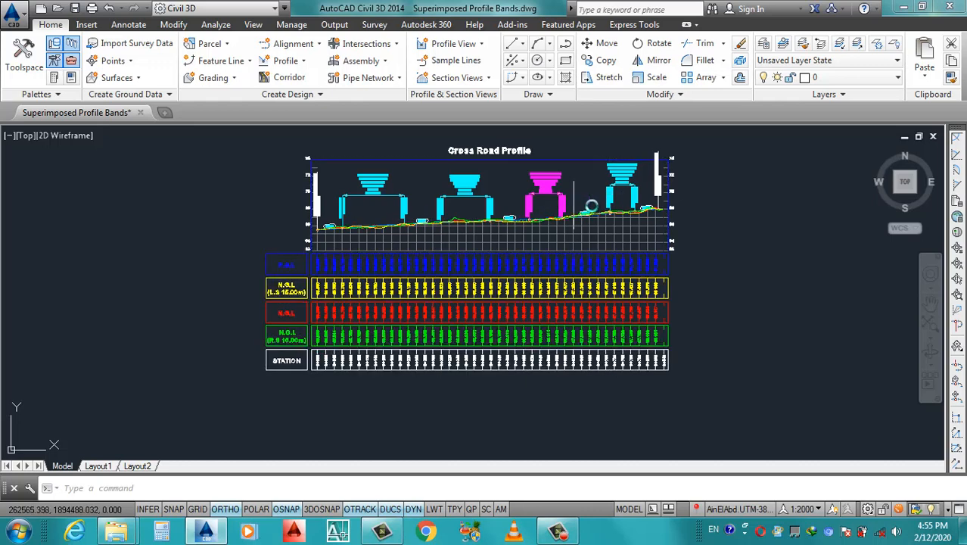
scroll(518, 222, up, 3)
scroll(494, 279, down, 4)
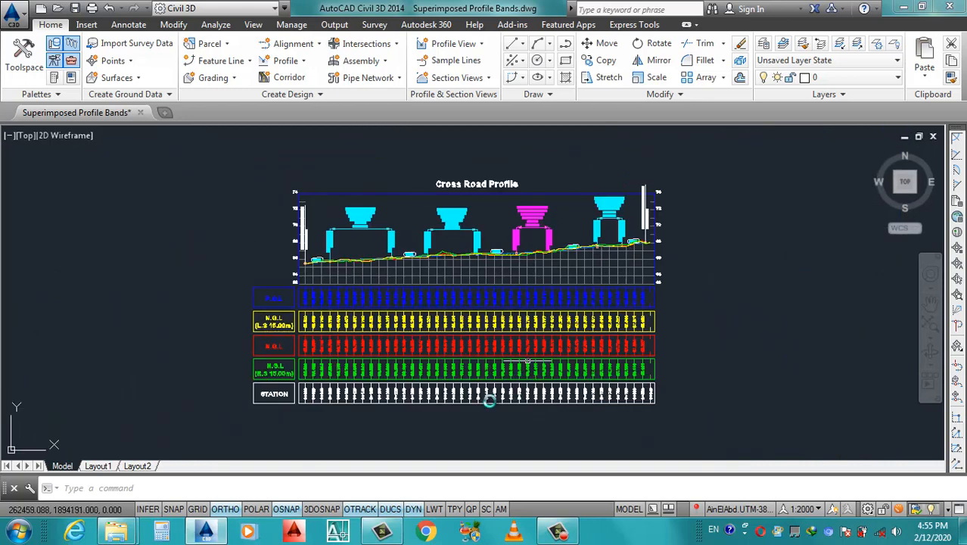
scroll(494, 395, up, 3)
scroll(464, 322, down, 2)
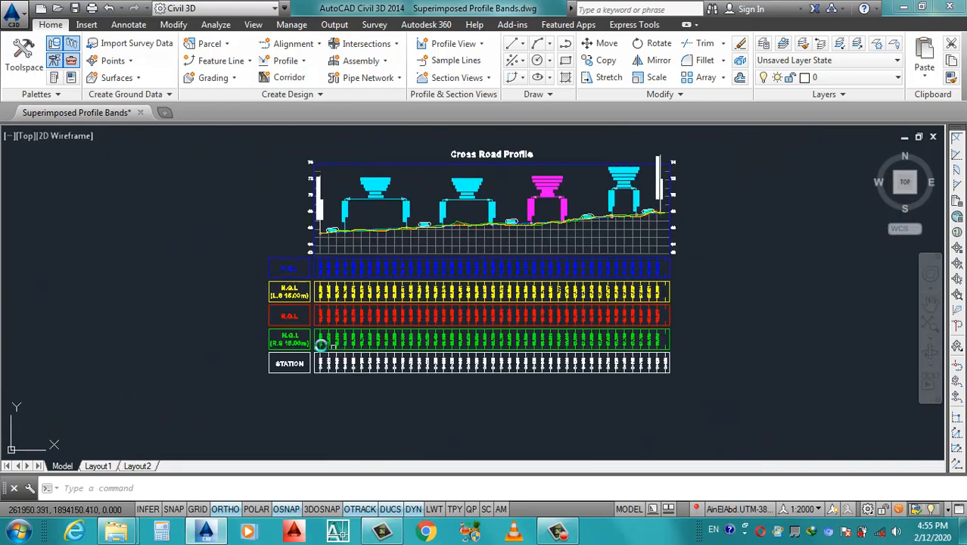
scroll(414, 335, down, 4)
scroll(335, 302, up, 2)
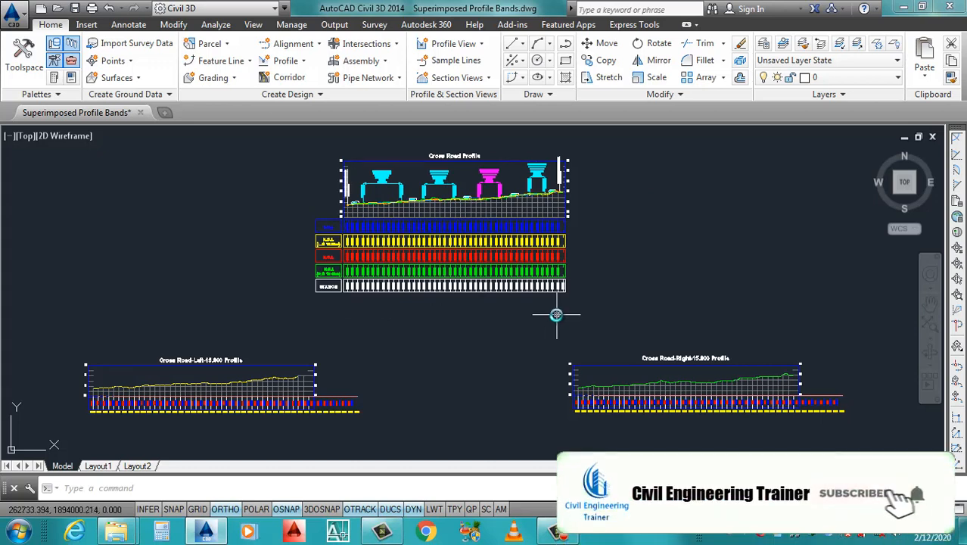
click(582, 281)
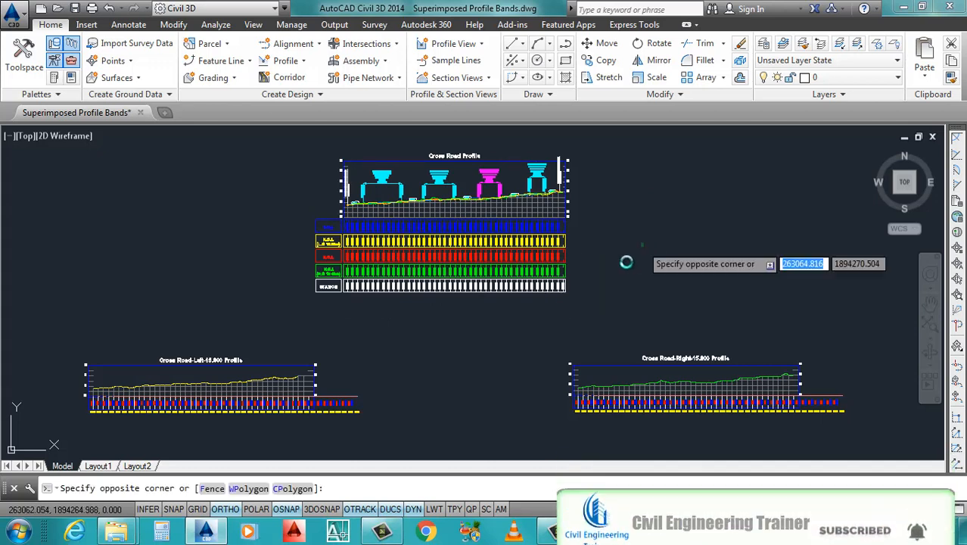
click(624, 261)
scroll(497, 274, down, 2)
scroll(461, 257, up, 2)
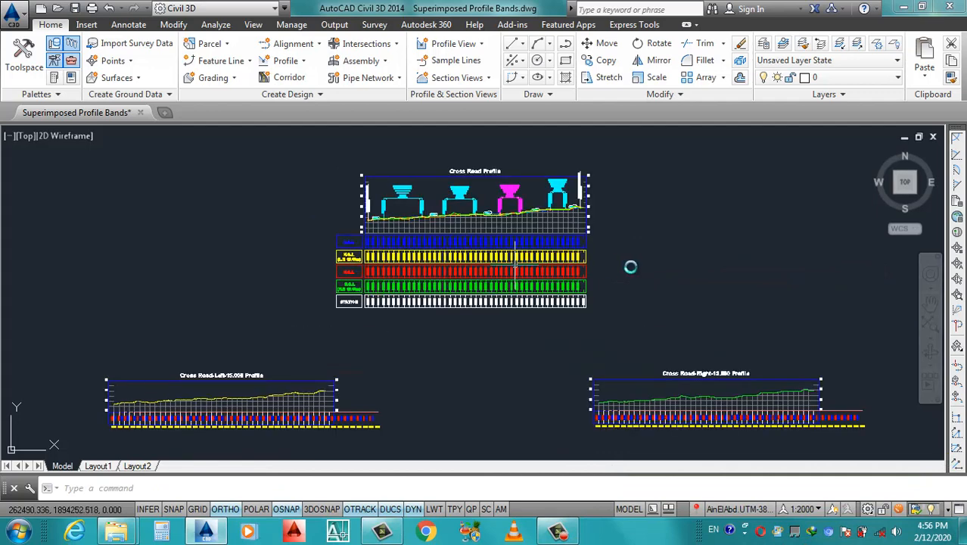
click(716, 253)
click(685, 284)
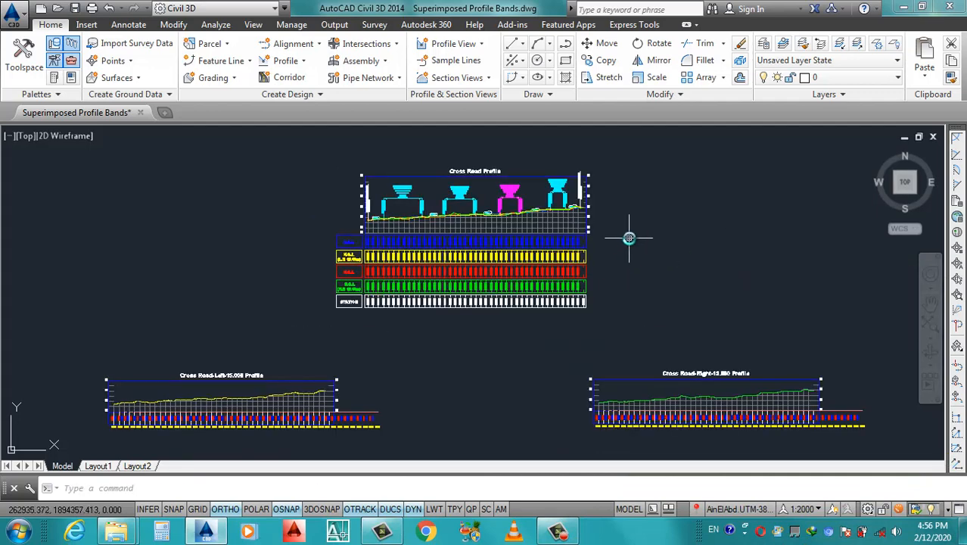
scroll(633, 238, down, 2)
scroll(617, 250, up, 4)
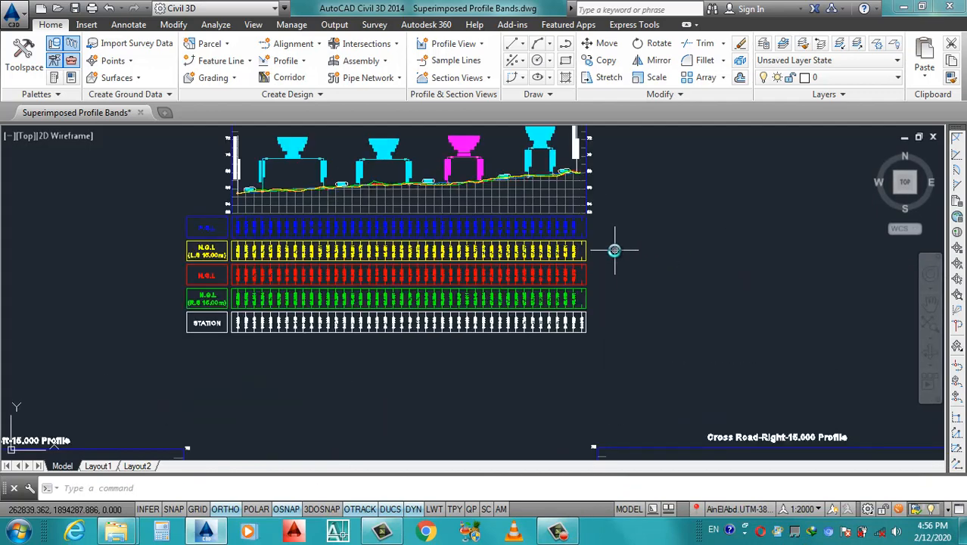
scroll(614, 250, down, 2)
scroll(648, 257, up, 2)
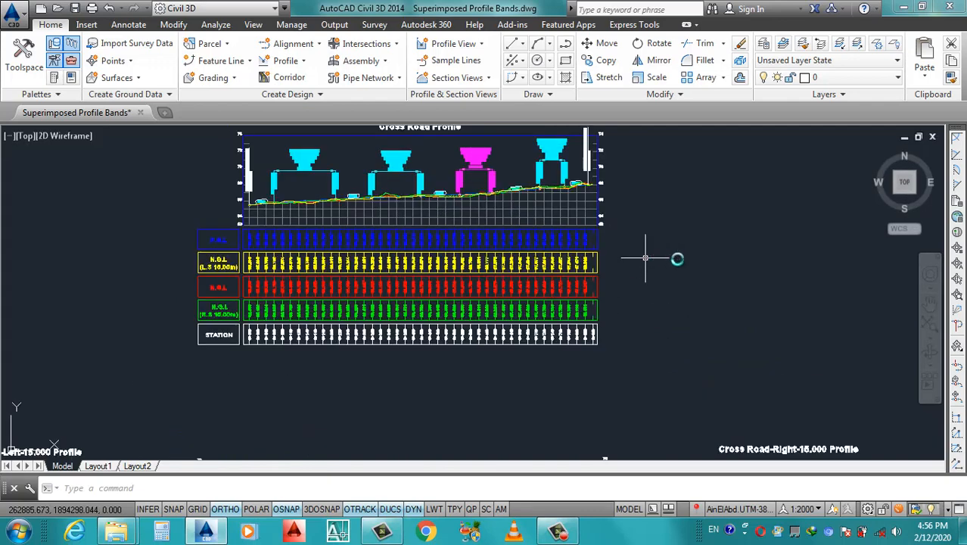
click(700, 261)
click(685, 275)
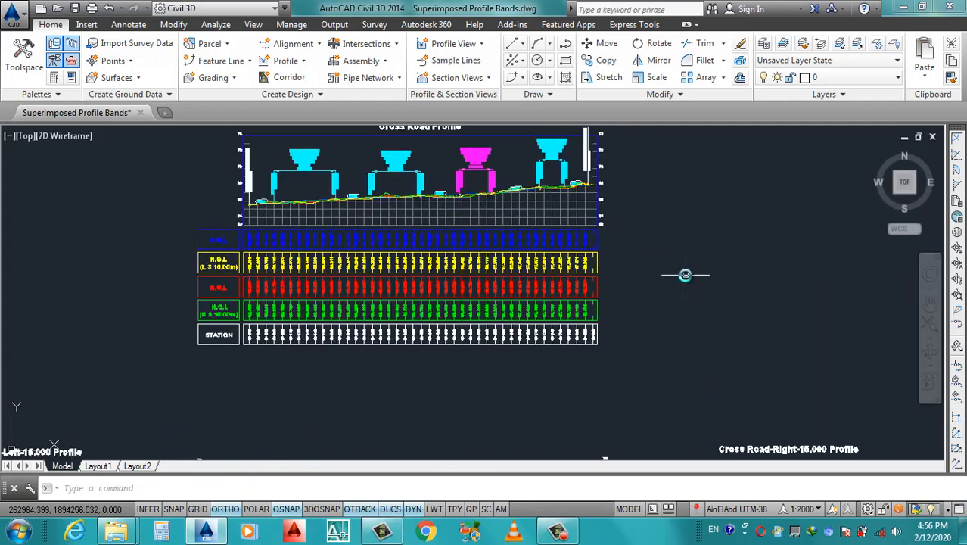